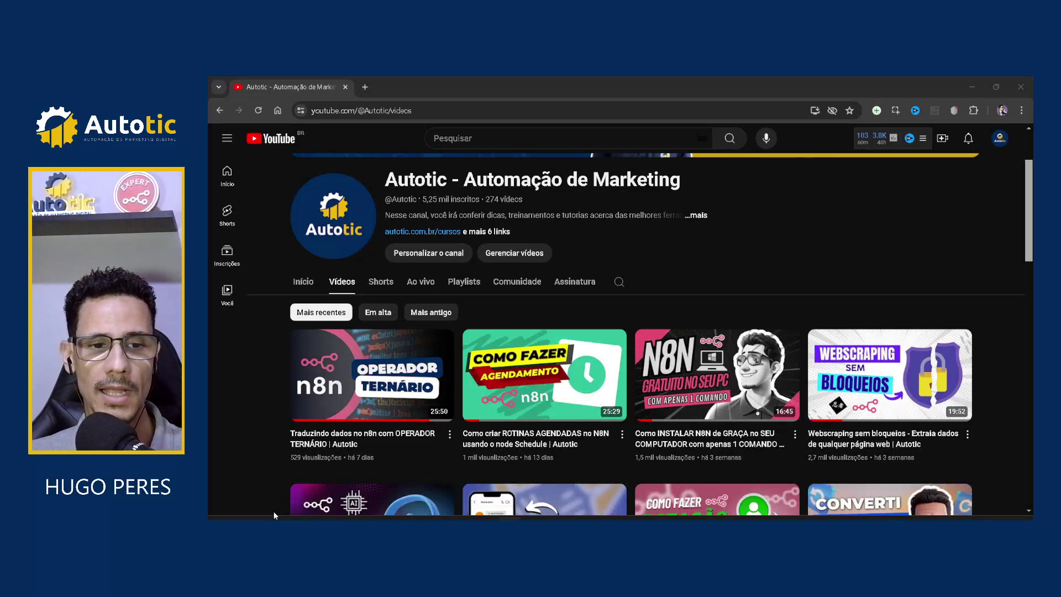
# Minimize the browser and open the Windows Command Prompt.
pyautogui.moveTo(320, 519)
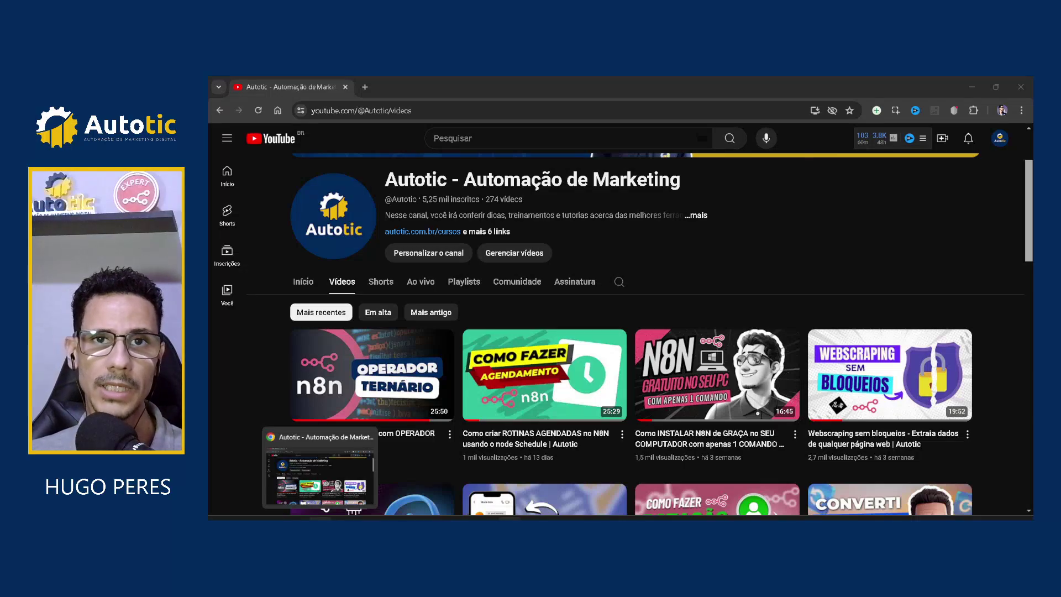
pyautogui.click(326, 519)
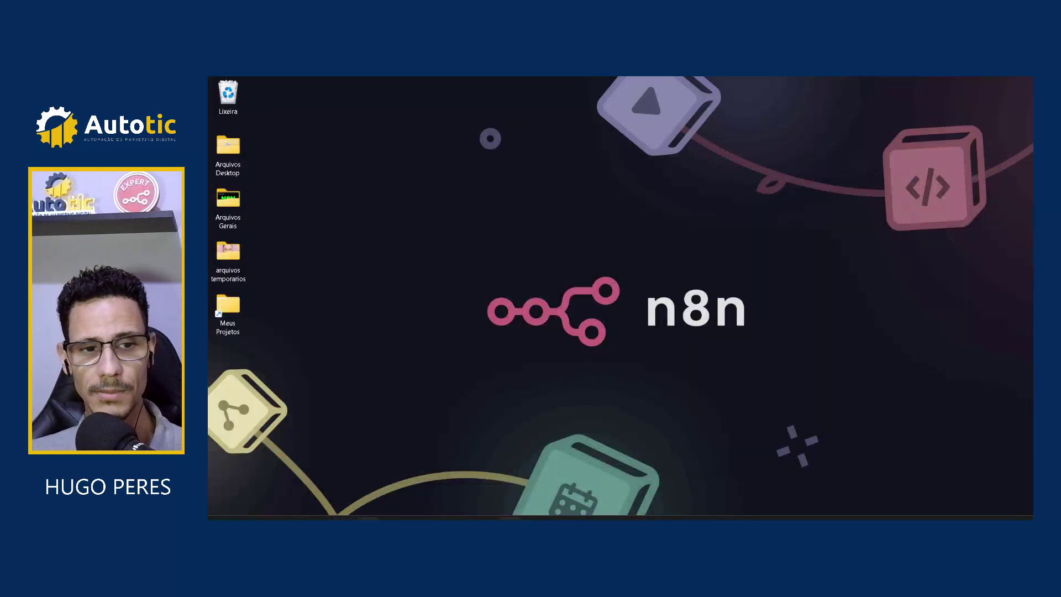
pyautogui.press('super')
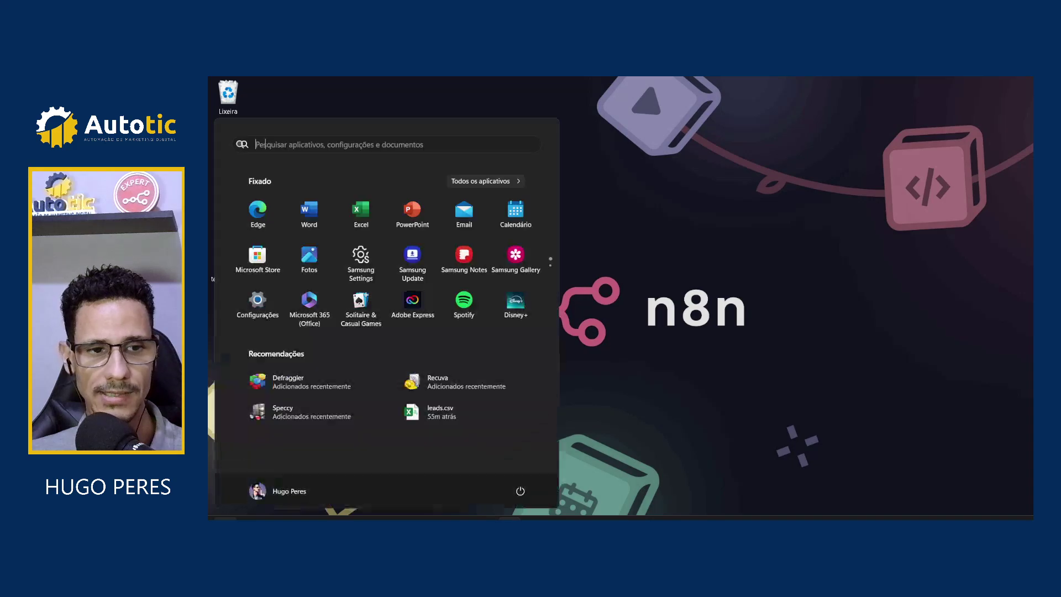
pyautogui.write('cmd')
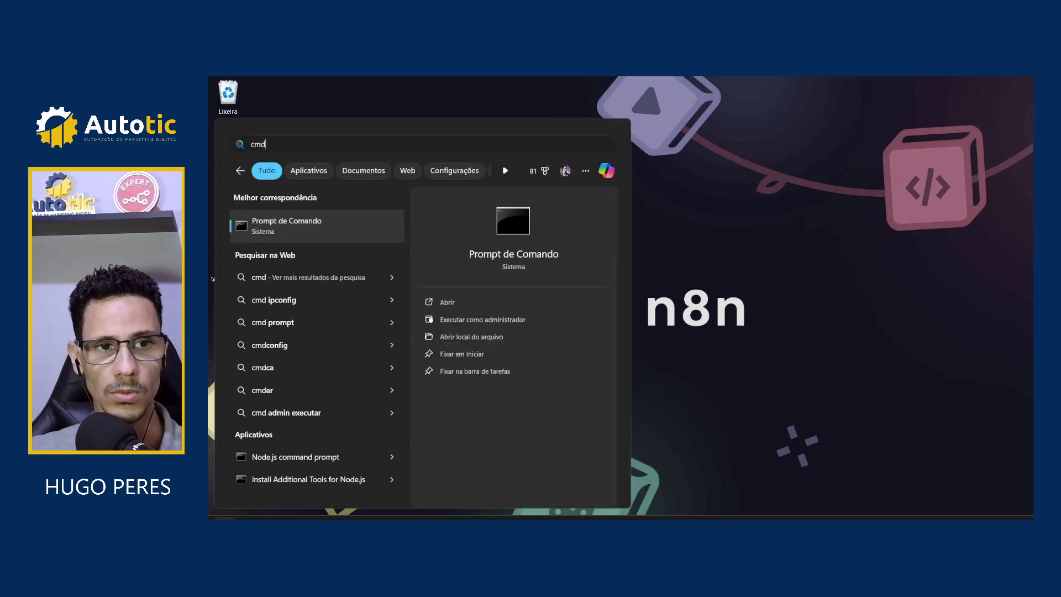
pyautogui.press('Return')
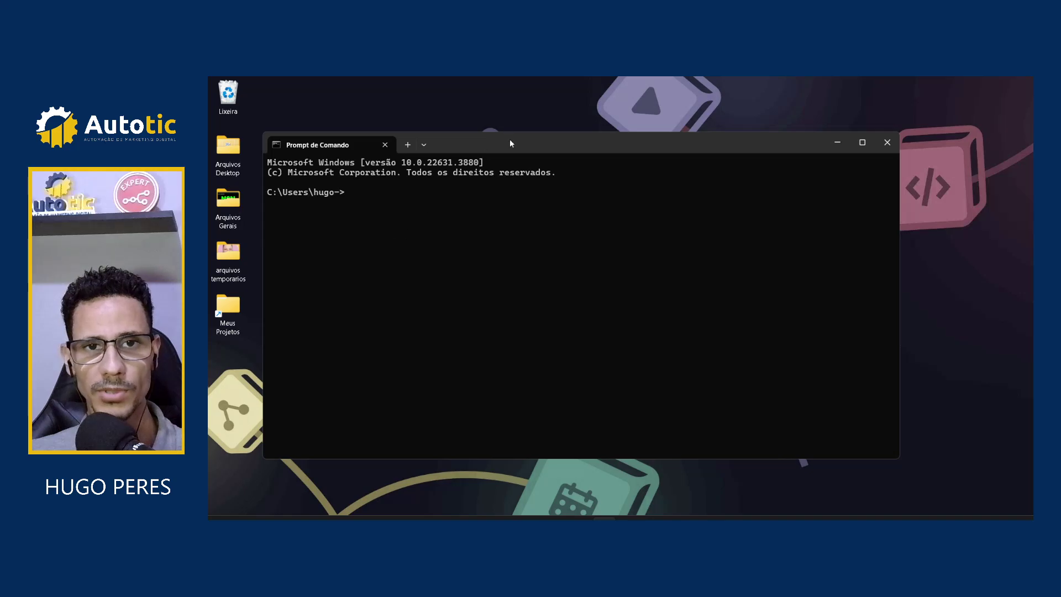
# Start a local n8n instance by running npx n8n in the Command Prompt.
pyautogui.moveTo(509, 143); pyautogui.dragTo(724, 269)
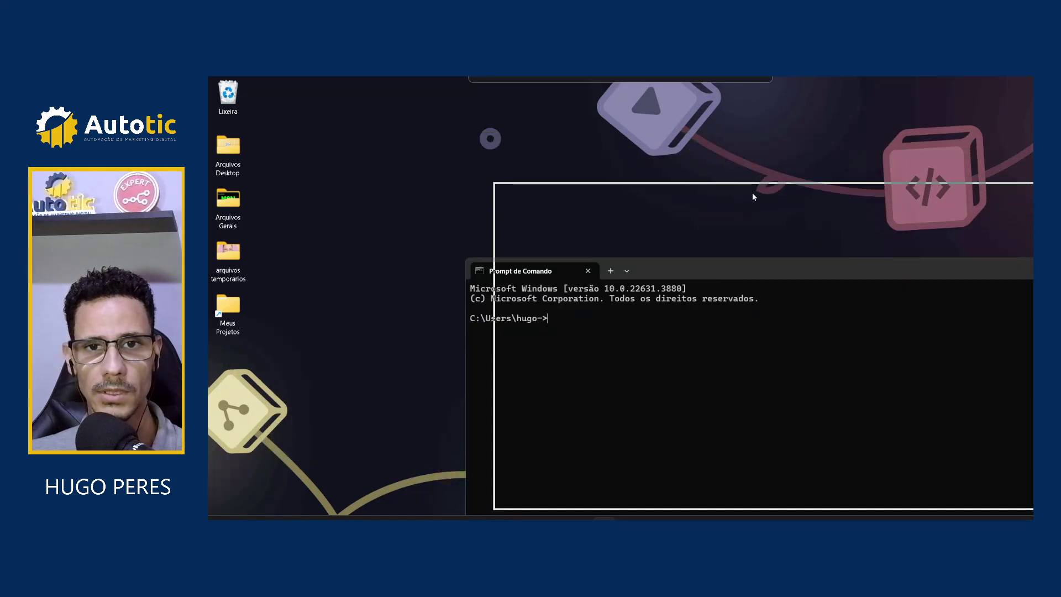
pyautogui.moveTo(752, 197); pyautogui.dragTo(752, 197)
pyautogui.write('npx n8n7')
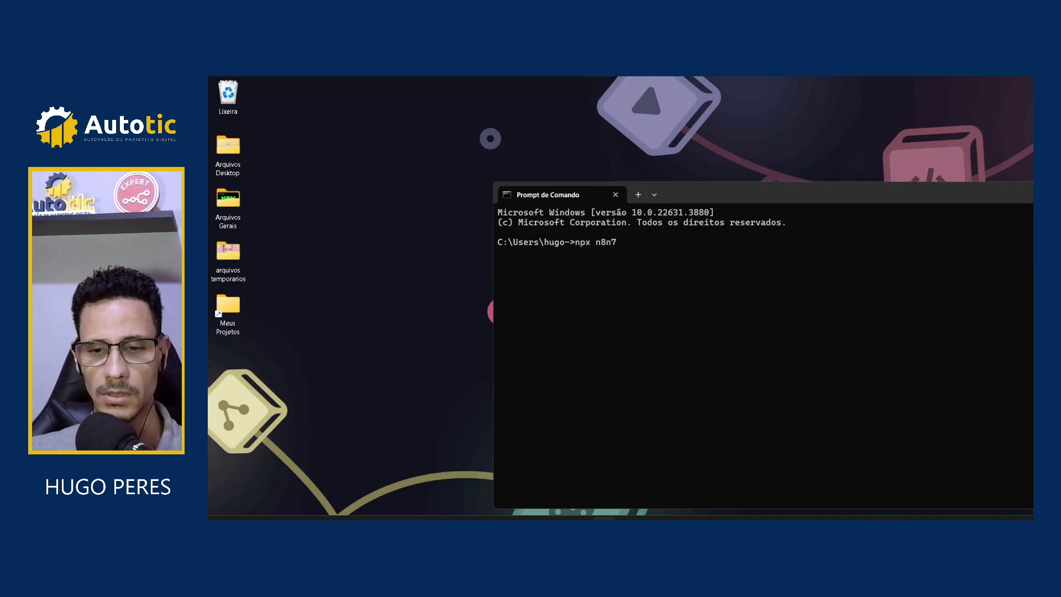
pyautogui.press('BackSpace')
pyautogui.press('Return')
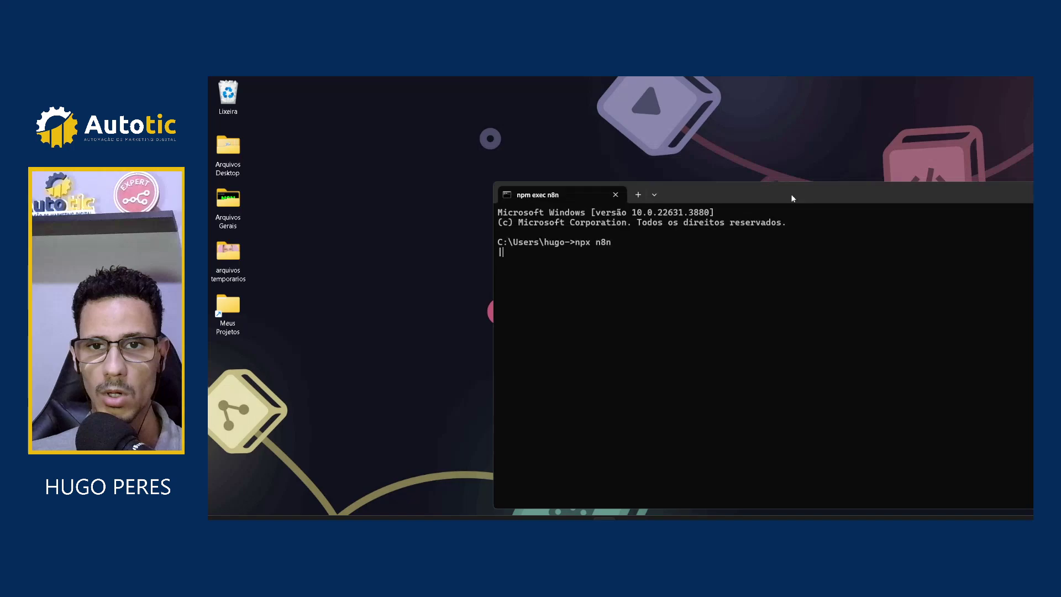
# Move and narrow the terminal window while n8n starts, and open its editor in the browser.
pyautogui.moveTo(793, 197); pyautogui.dragTo(652, 205)
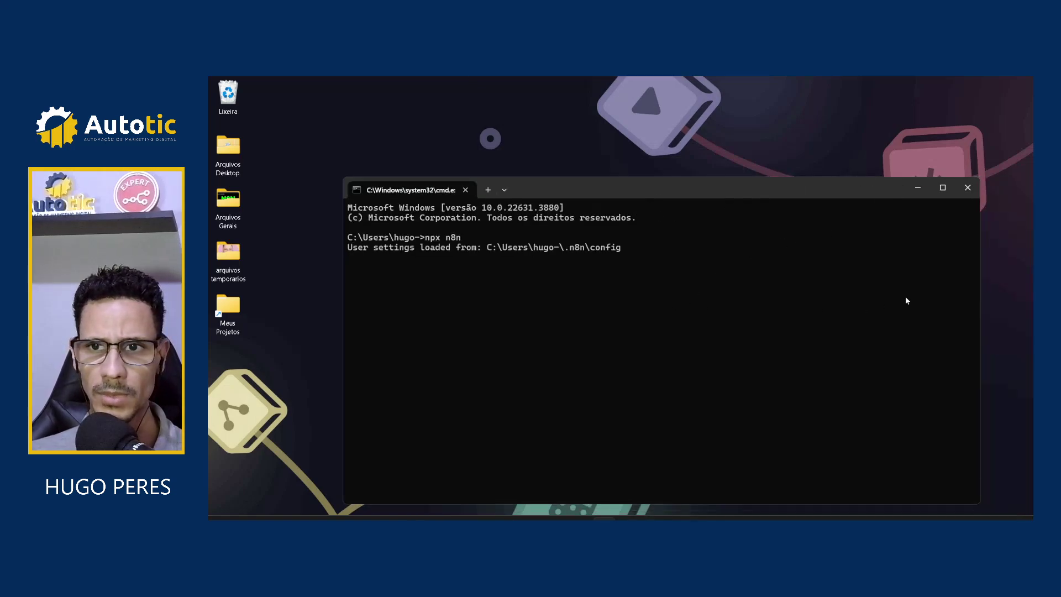
pyautogui.moveTo(979, 274); pyautogui.dragTo(805, 291)
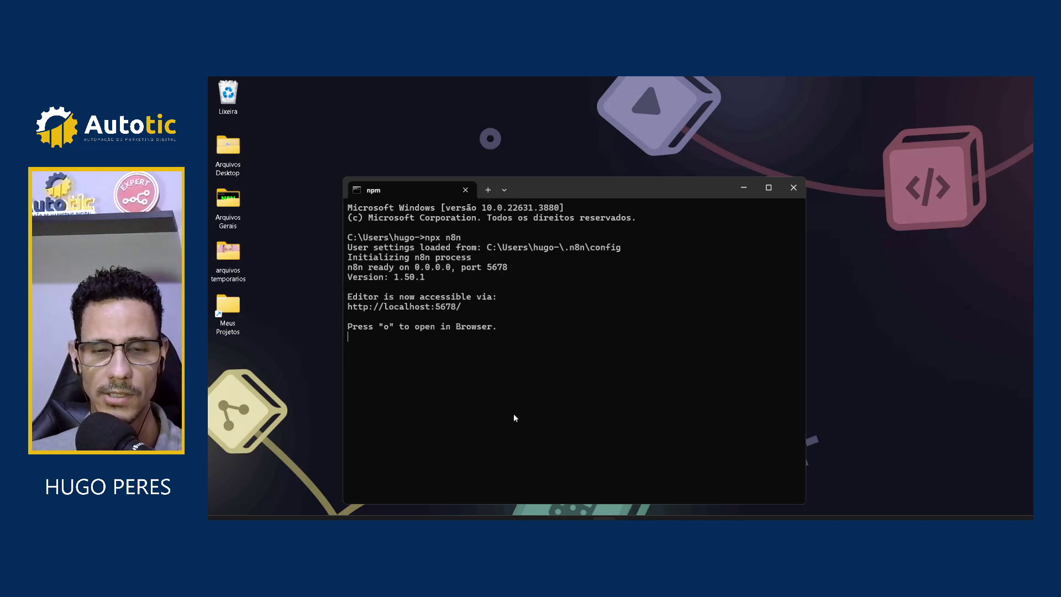
pyautogui.press('o')
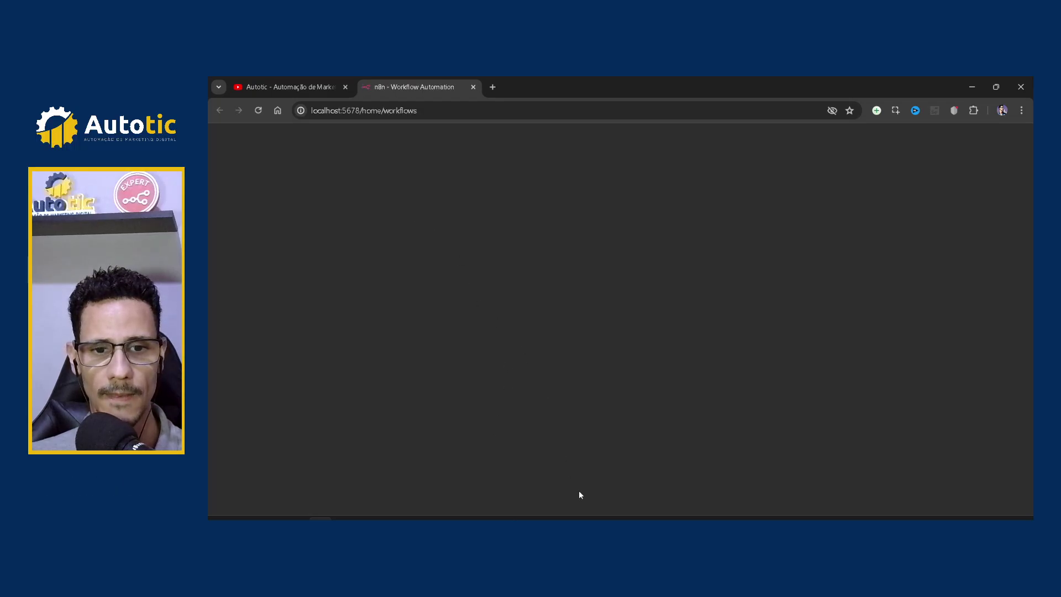
# Create a workflow from scratch and add the Read File(s) From Disk action as its first step.
pyautogui.moveTo(603, 514)
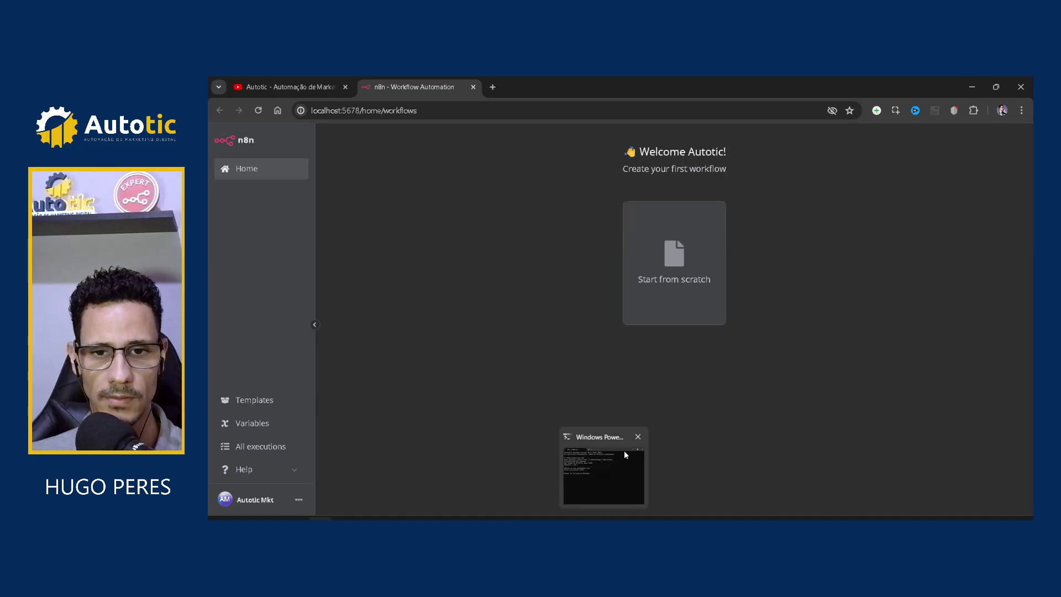
pyautogui.click(674, 265)
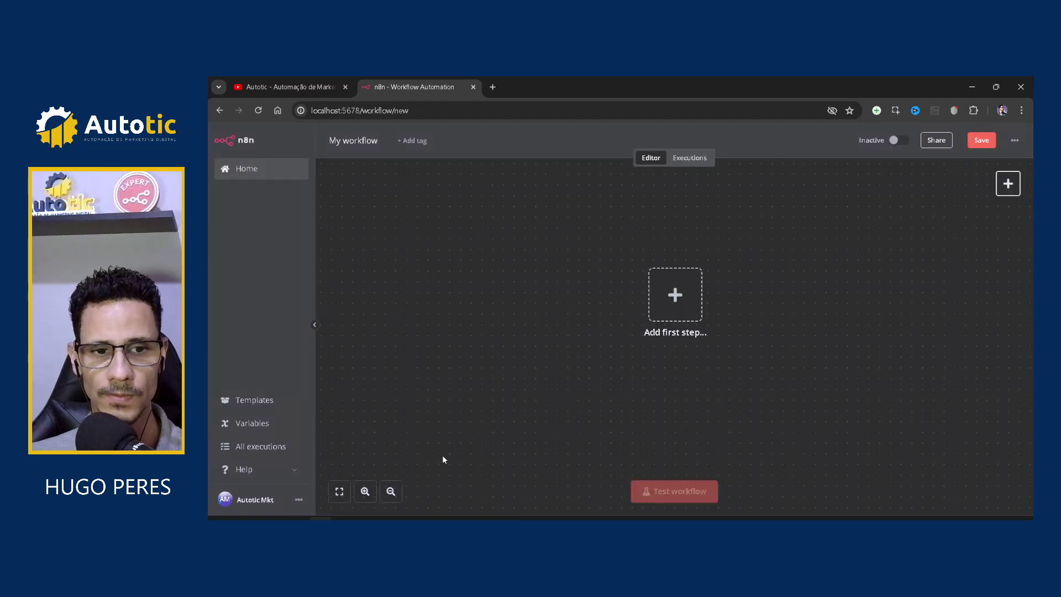
pyautogui.click(339, 491)
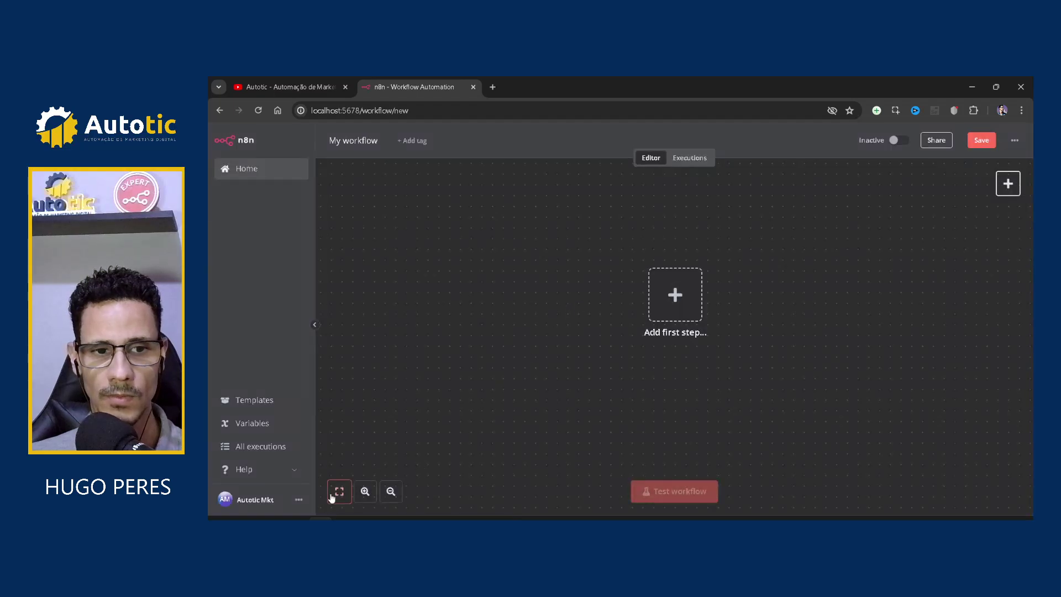
pyautogui.click(690, 342)
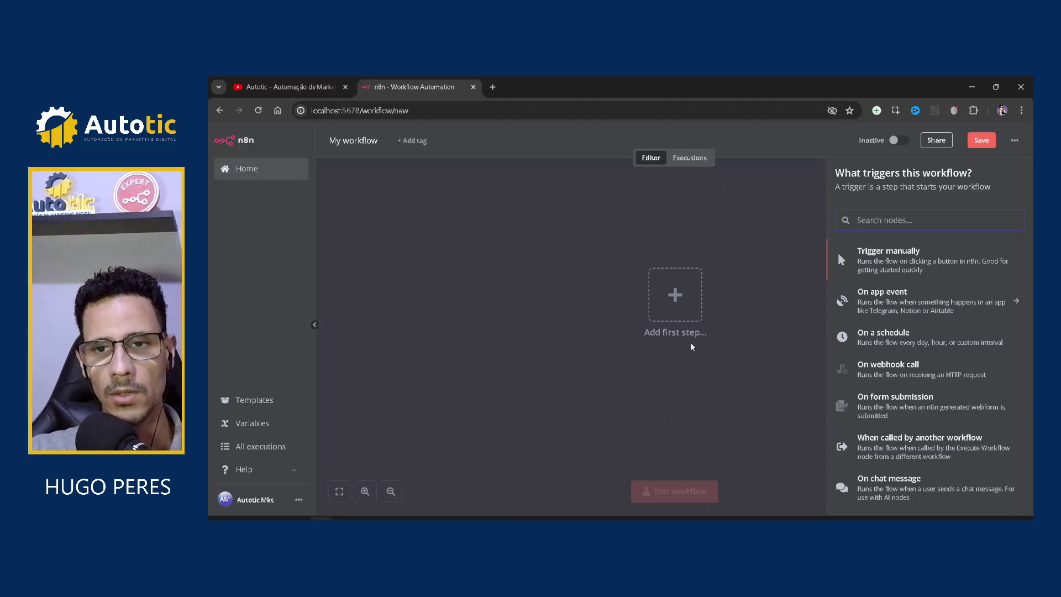
pyautogui.write('read')
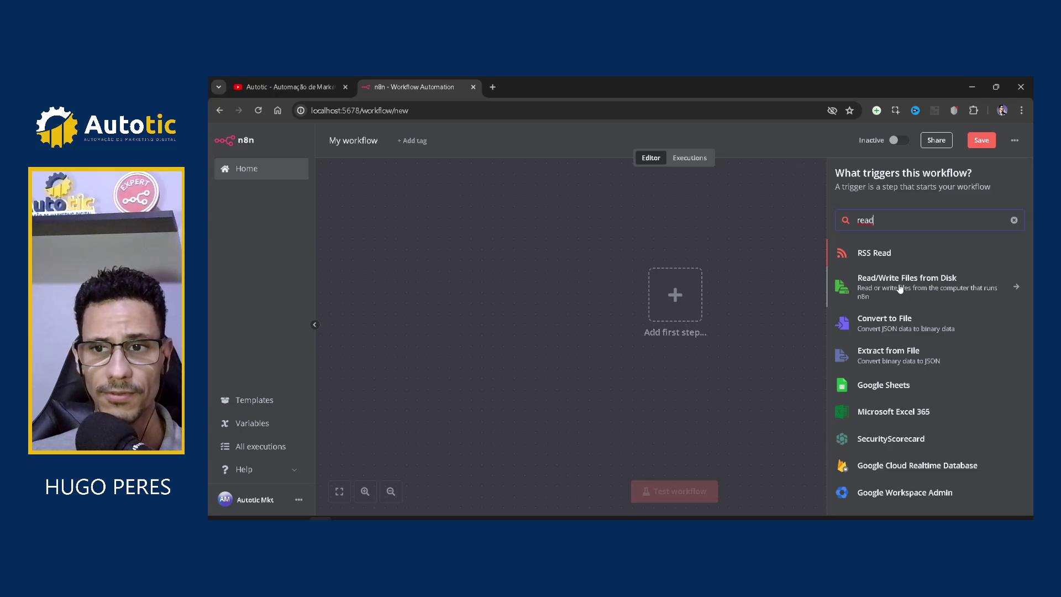
pyautogui.click(917, 289)
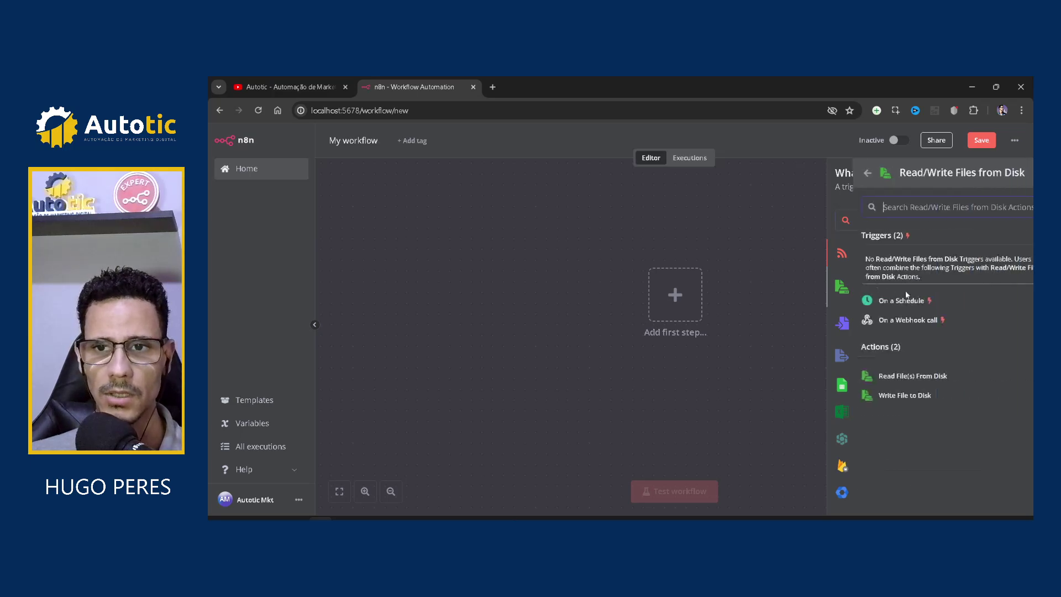
pyautogui.click(877, 377)
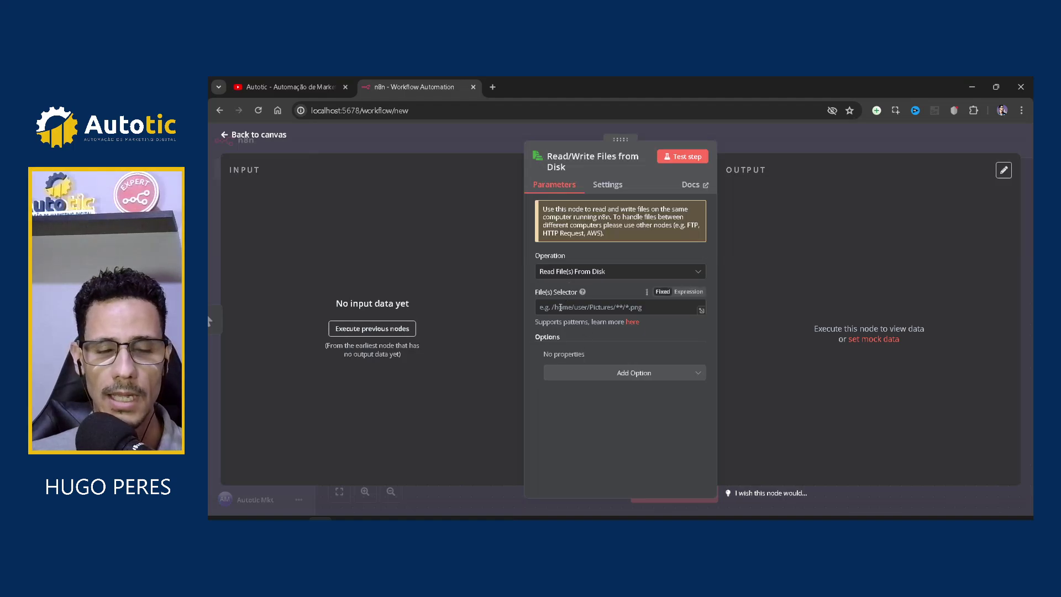
# Enter the example Linux path /root/imagens/imagem01.png as the node's file selector and highlight it.
pyautogui.click(560, 307)
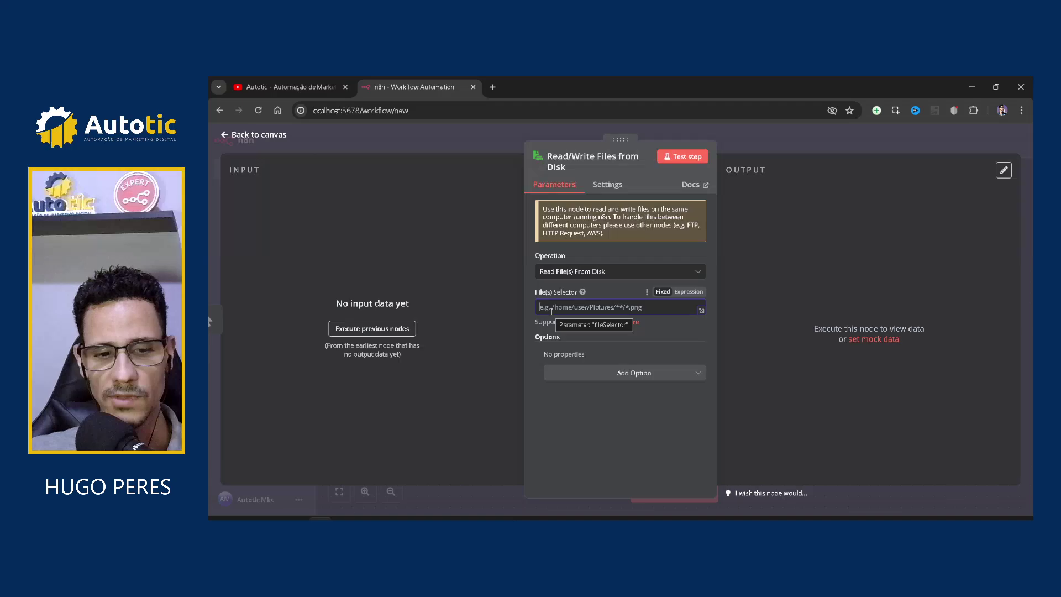
pyautogui.write('/')
pyautogui.press('BackSpace')
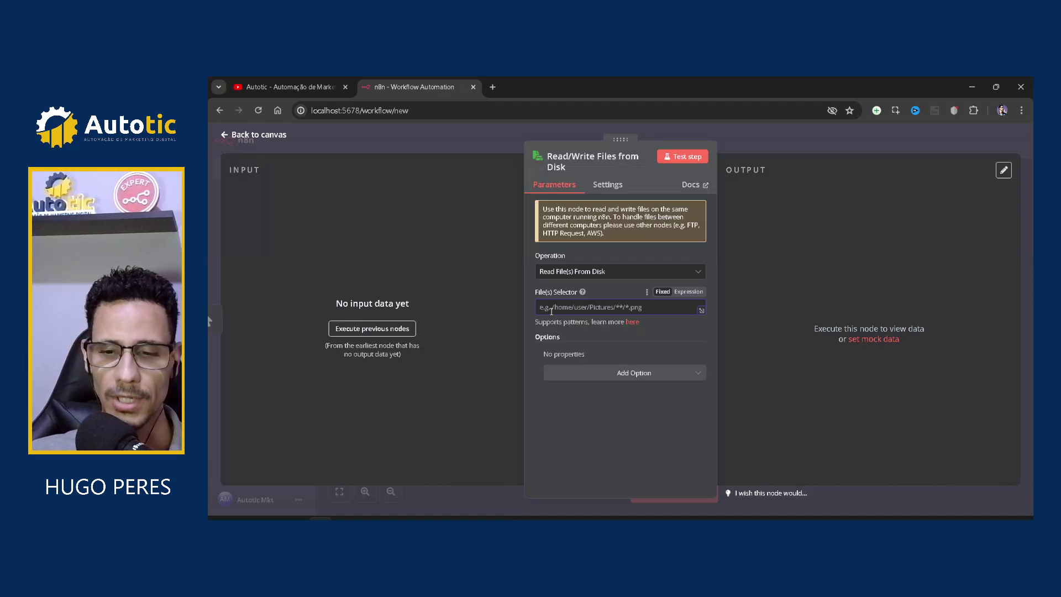
pyautogui.write('/')
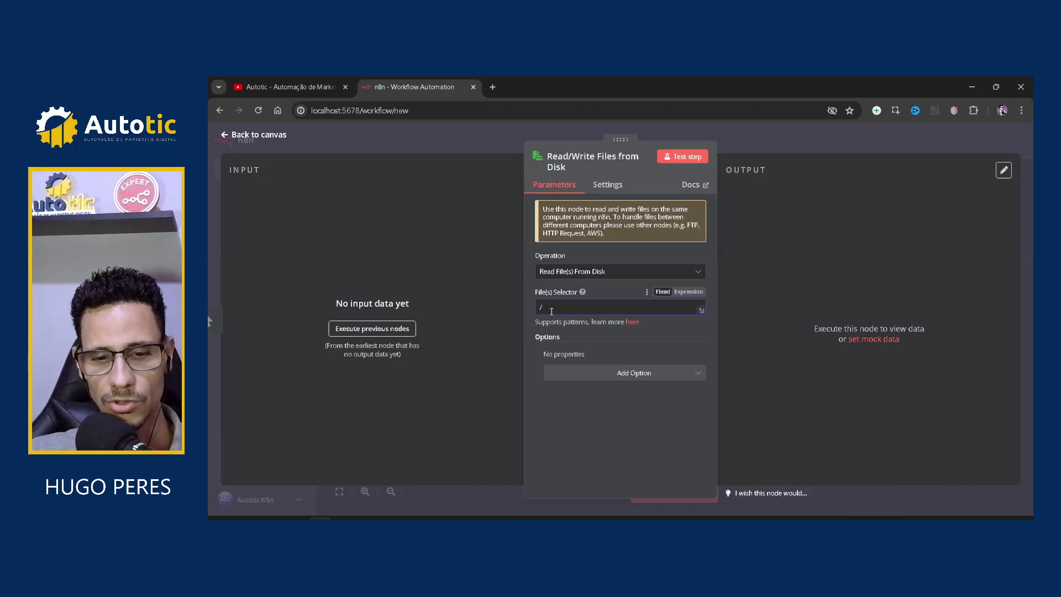
pyautogui.write('root')
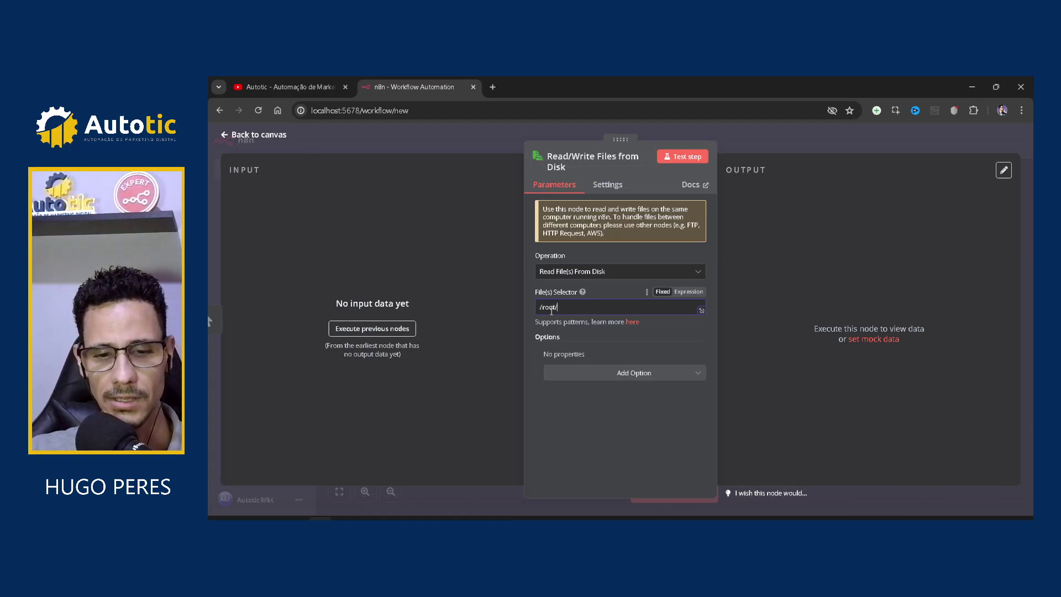
pyautogui.write('/ima')
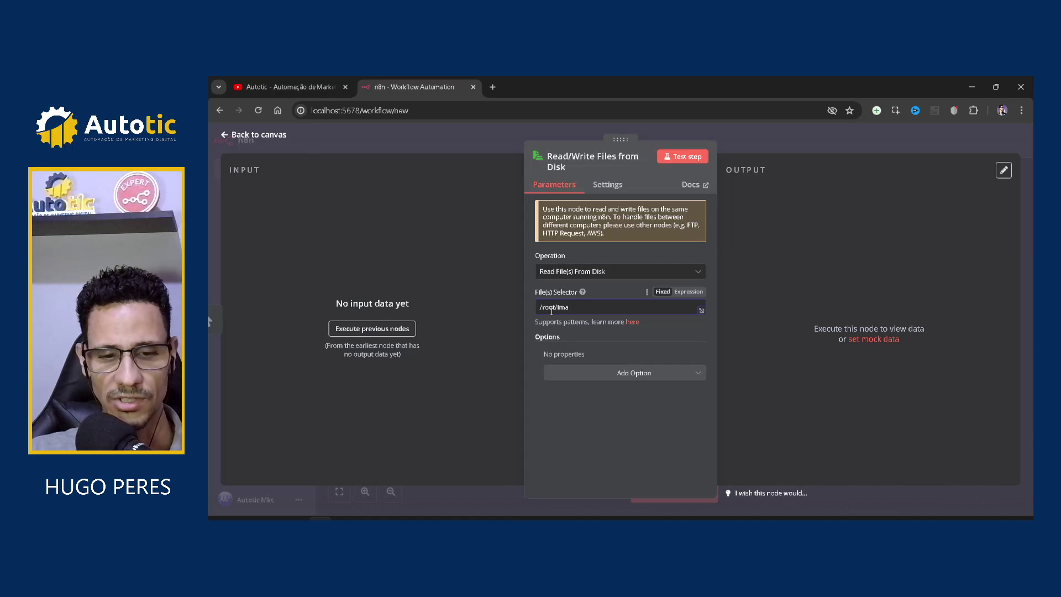
pyautogui.write('gens/i')
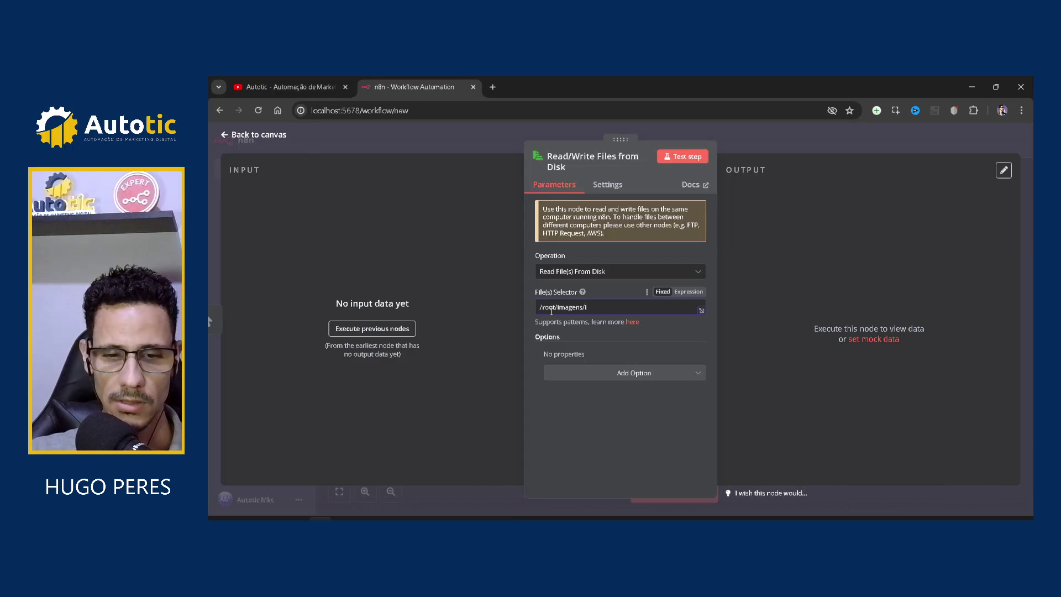
pyautogui.write('magem')
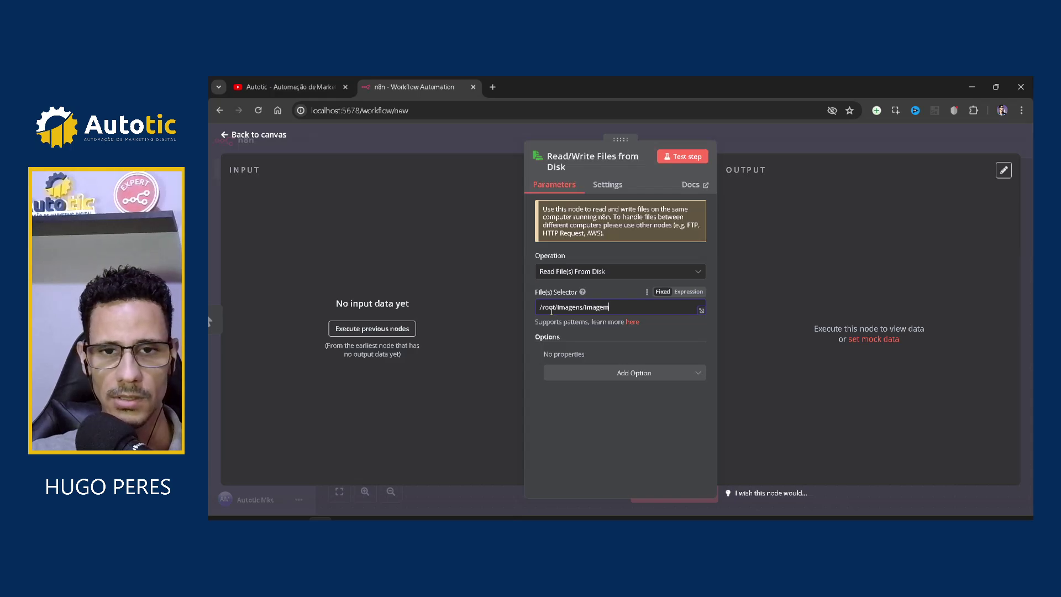
pyautogui.write('01.png')
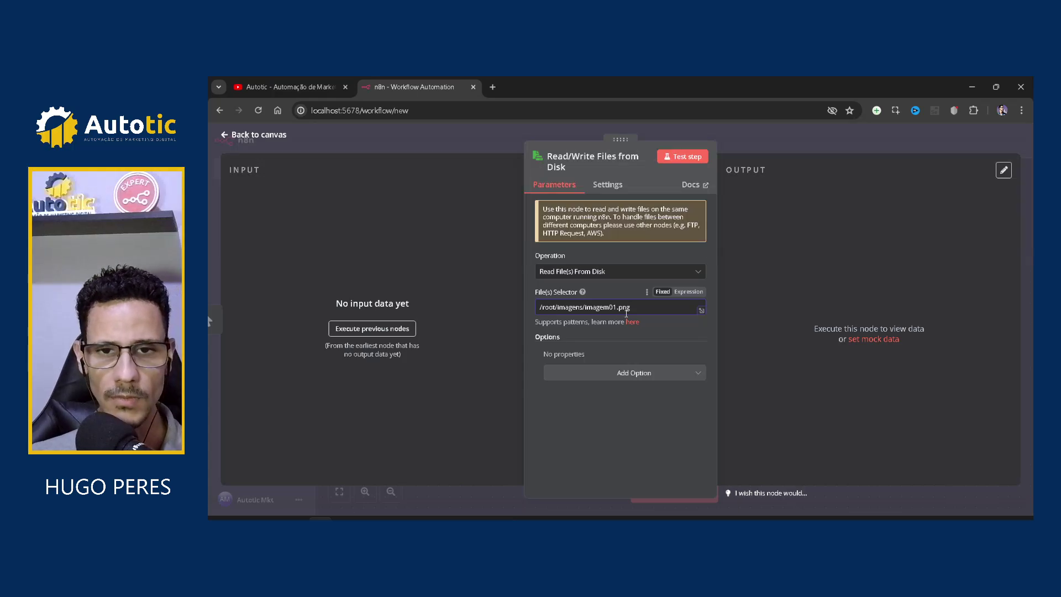
pyautogui.moveTo(638, 308); pyautogui.dragTo(518, 321)
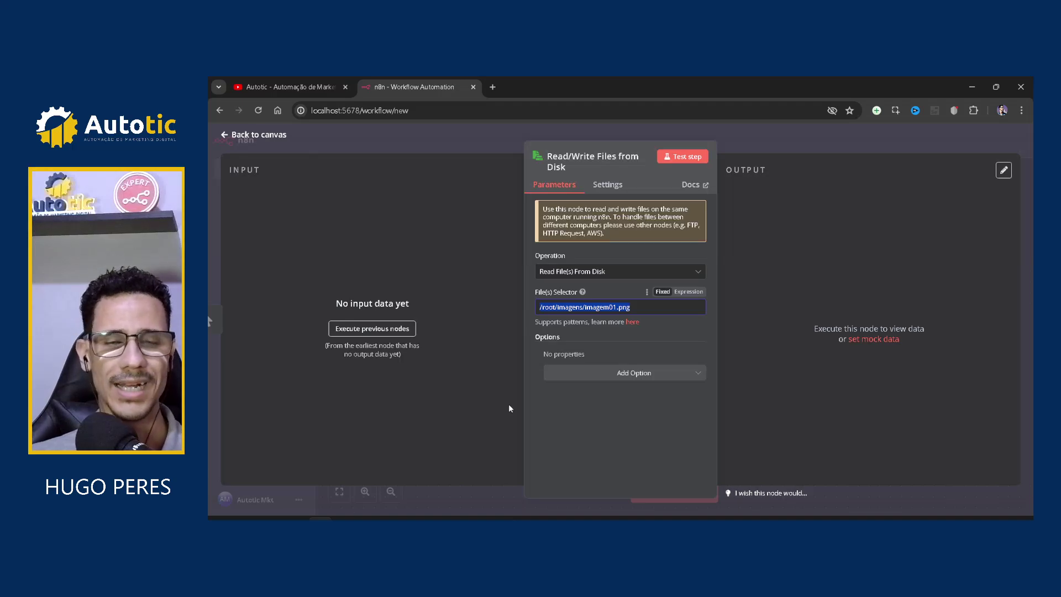
pyautogui.moveTo(631, 308); pyautogui.dragTo(495, 345)
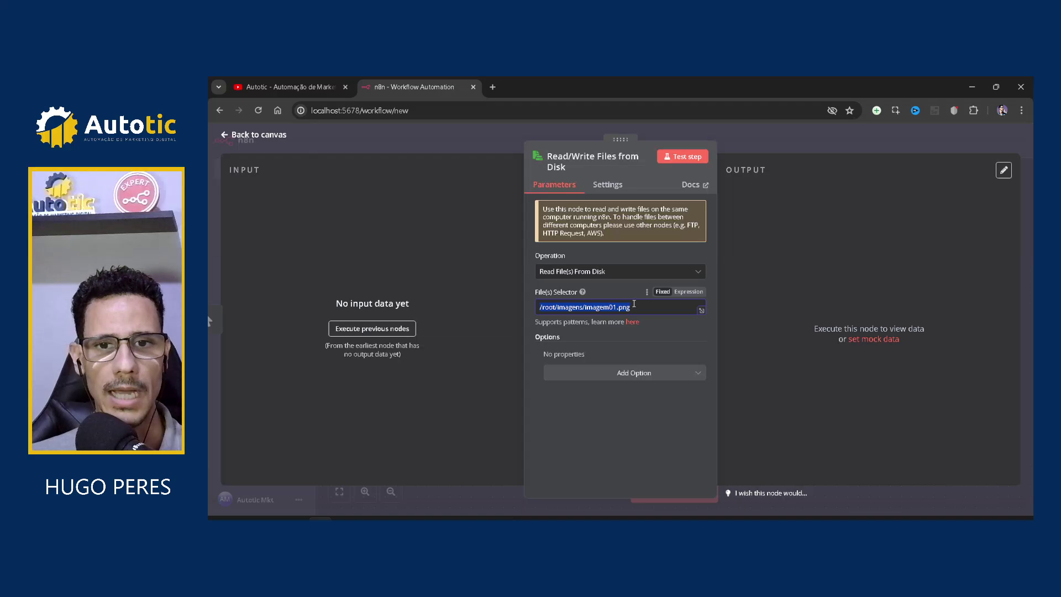
pyautogui.click(633, 305)
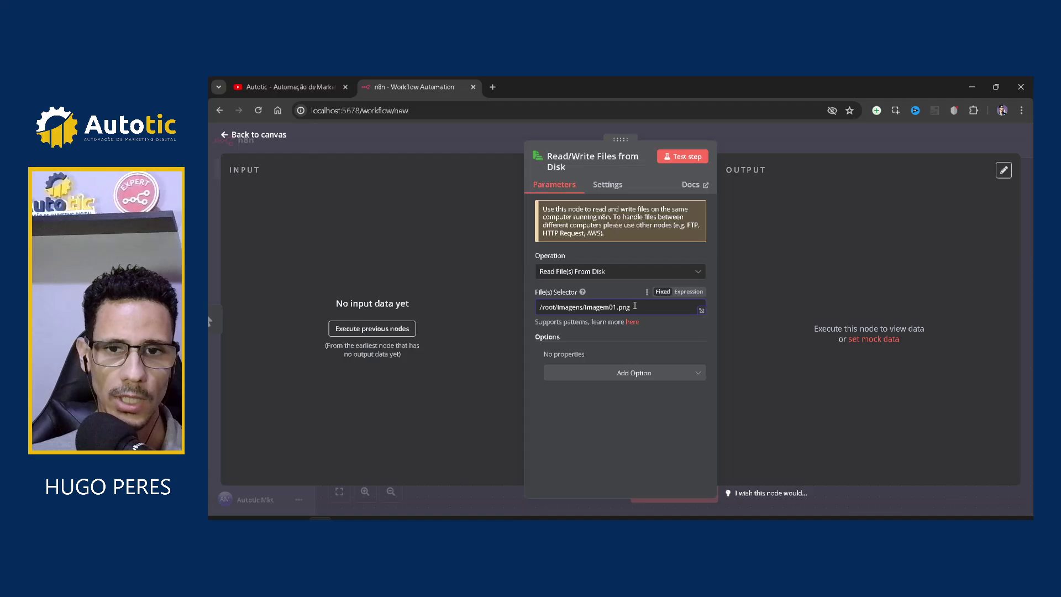
# Replace the example path in the file selector with the Windows drive prefix D:.
pyautogui.moveTo(633, 307); pyautogui.dragTo(514, 318)
pyautogui.press('BackSpace')
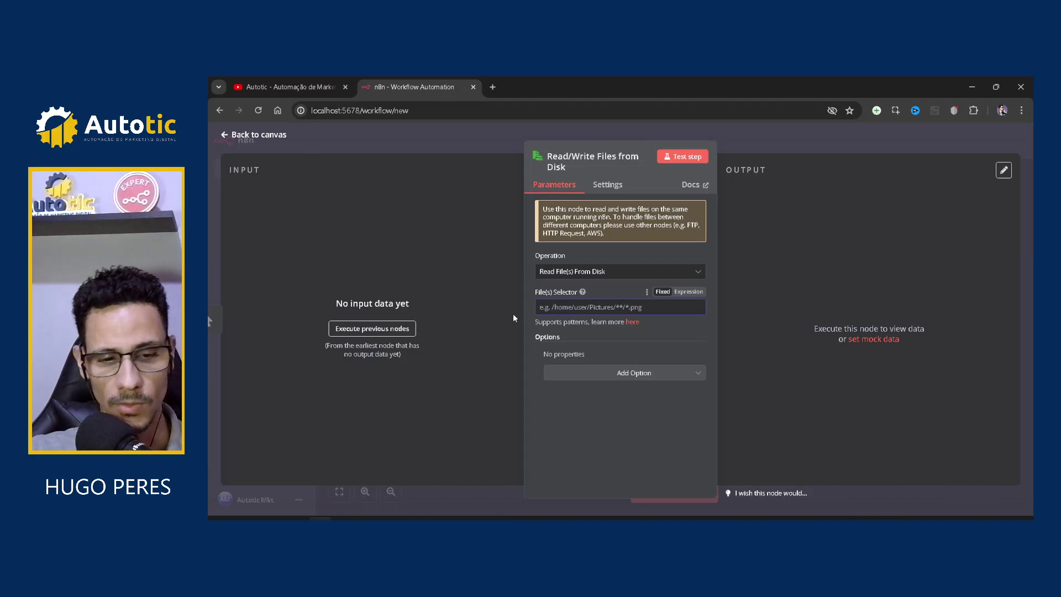
pyautogui.write('c')
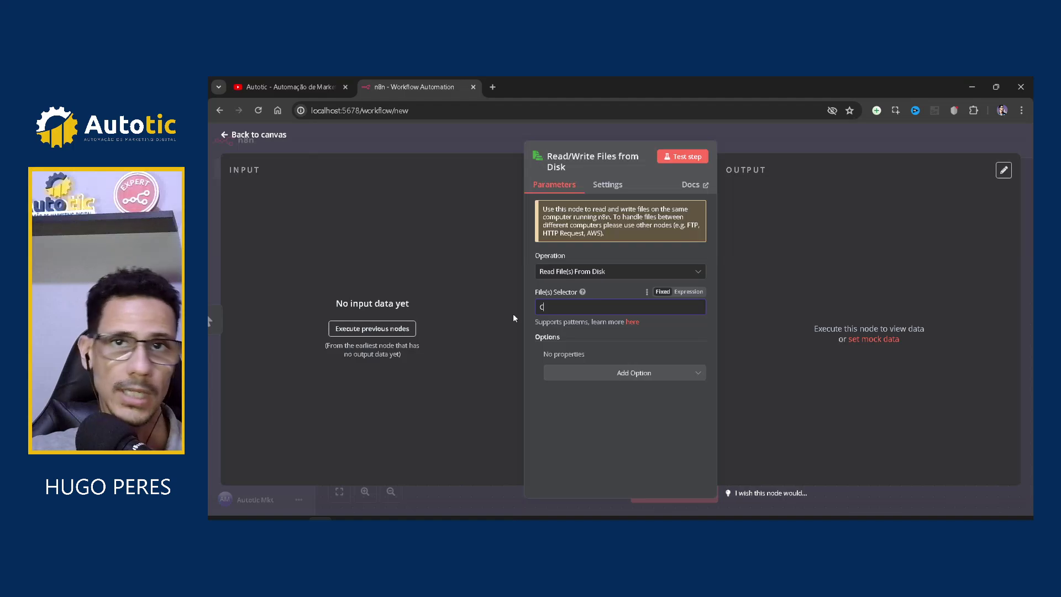
pyautogui.write(':')
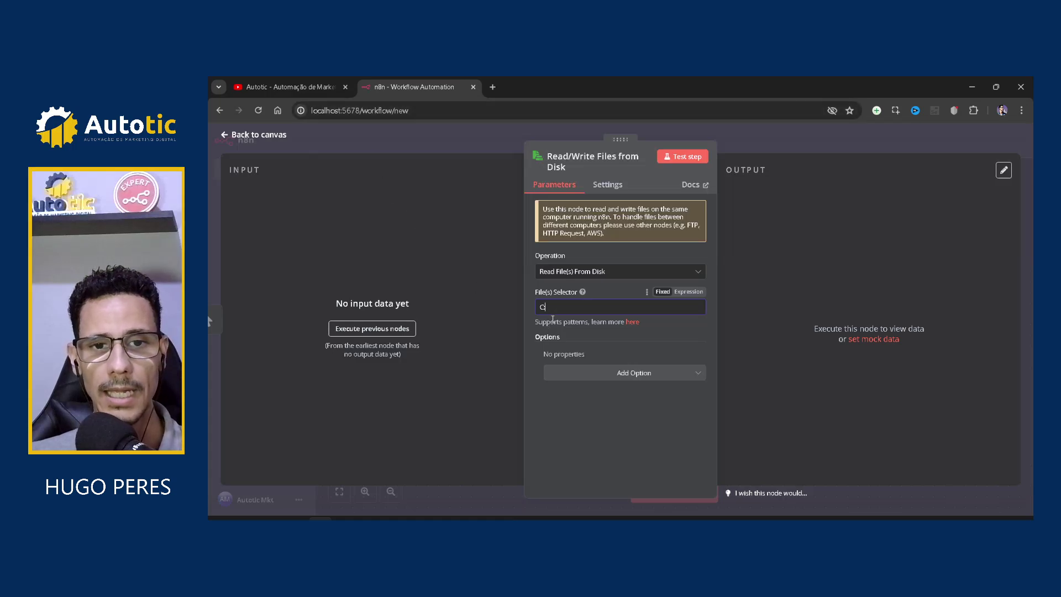
pyautogui.write(':')
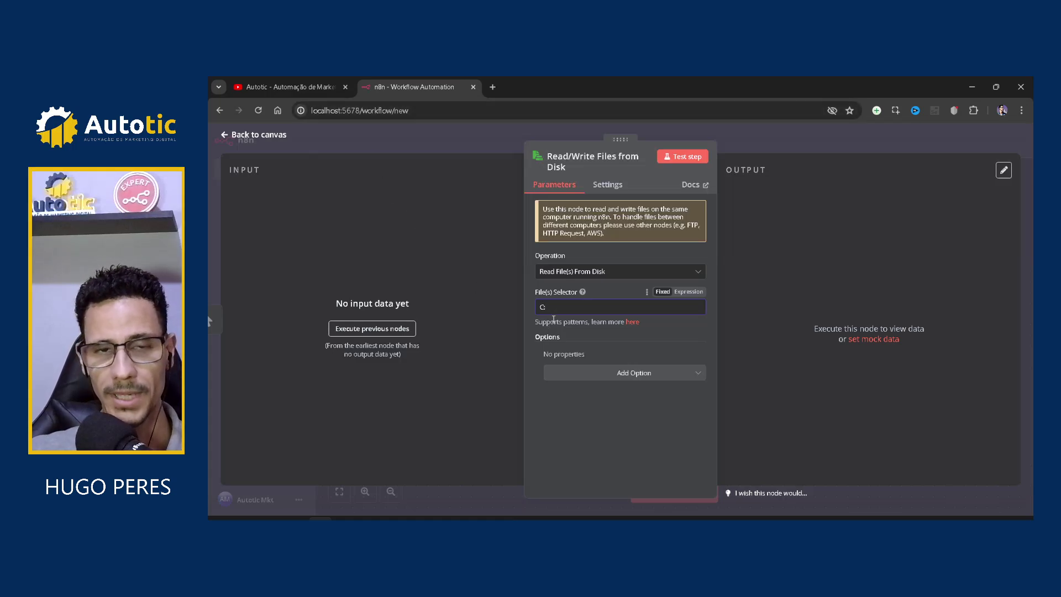
pyautogui.press('Left')
pyautogui.press('BackSpace')
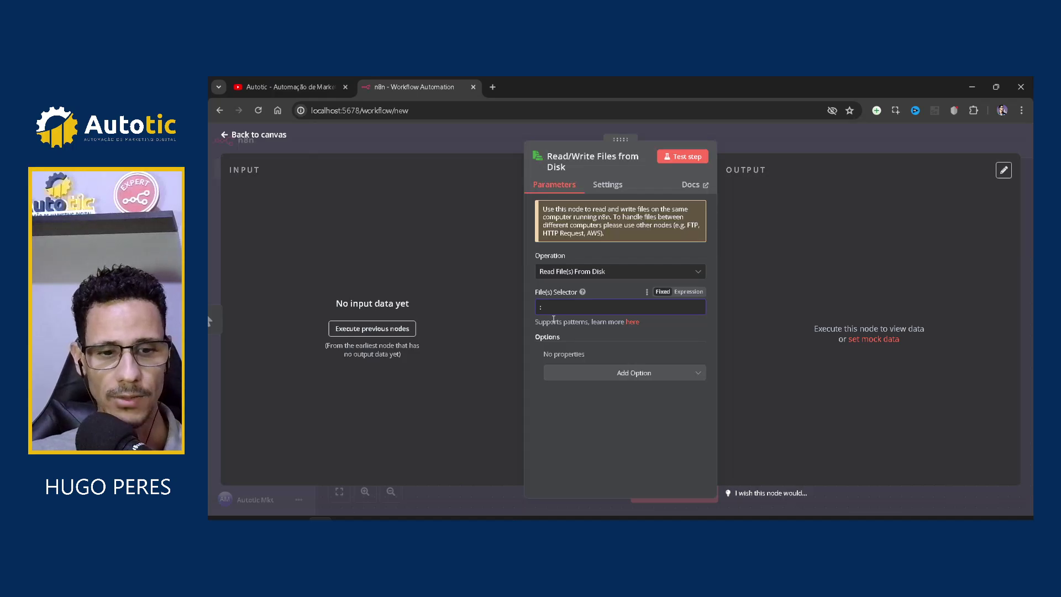
pyautogui.write('D')
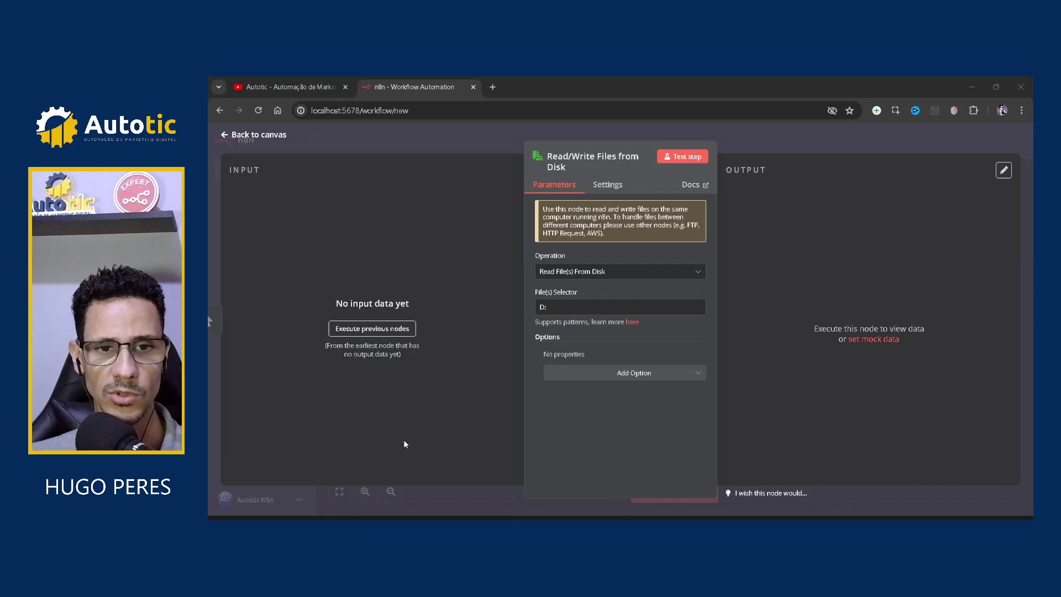
# Switch to File Explorer and open the Disco Local (C:) drive from Este Computador.
pyautogui.press('super+e')
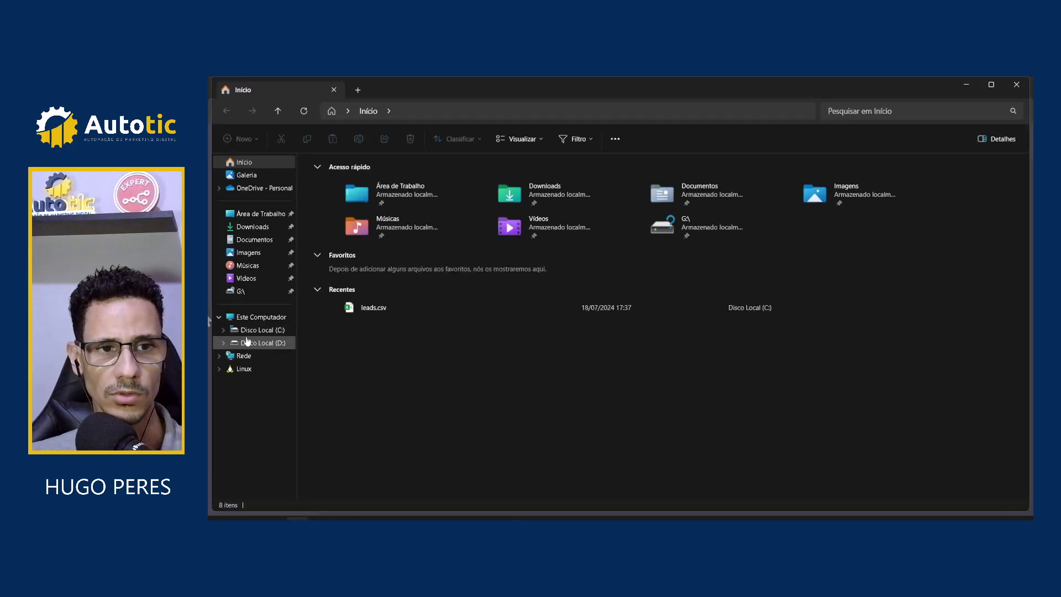
pyautogui.click(271, 323)
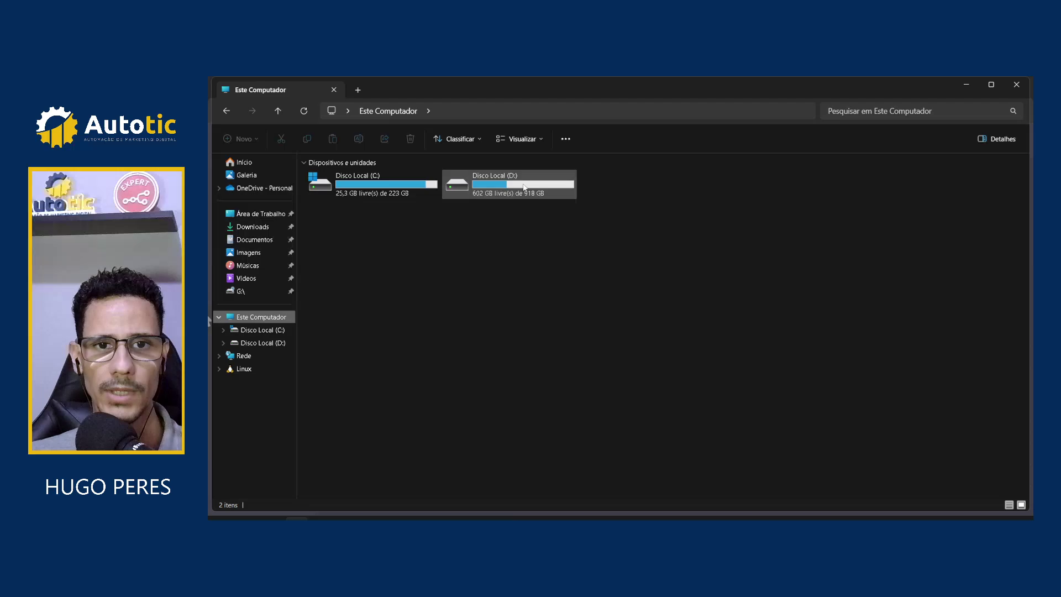
pyautogui.doubleClick(365, 190)
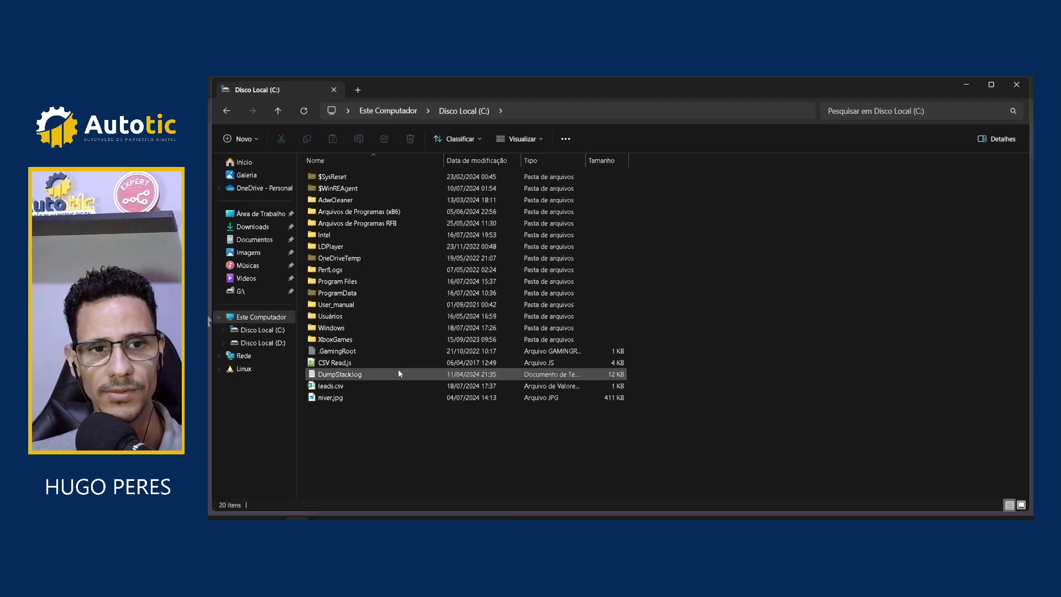
# Examine the files leads.csv and niver.jpg in the root of drive C: by selecting them in turn.
pyautogui.click(331, 386)
pyautogui.click(337, 404)
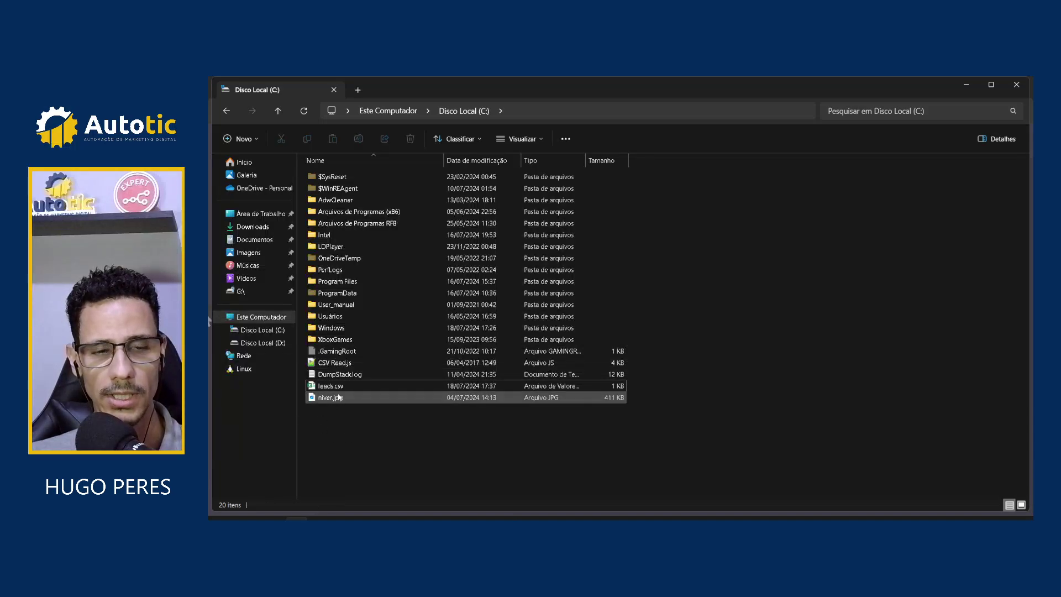
pyautogui.press('space')
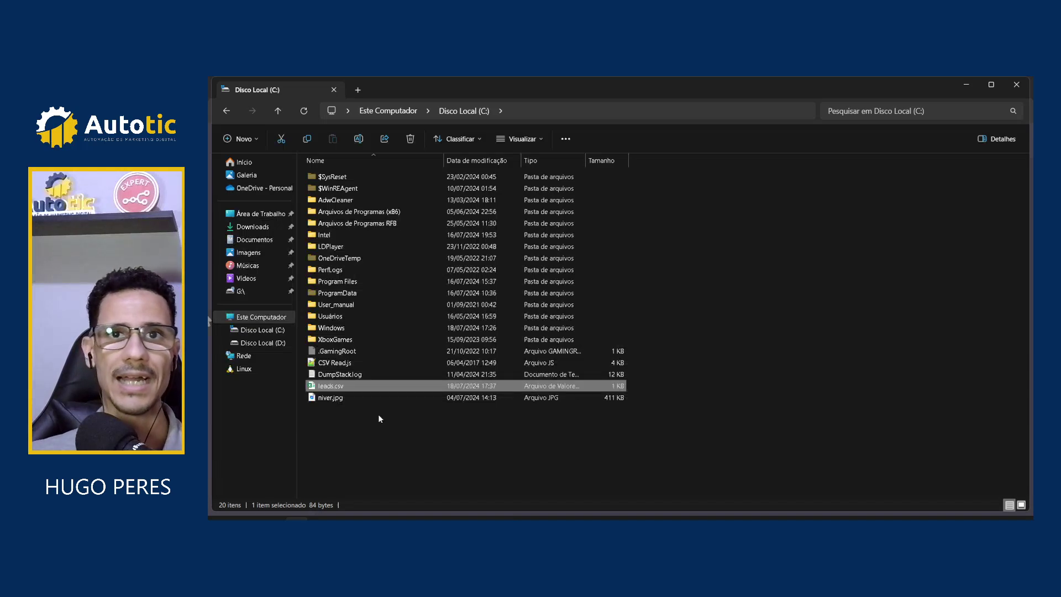
pyautogui.click(338, 397)
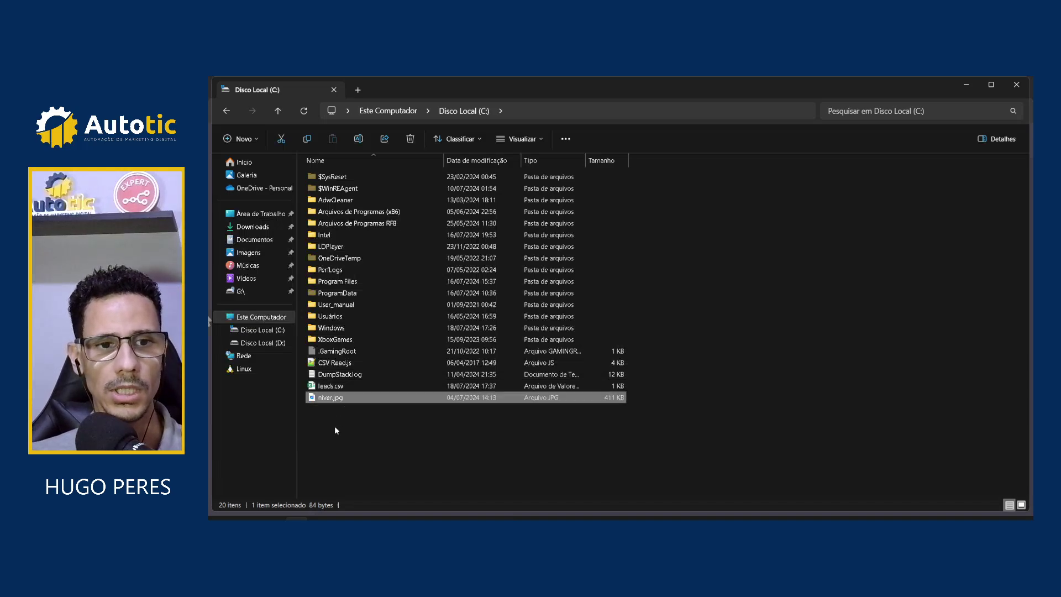
pyautogui.click(343, 386)
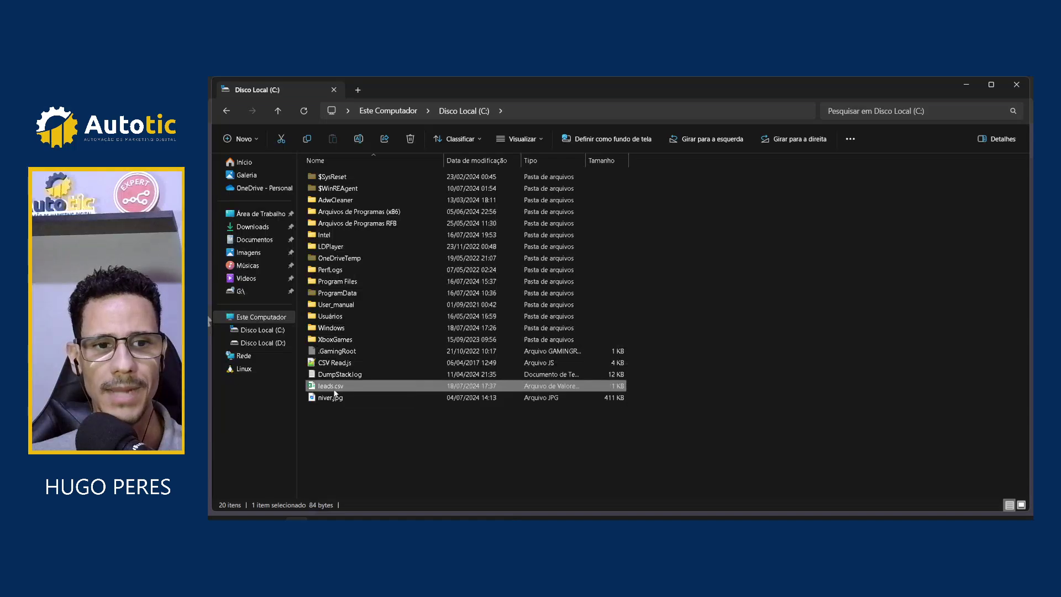
pyautogui.click(331, 399)
pyautogui.press('Up')
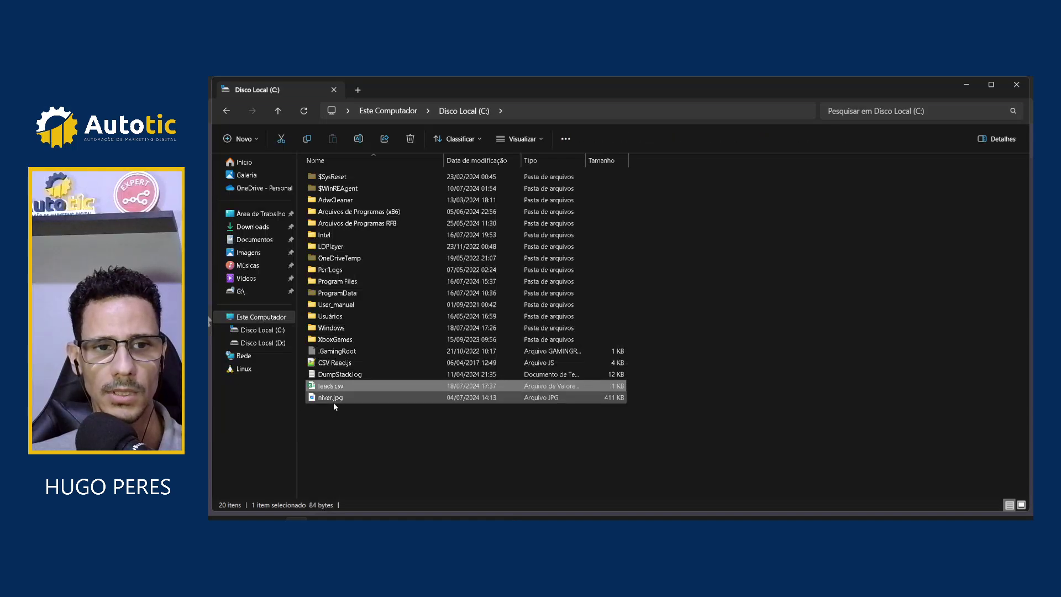
pyautogui.click(334, 399)
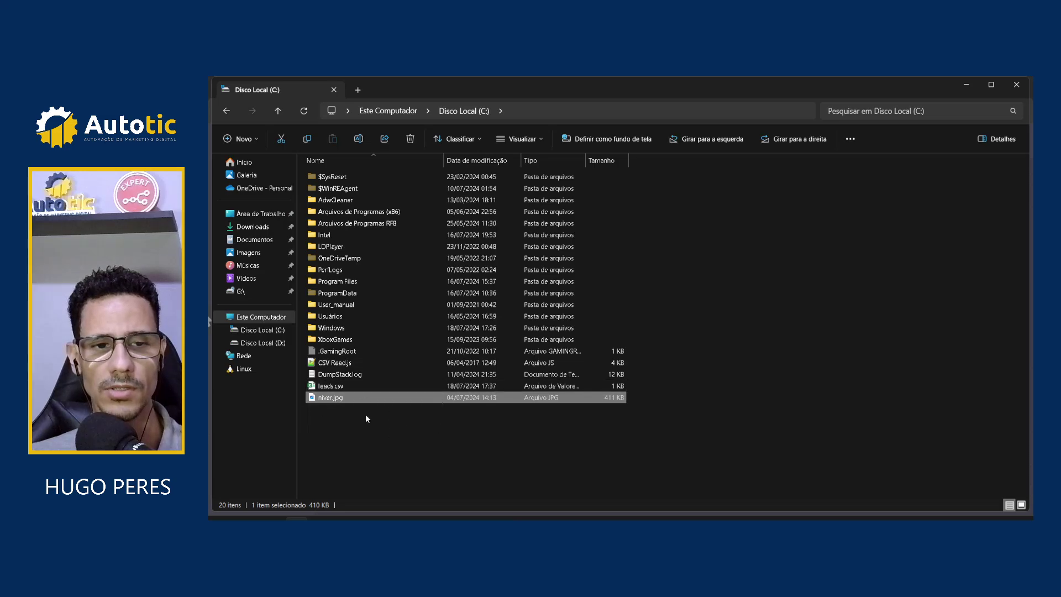
pyautogui.click(336, 386)
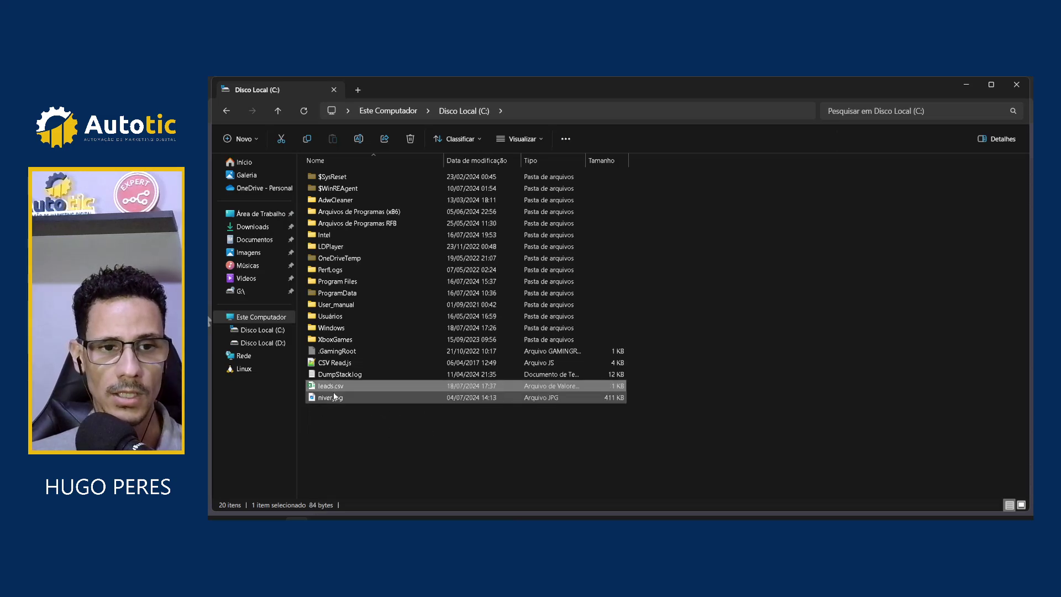
pyautogui.click(333, 399)
pyautogui.press('Up')
pyautogui.click(335, 401)
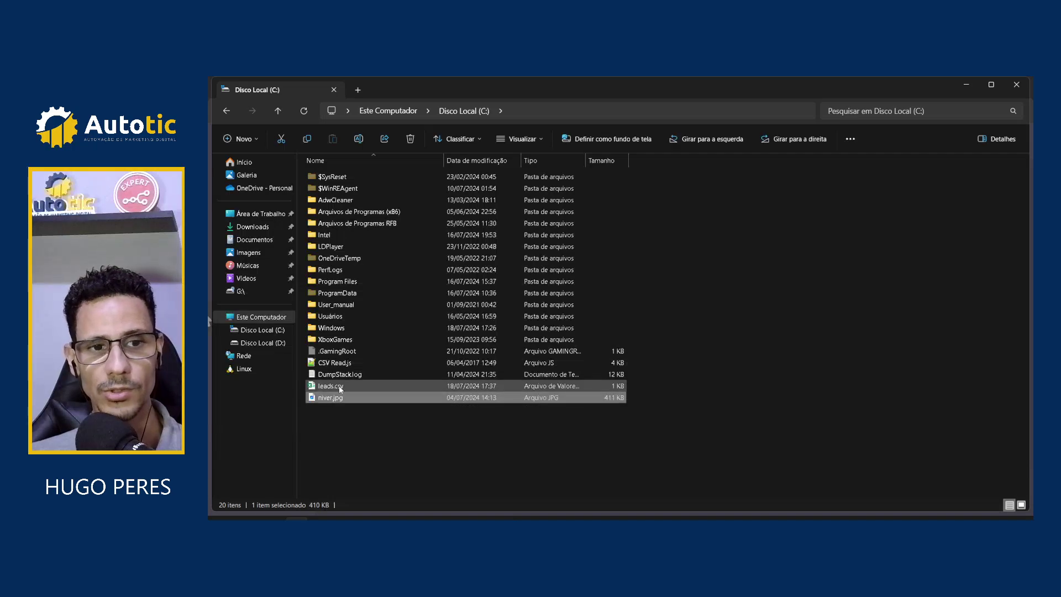
pyautogui.press('Up')
pyautogui.click(336, 401)
# Switch back to the n8n editor and highlight the D: prefix in the node's file selector.
pyautogui.moveTo(319, 519)
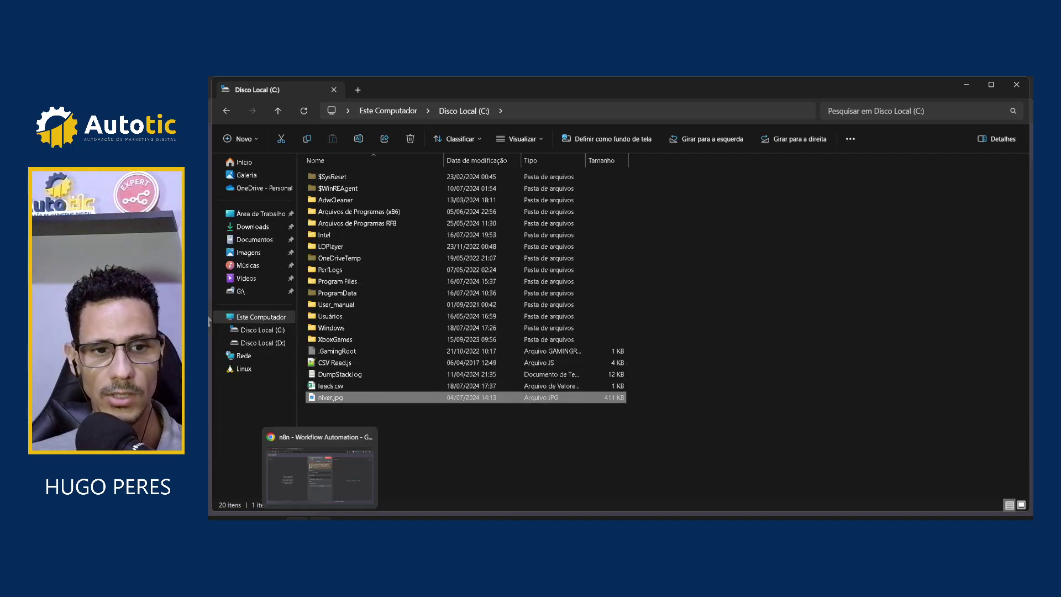
pyautogui.click(320, 475)
pyautogui.click(542, 308)
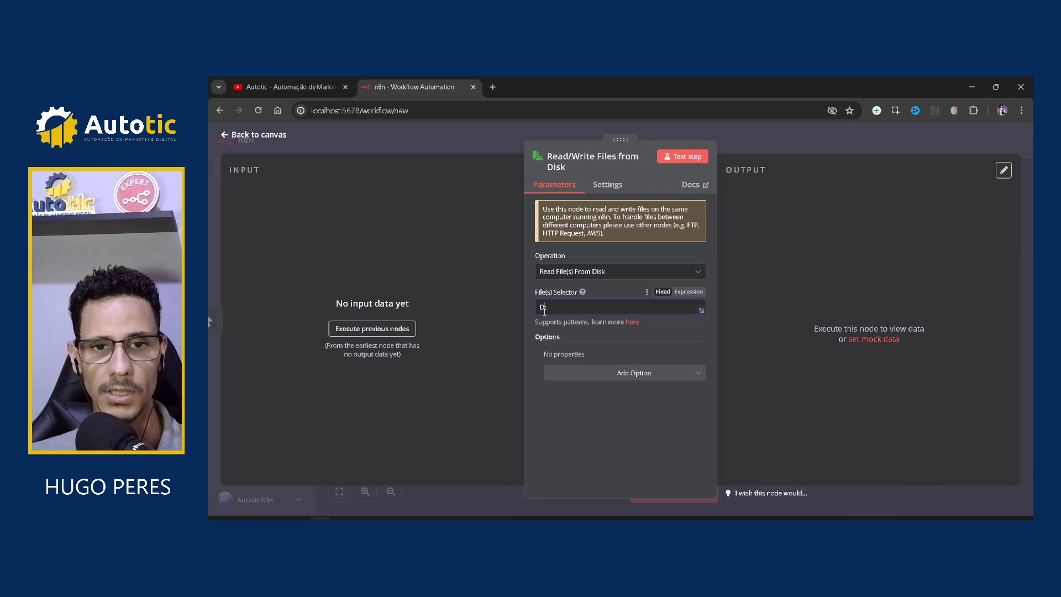
pyautogui.moveTo(541, 310); pyautogui.dragTo(552, 315)
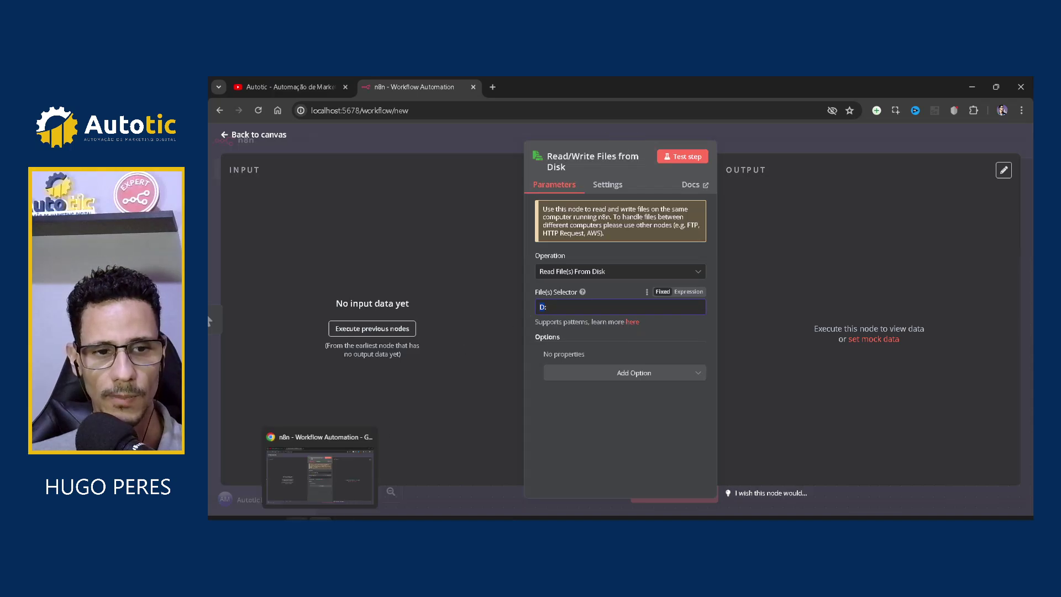
# Return to File Explorer, check the location in the properties of niver.jpg, and close them.
pyautogui.click(297, 517)
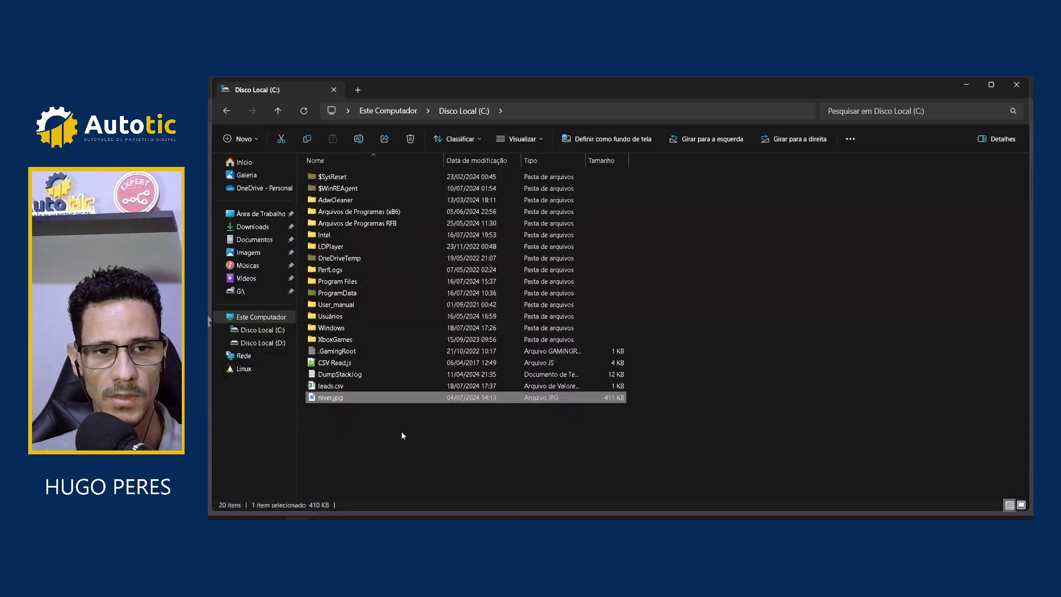
pyautogui.rightClick(330, 397)
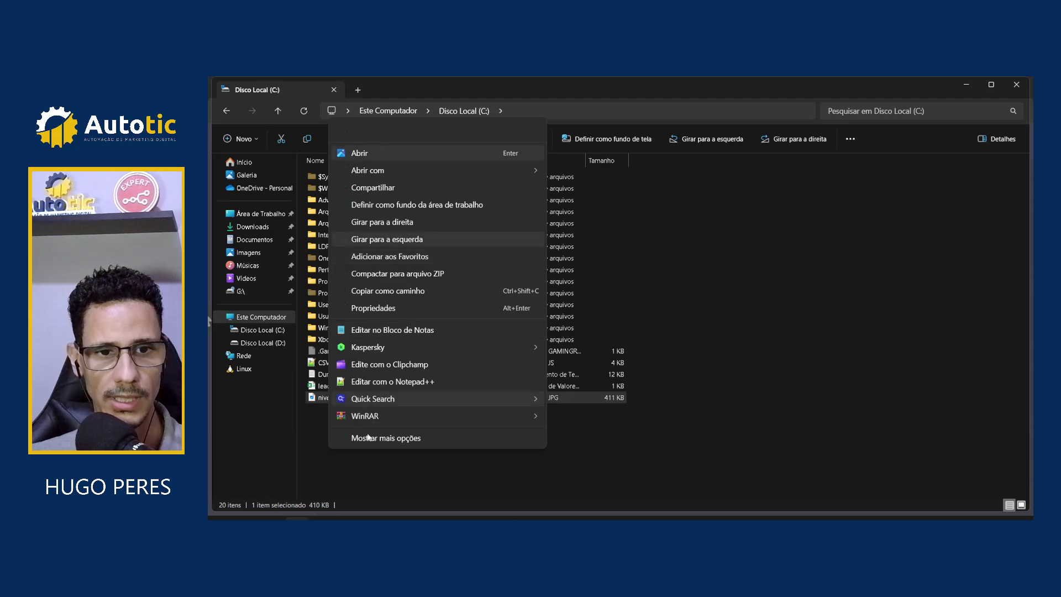
pyautogui.click(389, 439)
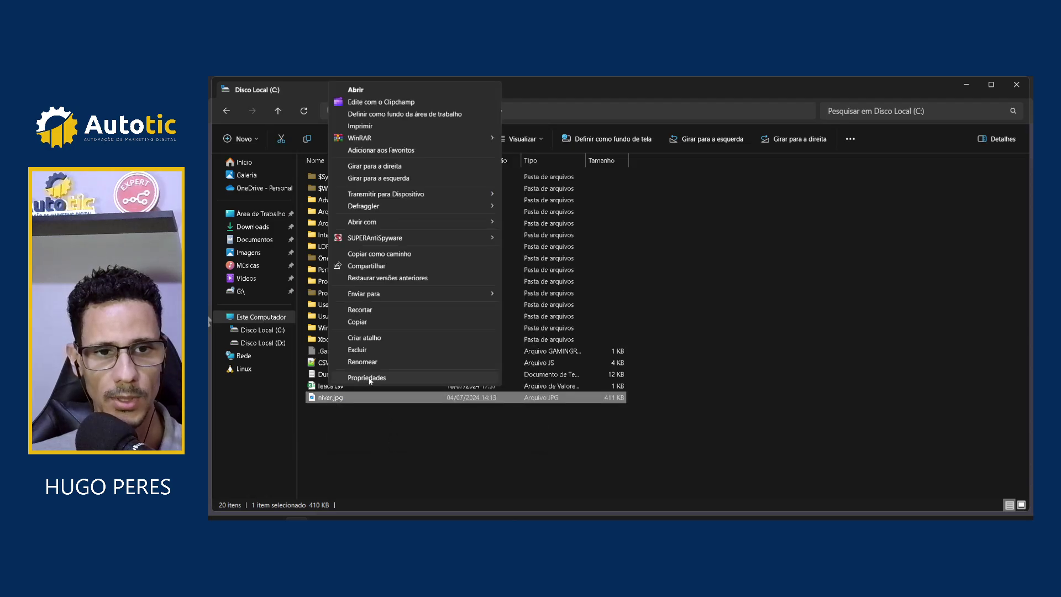
pyautogui.click(367, 378)
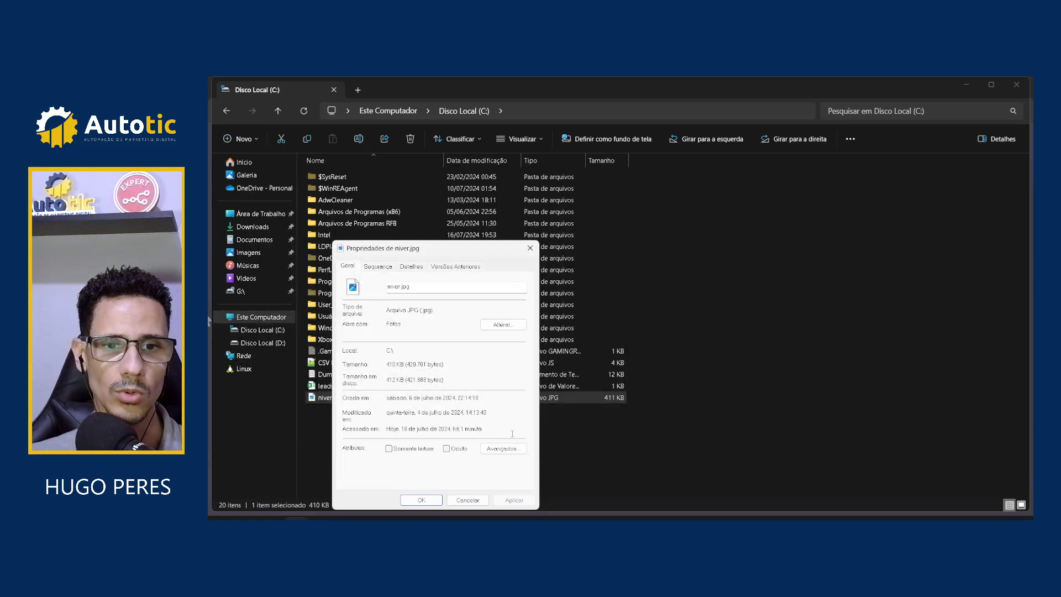
pyautogui.click(595, 446)
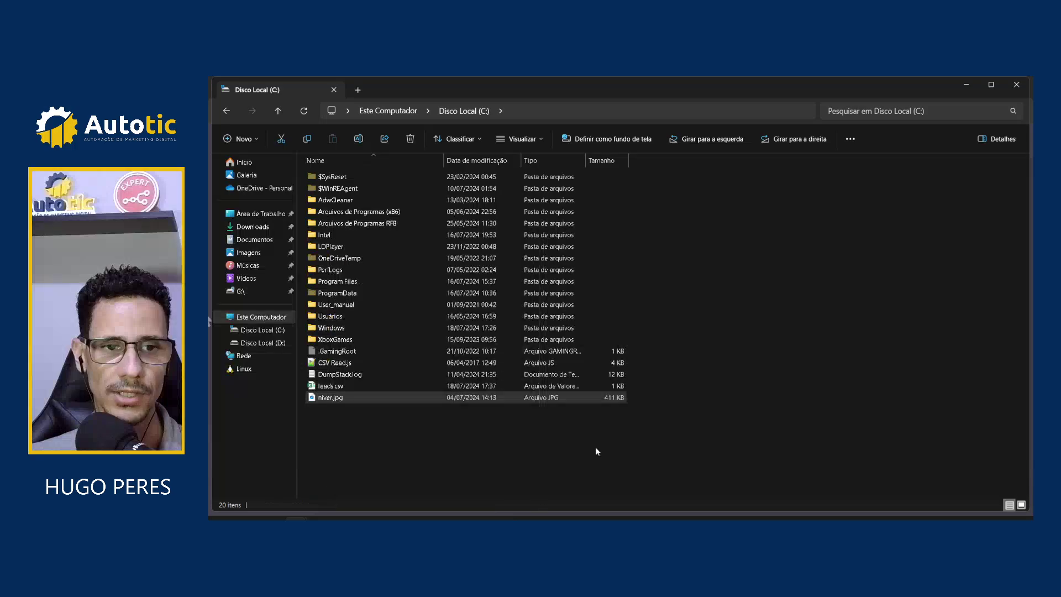
# Create a new folder named arquivos-n8n in the root of drive C:.
pyautogui.rightClick(331, 419)
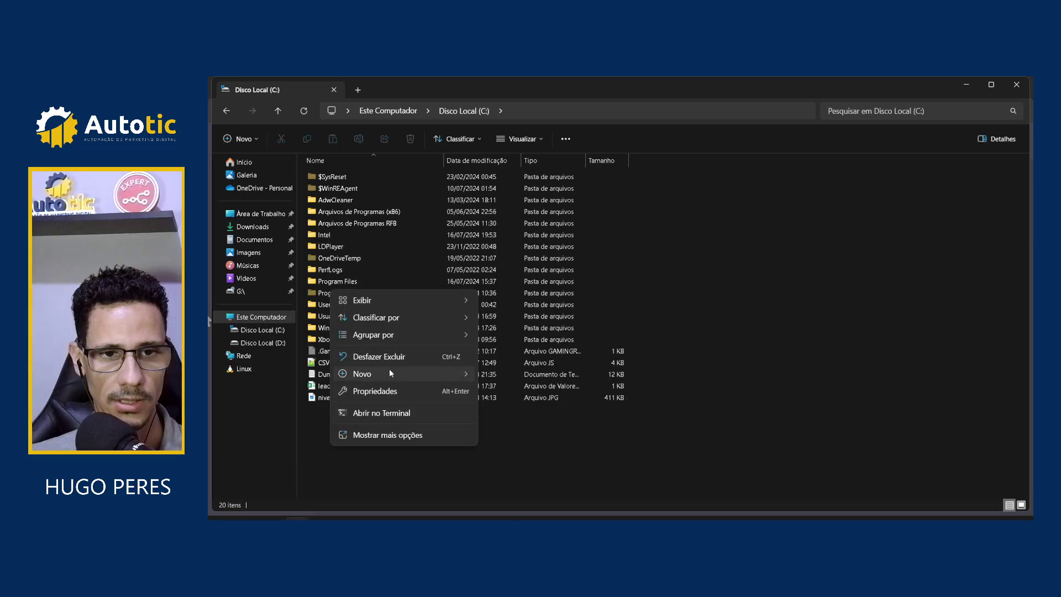
pyautogui.moveTo(389, 369)
pyautogui.click(490, 375)
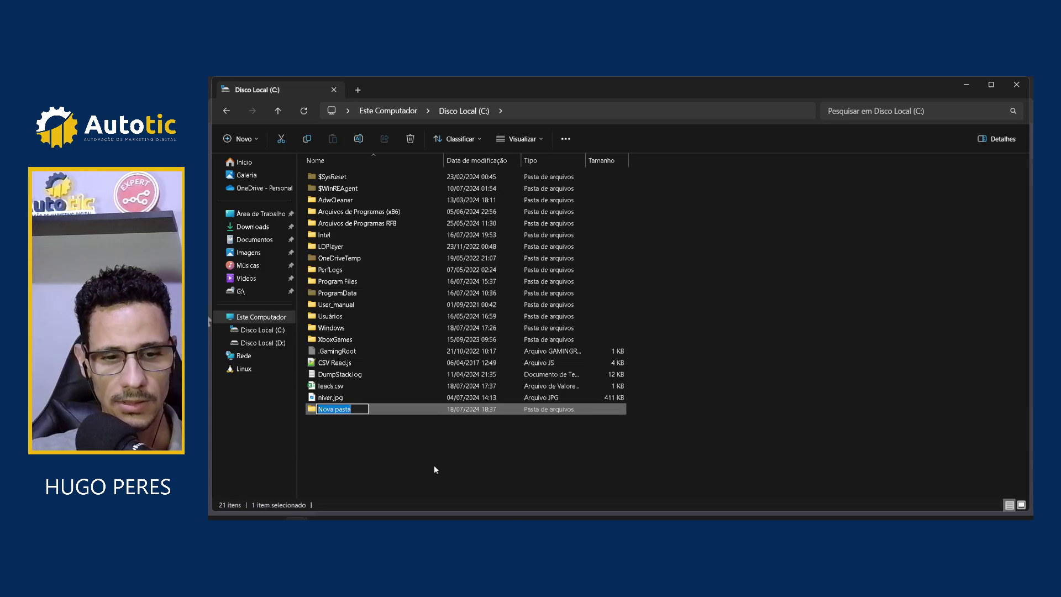
pyautogui.write('arquivos')
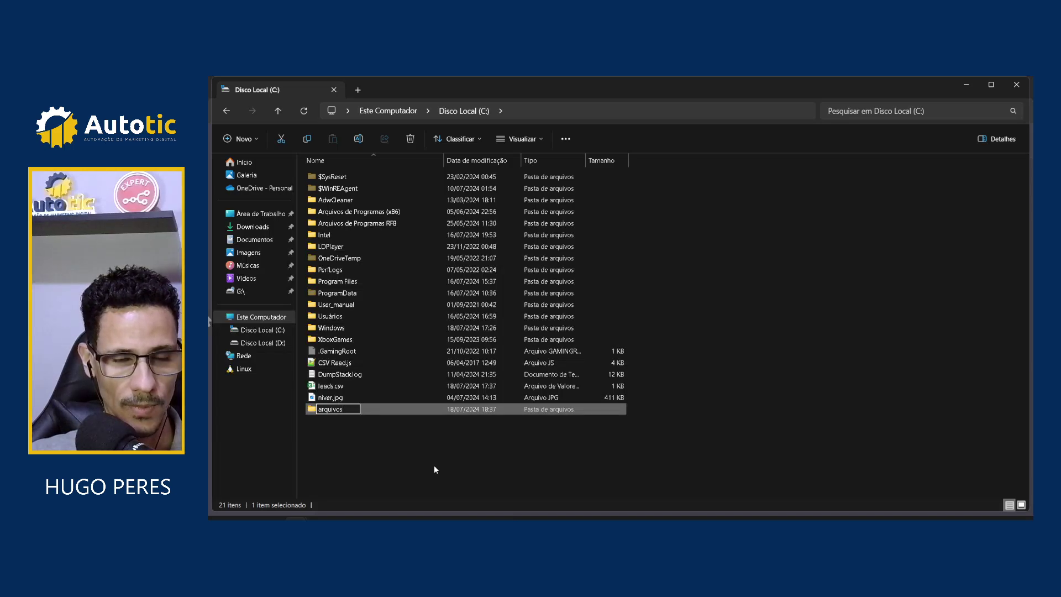
pyautogui.write('-')
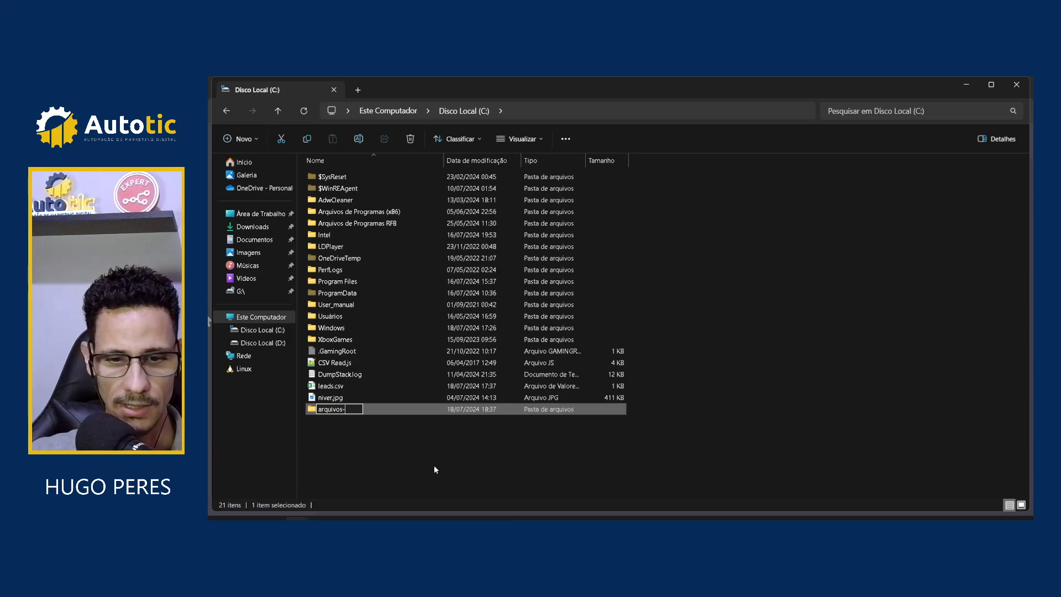
pyautogui.write('n8n')
pyautogui.click(430, 463)
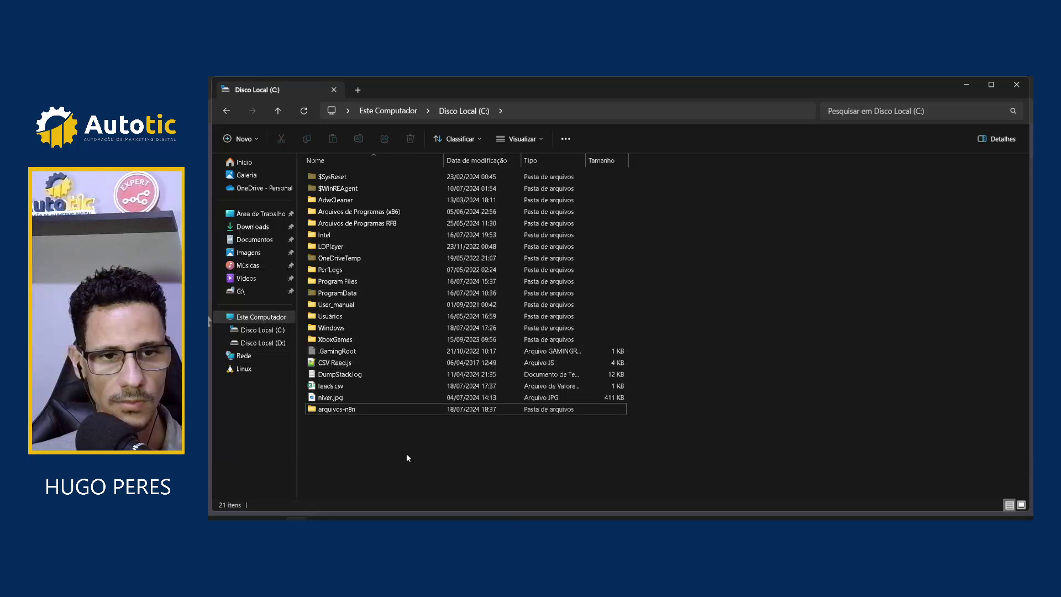
# Move leads.csv and niver.jpg into the arquivos-n8n folder and open that folder.
pyautogui.keyDown('shift'); pyautogui.click(347, 397); pyautogui.keyUp('shift')
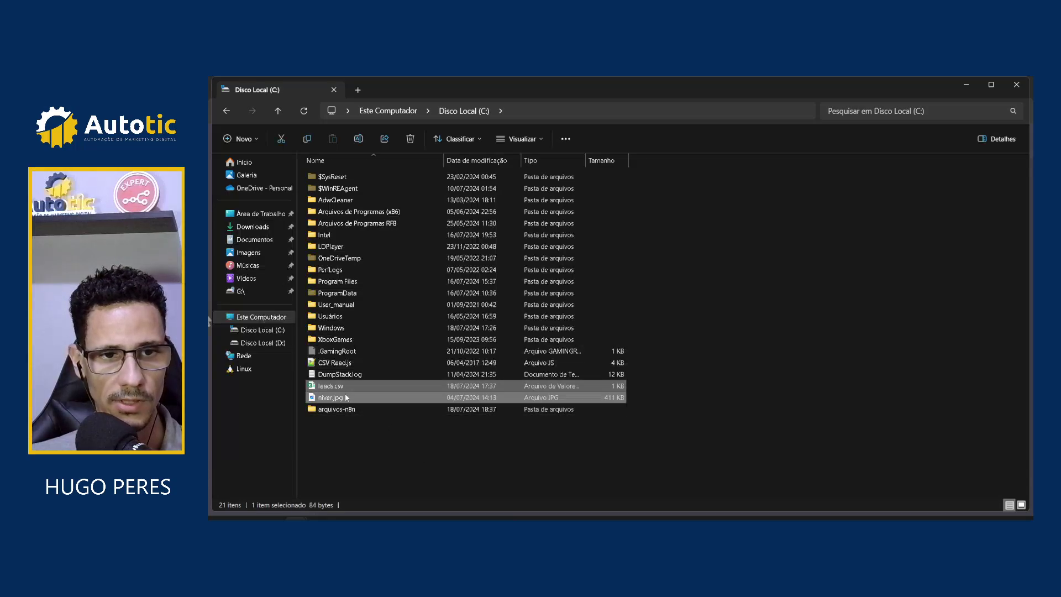
pyautogui.moveTo(343, 401); pyautogui.dragTo(337, 414)
pyautogui.doubleClick(346, 385)
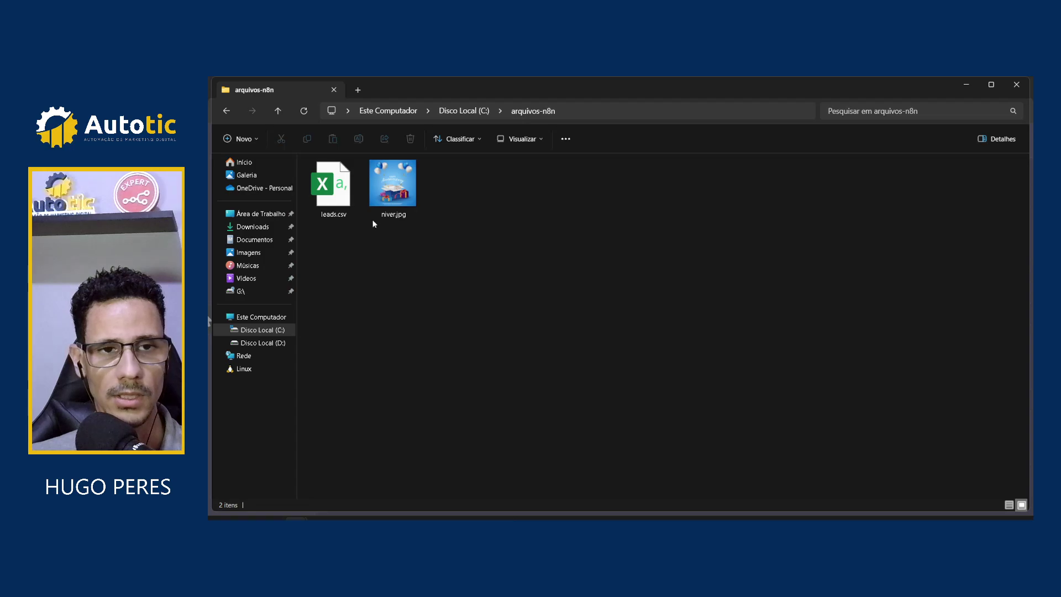
# Open the properties of niver.jpg inside the arquivos-n8n folder.
pyautogui.click(393, 185)
pyautogui.rightClick(395, 188)
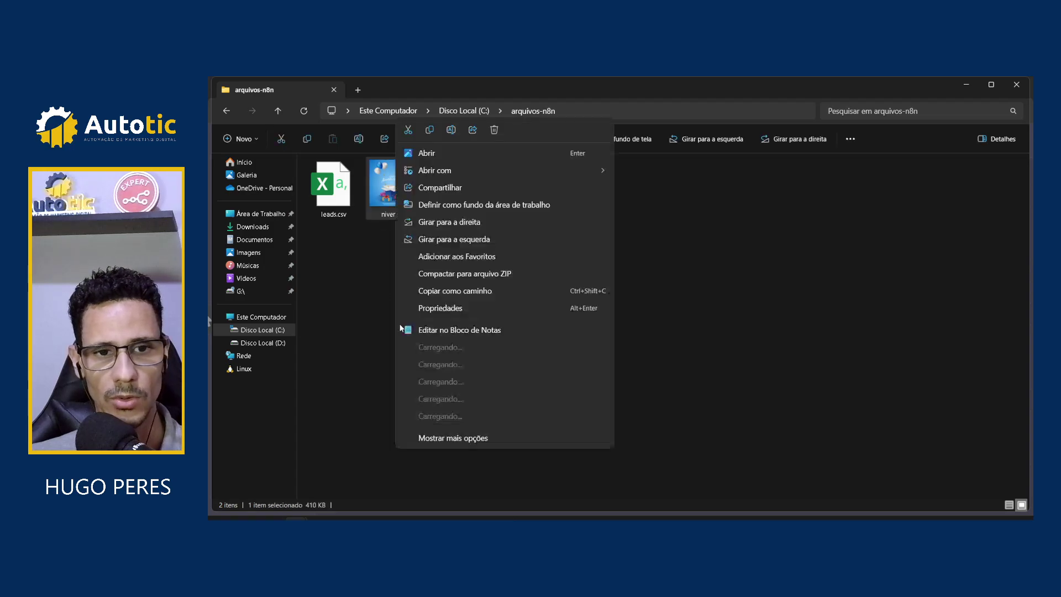
pyautogui.click(442, 438)
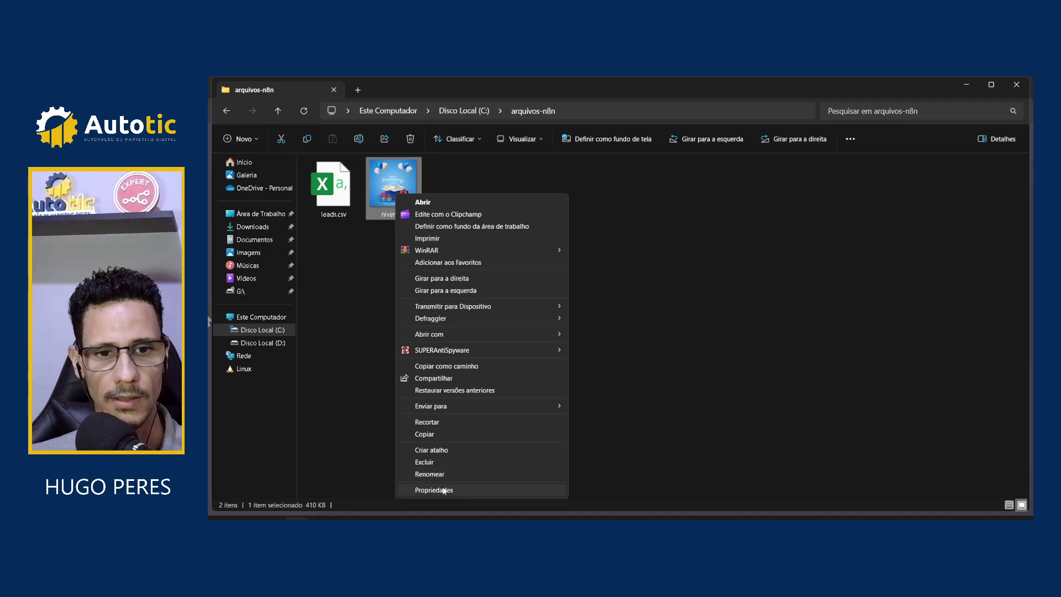
pyautogui.click(448, 487)
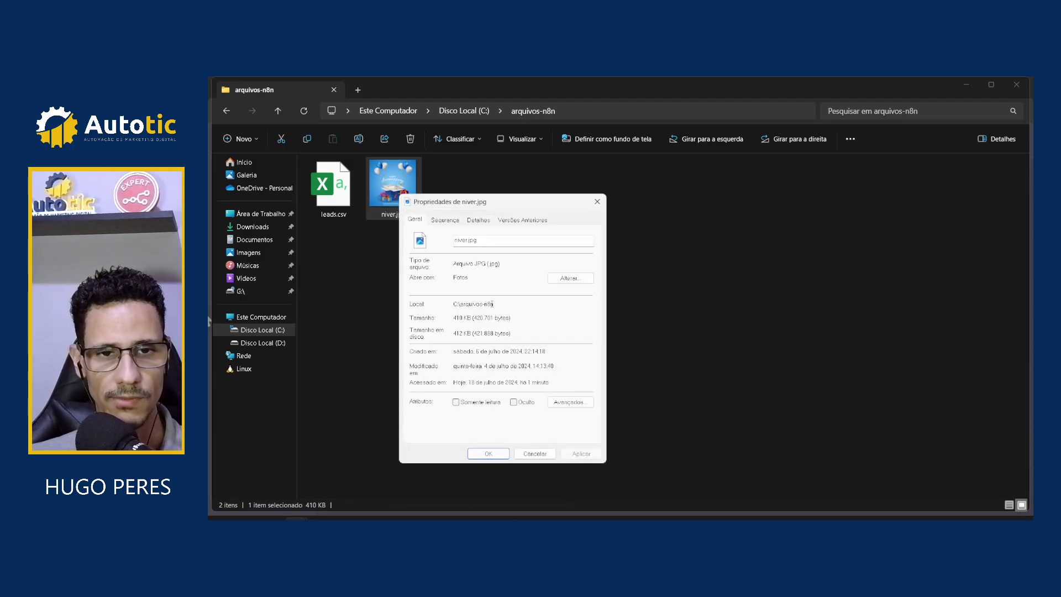
# Copy the location path C:\arquivos-n8n from the file's properties and switch back to the n8n editor.
pyautogui.moveTo(492, 304); pyautogui.dragTo(452, 304)
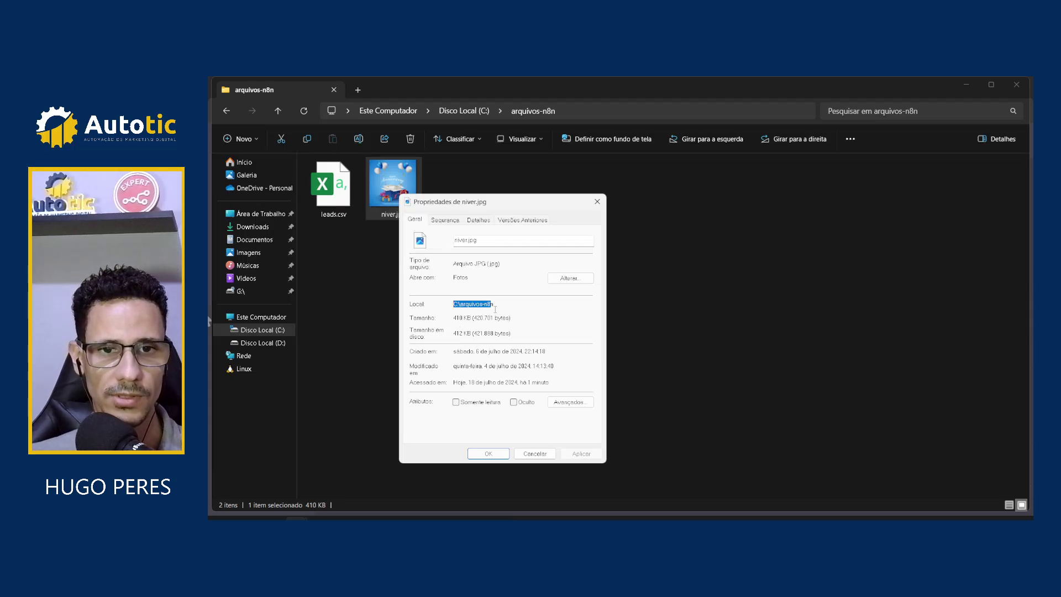
pyautogui.moveTo(494, 303); pyautogui.dragTo(452, 304)
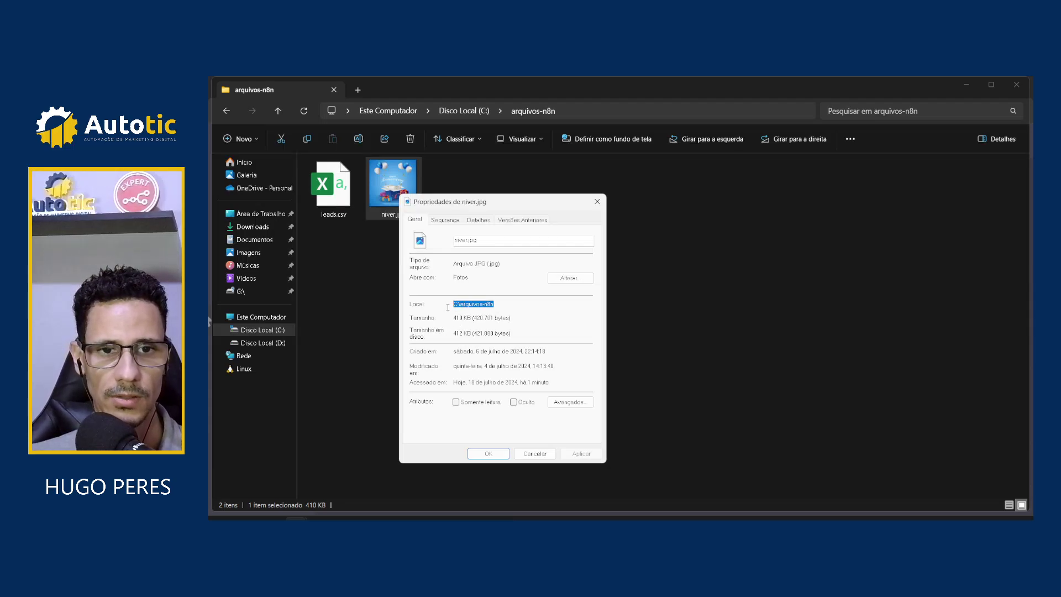
pyautogui.click(502, 301)
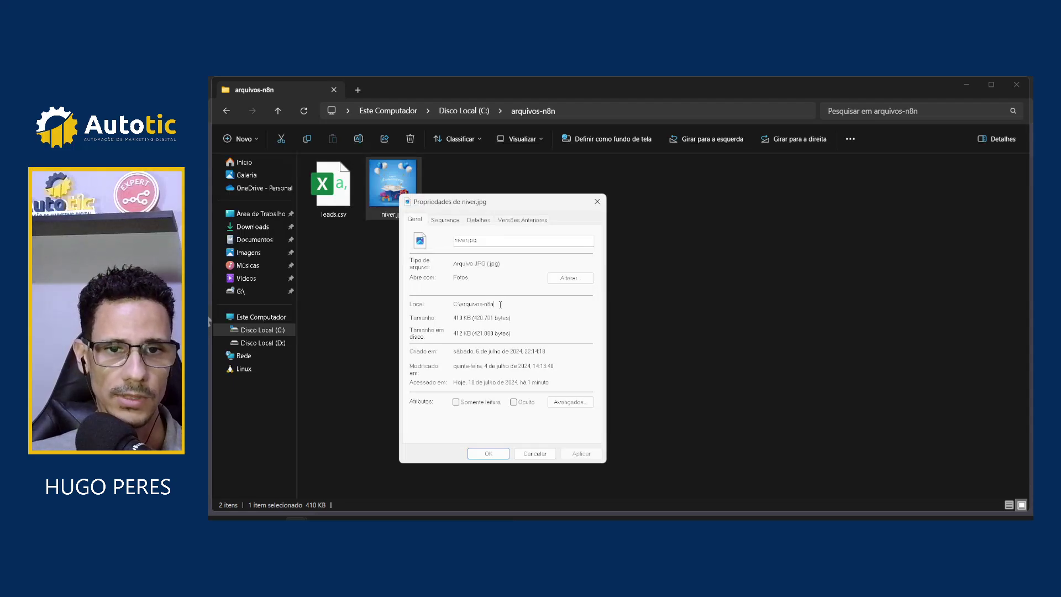
pyautogui.moveTo(500, 304); pyautogui.dragTo(449, 304)
pyautogui.rightClick(460, 302)
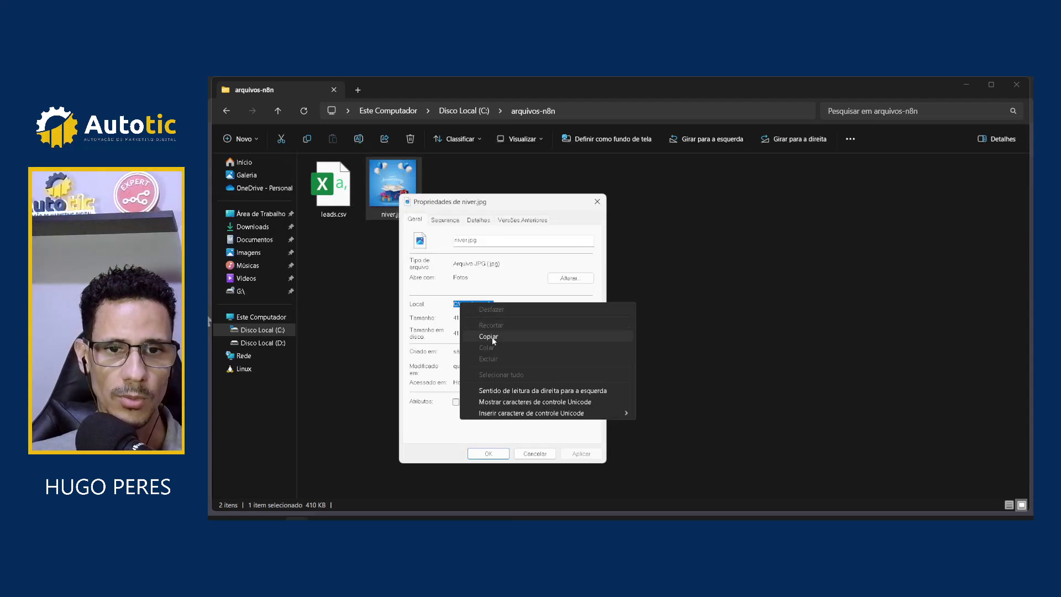
pyautogui.click(492, 338)
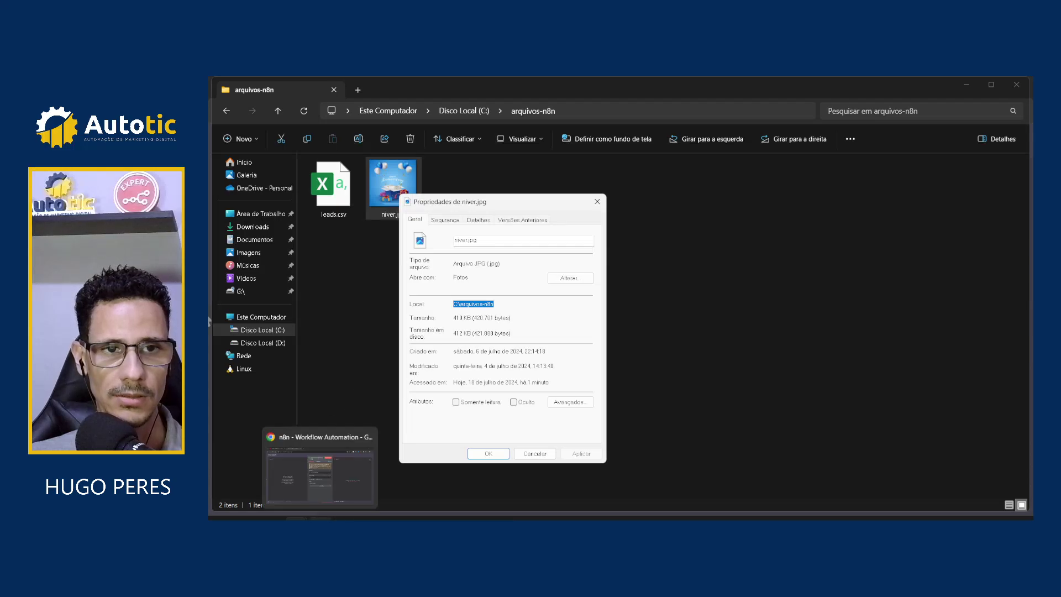
pyautogui.click(320, 518)
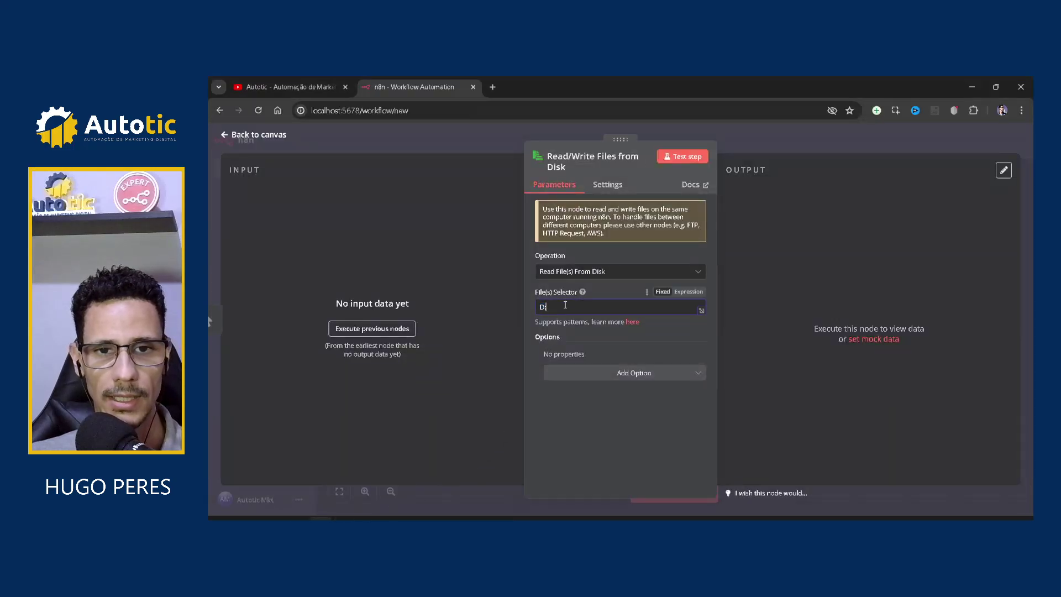
# Set the File(s) Selector path to C://arquivos-n8n, replacing the backslash with two forward slashes.
pyautogui.hotkey('ctrl', 'v')
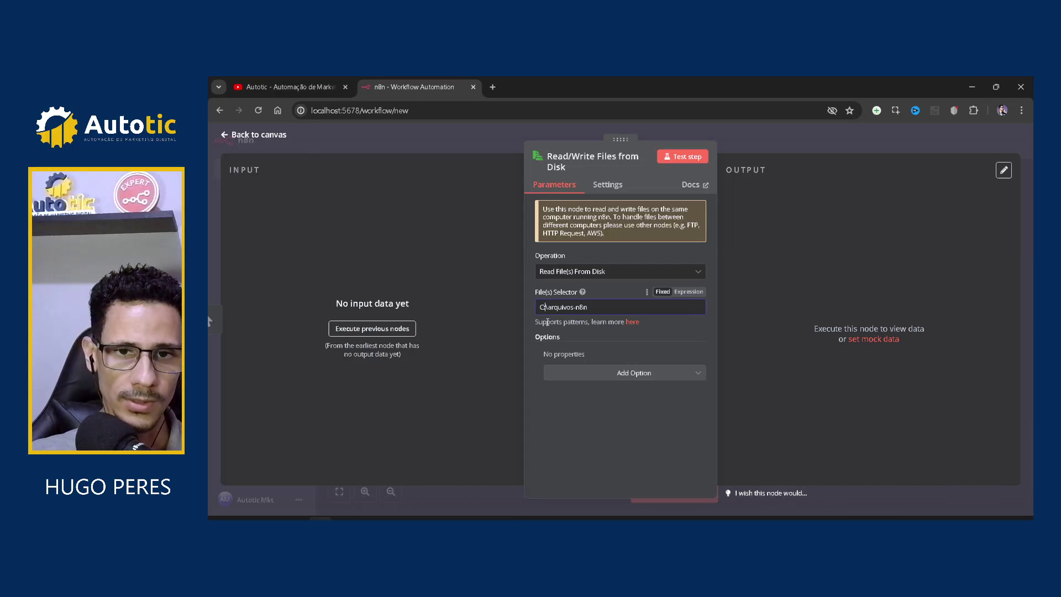
pyautogui.press('BackSpace')
pyautogui.press('BackSpace')
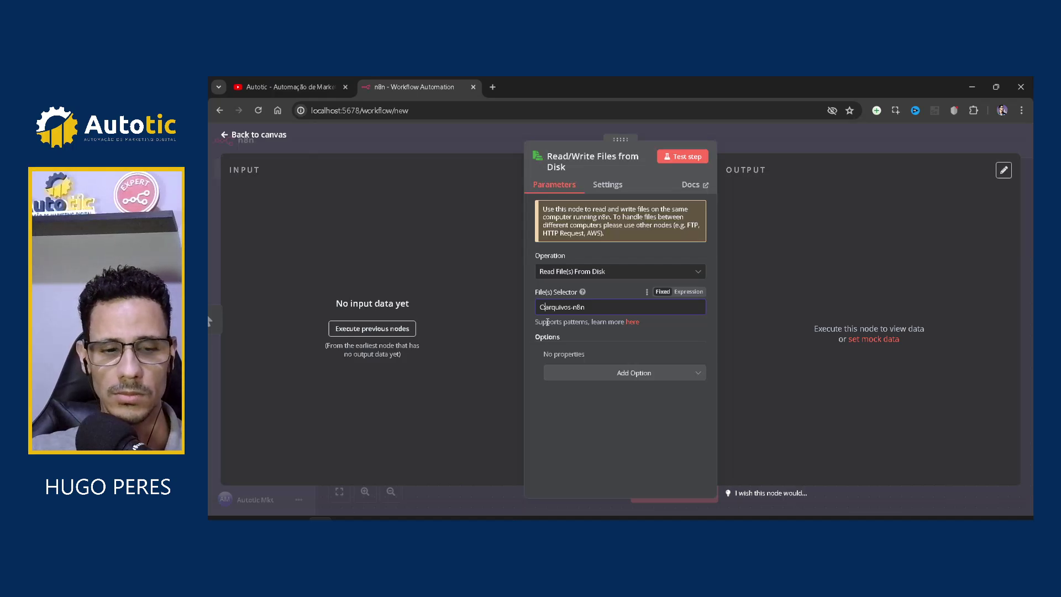
pyautogui.write('://')
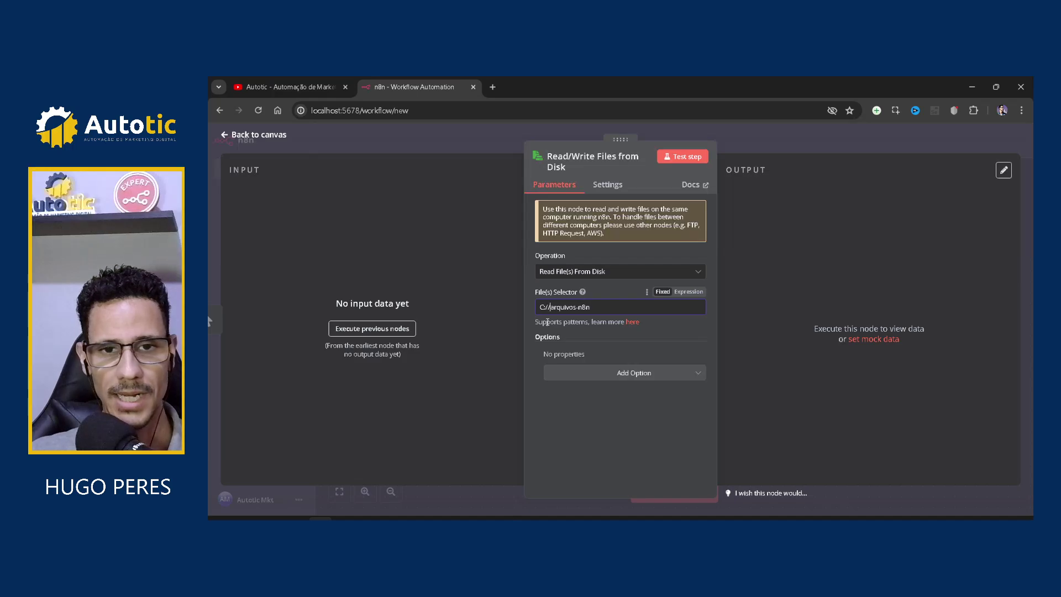
# Copy the File(s) Selector path, try the example Linux path /root/teste/cmd/ in its place, and restore C://arquivos-n8n.
pyautogui.moveTo(606, 306); pyautogui.dragTo(474, 313)
pyautogui.hotkey('ctrl', 'c')
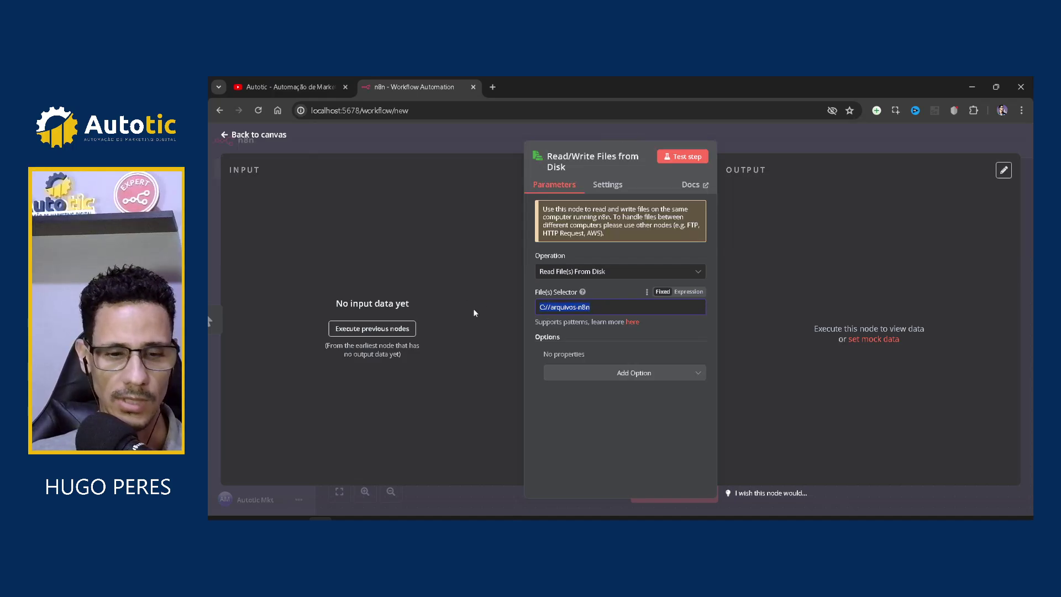
pyautogui.press('BackSpace')
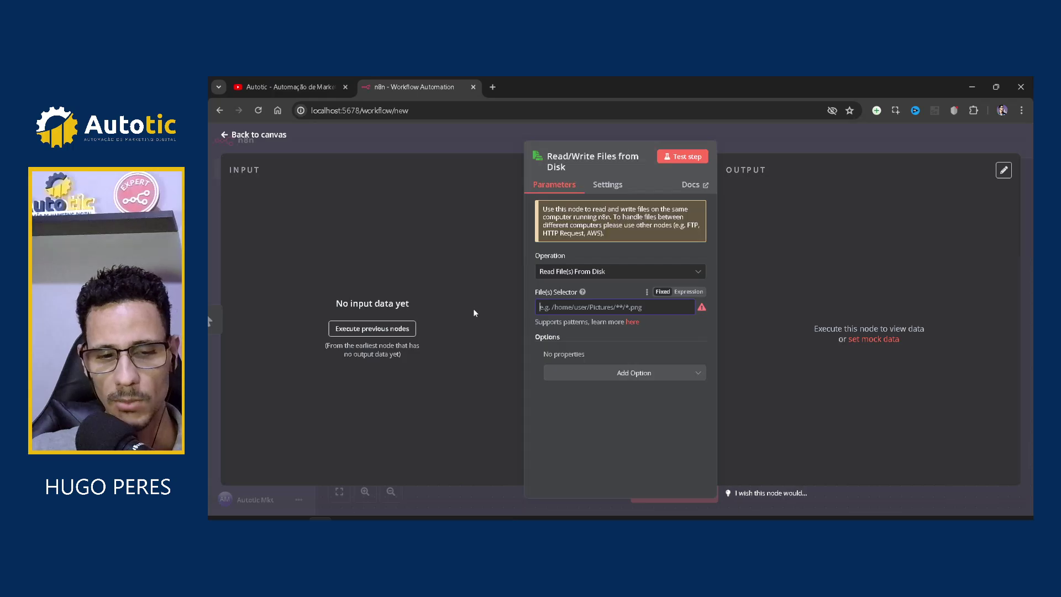
pyautogui.write('/')
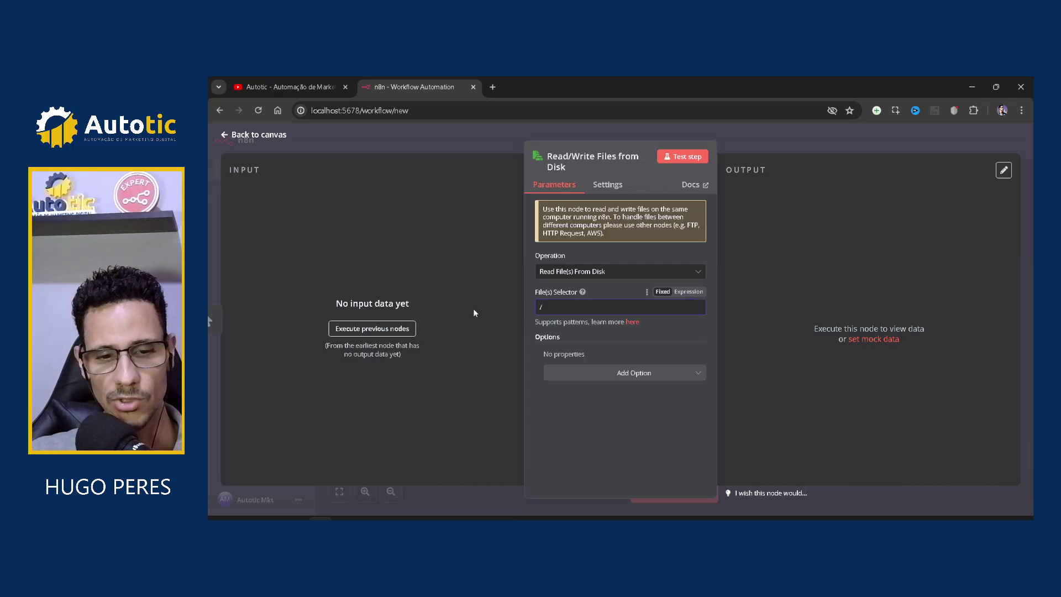
pyautogui.write('root')
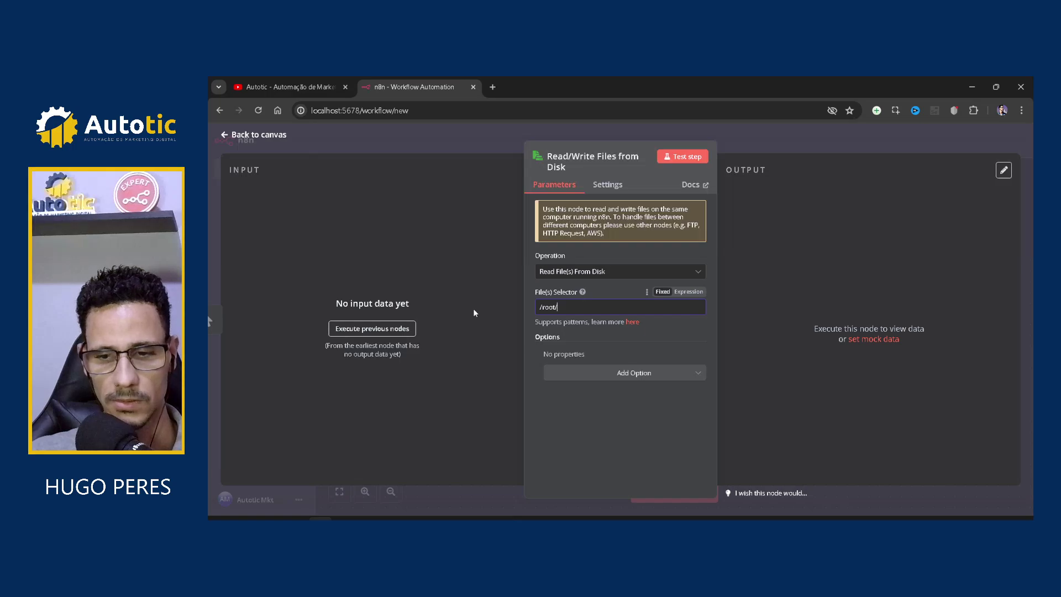
pyautogui.write('/teste/')
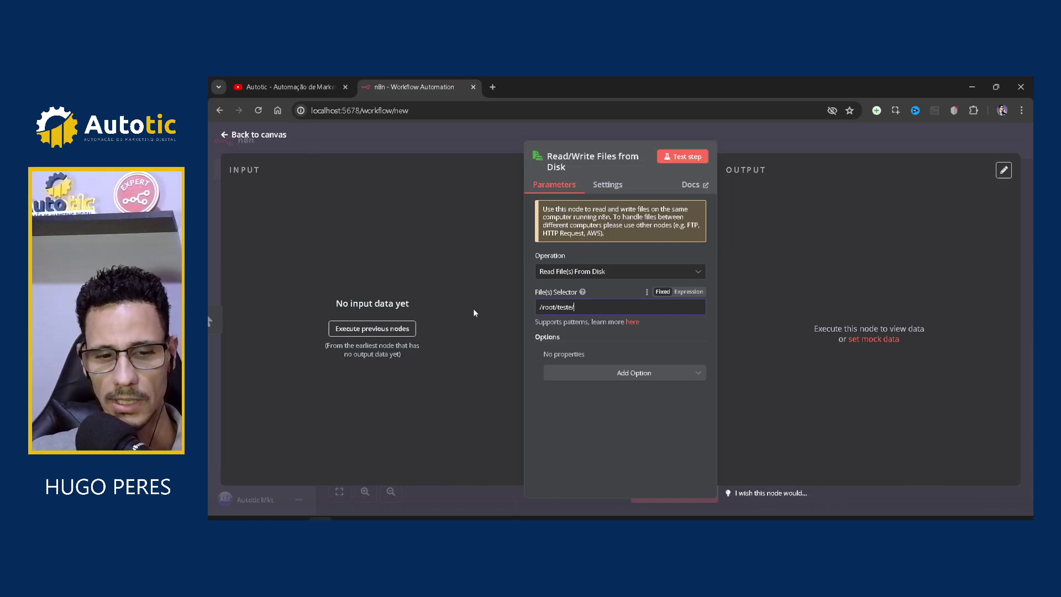
pyautogui.write('cmd/')
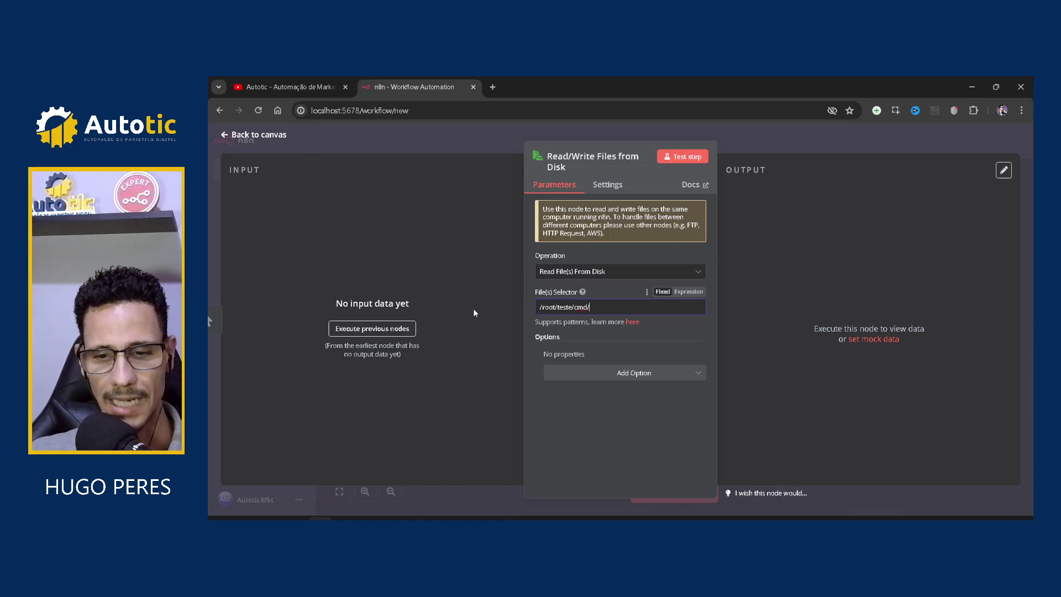
pyautogui.hotkey('ctrl', 'a')
pyautogui.press('BackSpace')
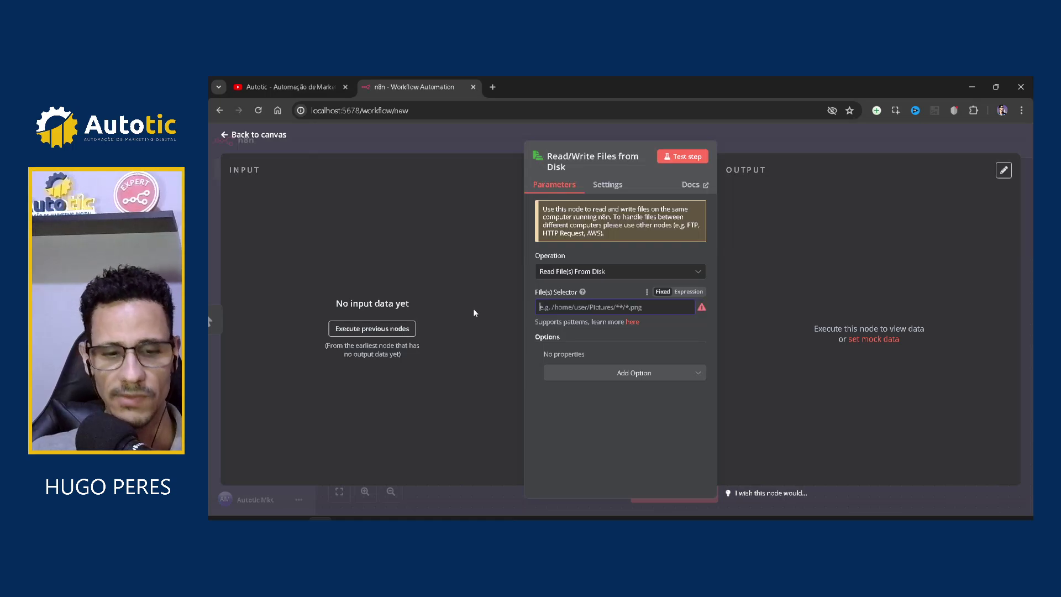
pyautogui.hotkey('ctrl', 'v')
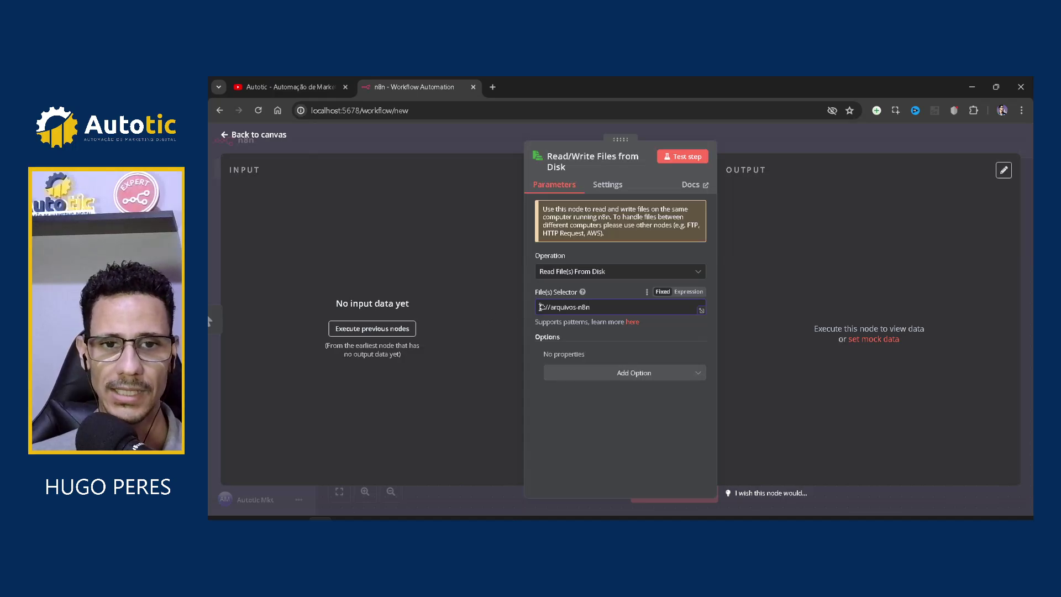
# Extend the File(s) Selector path with //subpasta as an example subfolder.
pyautogui.moveTo(540, 307); pyautogui.dragTo(591, 309)
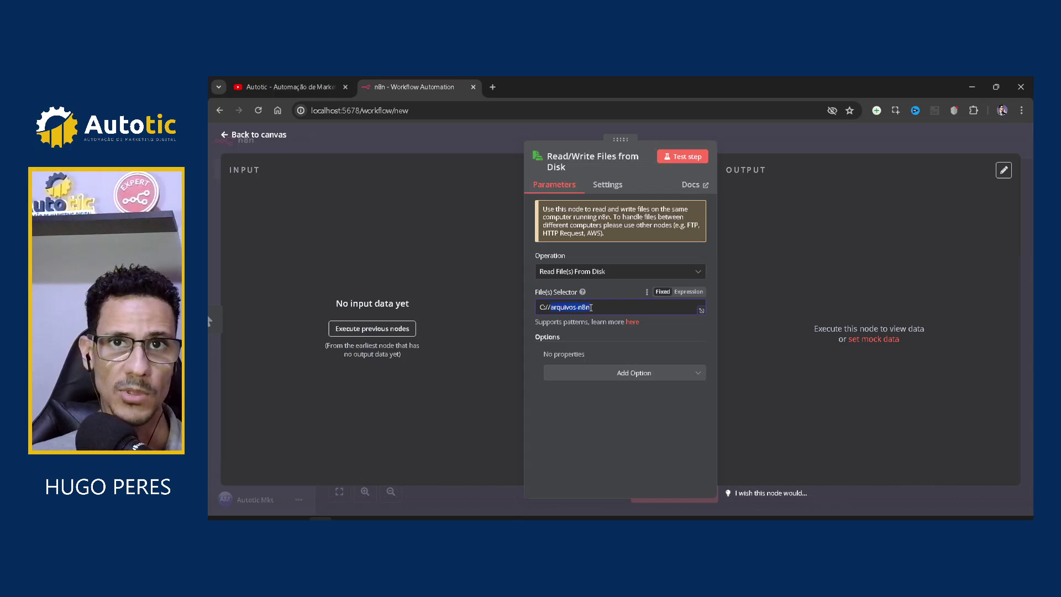
pyautogui.click(601, 309)
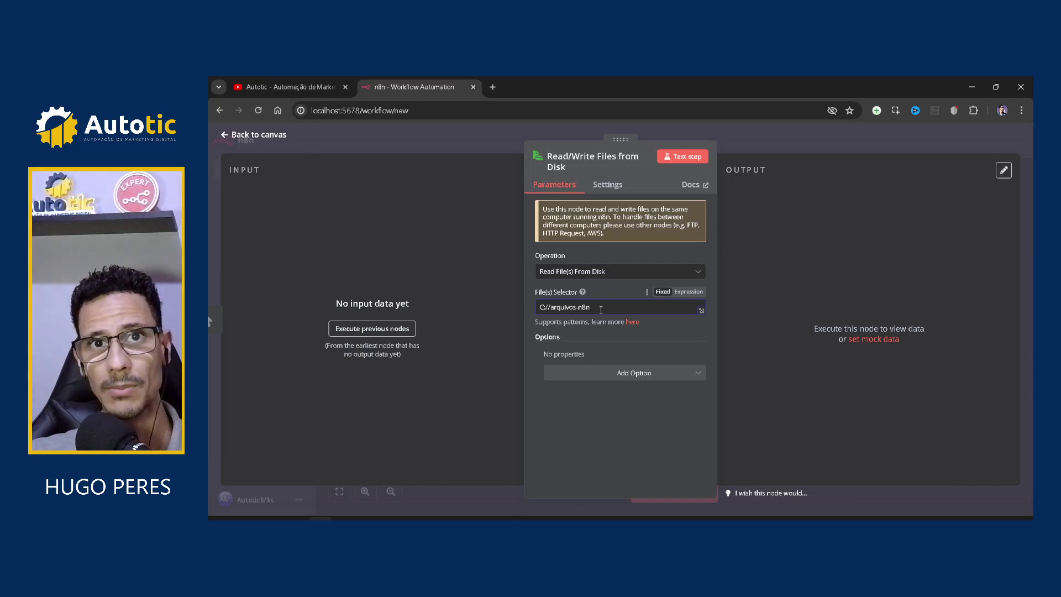
pyautogui.write('//')
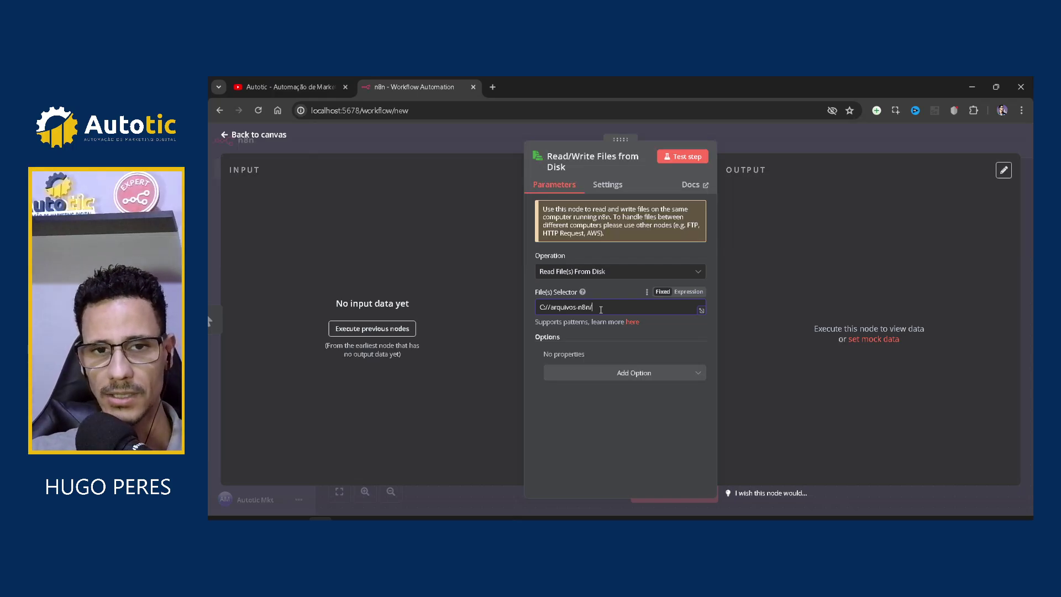
pyautogui.write('subpasta')
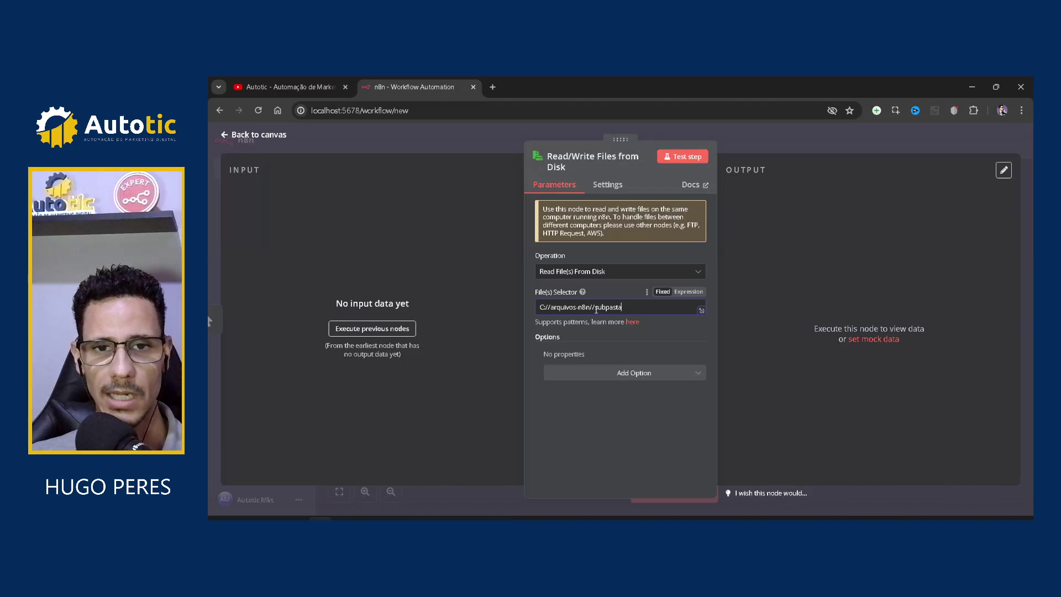
pyautogui.moveTo(596, 308); pyautogui.dragTo(623, 309)
# Switch to File Explorer and create a subfolder named imagem inside the arquivos-n8n folder.
pyautogui.hotkey('alt', 'Tab')
pyautogui.press('Tab')
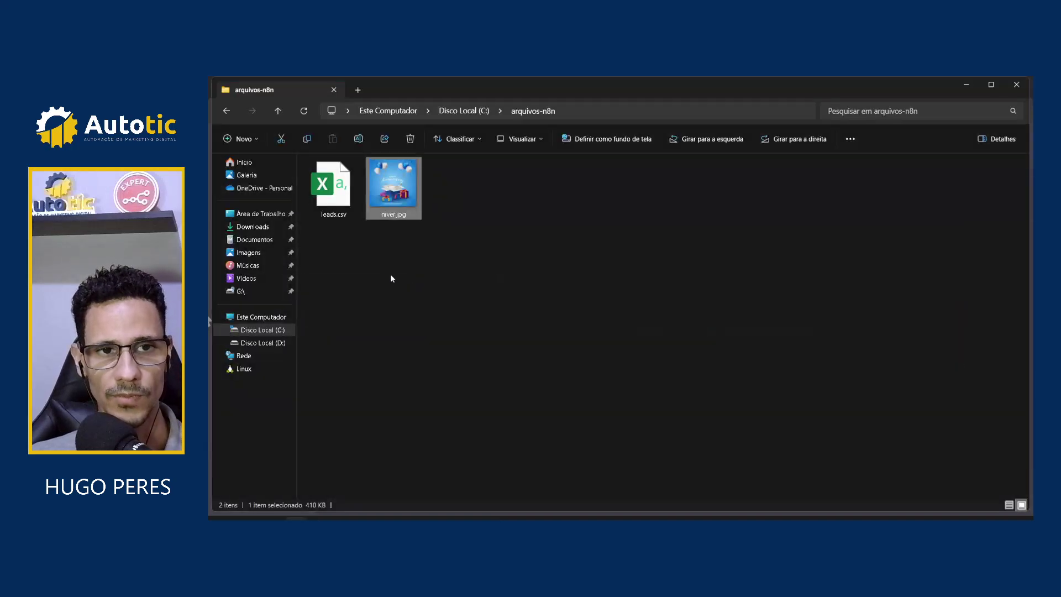
pyautogui.click(388, 274)
pyautogui.rightClick(354, 277)
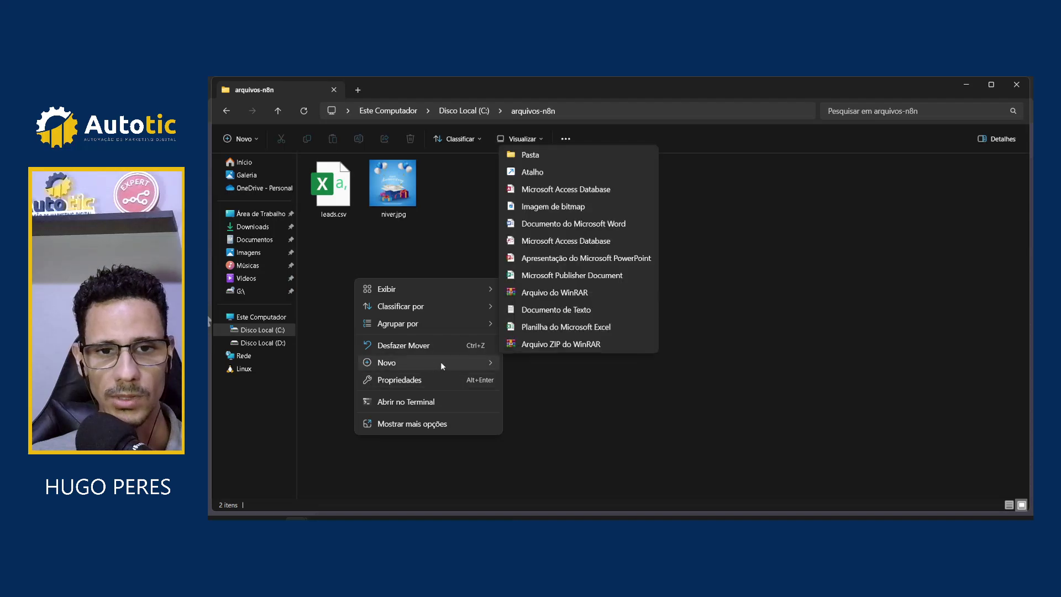
pyautogui.press('Escape')
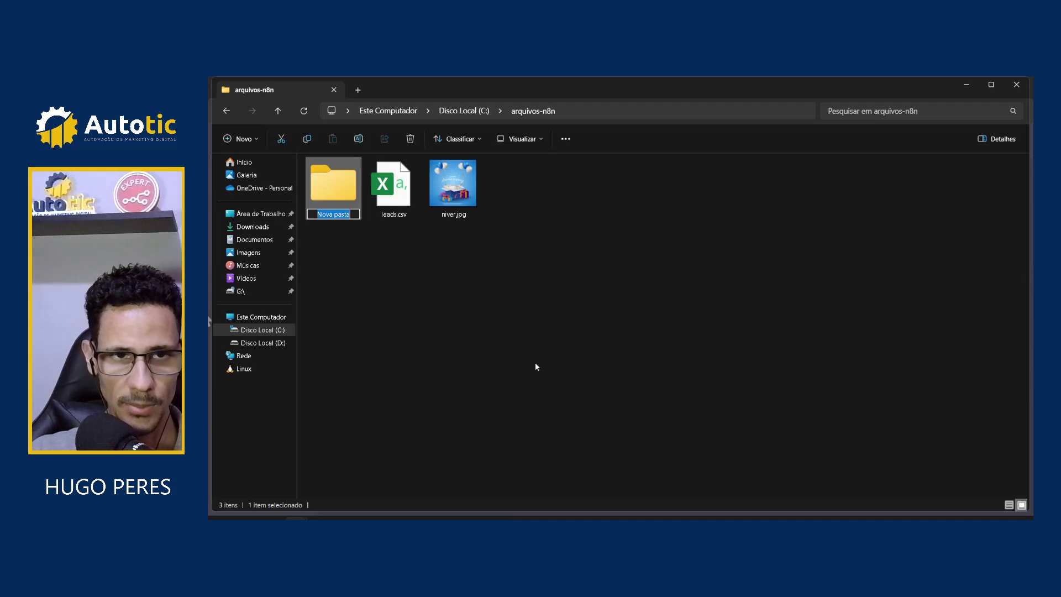
pyautogui.press('BackSpace')
pyautogui.write('i')
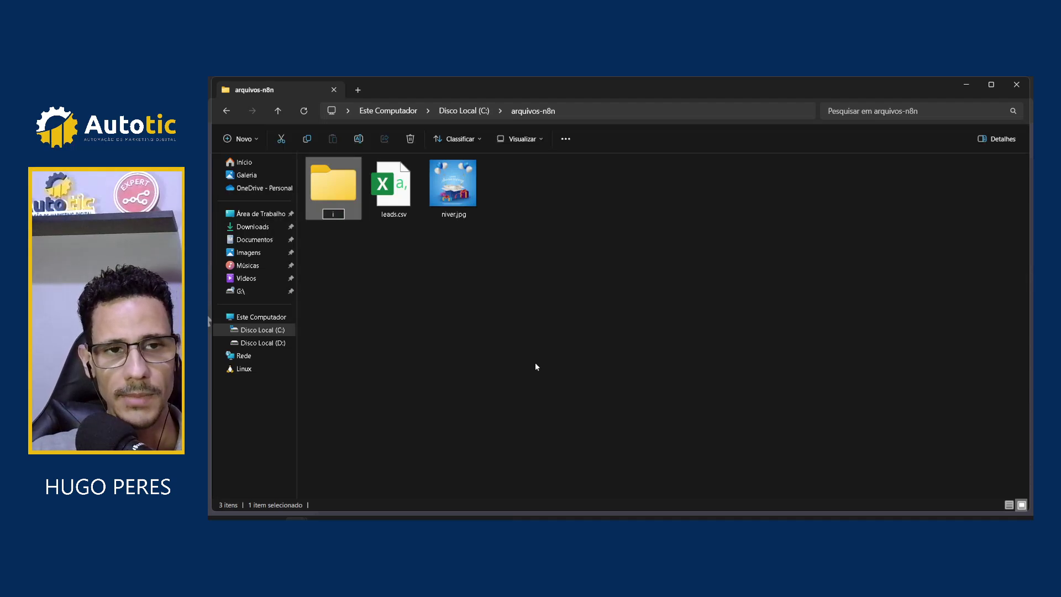
pyautogui.write('magem')
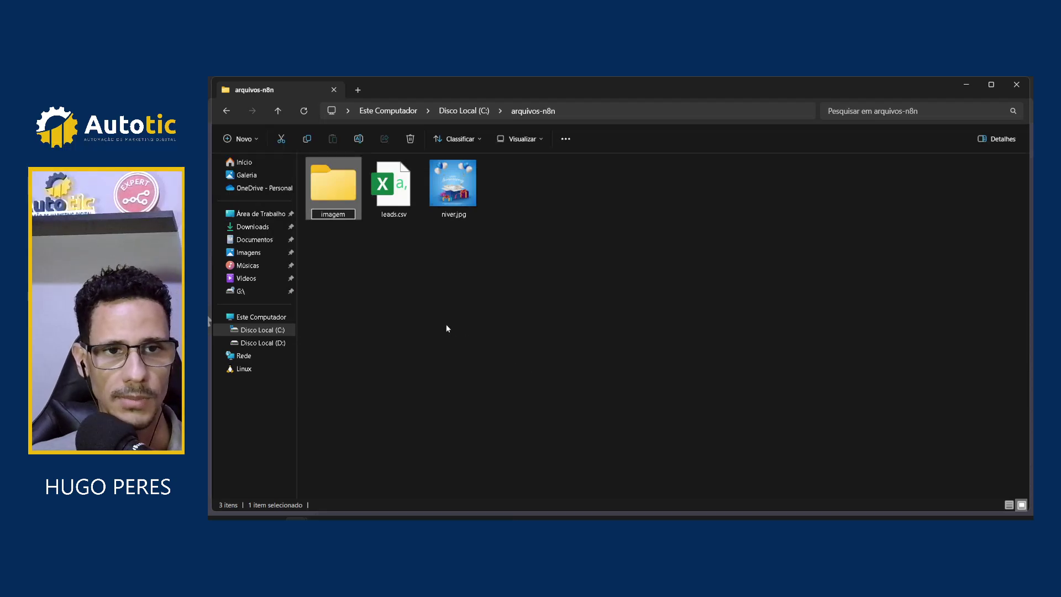
pyautogui.press('Return')
pyautogui.click(443, 322)
# Create a second subfolder named lista inside the arquivos-n8n folder.
pyautogui.rightClick(525, 255)
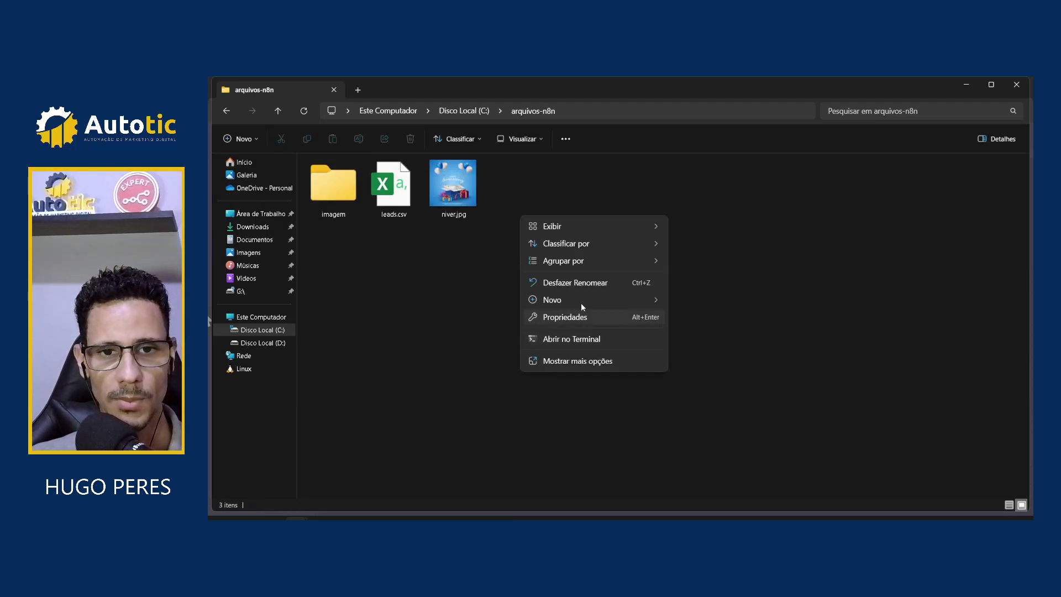
pyautogui.moveTo(592, 299)
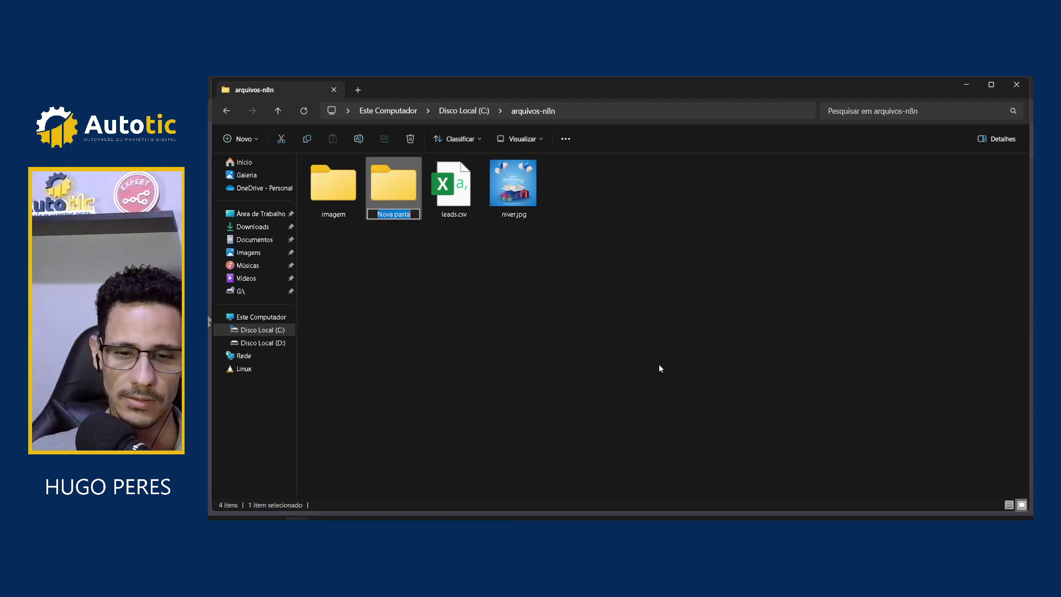
pyautogui.write('lista')
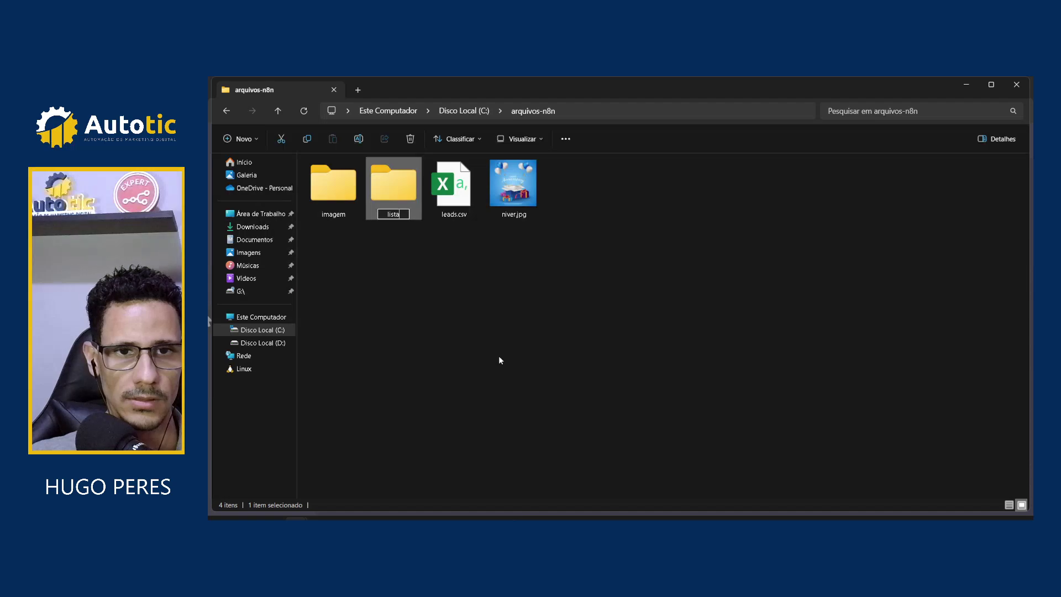
pyautogui.click(499, 360)
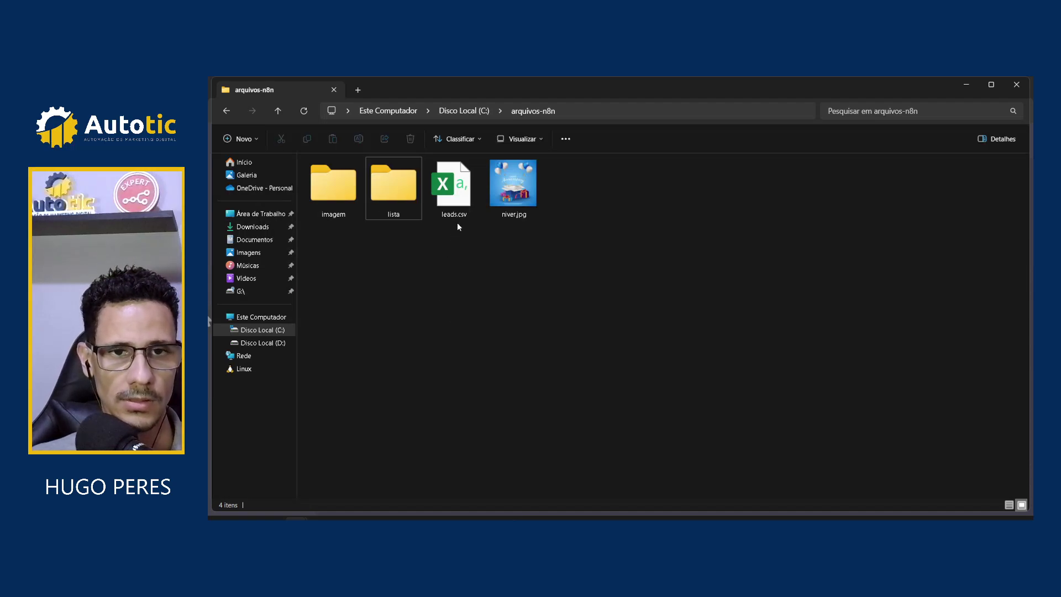
# Move leads.csv into the lista folder and niver.jpg into the imagem folder.
pyautogui.click(452, 196)
pyautogui.moveTo(452, 196); pyautogui.dragTo(326, 212)
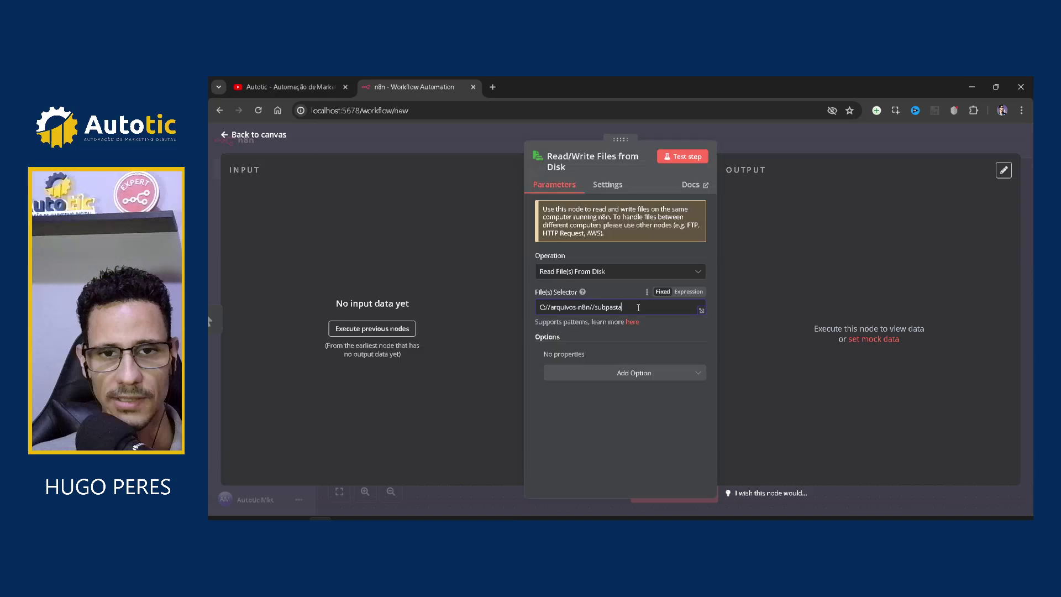
# Replace subpasta with imagem in the n8n node's File(s) Selector so the path reads C://arquivos-n8n//imagem.
pyautogui.press('BackSpace')
pyautogui.press('BackSpace')
pyautogui.press('BackSpace')
pyautogui.press('BackSpace')
pyautogui.press('BackSpace')
pyautogui.press('BackSpace')
pyautogui.press('BackSpace')
pyautogui.press('BackSpace')
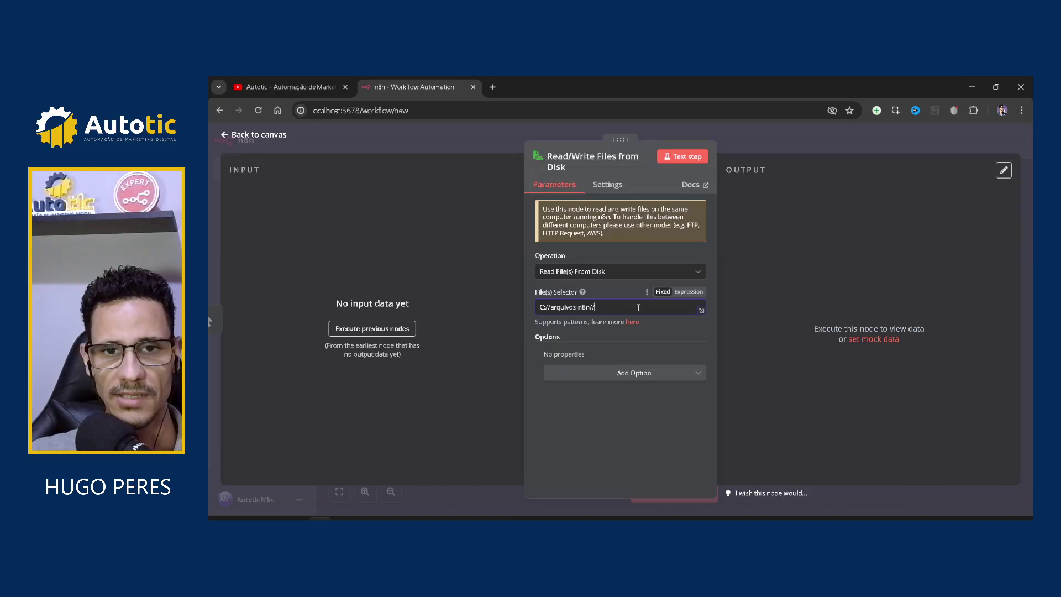
pyautogui.write('i')
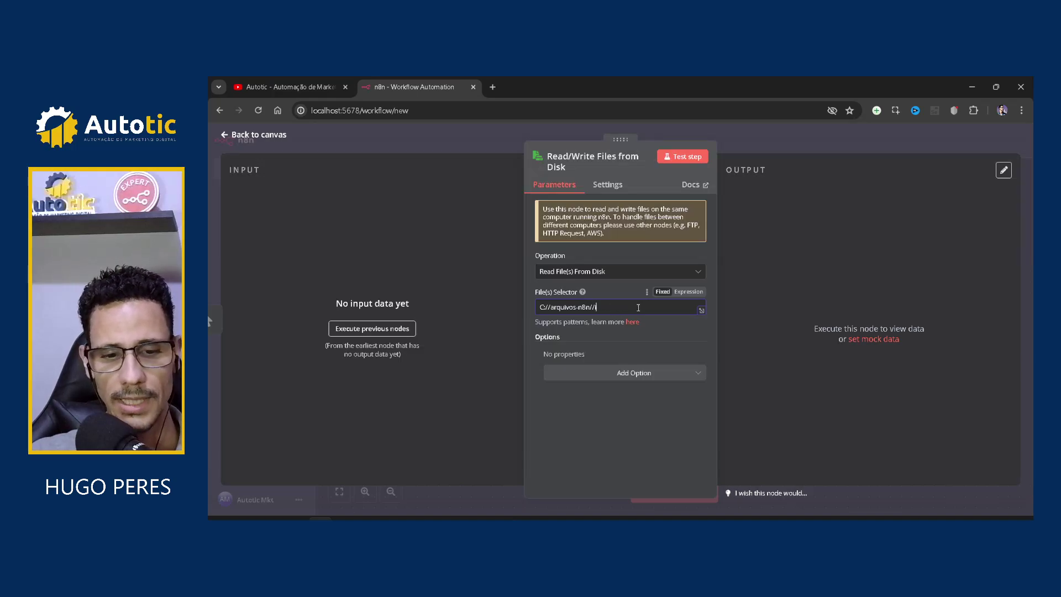
pyautogui.write('mag')
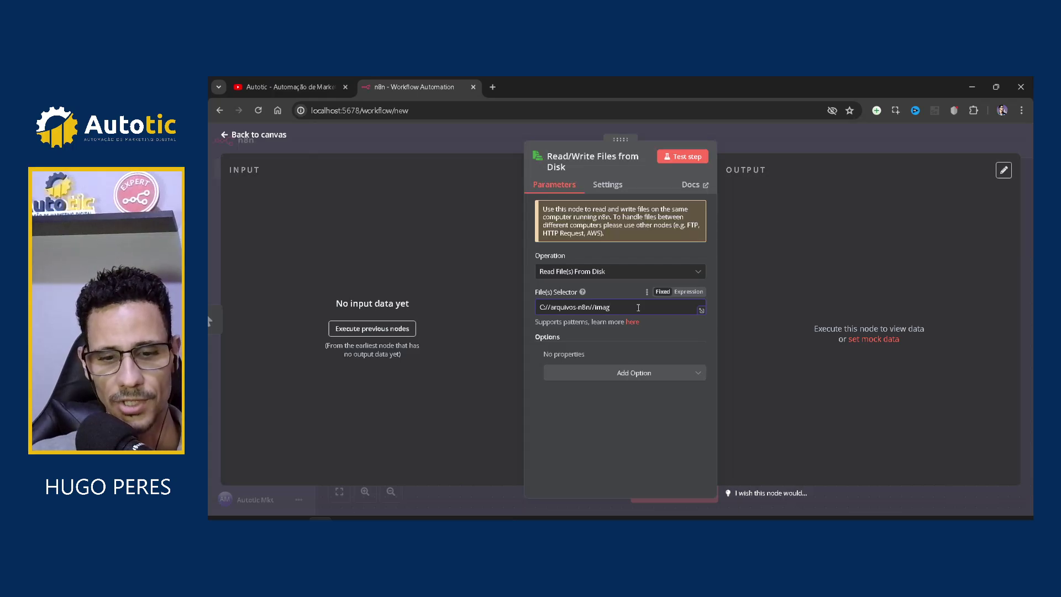
pyautogui.write('em')
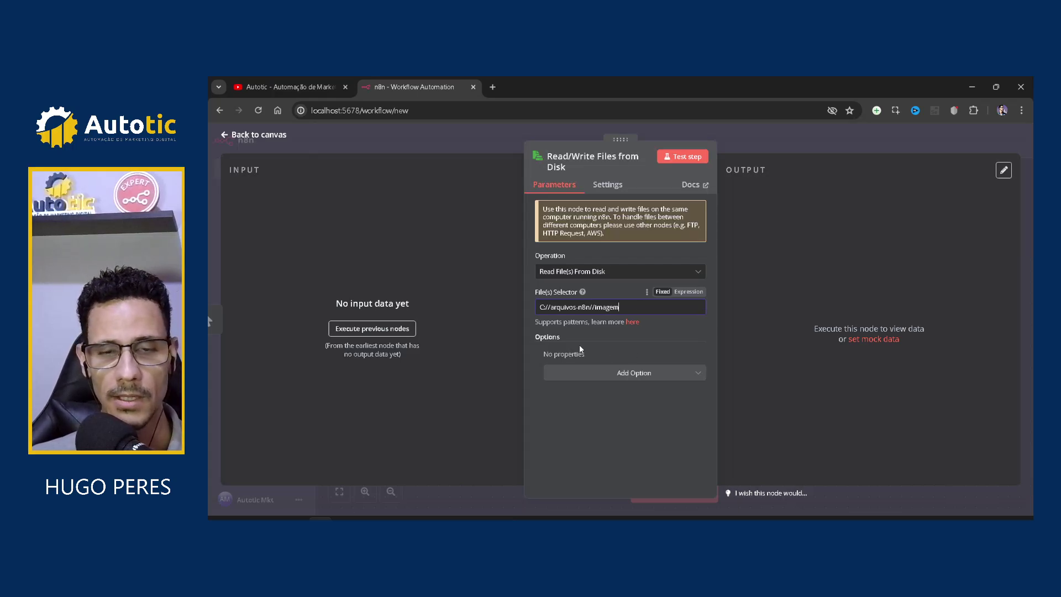
# Check the image's file name in the imagem folder and complete the File(s) Selector path as C://arquivos-n8n//imagem//niver.jpg.
pyautogui.hotkey('alt', 'Tab')
pyautogui.doubleClick(332, 182)
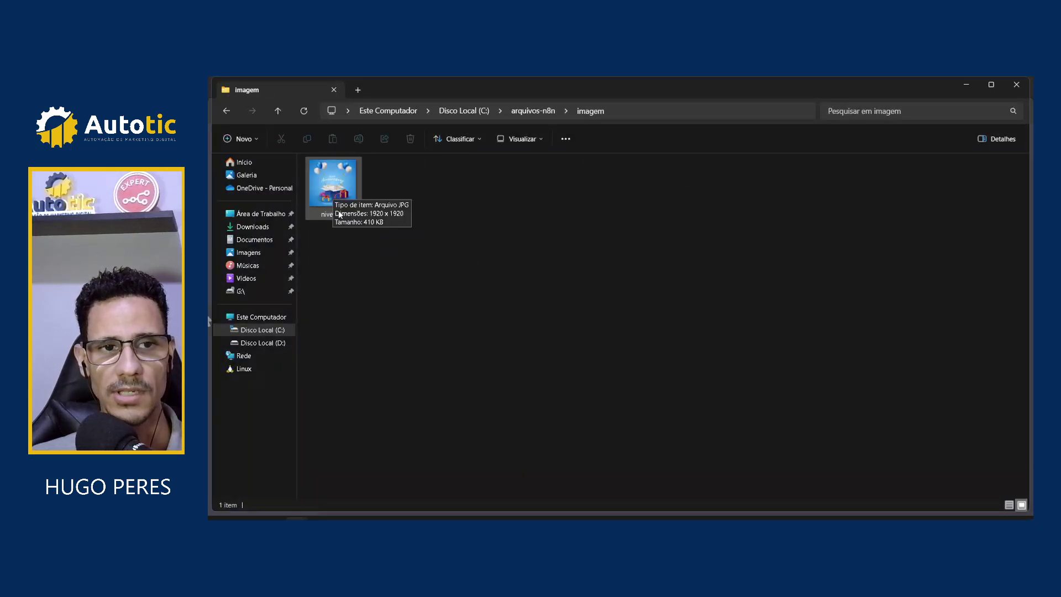
pyautogui.hotkey('alt', 'Tab')
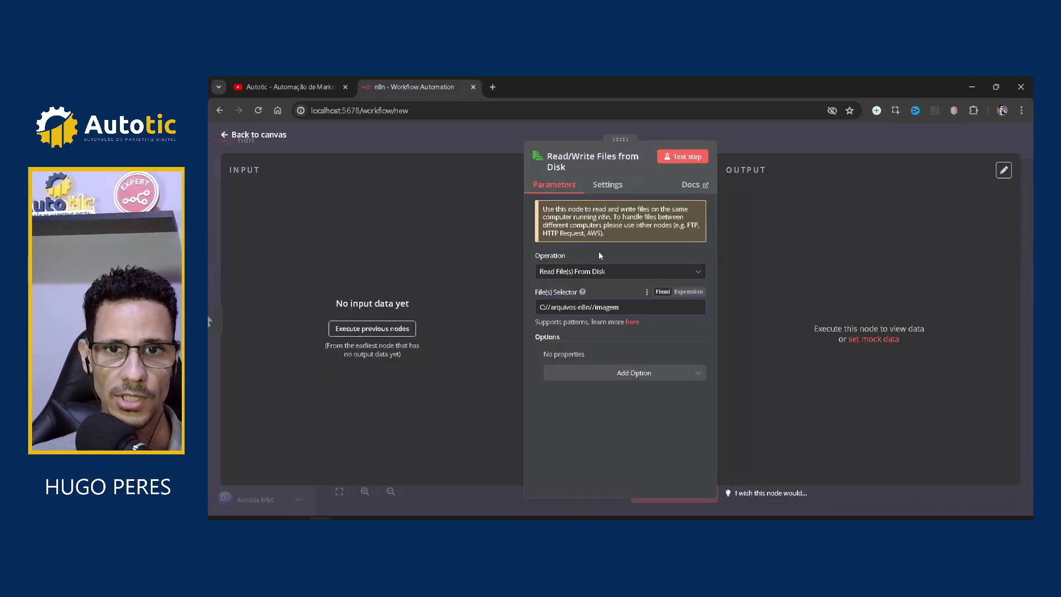
pyautogui.click(636, 305)
pyautogui.write('/')
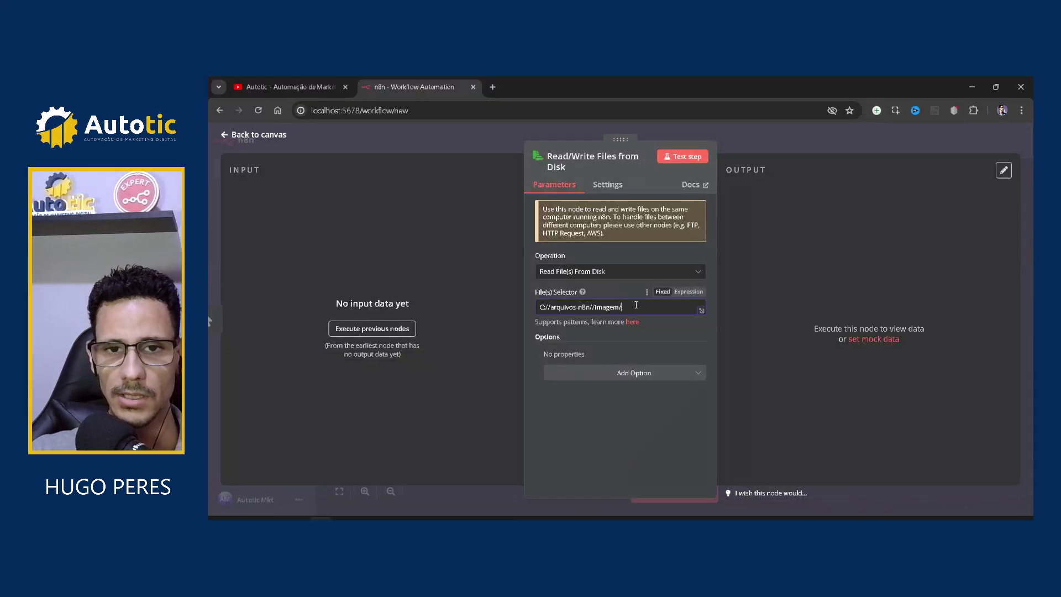
pyautogui.write('/')
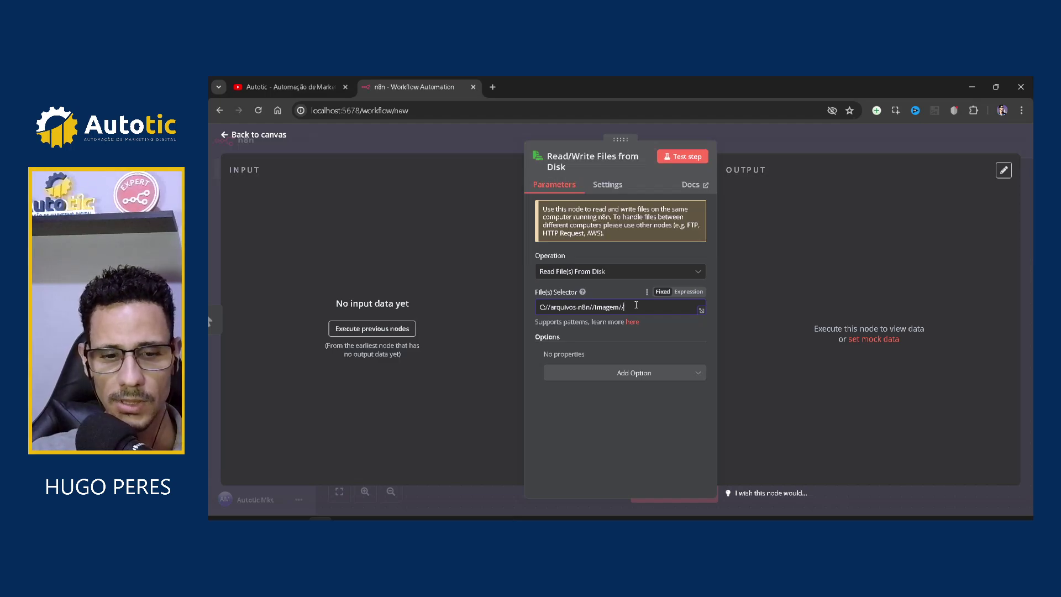
pyautogui.write('niver.')
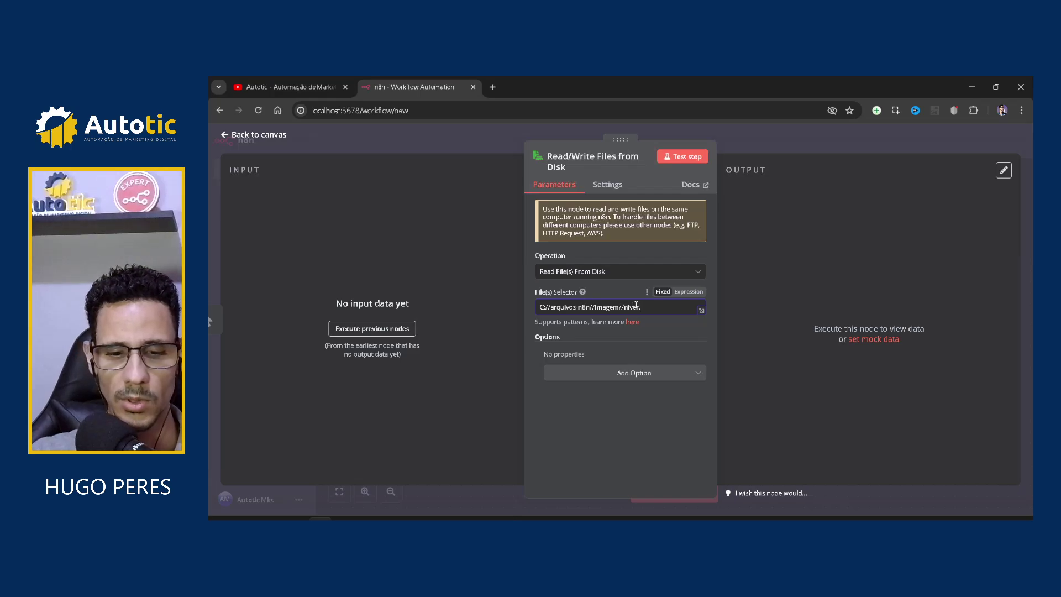
pyautogui.write('jpg')
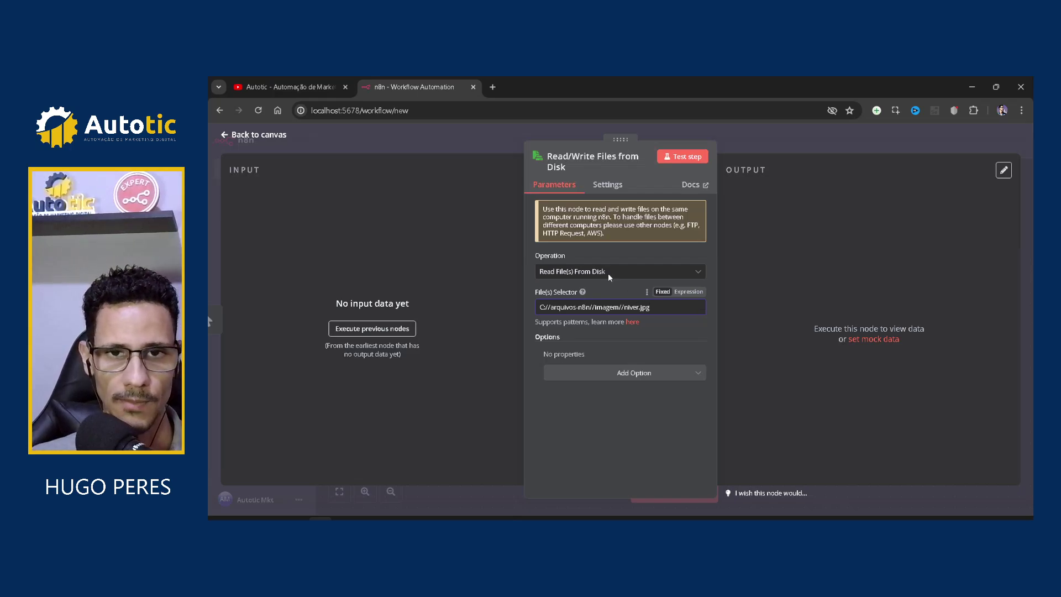
# Rename the Read/Write Files from Disk node as Carrega imagem and return to the workflow canvas.
pyautogui.click(587, 159)
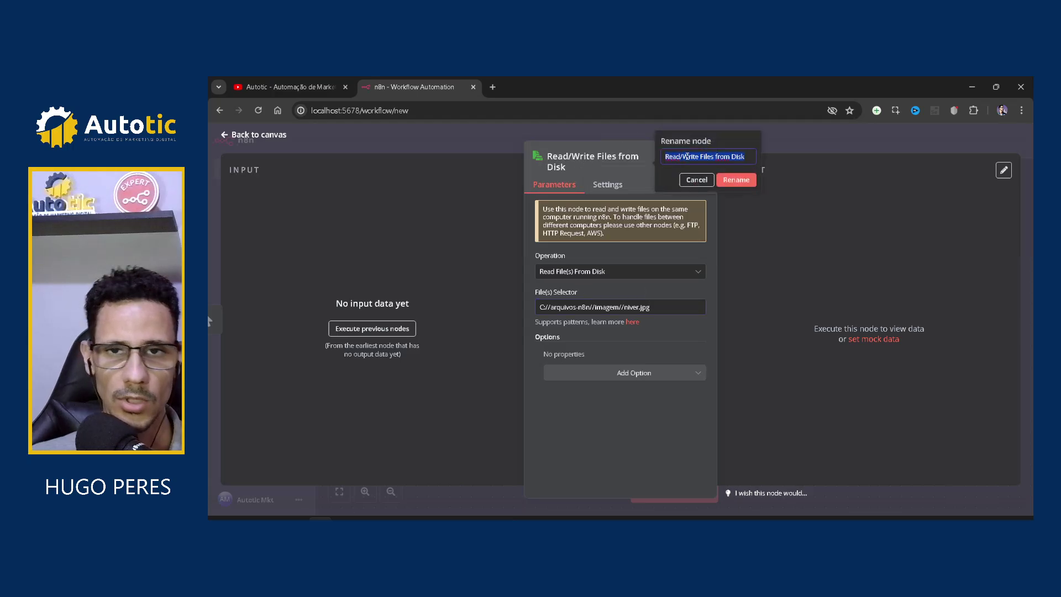
pyautogui.write('Carrega ')
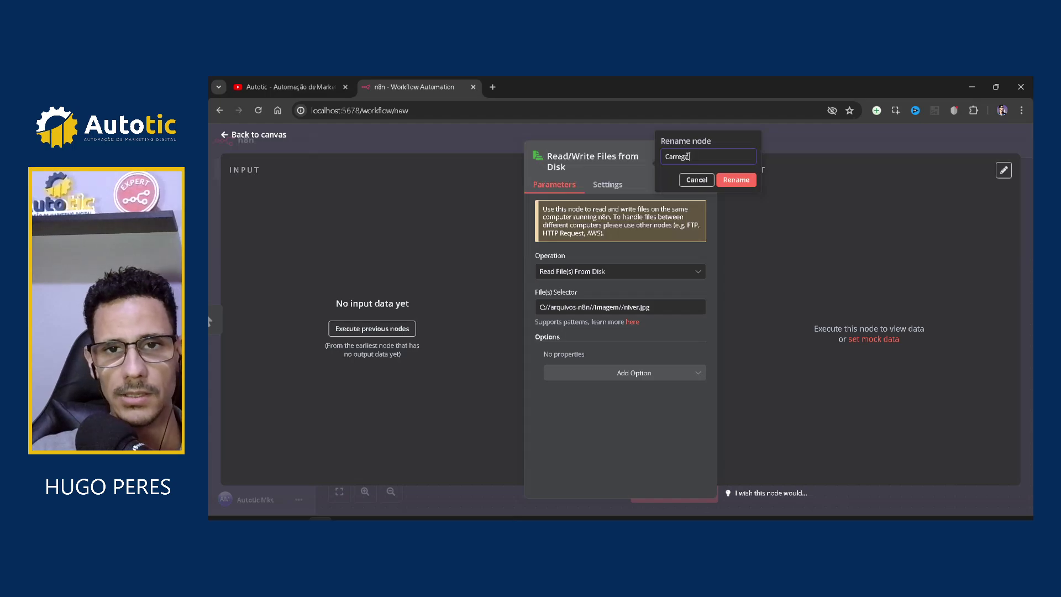
pyautogui.write('imagem')
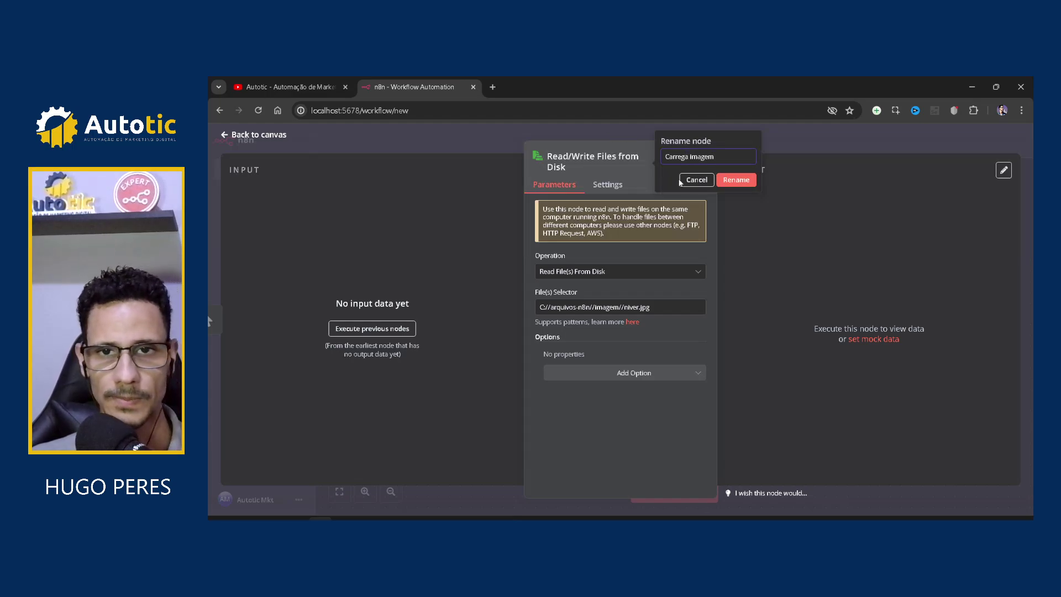
pyautogui.click(742, 181)
pyautogui.click(450, 134)
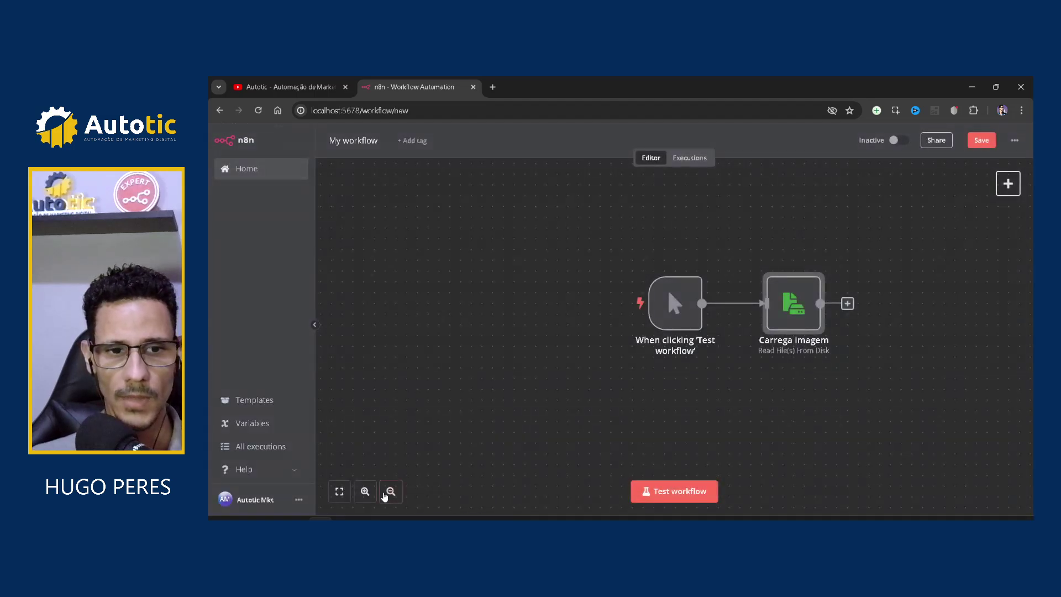
# Test the whole workflow and inspect the file directory in the Carrega imagem node's output.
pyautogui.click(340, 491)
pyautogui.hotkey('ctrl', 'Return')
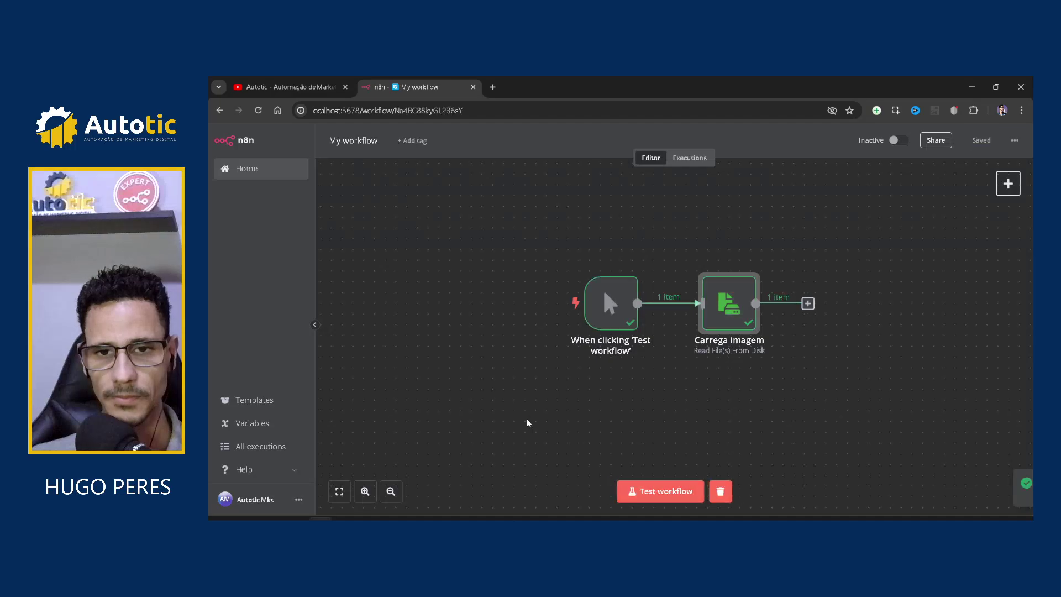
pyautogui.doubleClick(726, 310)
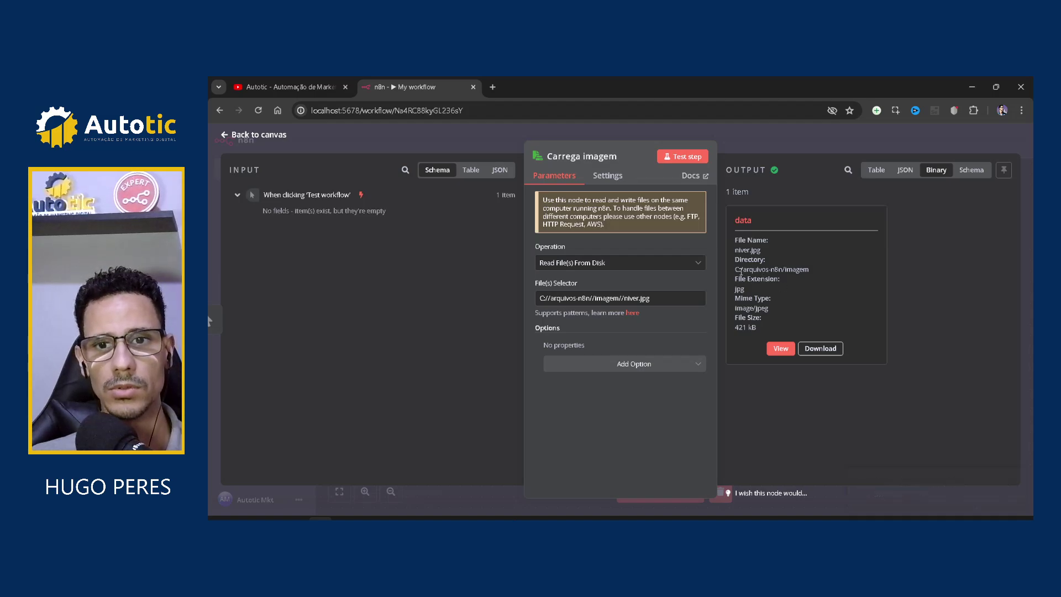
pyautogui.moveTo(735, 270); pyautogui.dragTo(812, 272)
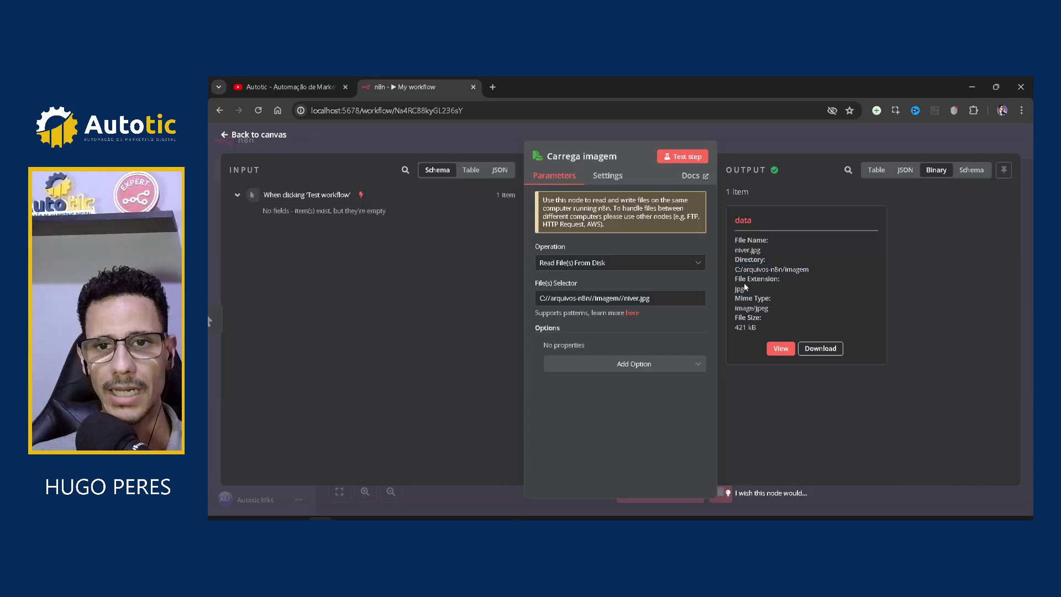
pyautogui.moveTo(734, 270); pyautogui.dragTo(784, 271)
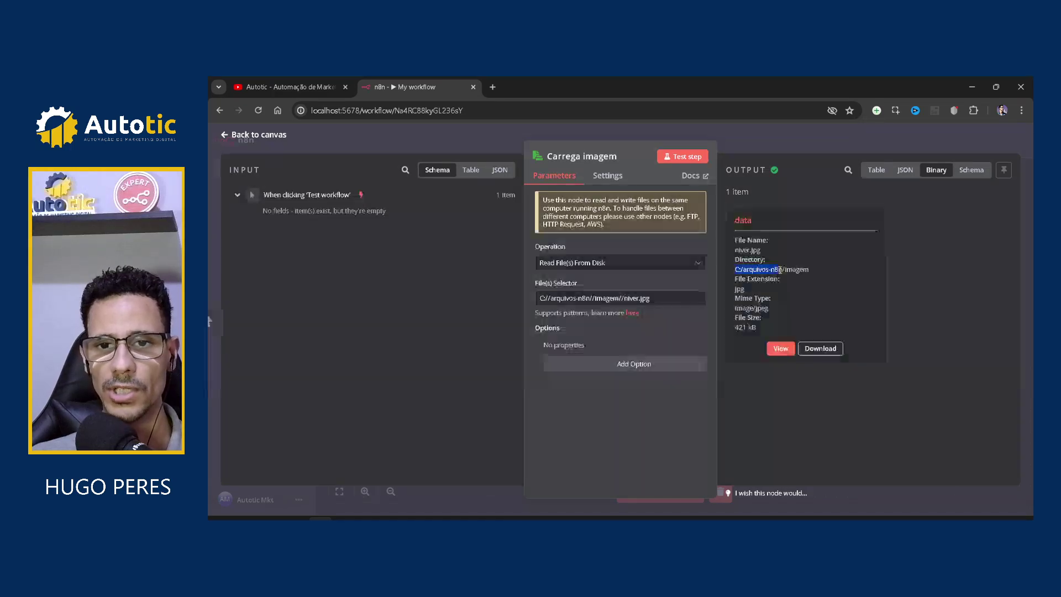
pyautogui.click(807, 271)
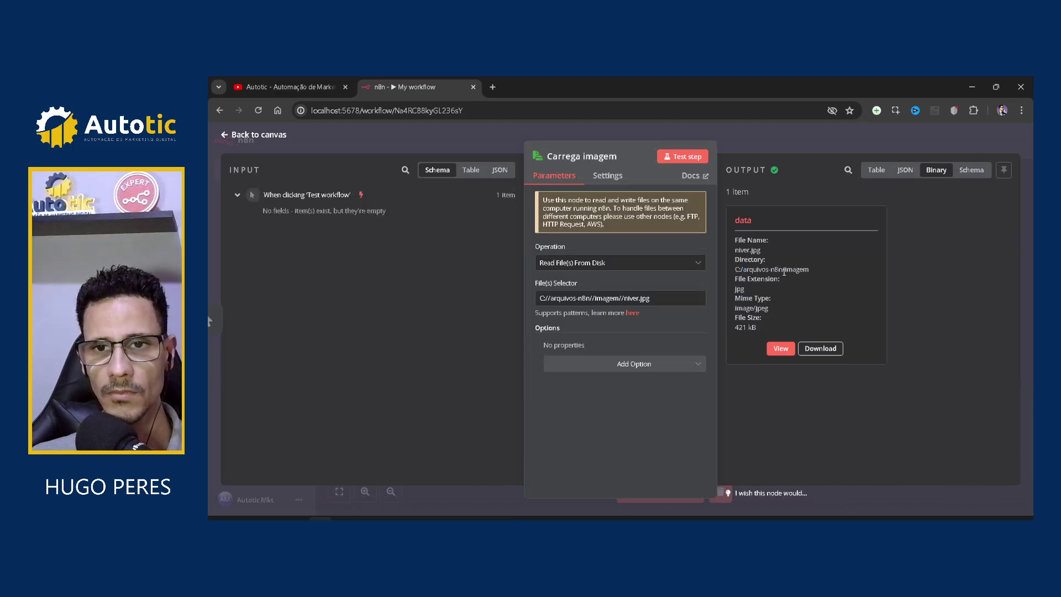
# Review the double slashes in the File(s) Selector path and view the loaded image in the node's output.
pyautogui.click(558, 299)
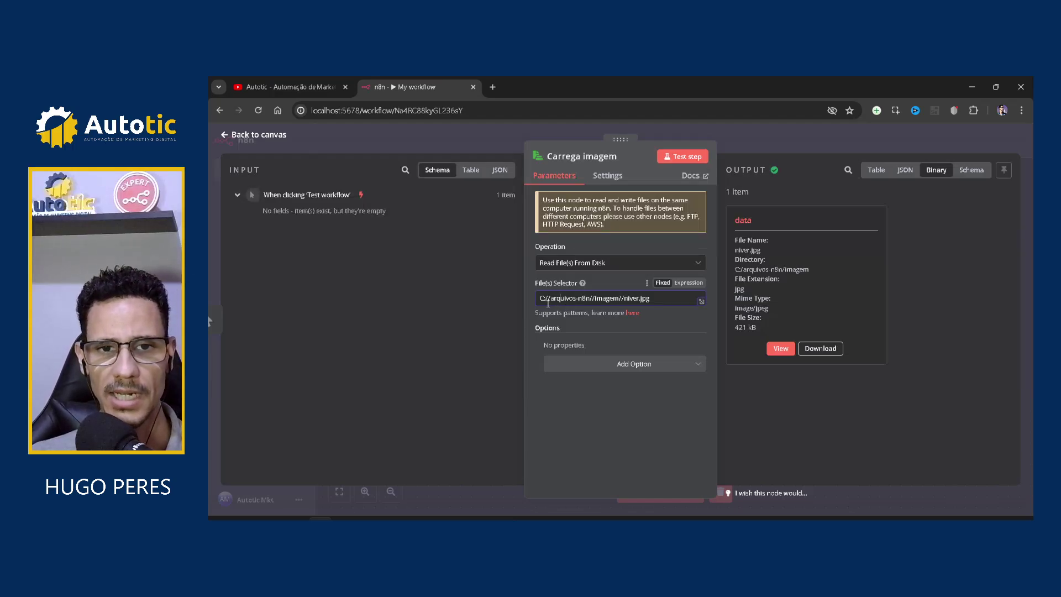
pyautogui.click(550, 299)
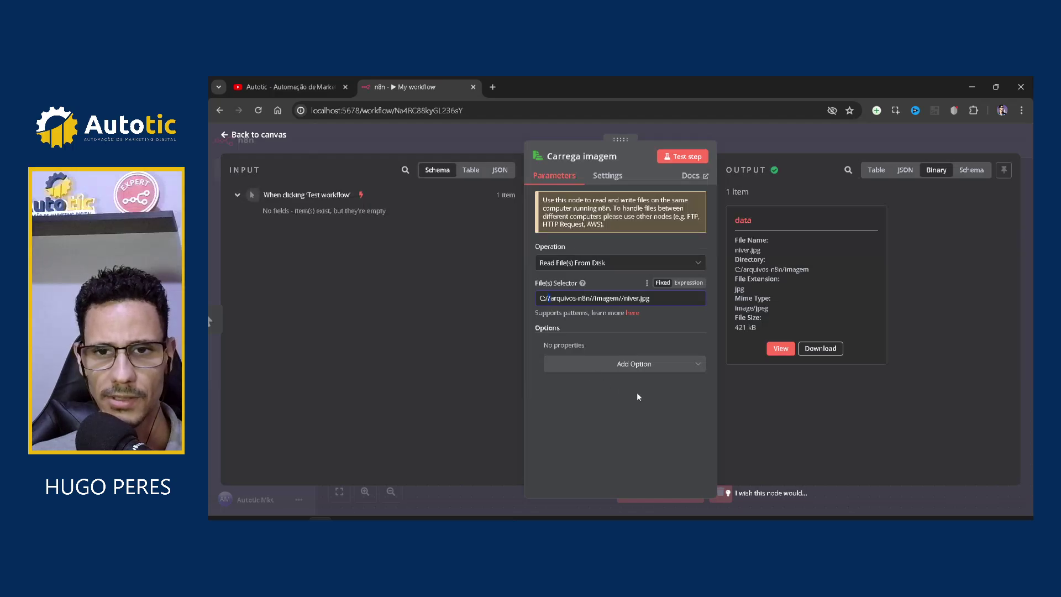
pyautogui.click(781, 350)
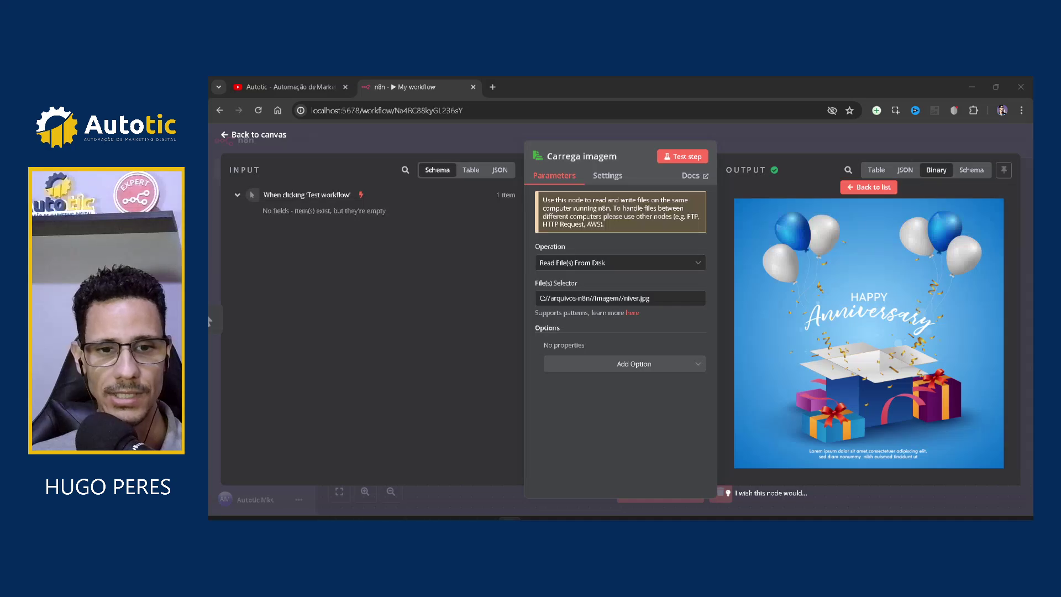
pyautogui.hotkey('alt', 'Tab')
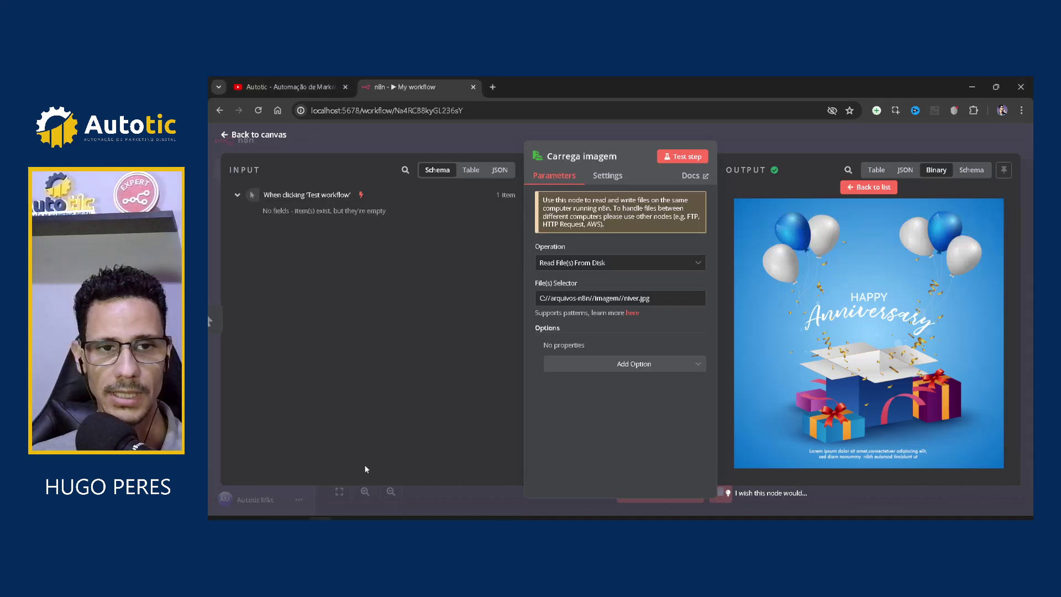
pyautogui.click(408, 147)
# Move the Carrega imagem node up, place a copy of it below, and connect the trigger to the copy.
pyautogui.moveTo(730, 331); pyautogui.dragTo(743, 255)
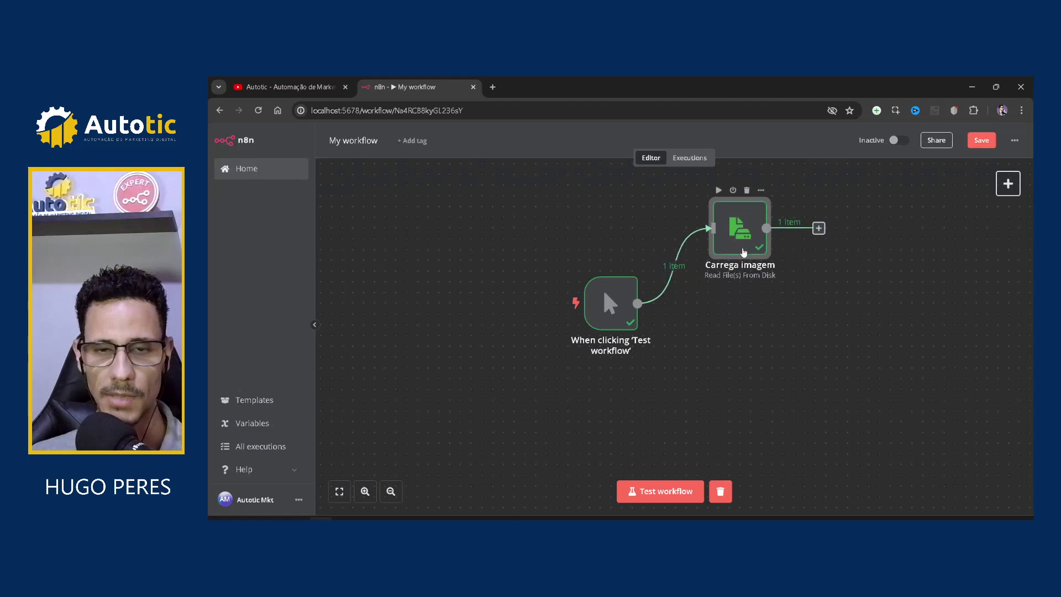
pyautogui.hotkey('ctrl', 'c')
pyautogui.hotkey('ctrl', 'v')
pyautogui.moveTo(669, 356); pyautogui.dragTo(756, 362)
pyautogui.moveTo(636, 304); pyautogui.dragTo(737, 352)
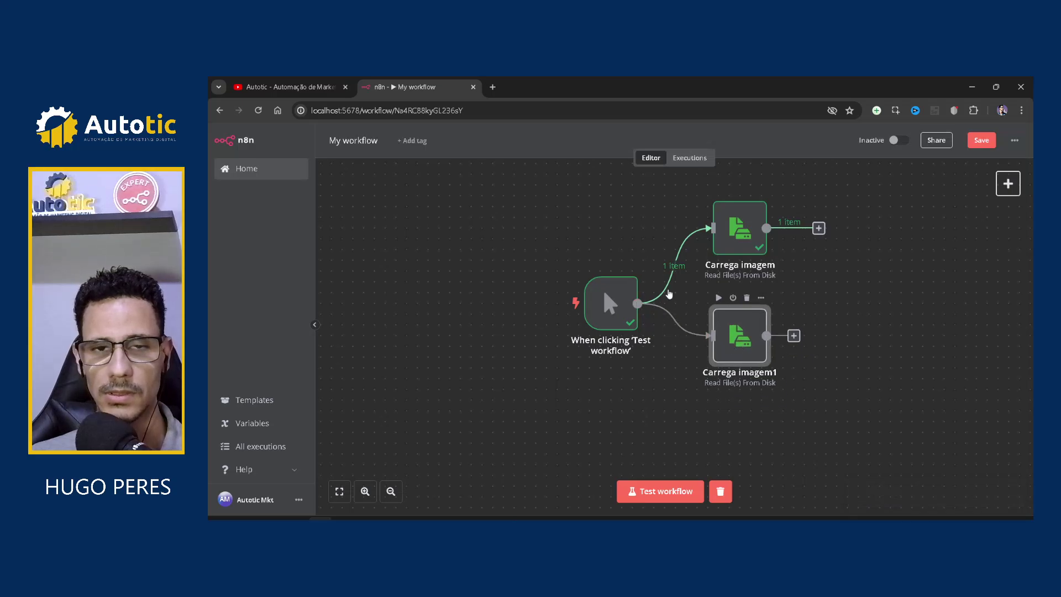
# Rename the copied file-reading node as Carrega lista.
pyautogui.doubleClick(736, 352)
pyautogui.click(583, 159)
pyautogui.tripleClick(664, 150)
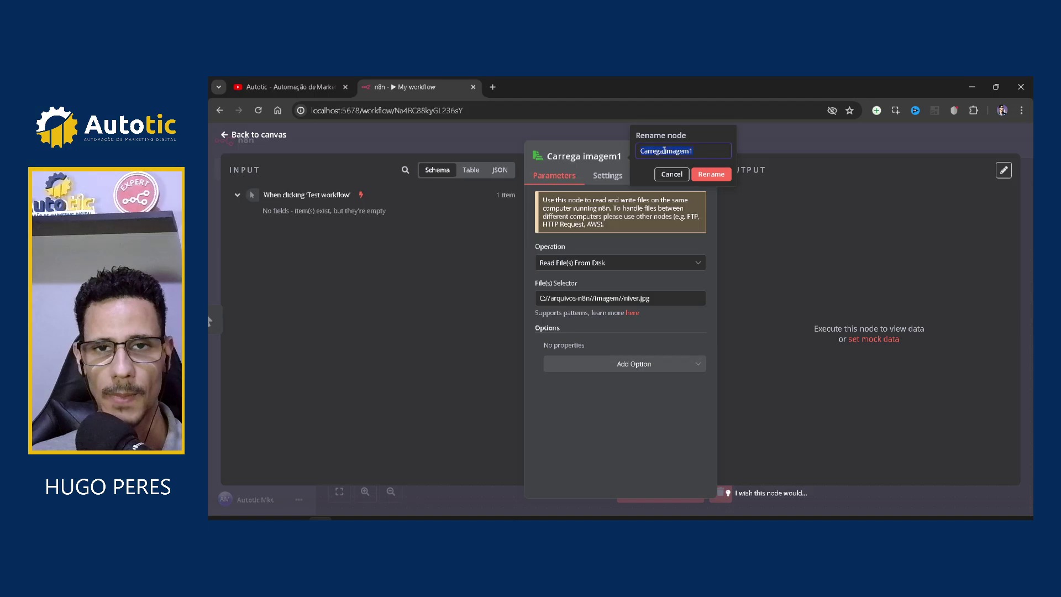
pyautogui.click(704, 155)
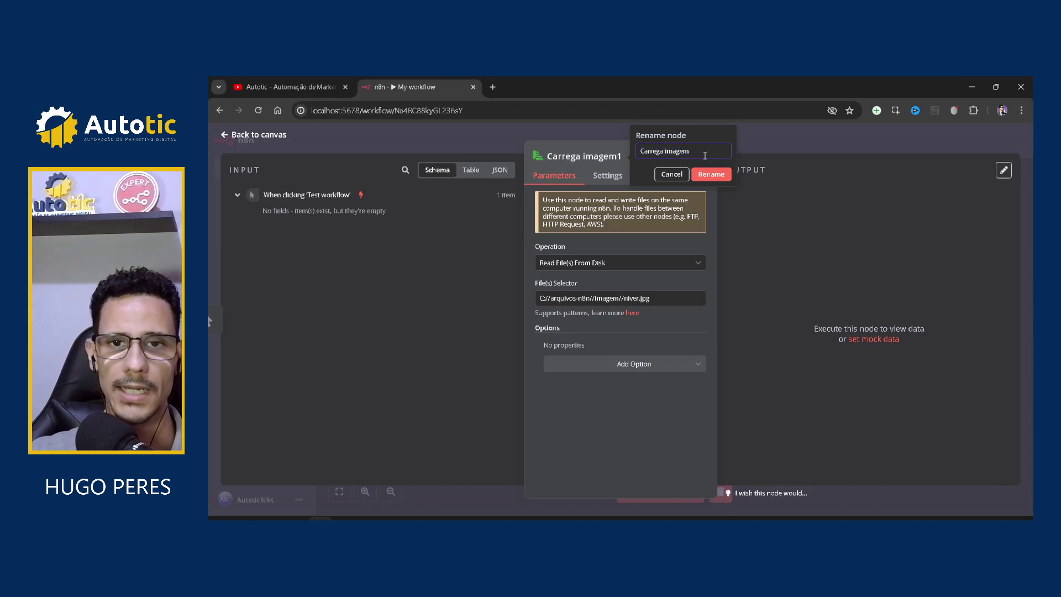
pyautogui.press('BackSpace')
pyautogui.press('BackSpace')
pyautogui.press('BackSpace')
pyautogui.press('BackSpace')
pyautogui.press('BackSpace')
pyautogui.press('BackSpace')
pyautogui.write('lisra')
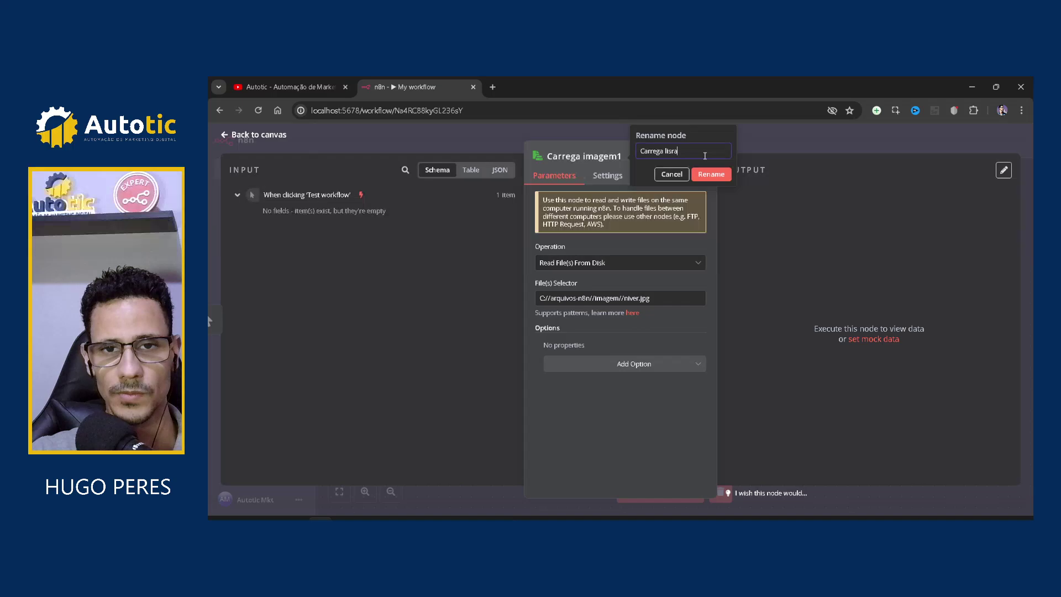
pyautogui.press('BackSpace')
pyautogui.press('BackSpace')
pyautogui.write('ta')
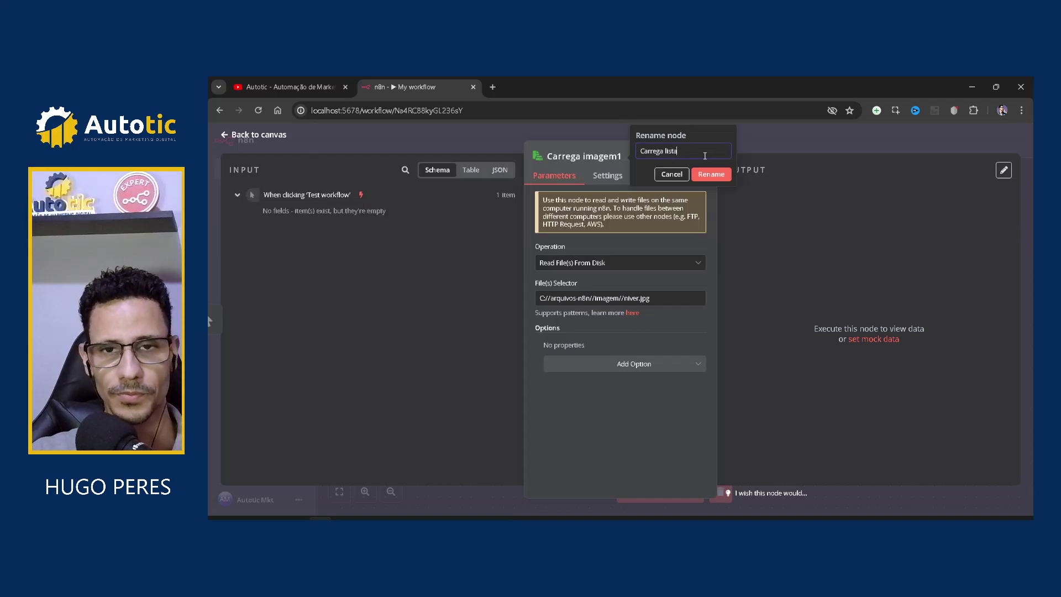
pyautogui.click(711, 174)
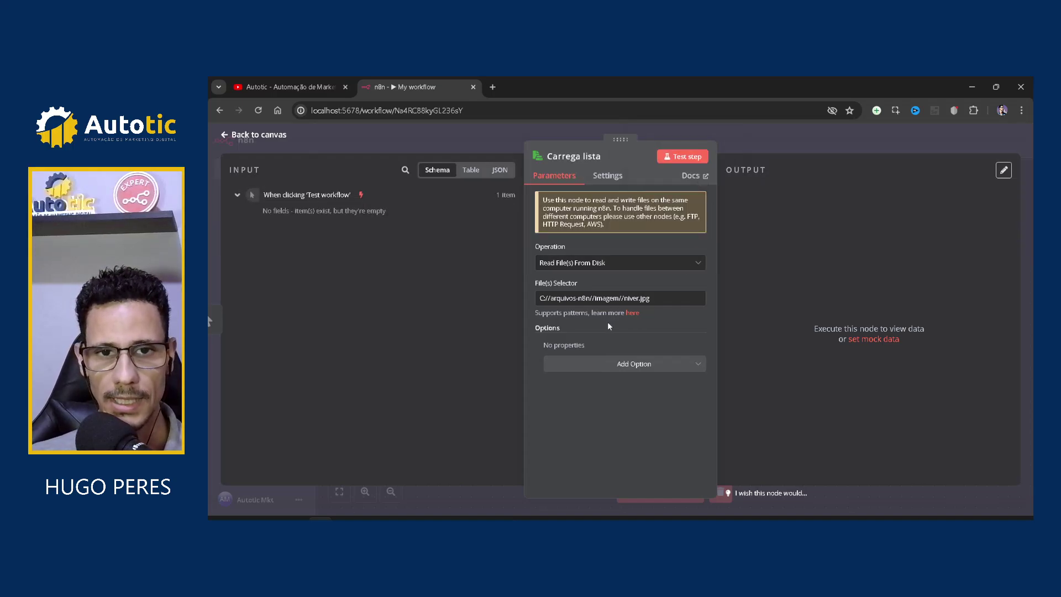
# Replace imagem with lista in the File(s) Selector and remove the file name so the path reads C://arquivos-n8n//lista//.
pyautogui.doubleClick(602, 299)
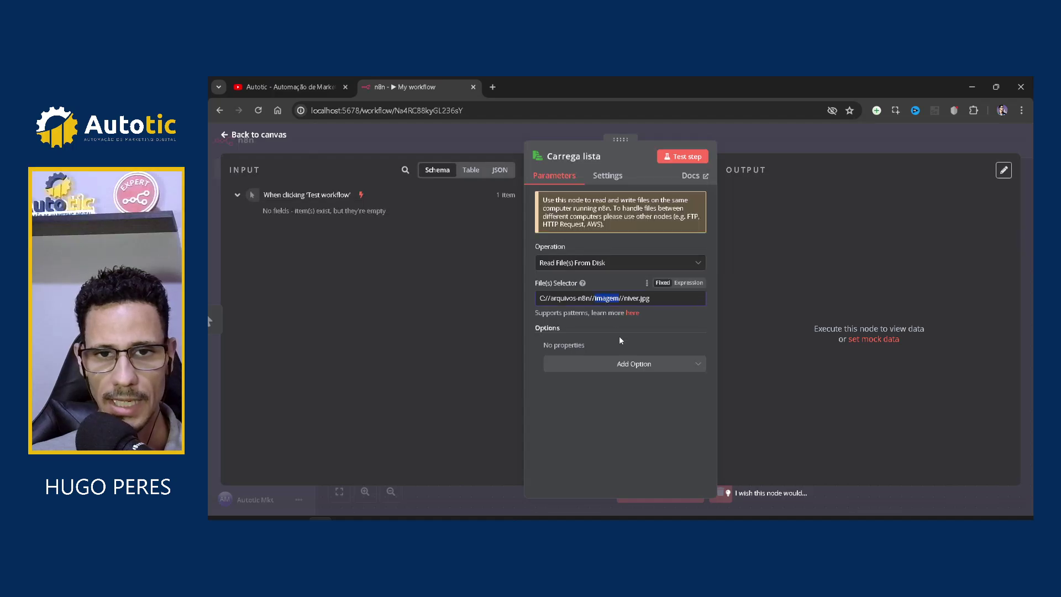
pyautogui.write('lista')
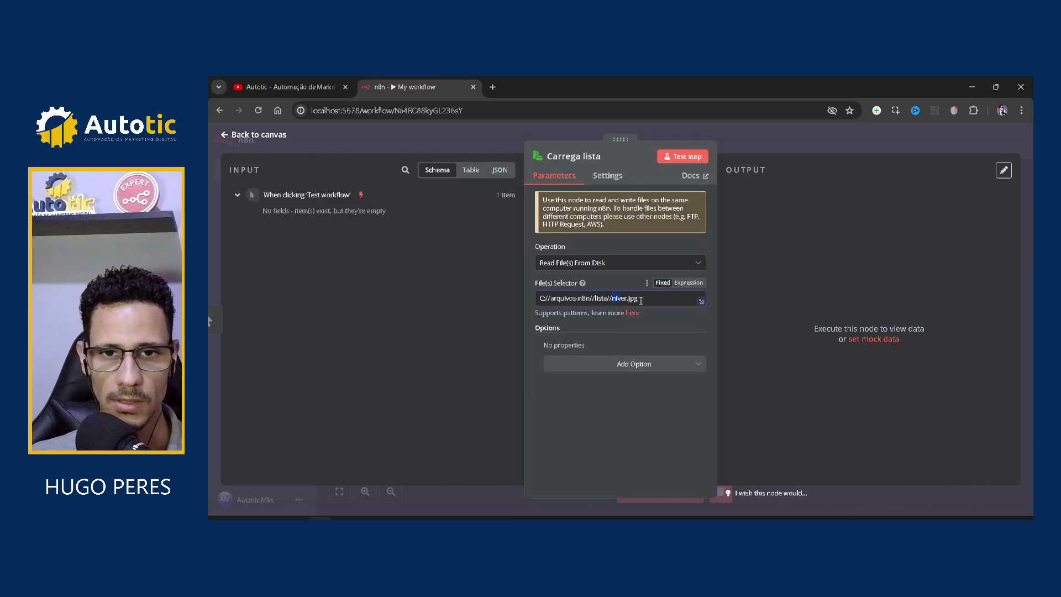
pyautogui.doubleClick(621, 299)
pyautogui.press('BackSpace')
# Check the file name in the lista folder and complete the File(s) Selector path as C://arquivos-n8n//lista//leads.csv.
pyautogui.hotkey('alt', 'Tab')
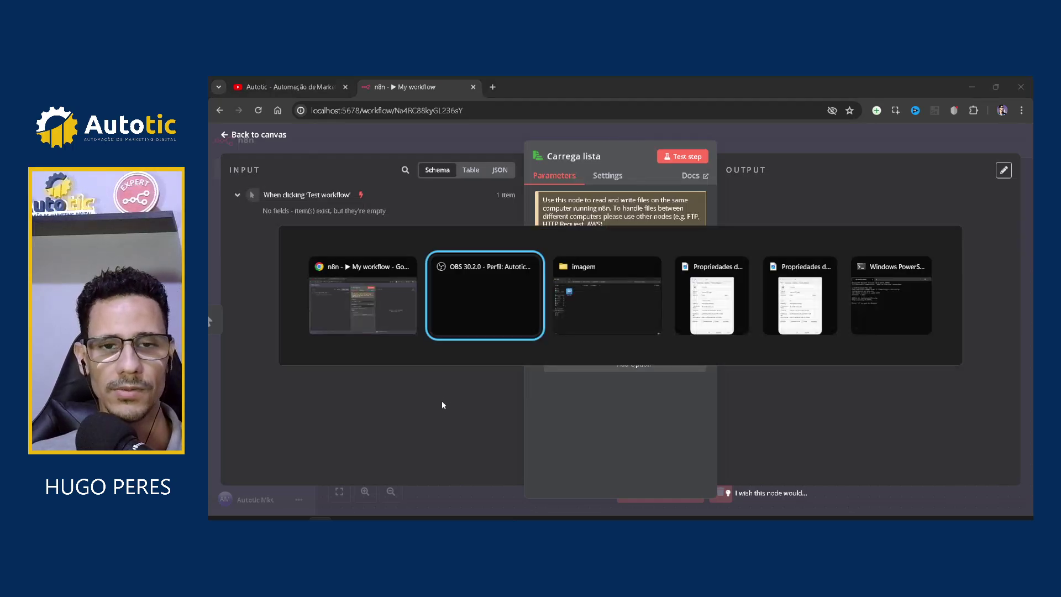
pyautogui.hotkey('alt', 'Tab')
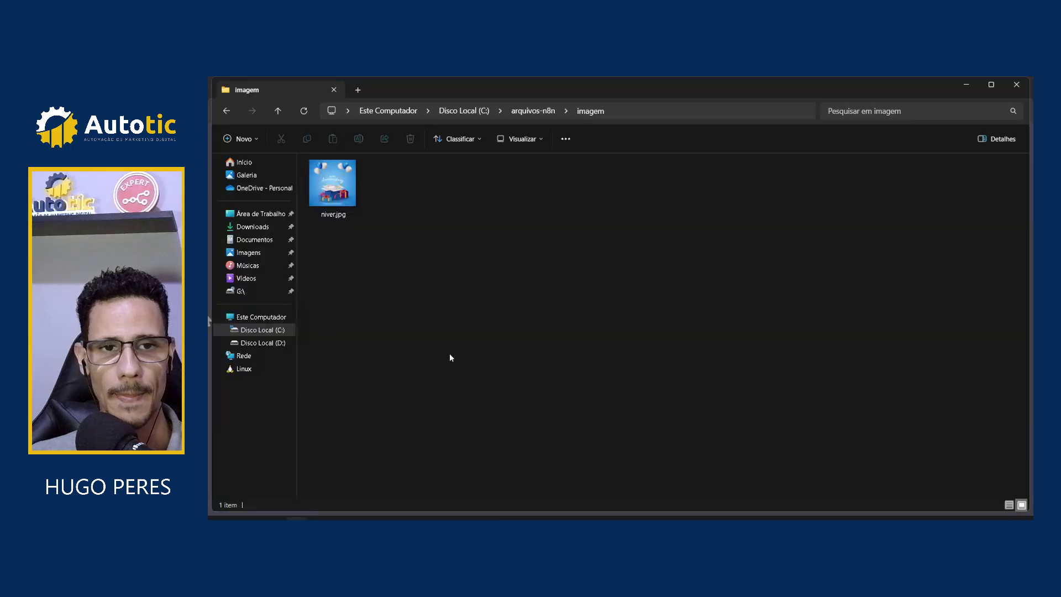
pyautogui.click(228, 110)
pyautogui.doubleClick(393, 185)
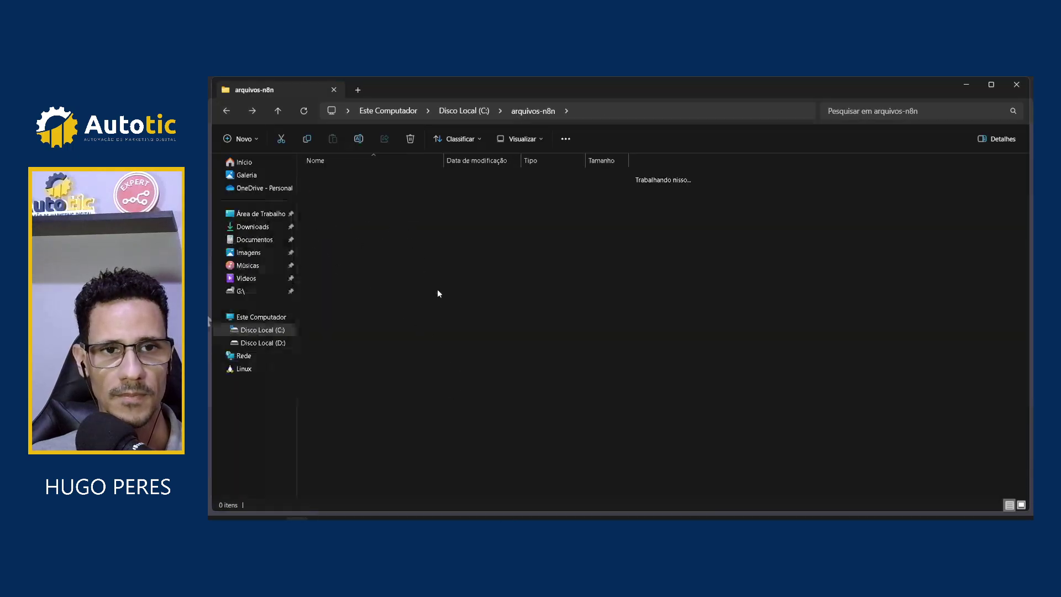
pyautogui.click(341, 178)
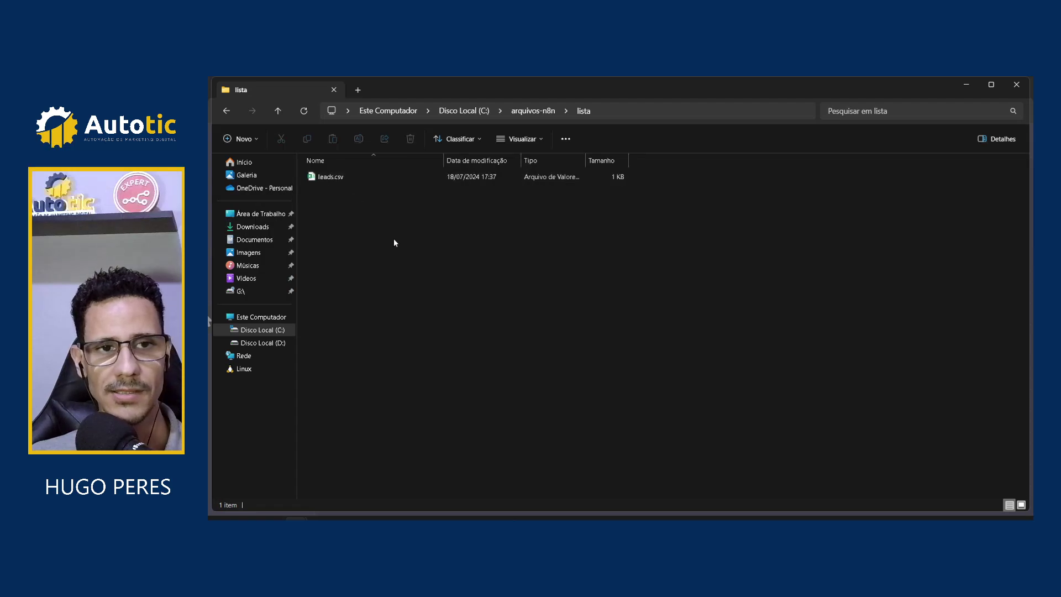
pyautogui.hotkey('alt', 'Tab')
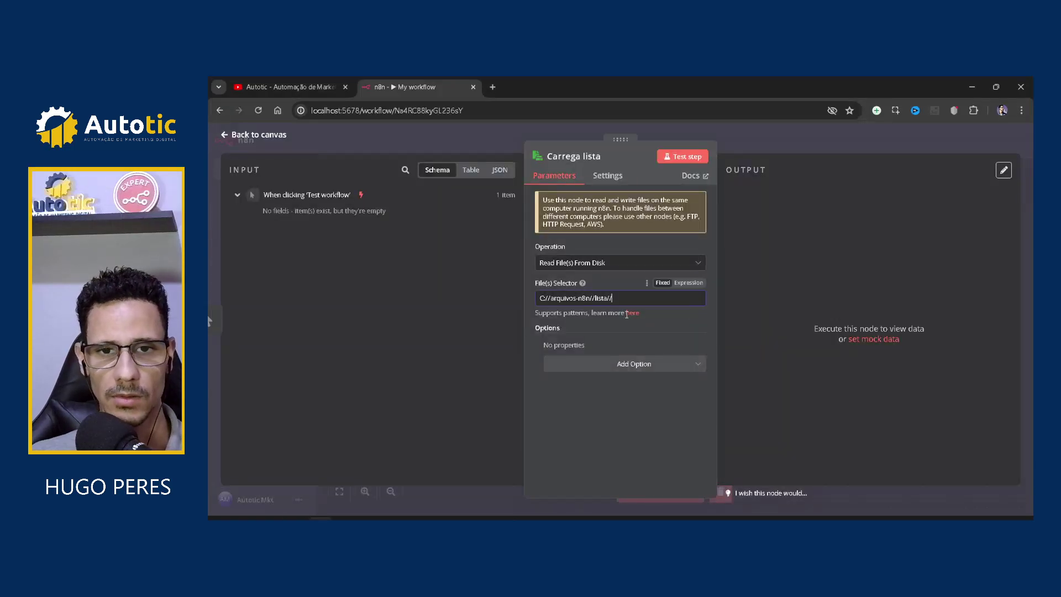
pyautogui.write('lead')
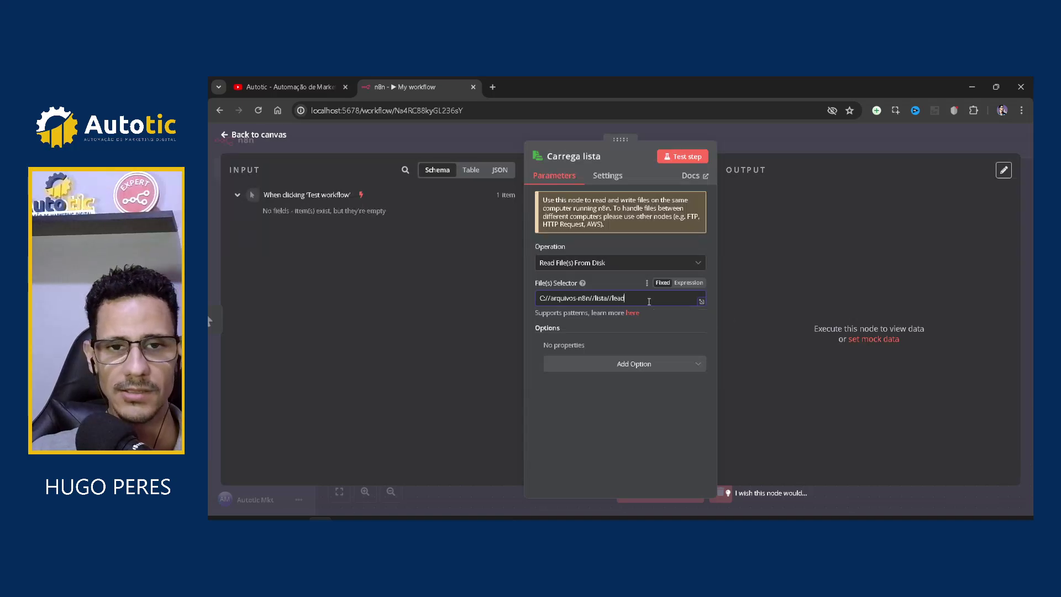
pyautogui.write('s.csv')
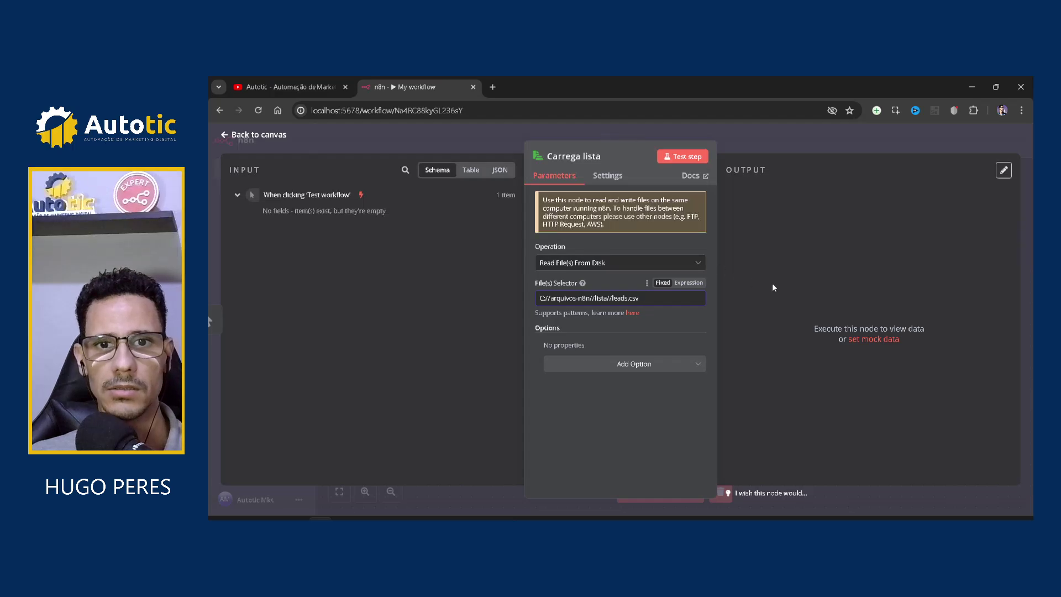
pyautogui.press('Escape')
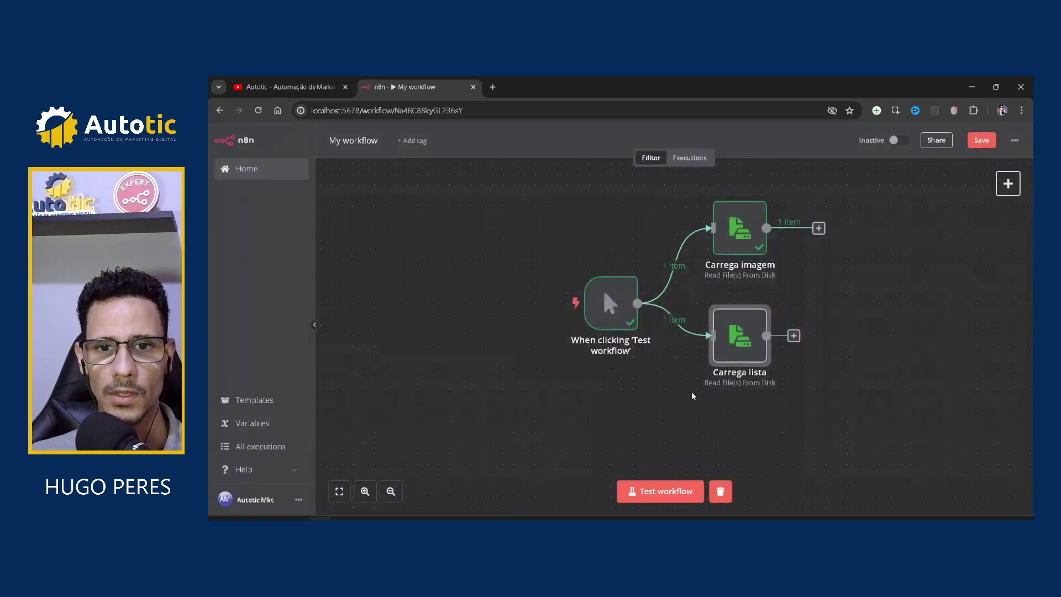
# Test the workflow with both branches and view the image in the Carrega imagem node's output.
pyautogui.click(660, 491)
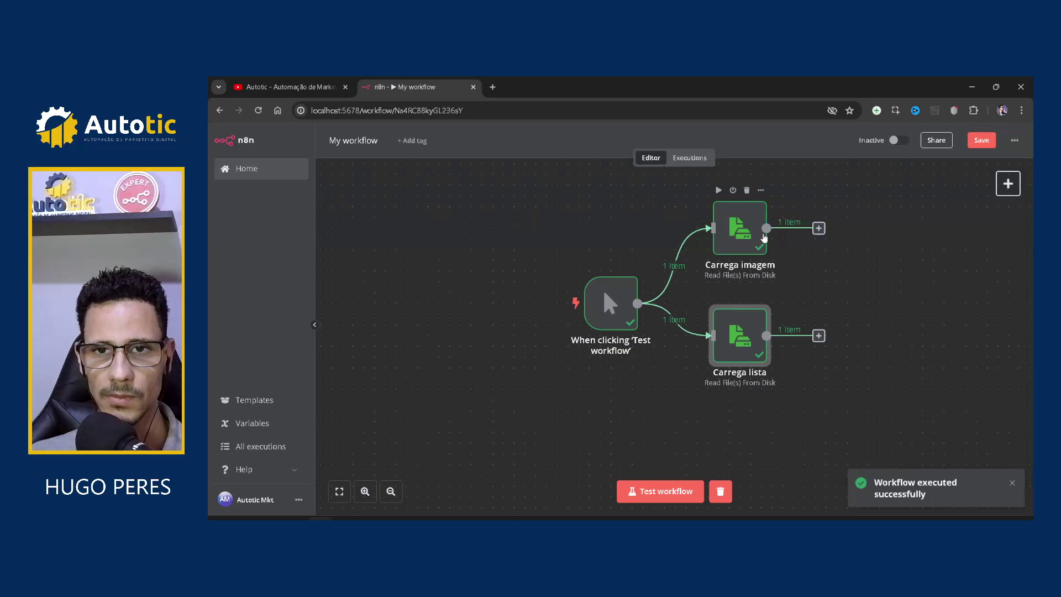
pyautogui.press('Return')
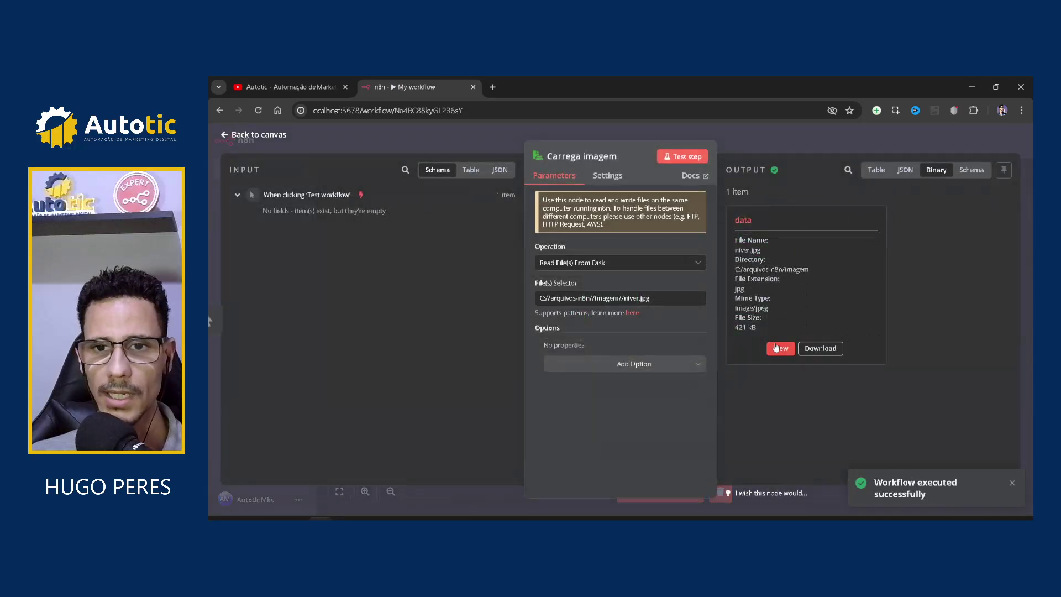
pyautogui.click(776, 349)
pyautogui.click(734, 126)
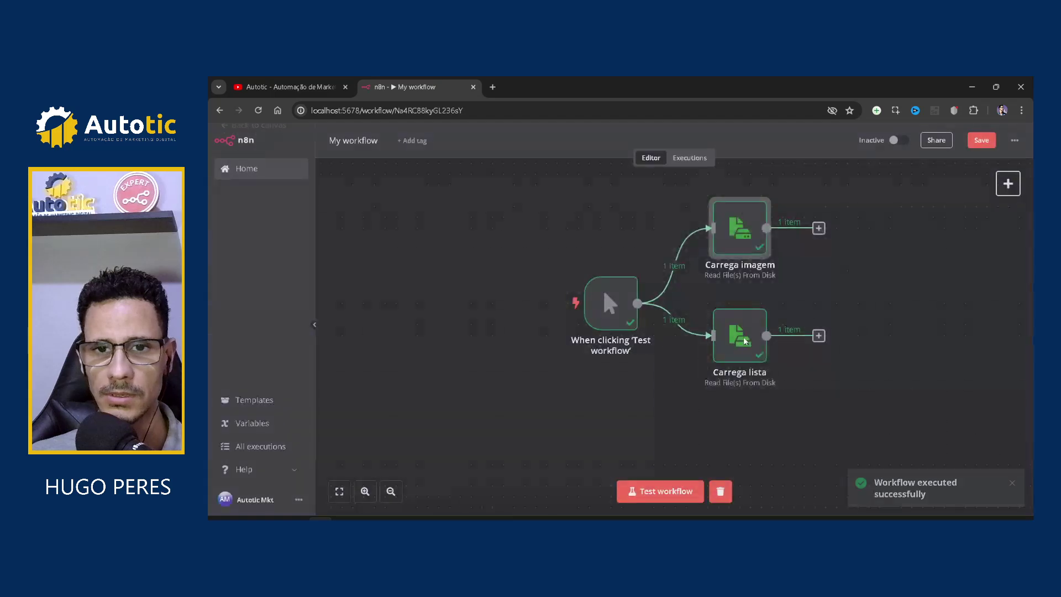
# Examine the file name, directory and extension in the Carrega lista node's output.
pyautogui.click(740, 335)
pyautogui.press('Return')
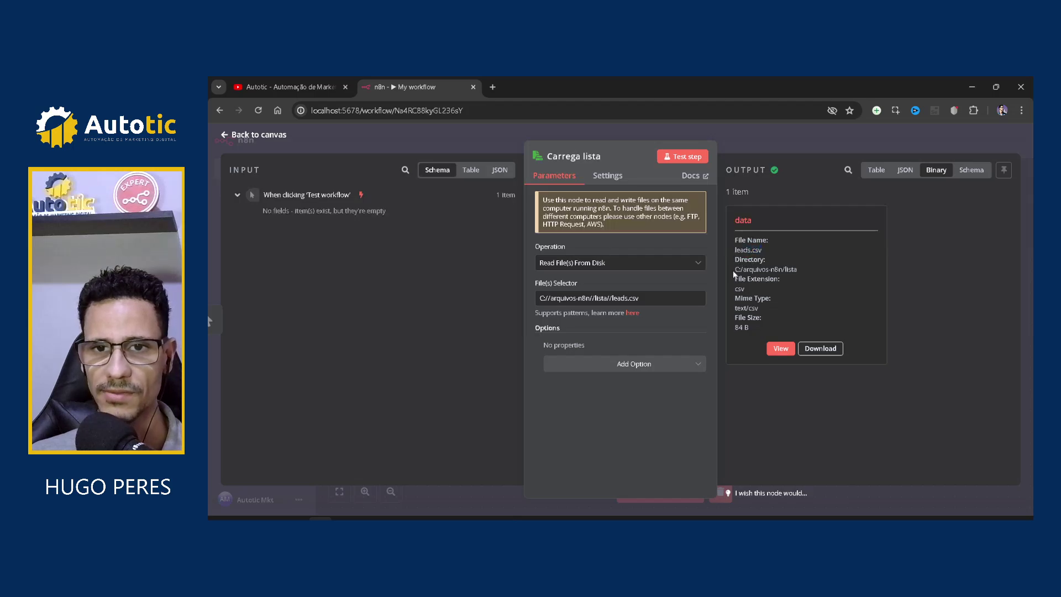
pyautogui.moveTo(735, 271); pyautogui.dragTo(799, 277)
pyautogui.click(751, 280)
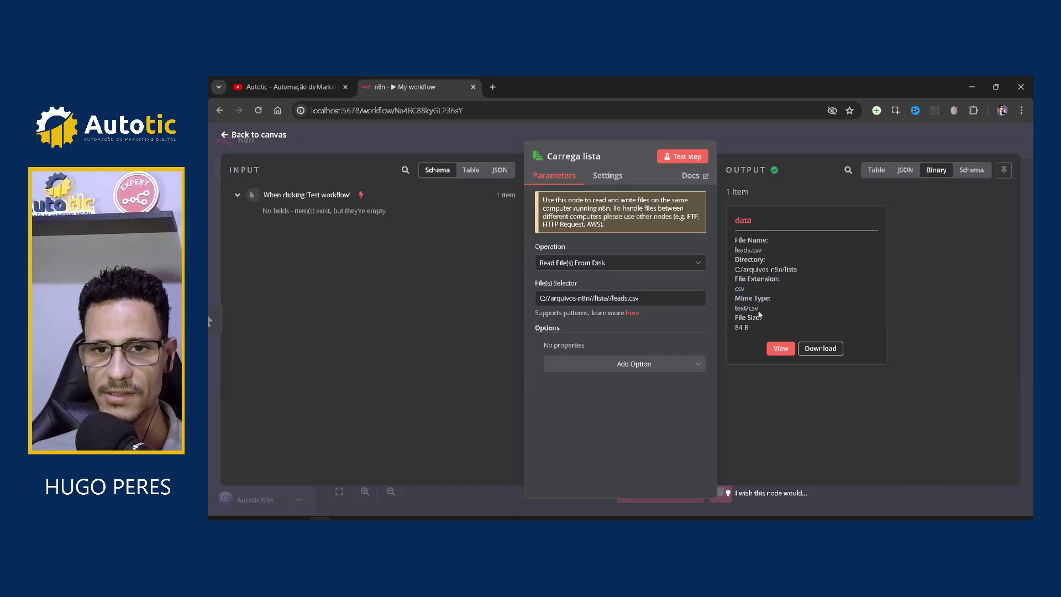
# Examine the MIME type and file size in the Carrega lista node's output.
pyautogui.moveTo(759, 309); pyautogui.dragTo(734, 311)
pyautogui.click(751, 327)
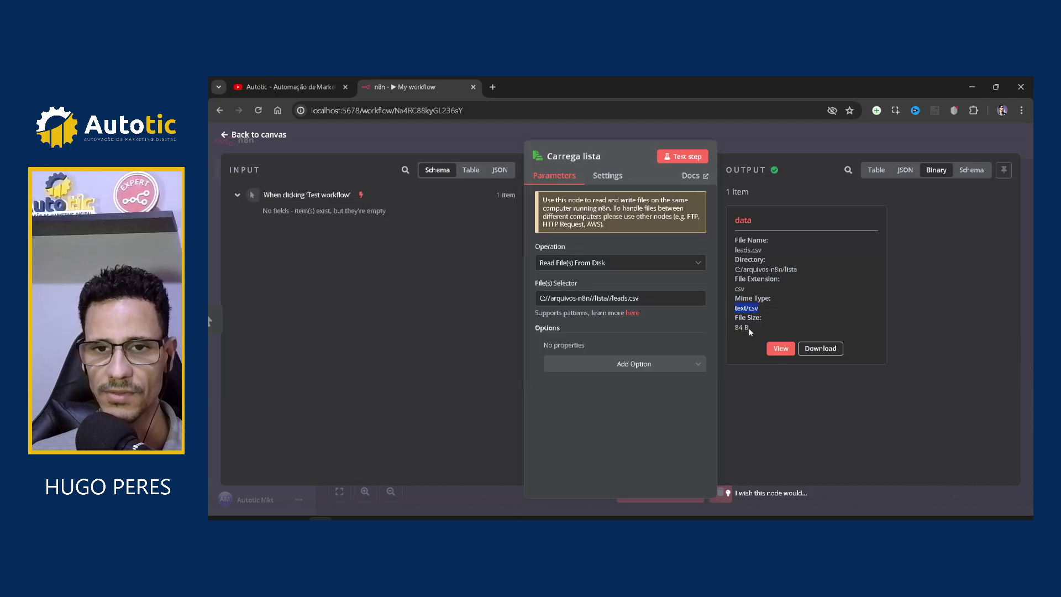
pyautogui.doubleClick(738, 328)
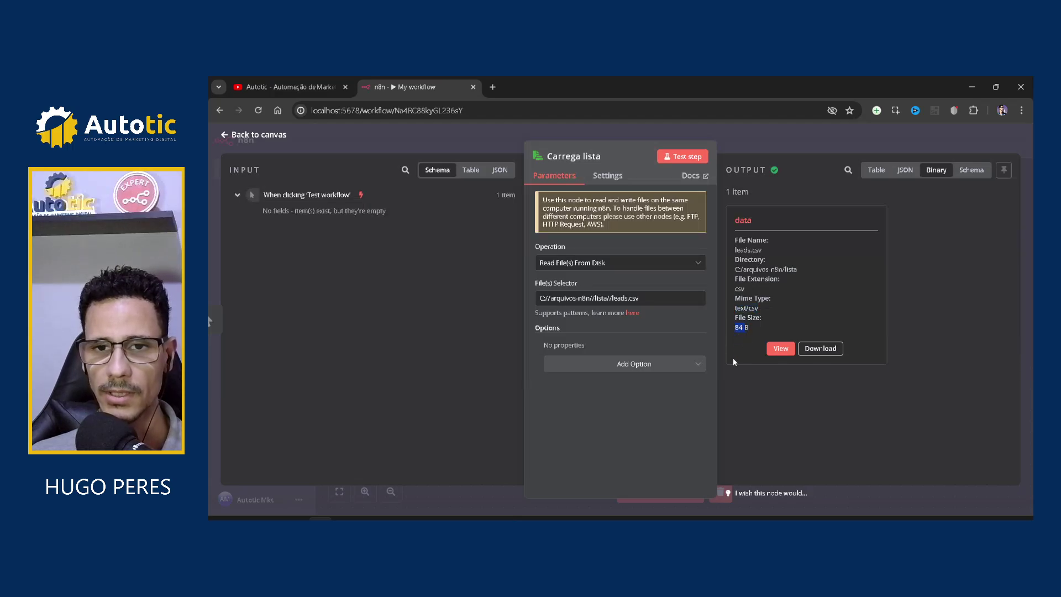
pyautogui.click(769, 415)
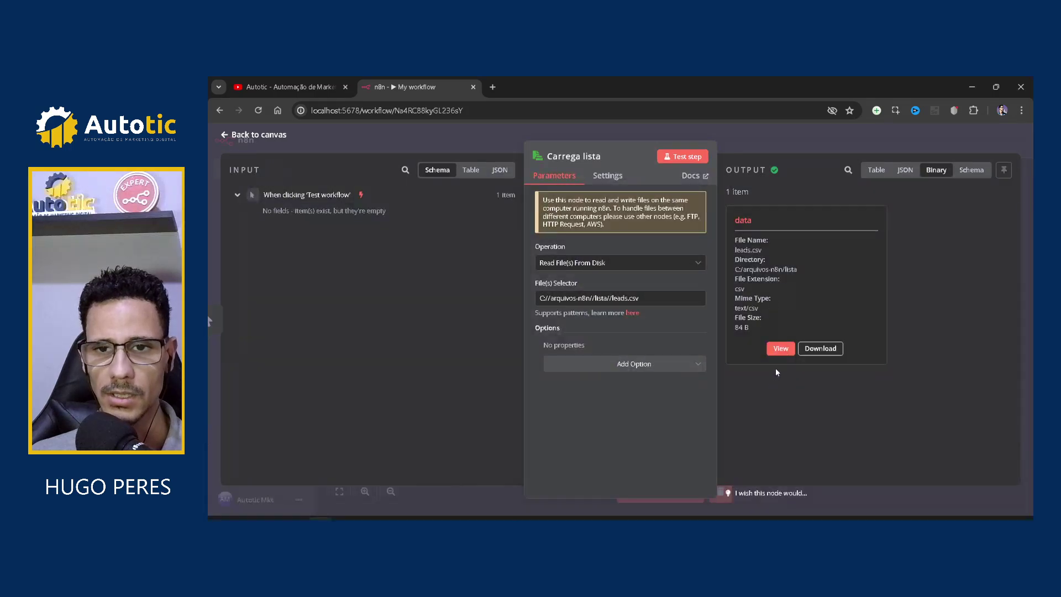
# Try to preview leads.csv from the Carrega lista output, return to the file details and close the node.
pyautogui.click(781, 349)
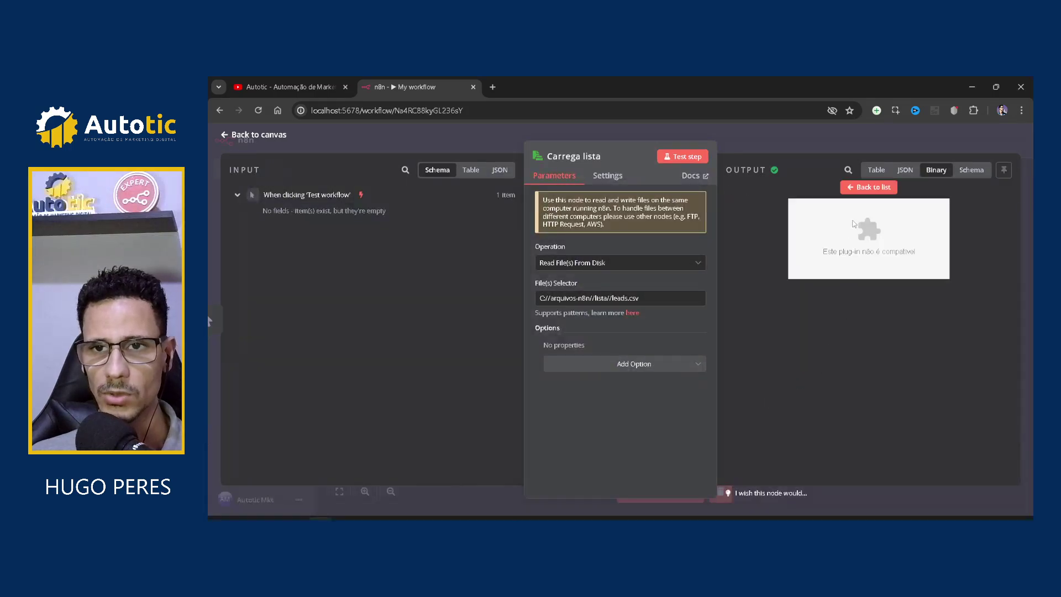
pyautogui.click(869, 186)
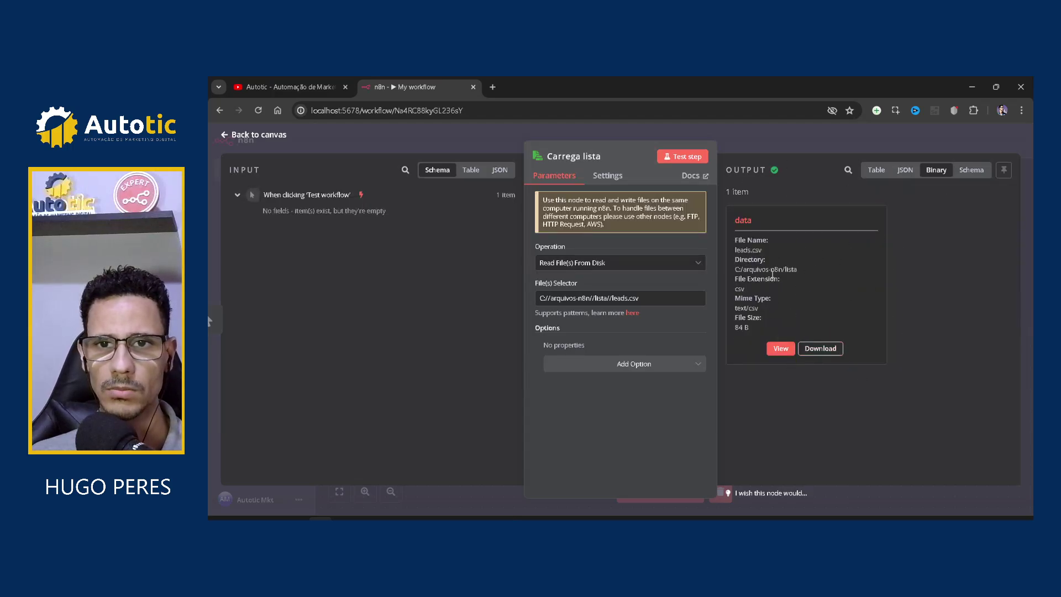
pyautogui.click(779, 354)
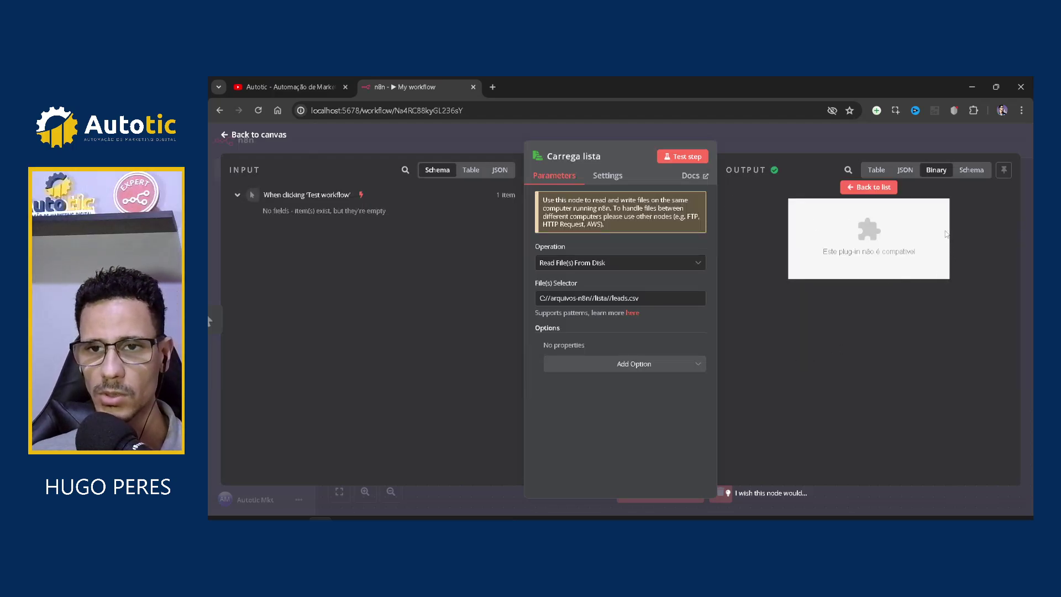
pyautogui.click(866, 187)
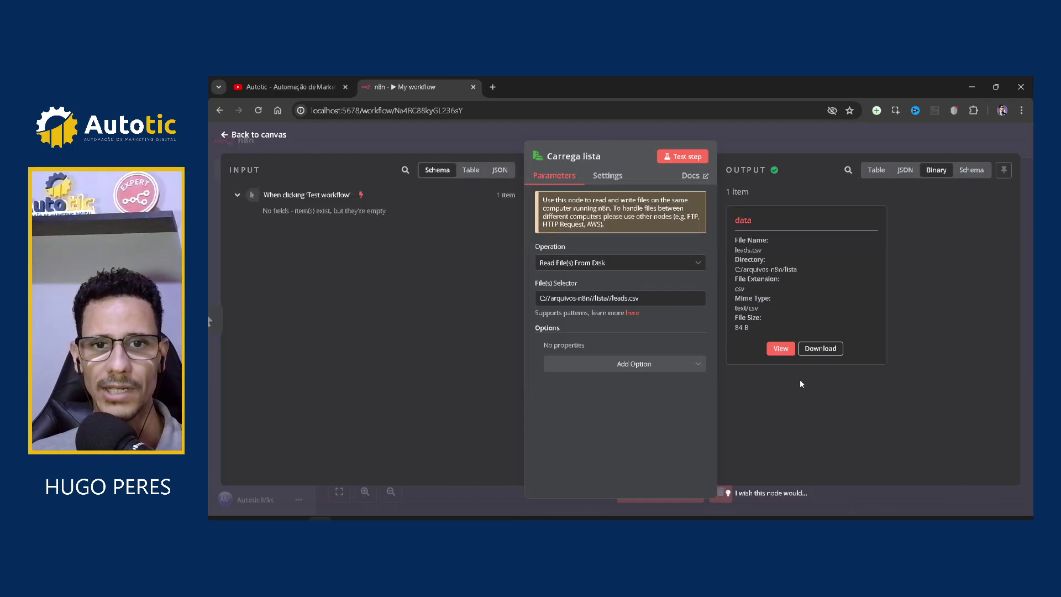
pyautogui.click(760, 141)
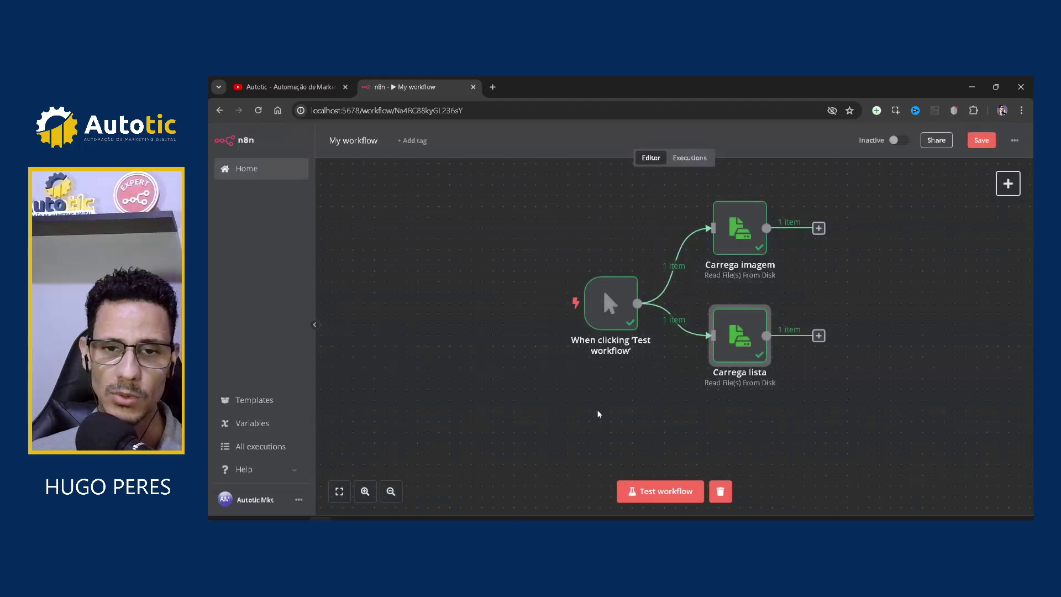
# Rearrange the canvas so Carrega lista lines up with the trigger and Carrega imagem sits above and between them.
pyautogui.click(339, 492)
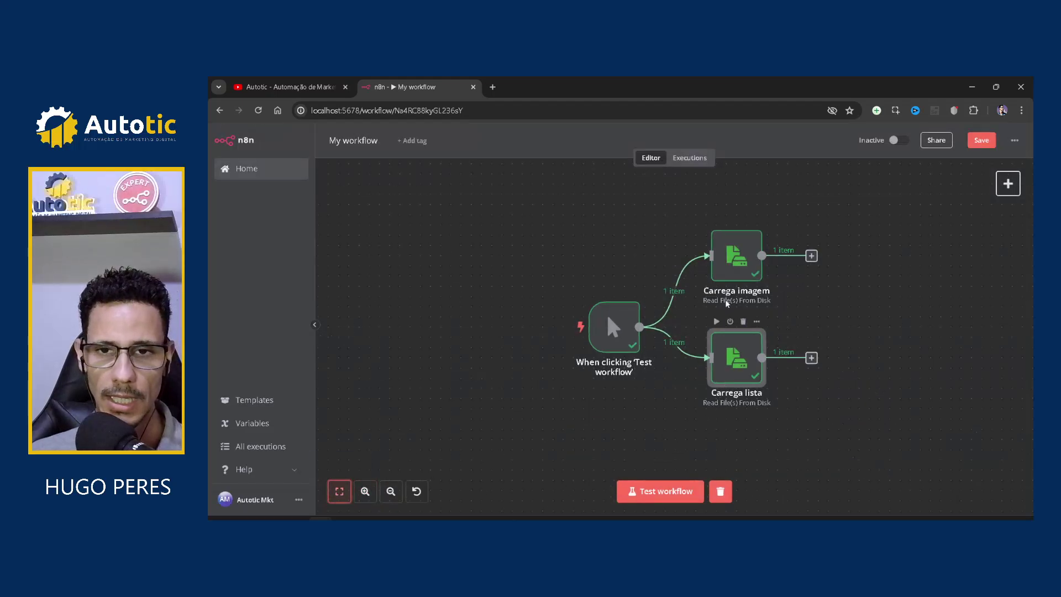
pyautogui.moveTo(612, 347); pyautogui.dragTo(551, 347)
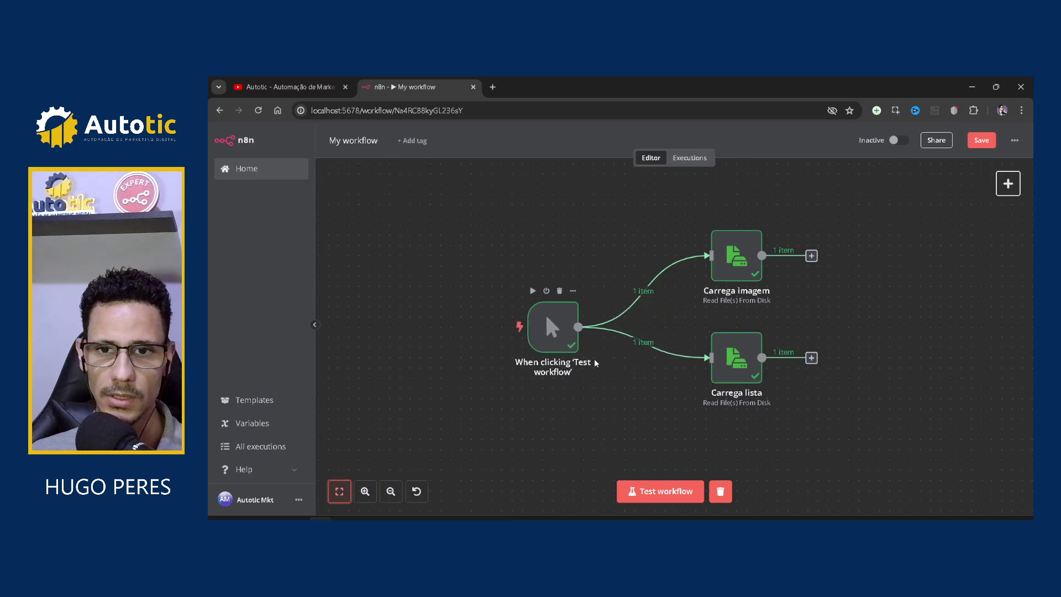
pyautogui.moveTo(740, 272); pyautogui.dragTo(658, 251)
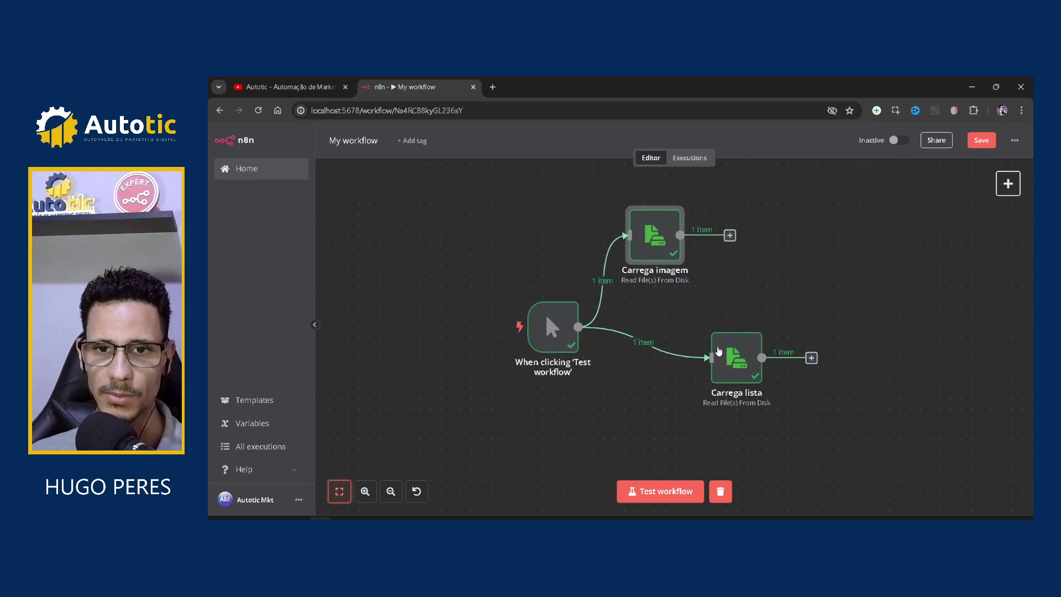
pyautogui.moveTo(748, 369); pyautogui.dragTo(748, 339)
pyautogui.click(349, 487)
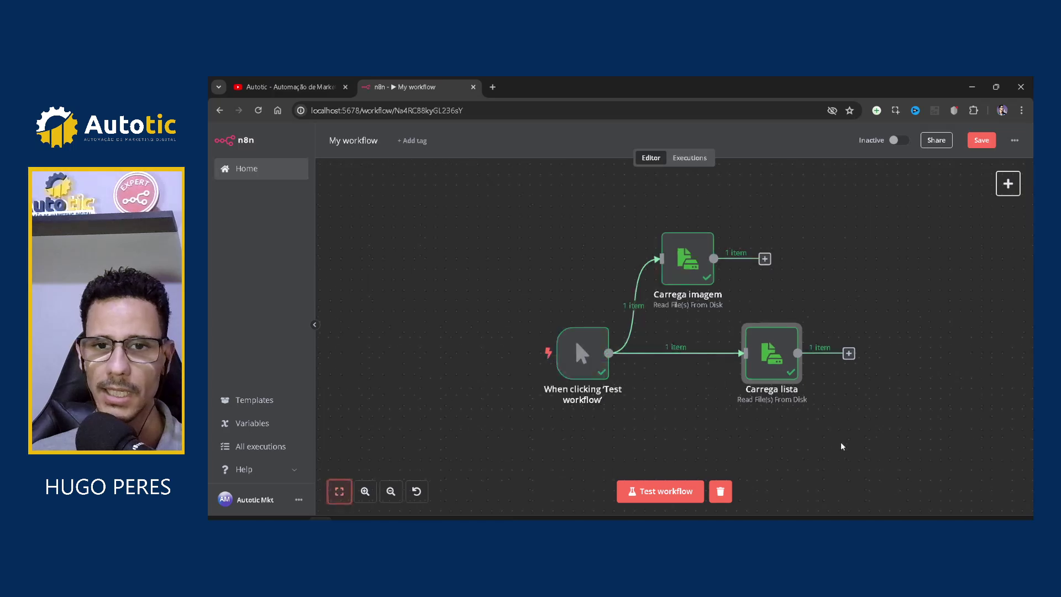
# Add a Loop Over Items node after Carrega lista and rename it Para cada lead.
pyautogui.click(849, 353)
pyautogui.write('loo')
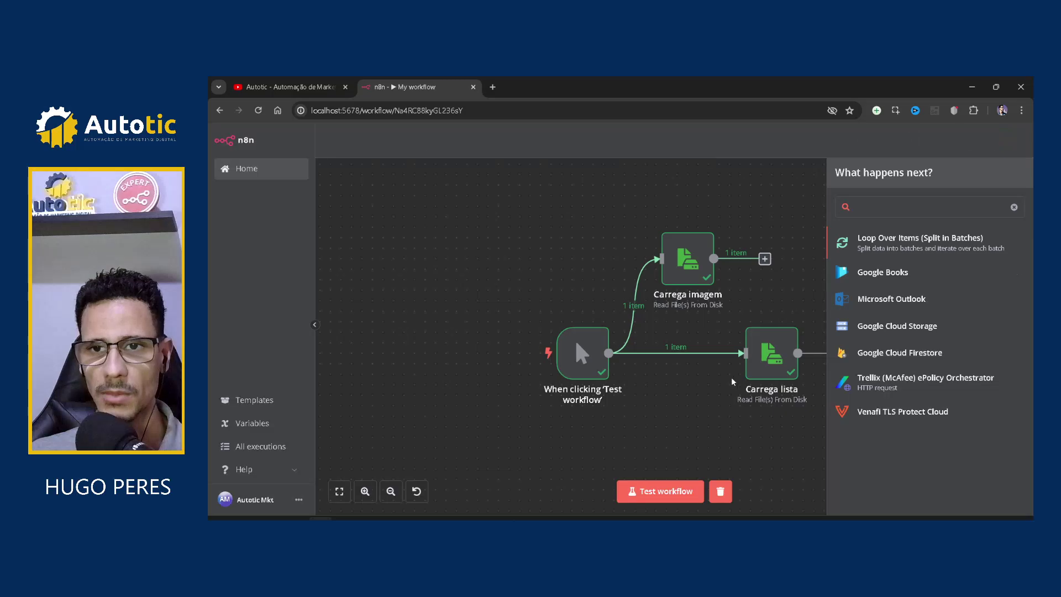
pyautogui.click(887, 241)
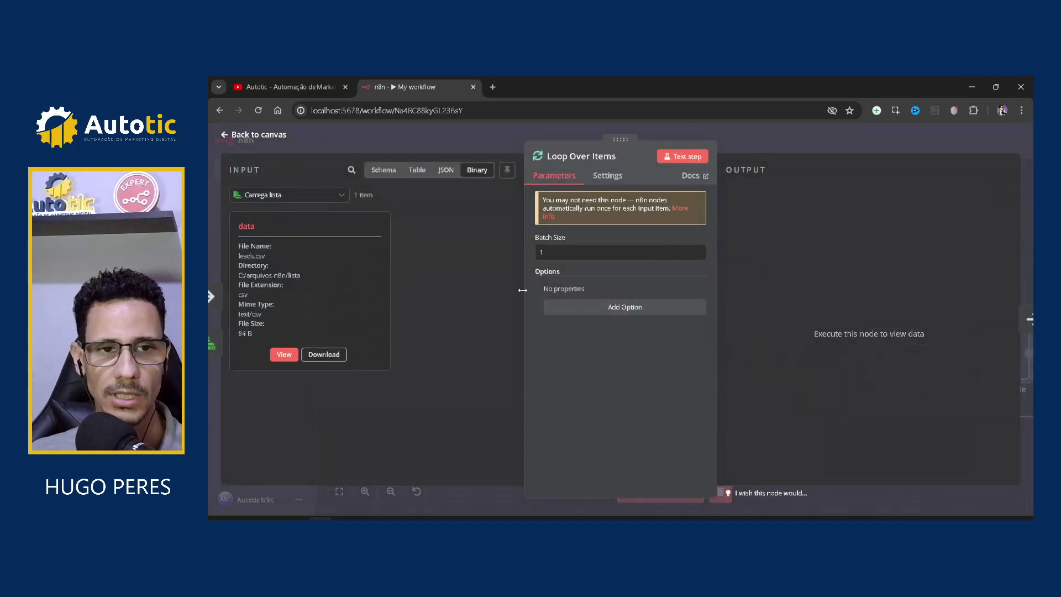
pyautogui.click(579, 160)
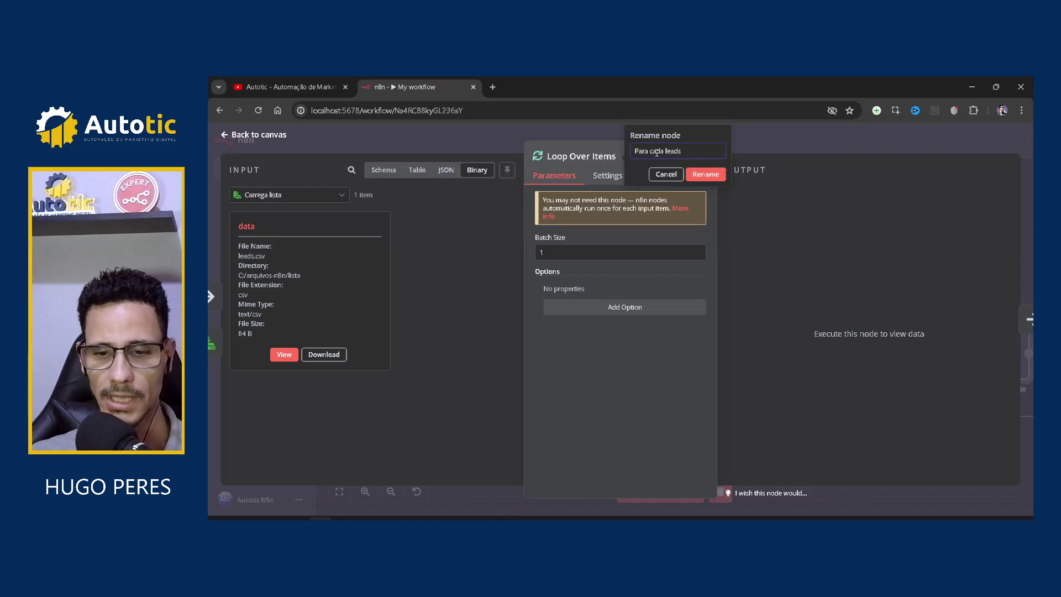
pyautogui.click(704, 174)
pyautogui.click(781, 142)
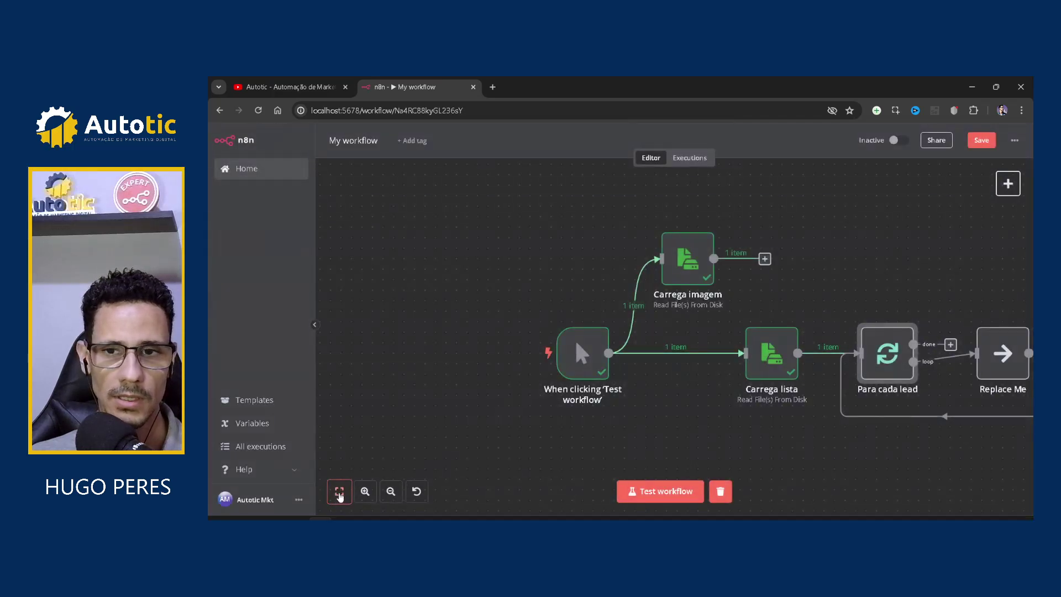
# Move the Replace Me node farther away from Para cada lead.
pyautogui.click(339, 492)
pyautogui.moveTo(882, 369); pyautogui.dragTo(922, 379)
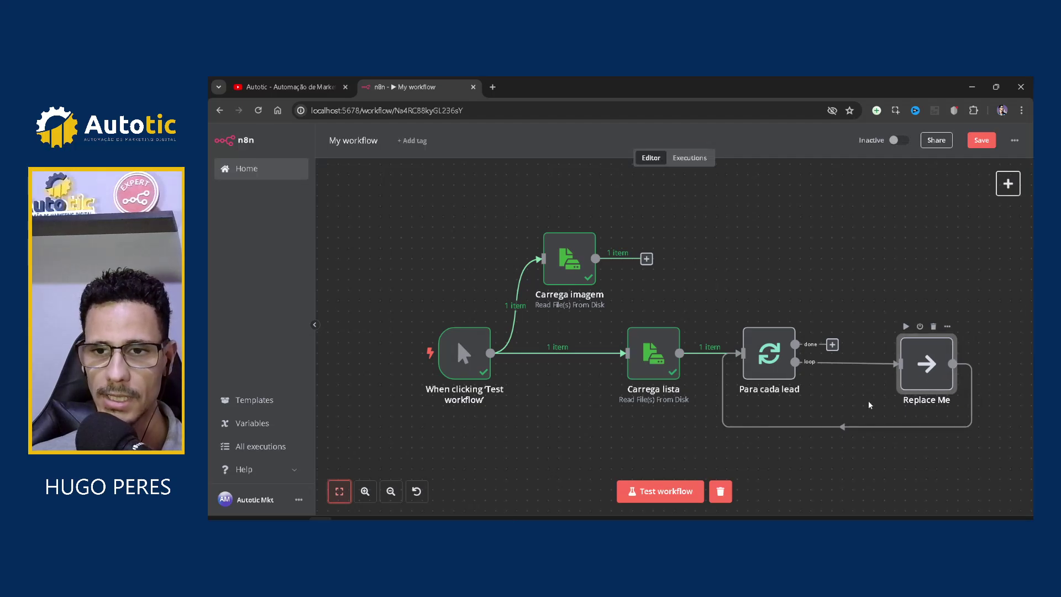
pyautogui.doubleClick(922, 376)
pyautogui.click(569, 159)
pyautogui.click(800, 143)
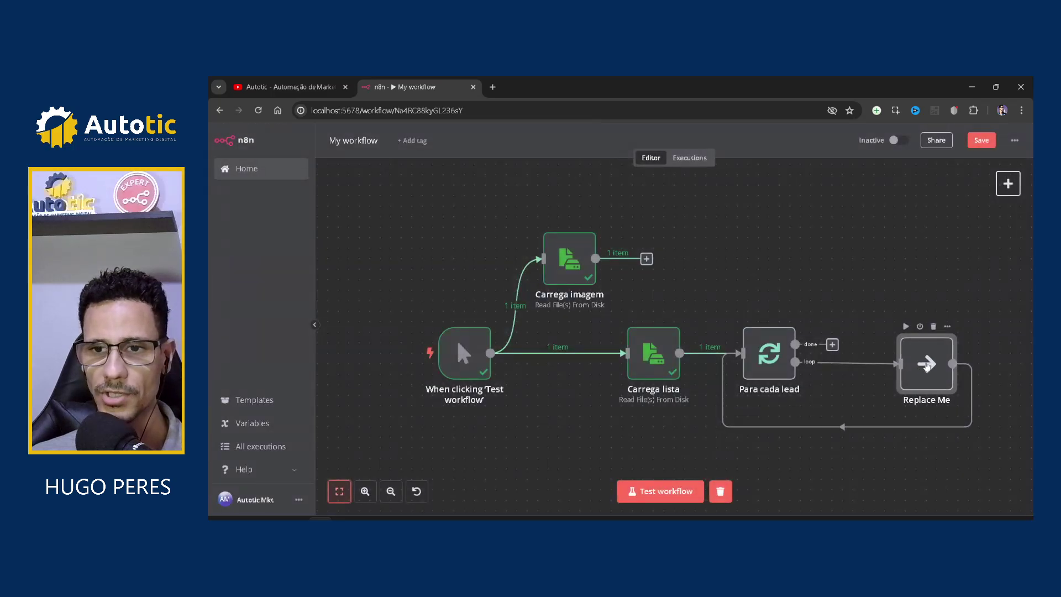
# Rename the Replace Me node as Envia wpp para o lead.
pyautogui.doubleClick(927, 365)
pyautogui.click(569, 158)
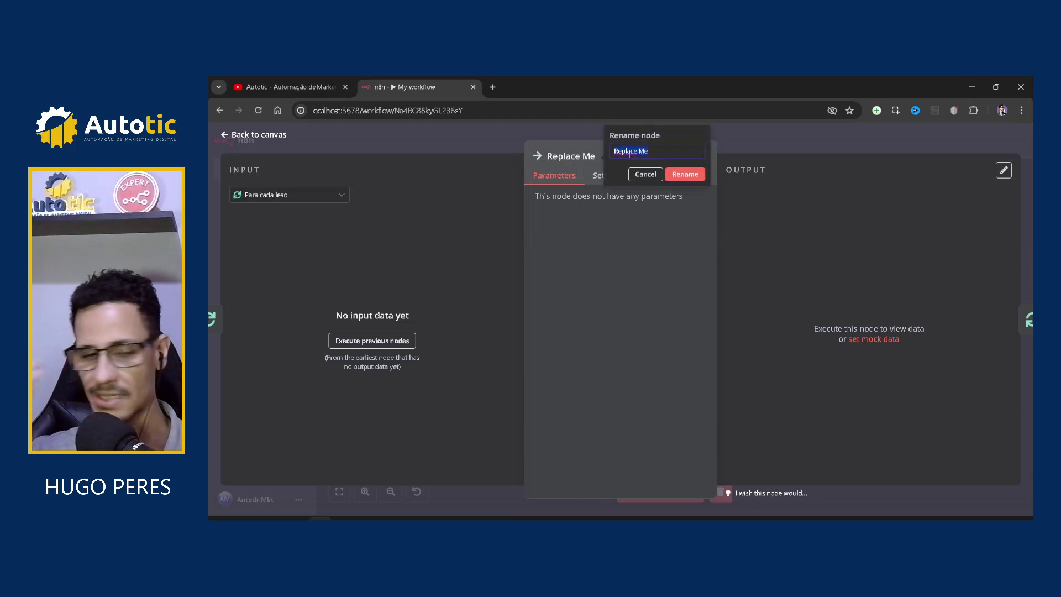
pyautogui.write('Envia')
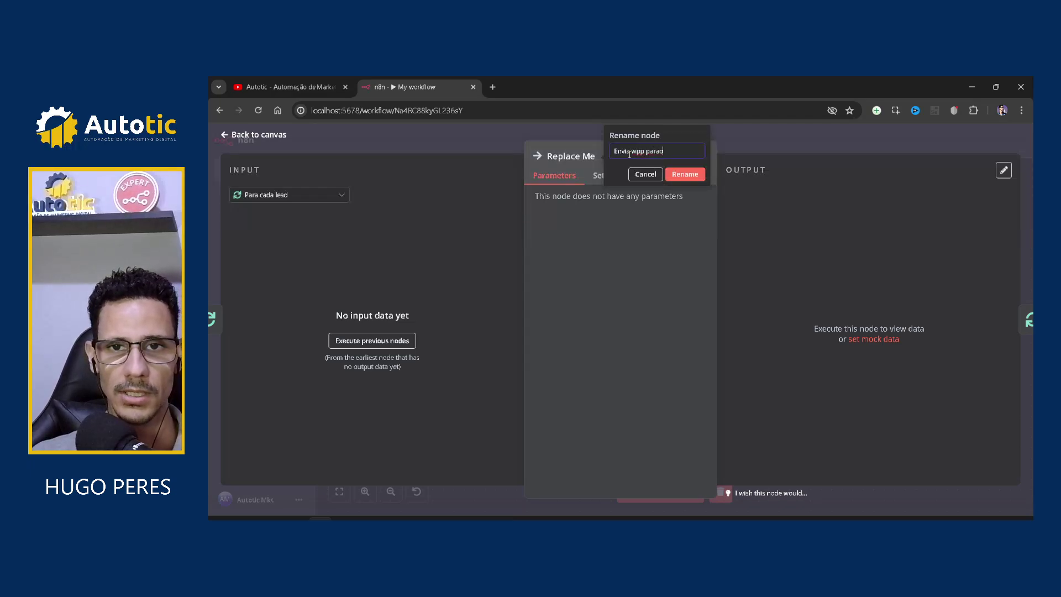
pyautogui.write('wpp para o lead')
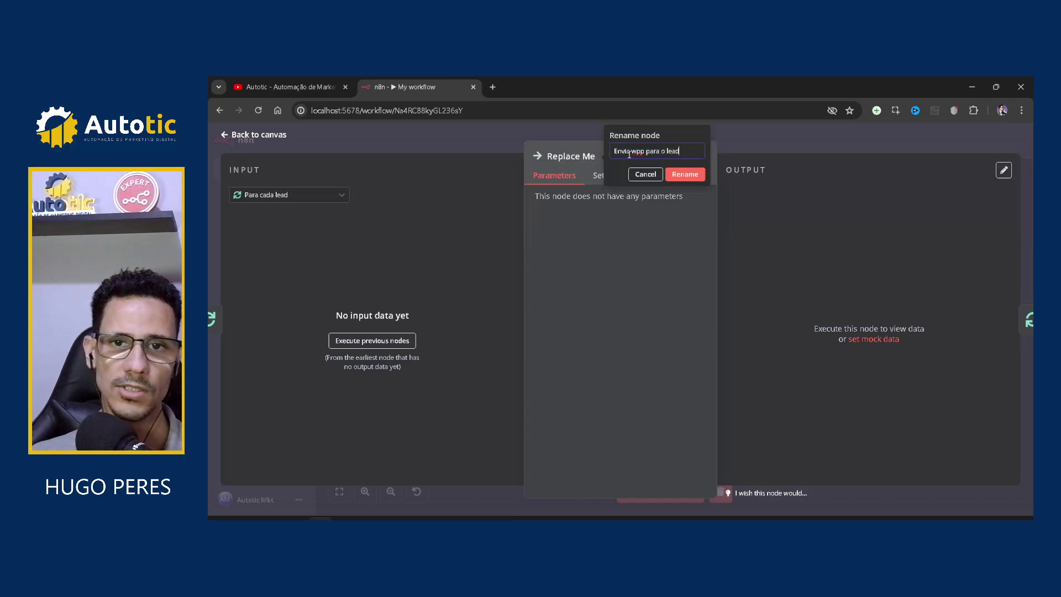
pyautogui.click(685, 174)
pyautogui.click(789, 139)
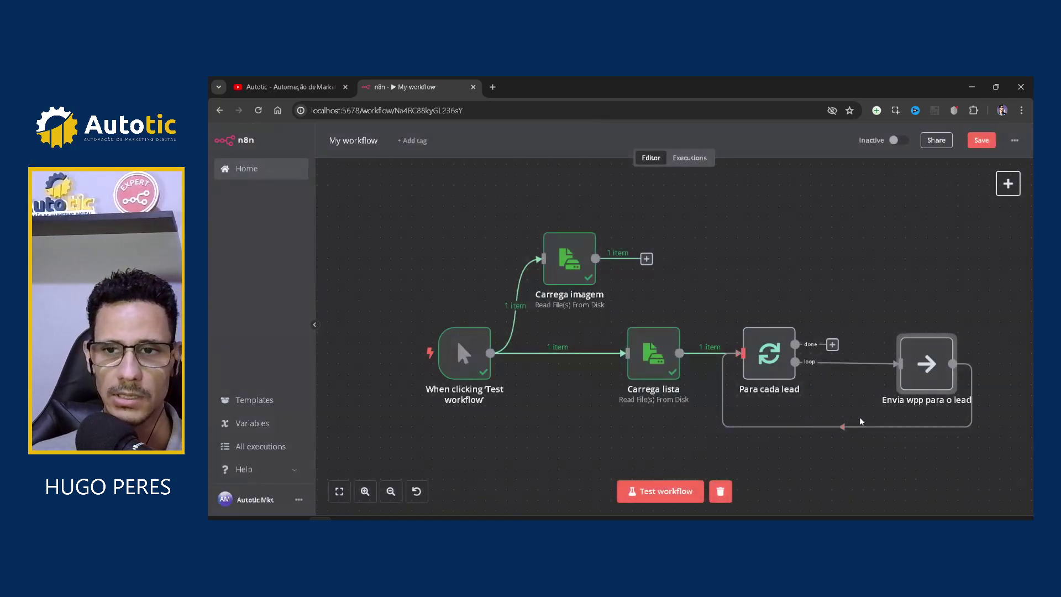
# Duplicate the Envia wpp para o lead node and delete the original's connection back to Para cada lead.
pyautogui.moveTo(925, 363)
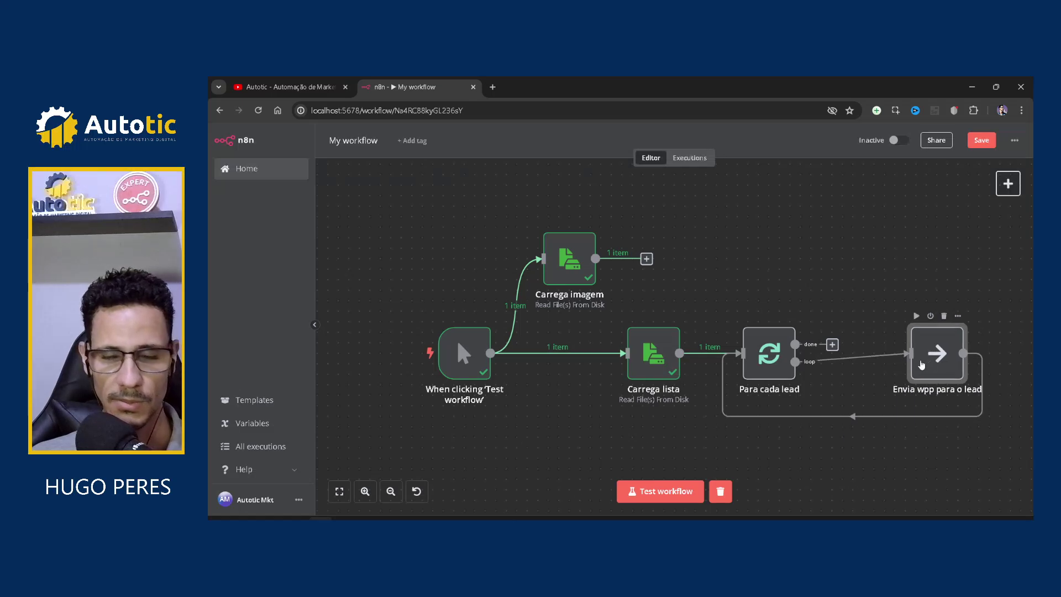
pyautogui.hotkey('ctrl', 'c')
pyautogui.hotkey('ctrl', 'v')
pyautogui.moveTo(933, 359); pyautogui.dragTo(892, 369)
pyautogui.click(833, 428)
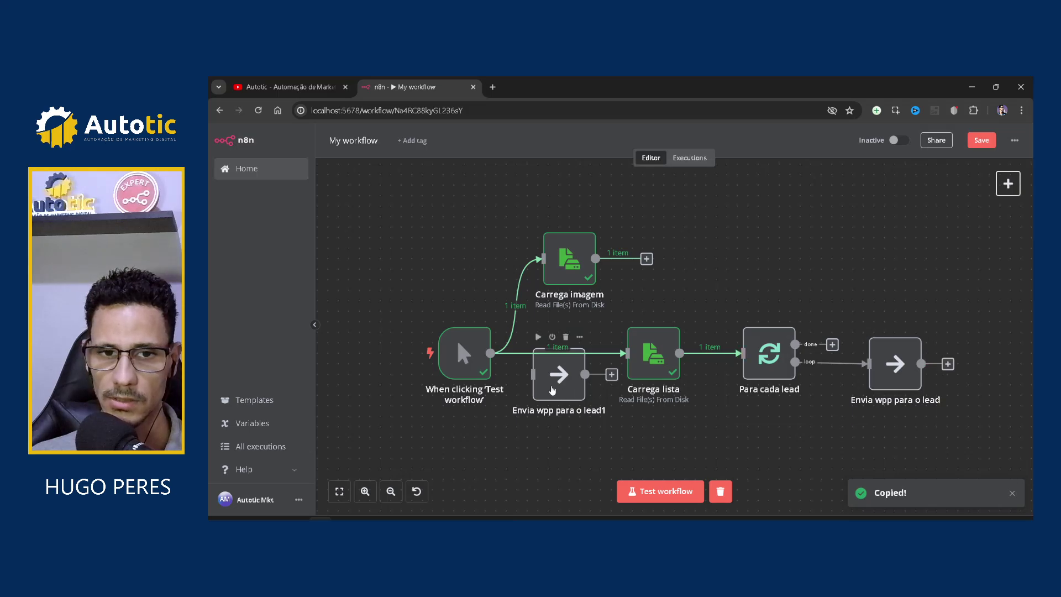
# Place the duplicate after Envia wpp para o lead and connect that node's output to it.
pyautogui.moveTo(558, 374); pyautogui.dragTo(1010, 364)
pyautogui.moveTo(878, 379); pyautogui.dragTo(867, 379)
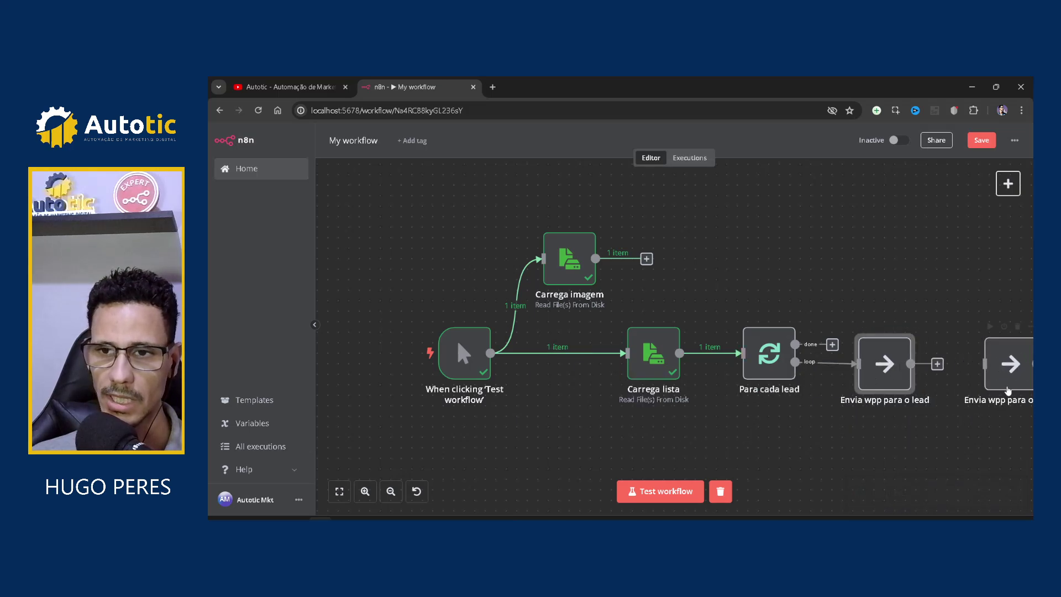
pyautogui.moveTo(1010, 370); pyautogui.dragTo(989, 370)
pyautogui.moveTo(911, 364); pyautogui.dragTo(978, 368)
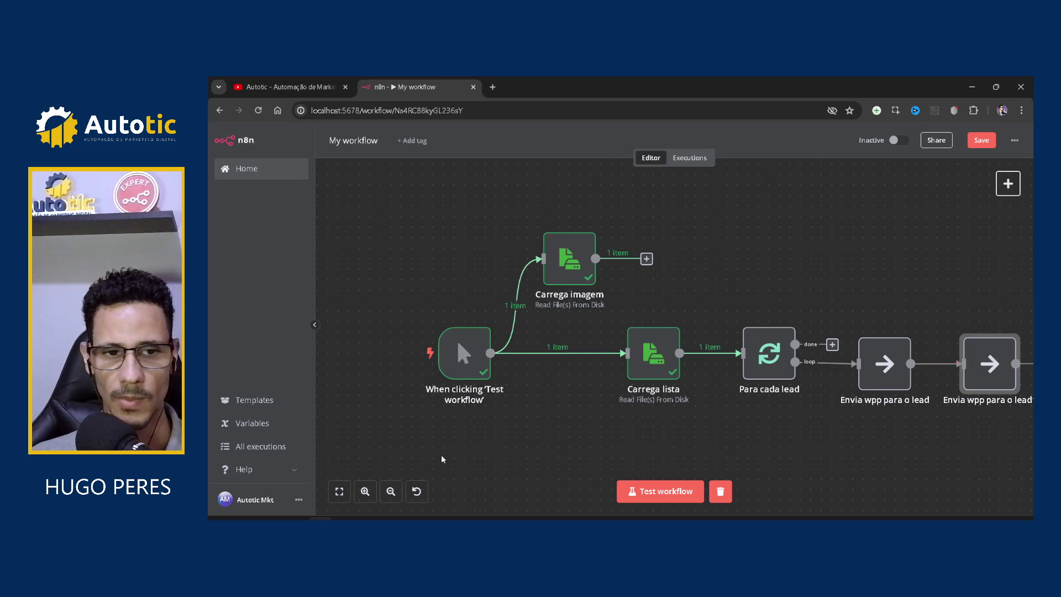
# Rename the duplicated node at the end of the loop branch as Envia sms para o lead.
pyautogui.click(339, 491)
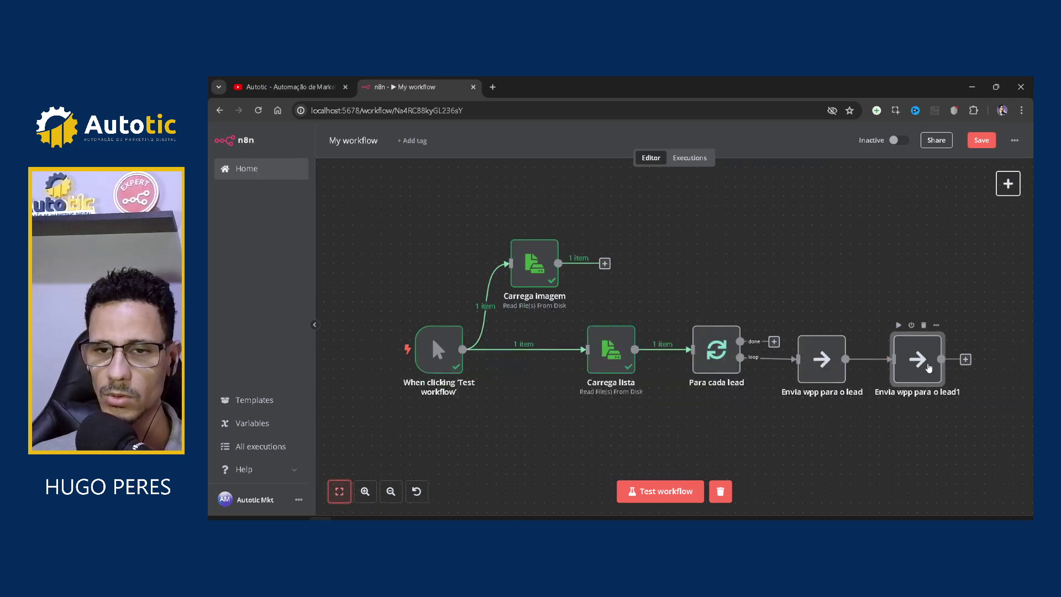
pyautogui.doubleClick(929, 368)
pyautogui.click(635, 156)
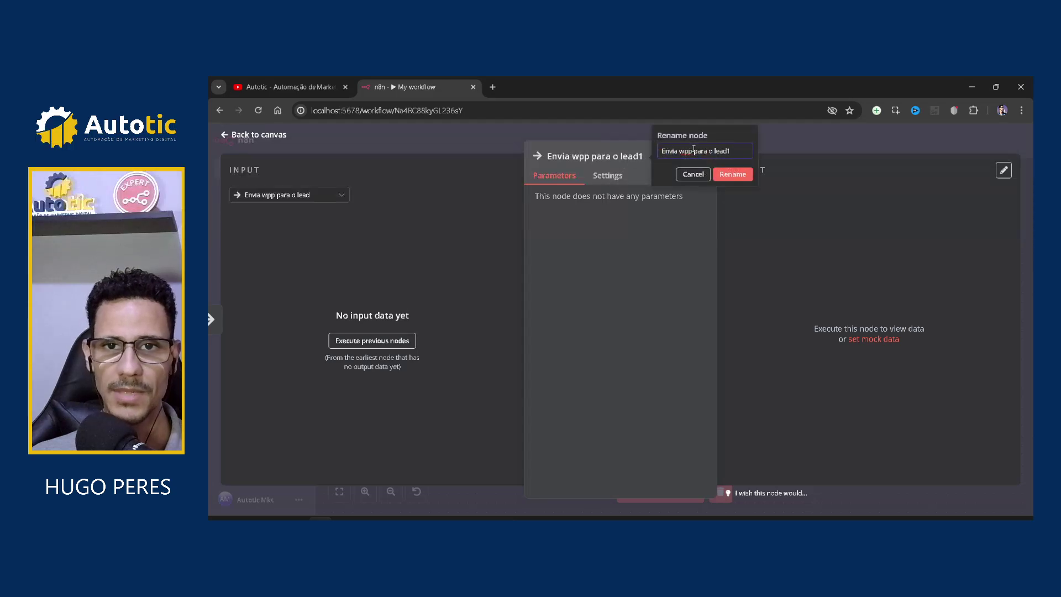
pyautogui.doubleClick(683, 152)
pyautogui.write('sms')
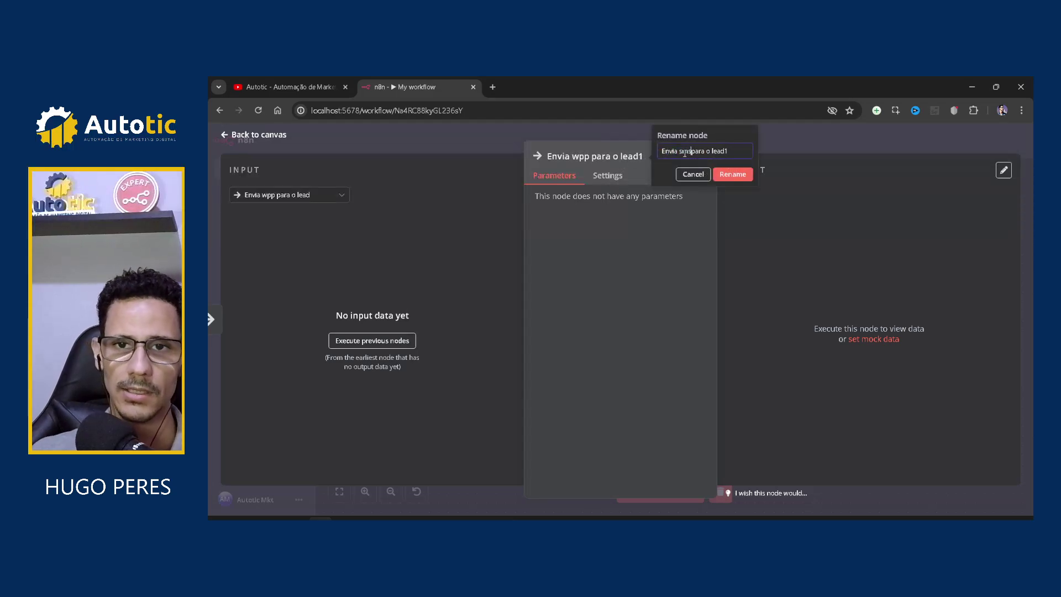
pyautogui.press('Right')
pyautogui.press('Right')
pyautogui.press('Right')
pyautogui.press('Right')
pyautogui.press('Right')
pyautogui.press('Right')
pyautogui.press('Right')
pyautogui.press('Right')
pyautogui.press('Right')
pyautogui.press('Right')
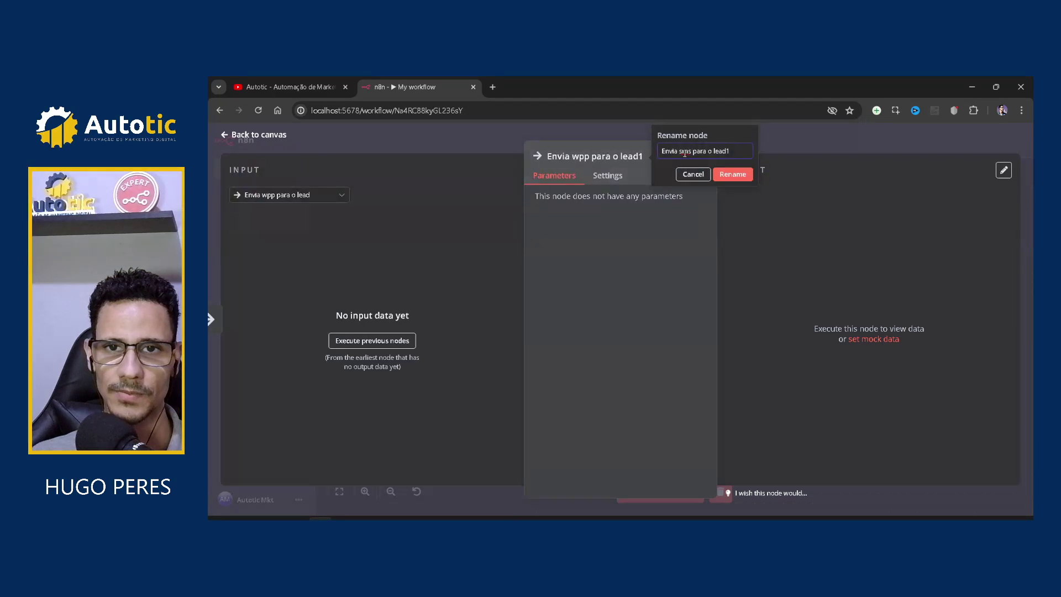
pyautogui.press('Delete')
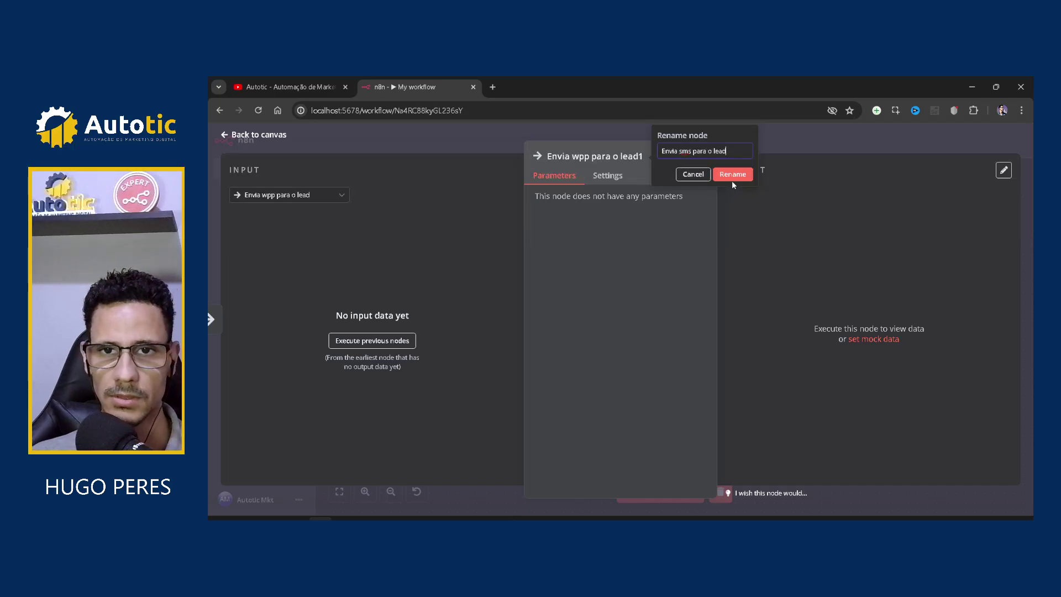
pyautogui.press('Return')
pyautogui.click(859, 143)
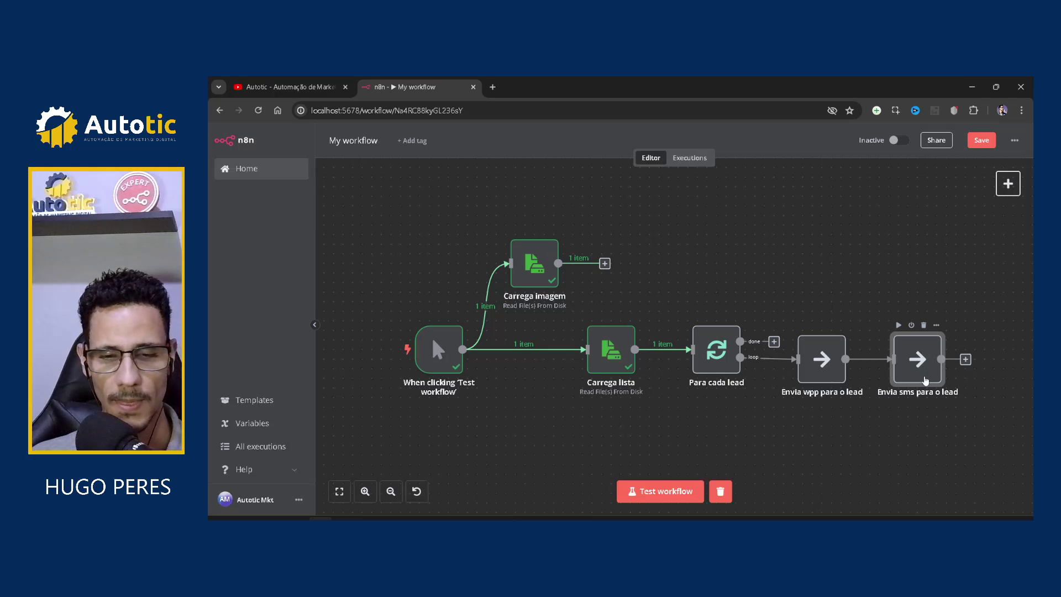
# Duplicate the Envia sms para o lead node and place the copy below it on the canvas.
pyautogui.hotkey('ctrl', 'v')
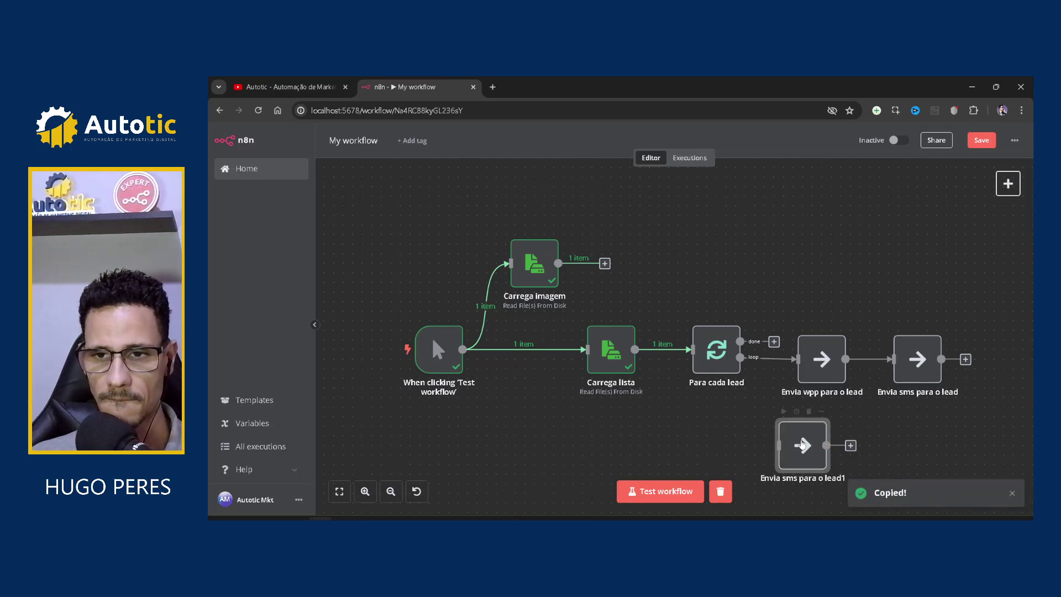
pyautogui.moveTo(800, 437); pyautogui.dragTo(973, 425)
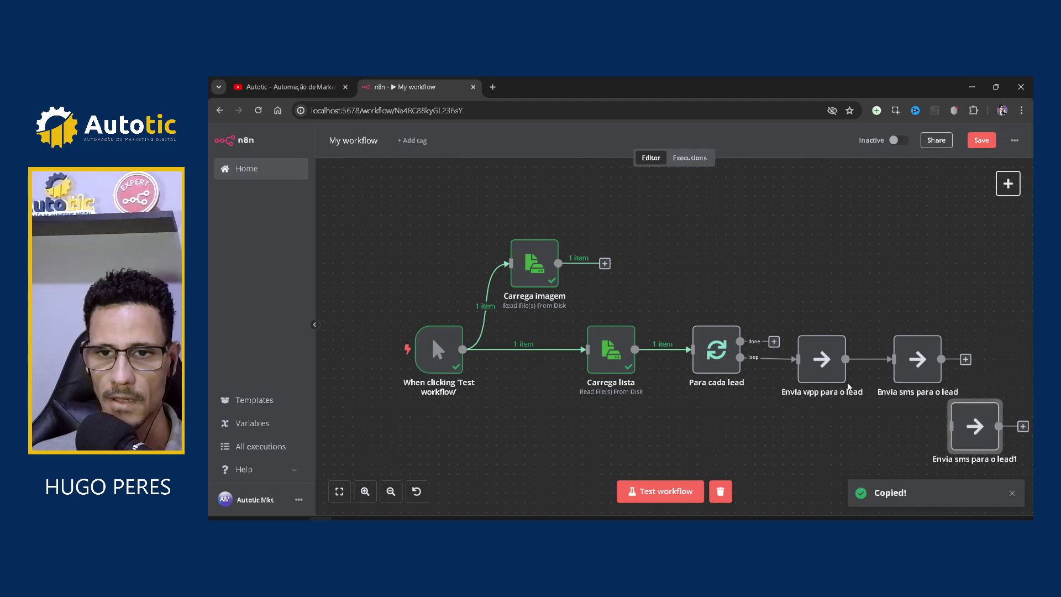
# Try to branch the Para cada lead loop output in parallel to Envia wpp para o lead and Envia sms para o lead, removing the connection between them.
pyautogui.moveTo(914, 362); pyautogui.dragTo(934, 361)
pyautogui.moveTo(813, 369); pyautogui.dragTo(860, 264)
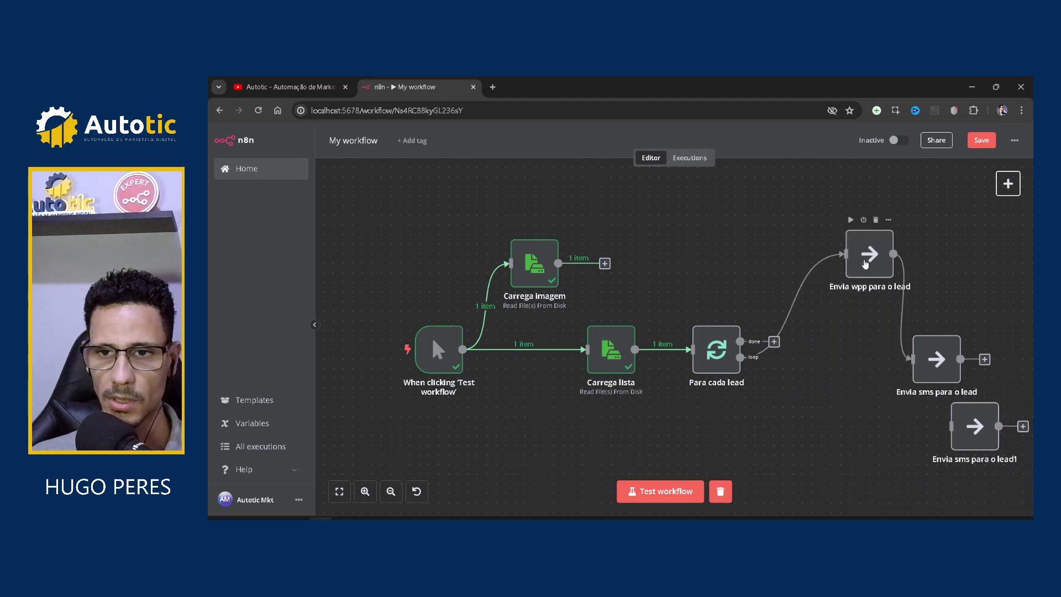
pyautogui.click(909, 306)
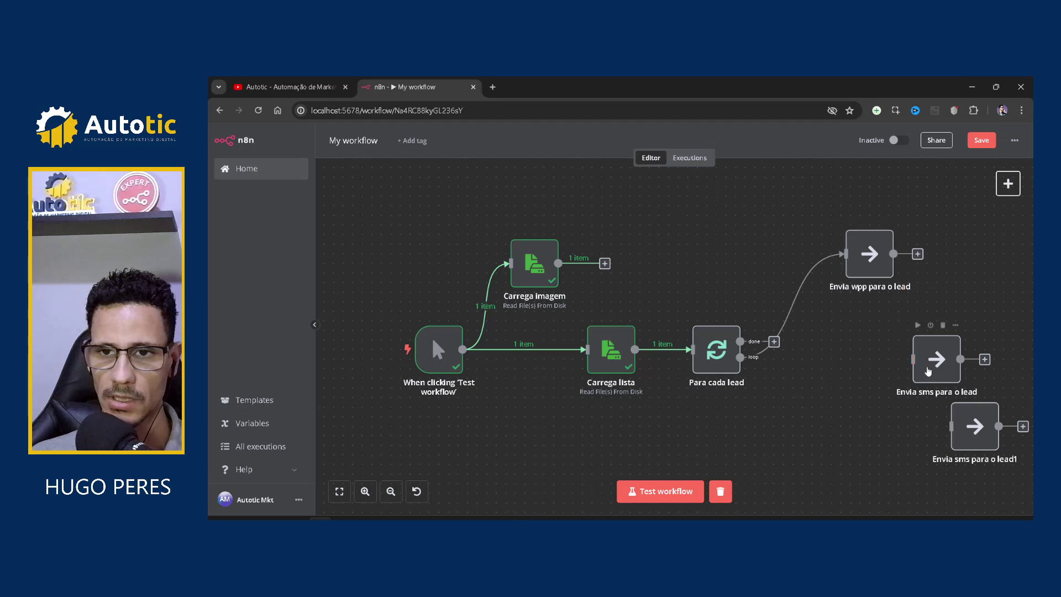
pyautogui.moveTo(937, 370); pyautogui.dragTo(869, 350)
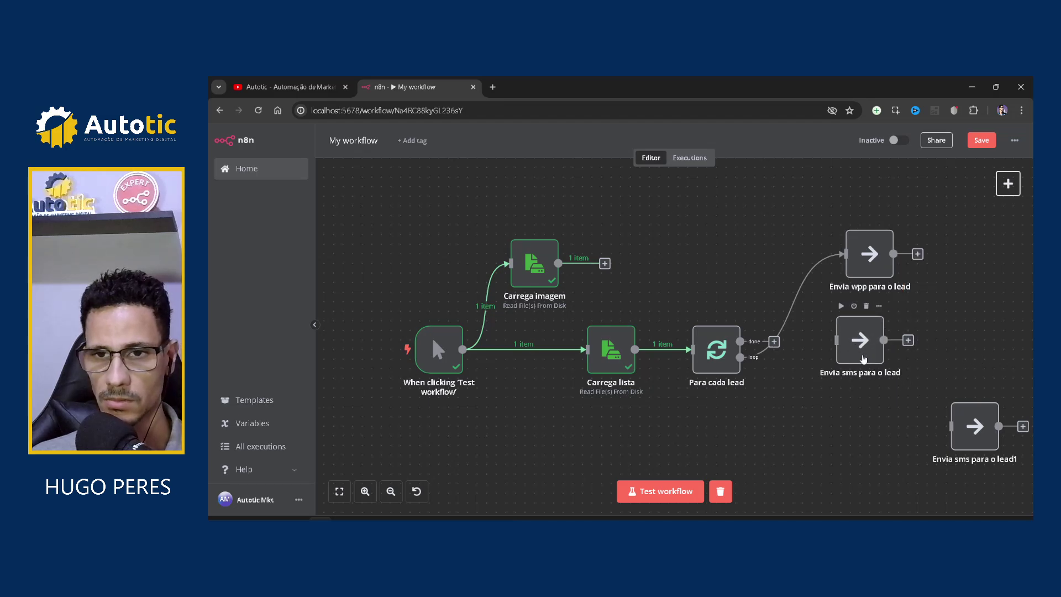
pyautogui.moveTo(750, 362); pyautogui.dragTo(876, 372)
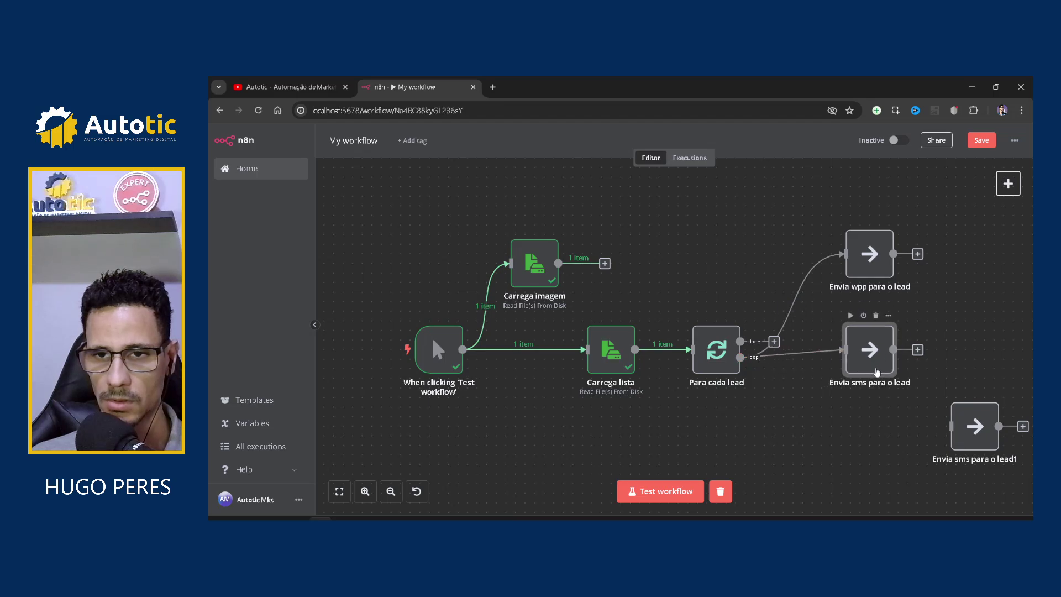
pyautogui.moveTo(957, 436); pyautogui.dragTo(984, 369)
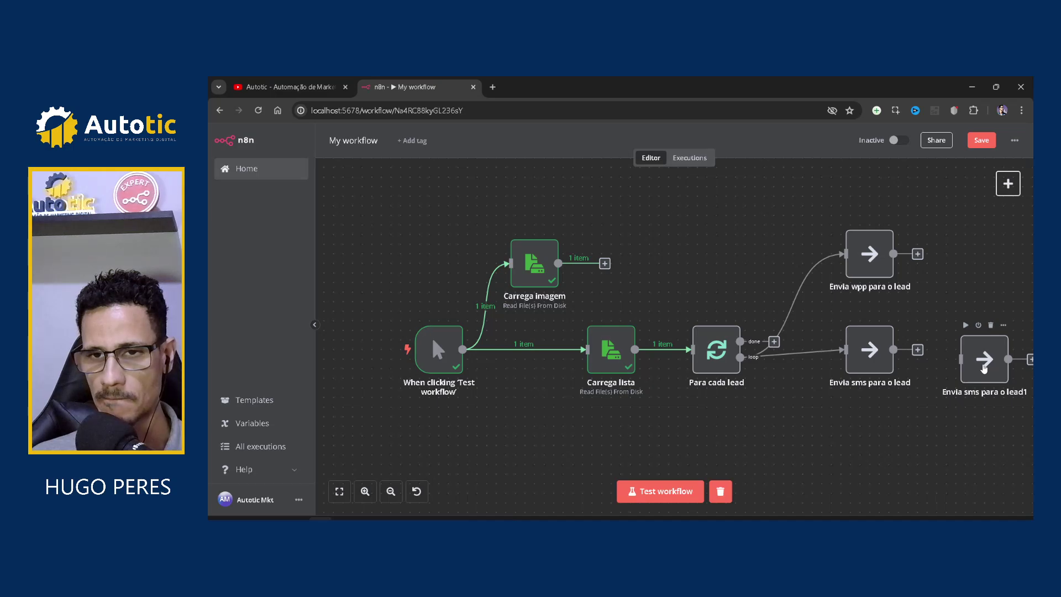
# Undo the parallel branching so the WhatsApp and SMS nodes follow each other in series again.
pyautogui.hotkey('ctrl', 'z')
pyautogui.hotkey('ctrl', 'z')
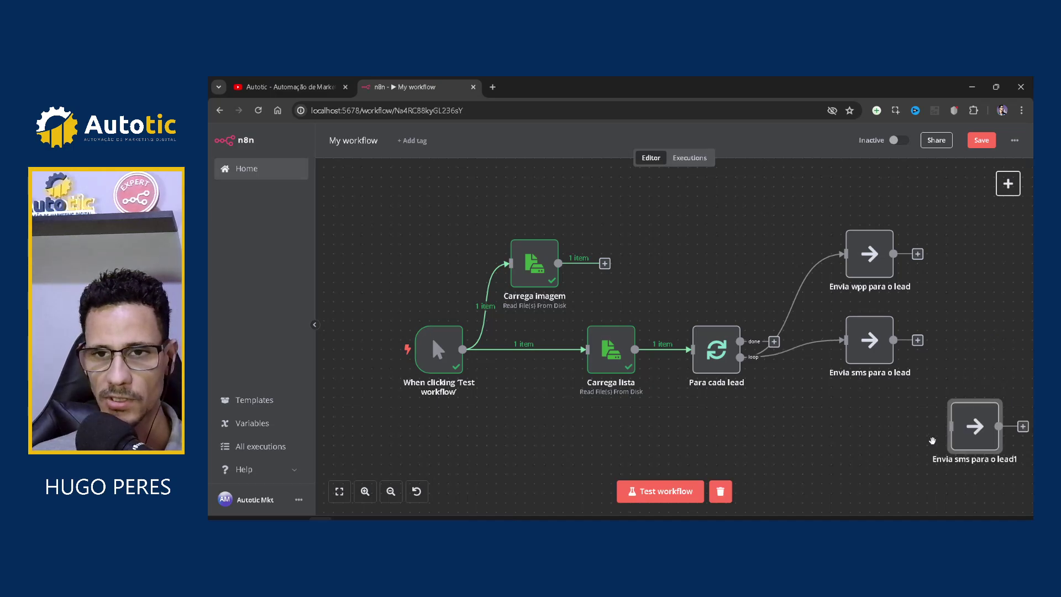
pyautogui.hotkey('ctrl', 'z')
pyautogui.hotkey('ctrl', 'z')
pyautogui.hotkey('ctrl', 'z')
pyautogui.hotkey('ctrl', 'z')
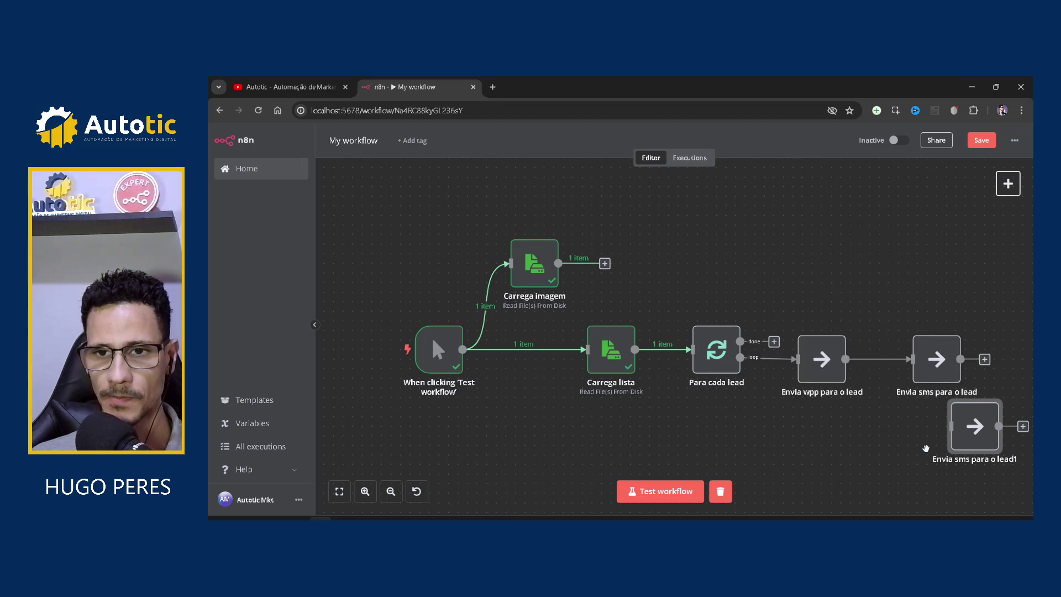
pyautogui.hotkey('ctrl', 'z')
pyautogui.hotkey('ctrl', 'z')
# Place the duplicated SMS node after Envia sms para o lead and connect that node's output to it.
pyautogui.hotkey('ctrl', 'z')
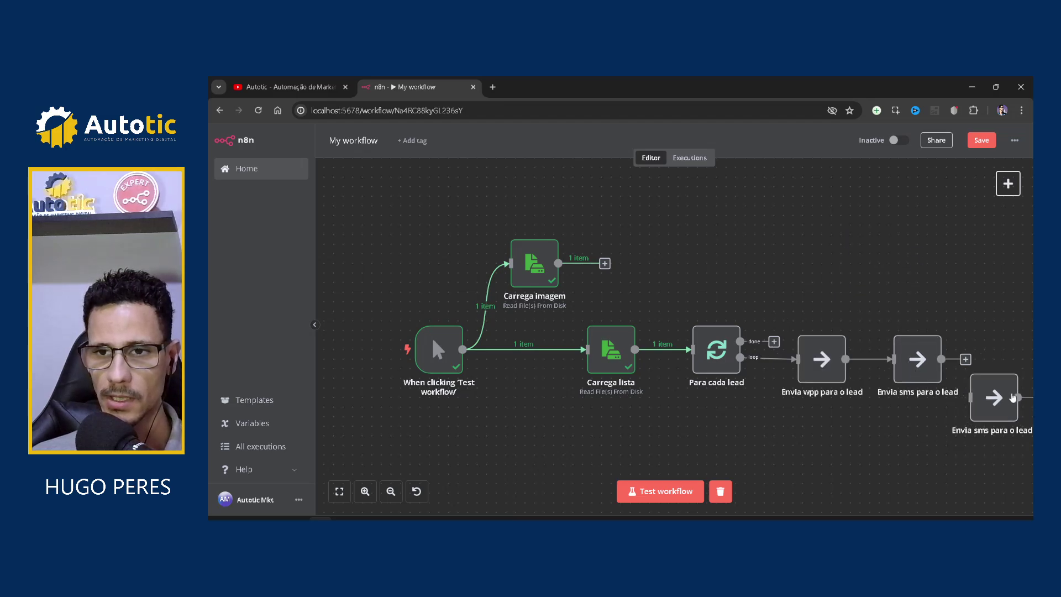
pyautogui.hotkey('ctrl', 'z')
pyautogui.hotkey('ctrl', 'z')
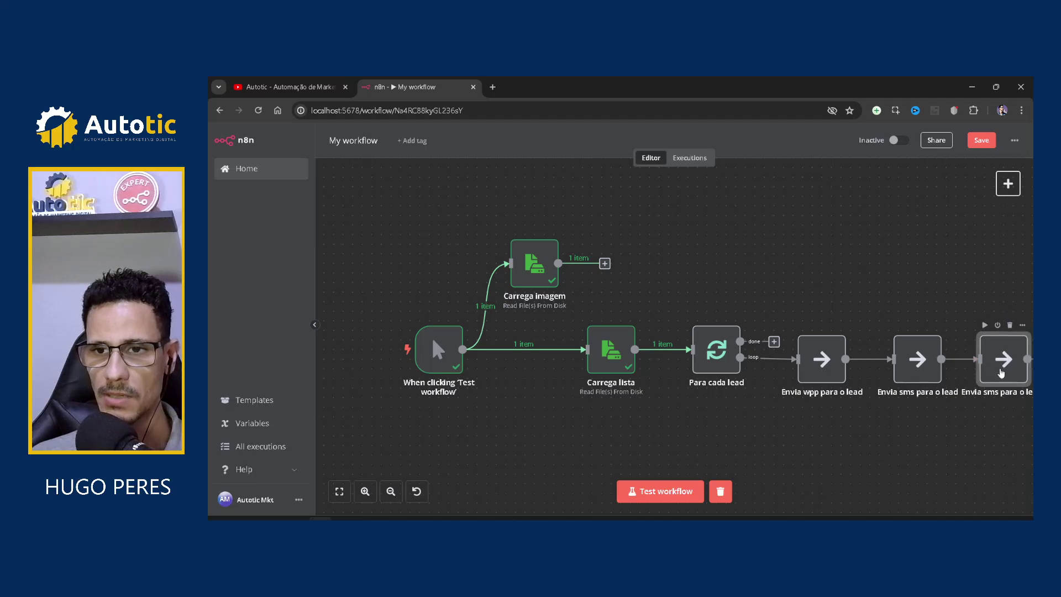
# Rename the duplicated node at the end of the loop branch as Envia email para o lead.
pyautogui.doubleClick(995, 380)
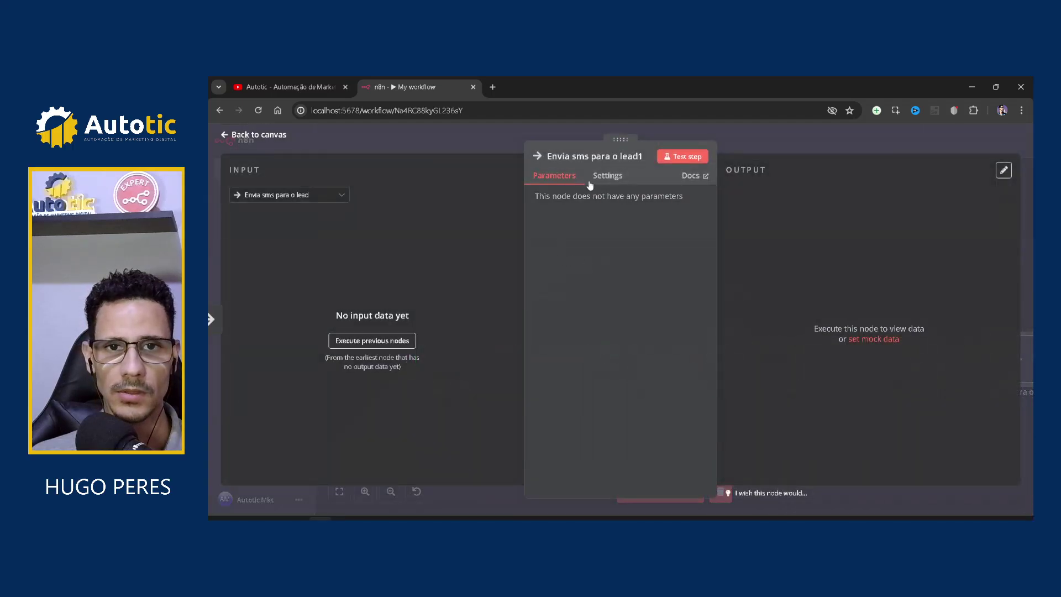
pyautogui.click(608, 156)
pyautogui.moveTo(695, 150); pyautogui.dragTo(754, 152)
pyautogui.write('email')
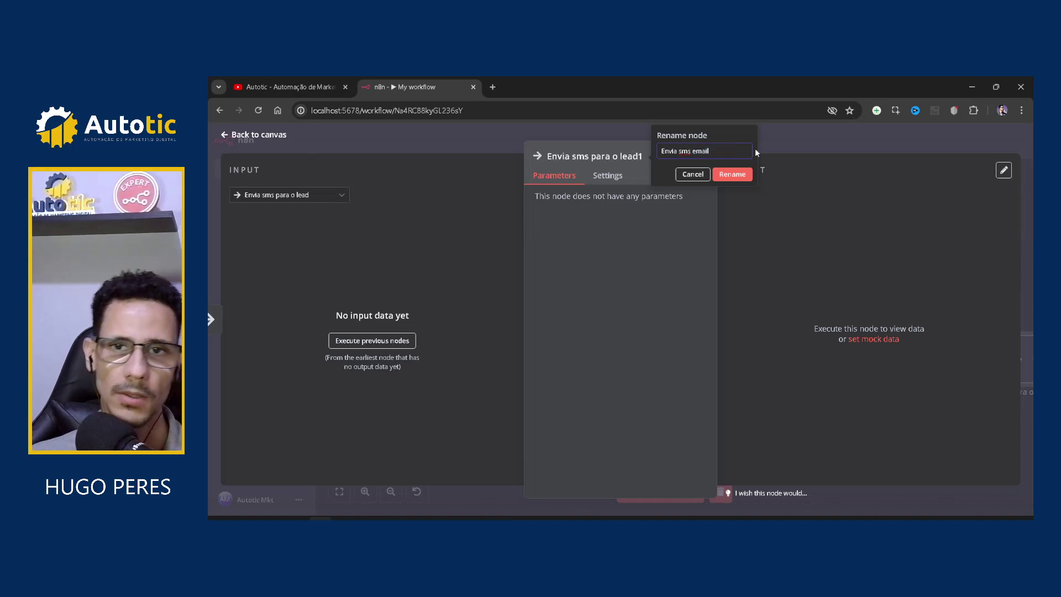
pyautogui.doubleClick(684, 151)
pyautogui.press('BackSpace')
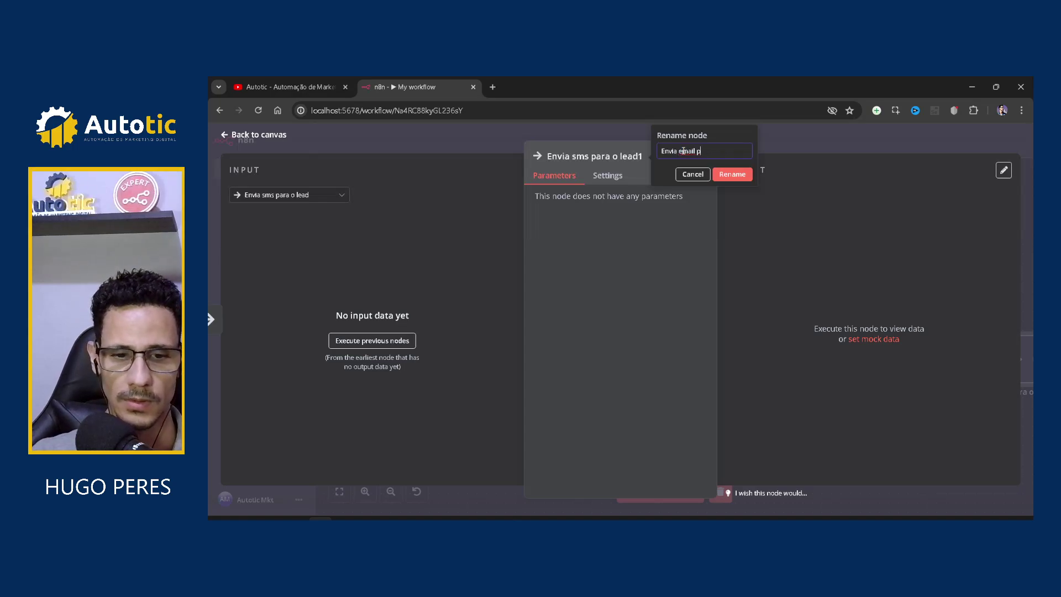
pyautogui.press('End')
pyautogui.write('para o')
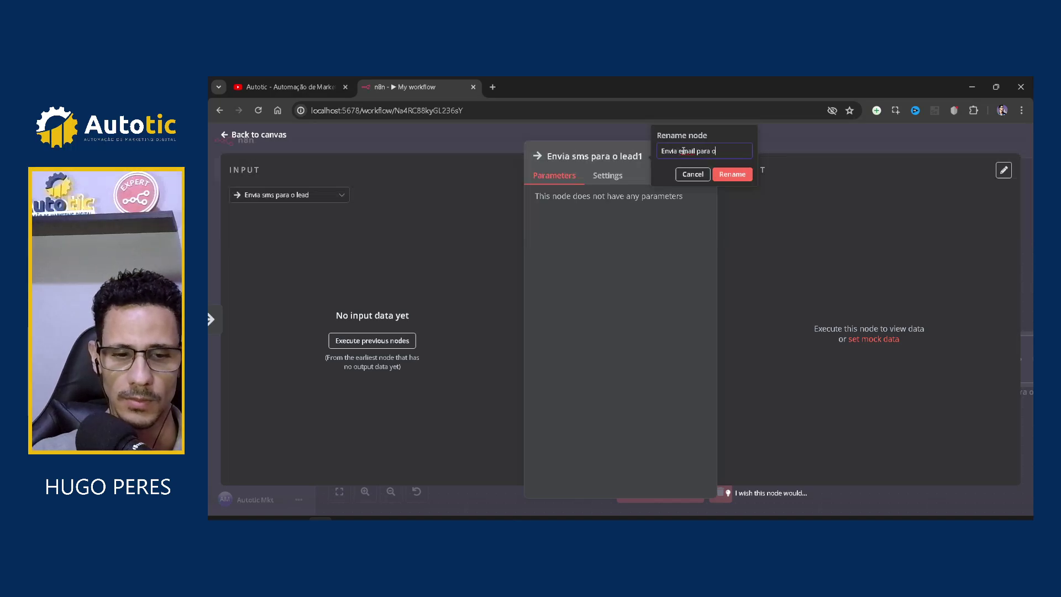
pyautogui.write(' lead')
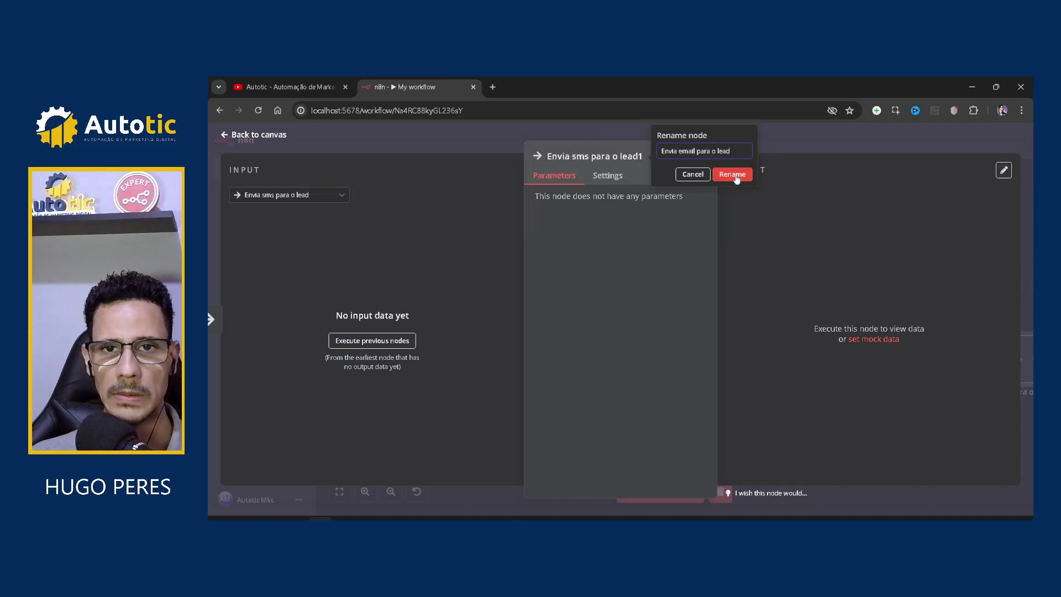
pyautogui.click(732, 174)
pyautogui.press('Escape')
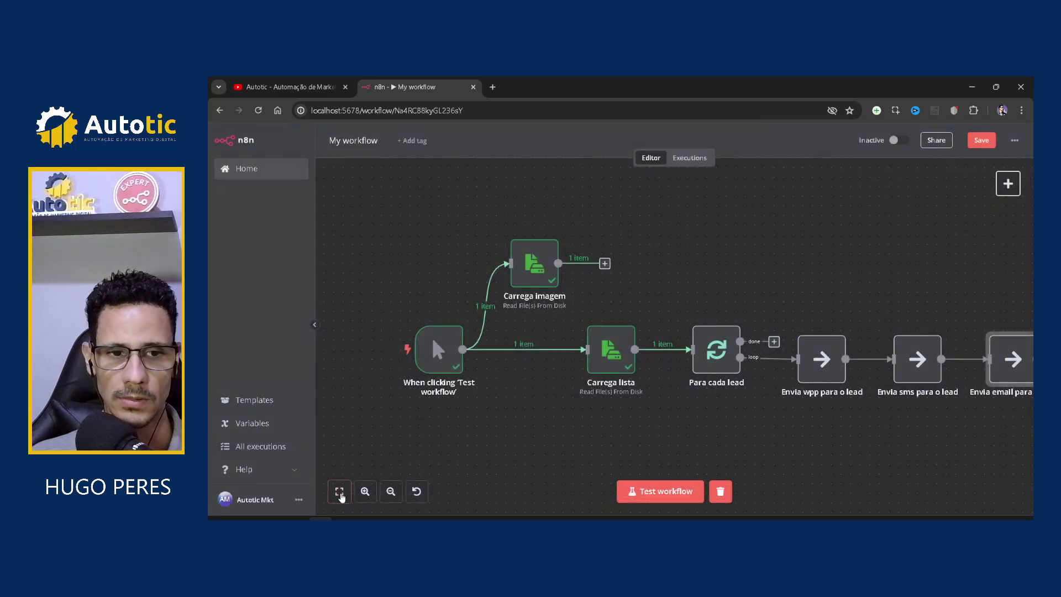
# Add a Wait node connected to the output of Envia email para o lead.
pyautogui.click(340, 491)
pyautogui.moveTo(973, 358); pyautogui.dragTo(955, 393)
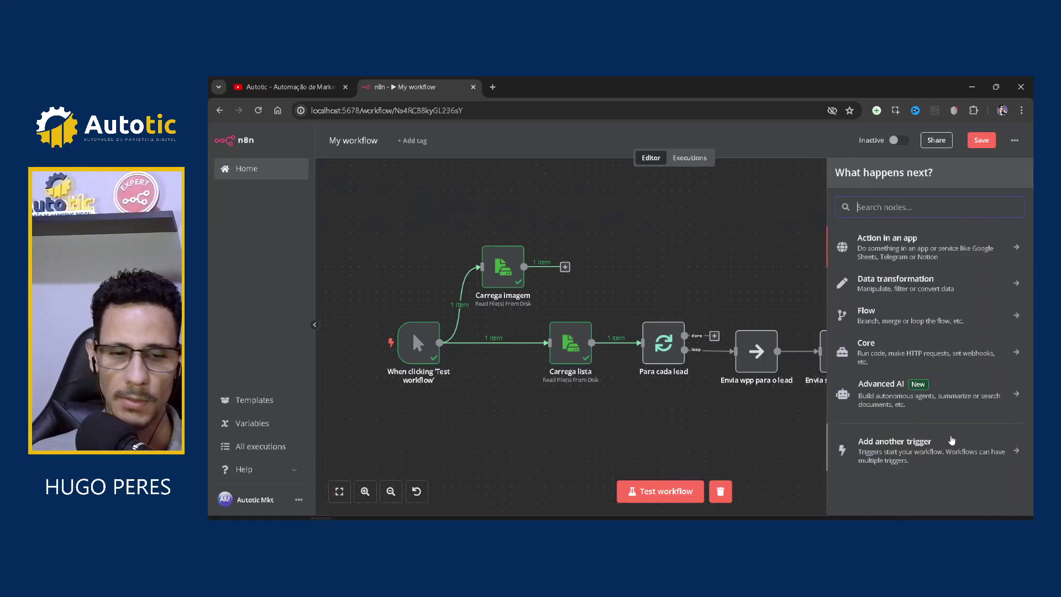
pyautogui.write('wai')
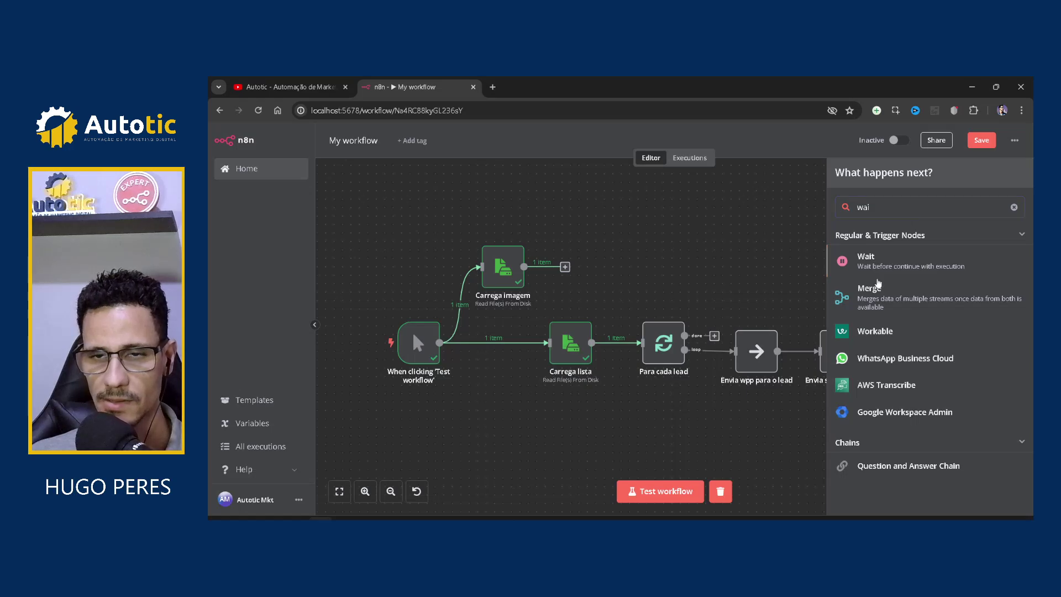
pyautogui.click(873, 261)
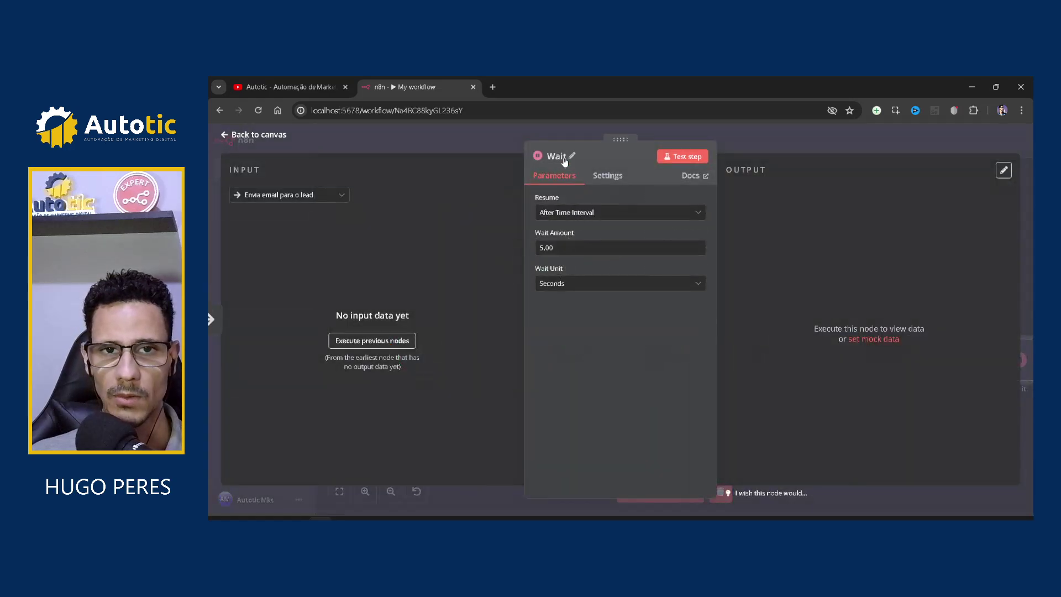
# Rename the Wait node as Aguarda 5s and return to the canvas.
pyautogui.click(557, 156)
pyautogui.write('Agua')
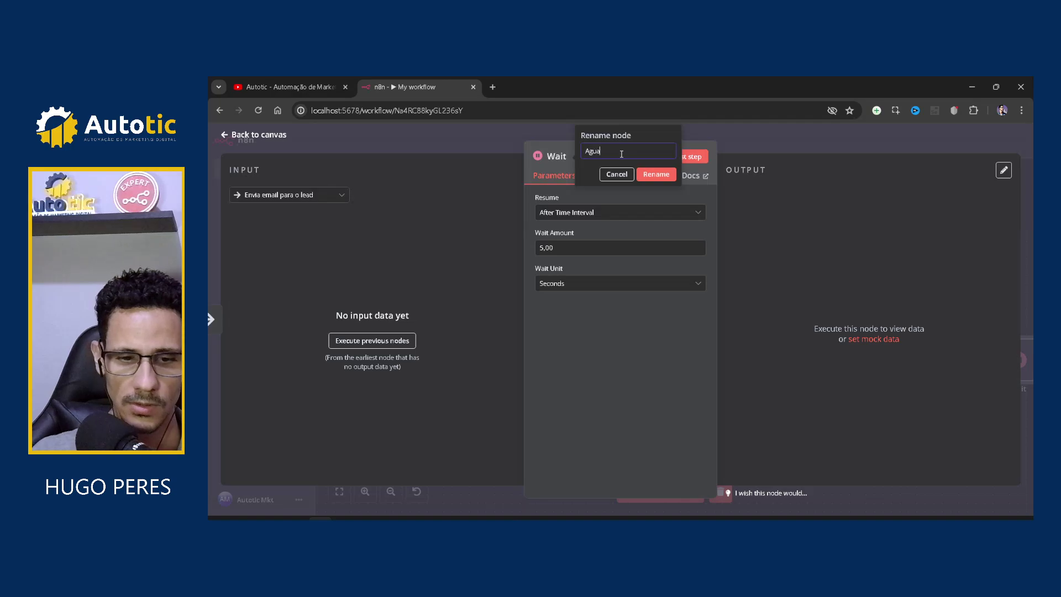
pyautogui.write('rda 5')
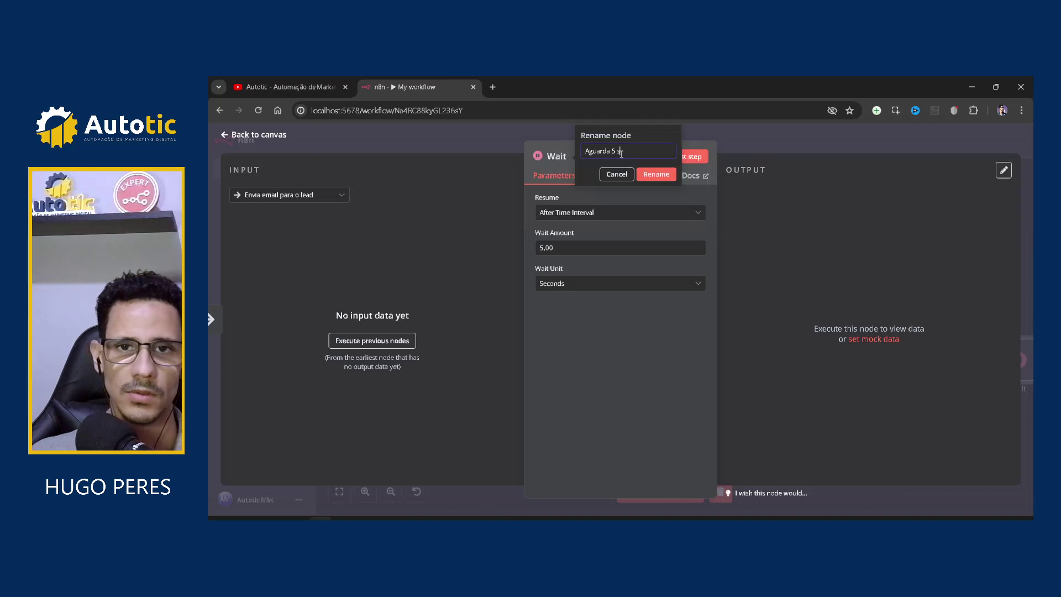
pyautogui.write(' s')
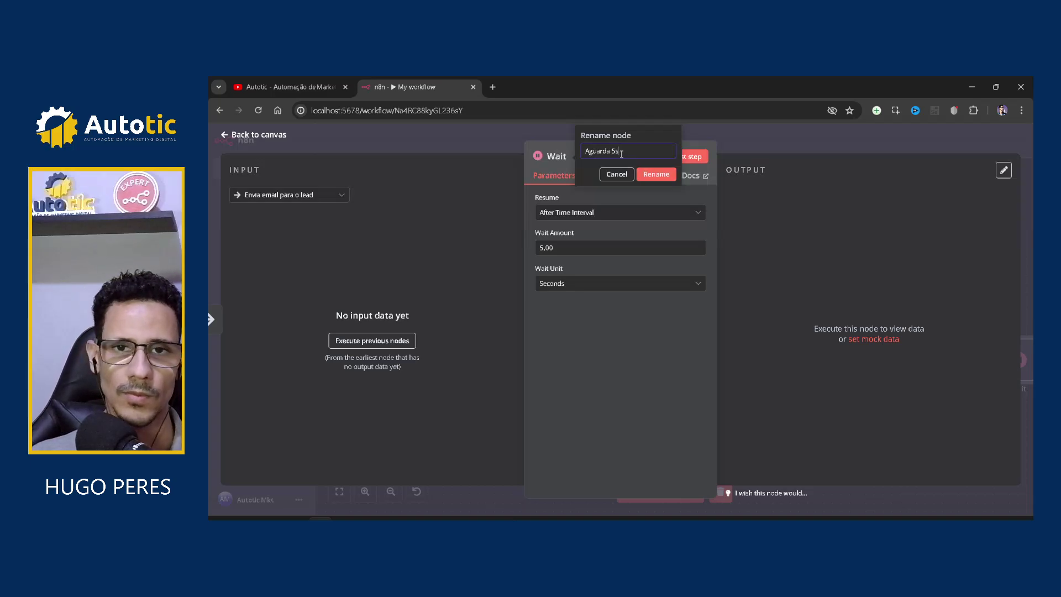
pyautogui.click(663, 174)
pyautogui.click(781, 145)
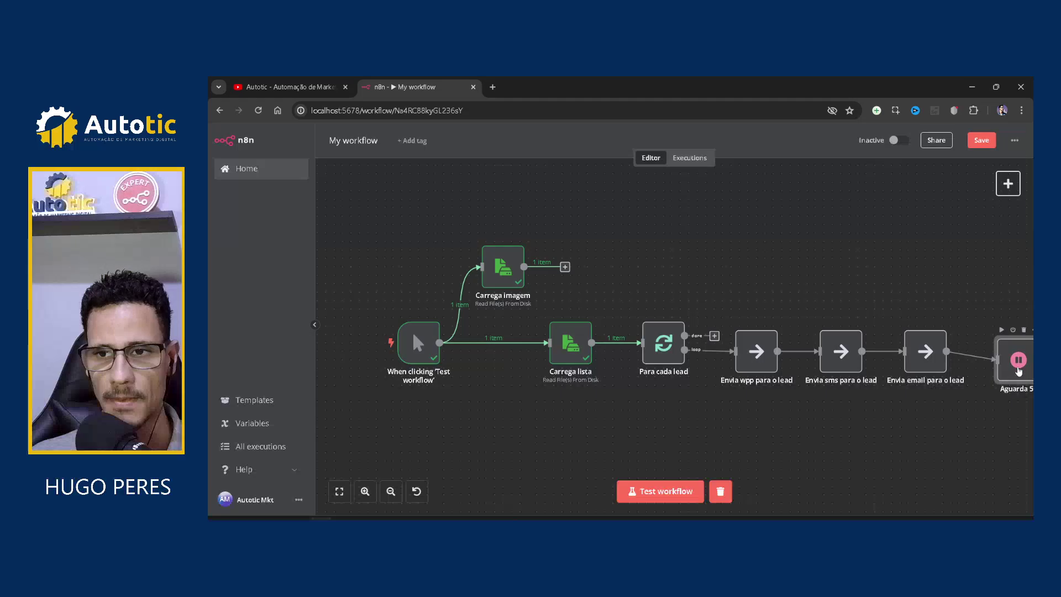
# Connect Aguarda 5s's output back to Para cada lead and space the loop branch nodes evenly.
pyautogui.click(339, 491)
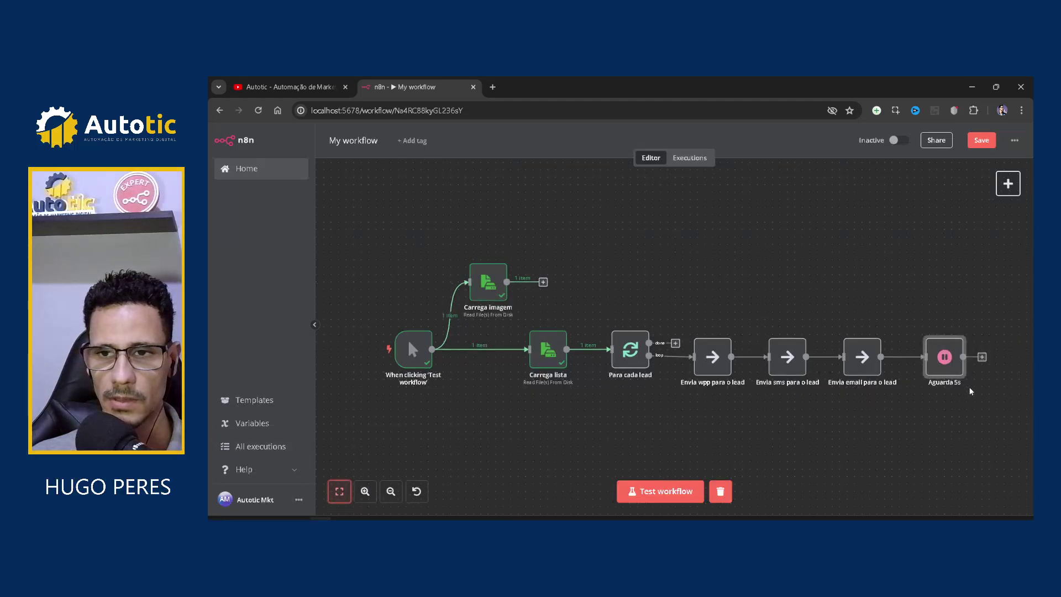
pyautogui.moveTo(963, 357); pyautogui.dragTo(620, 376)
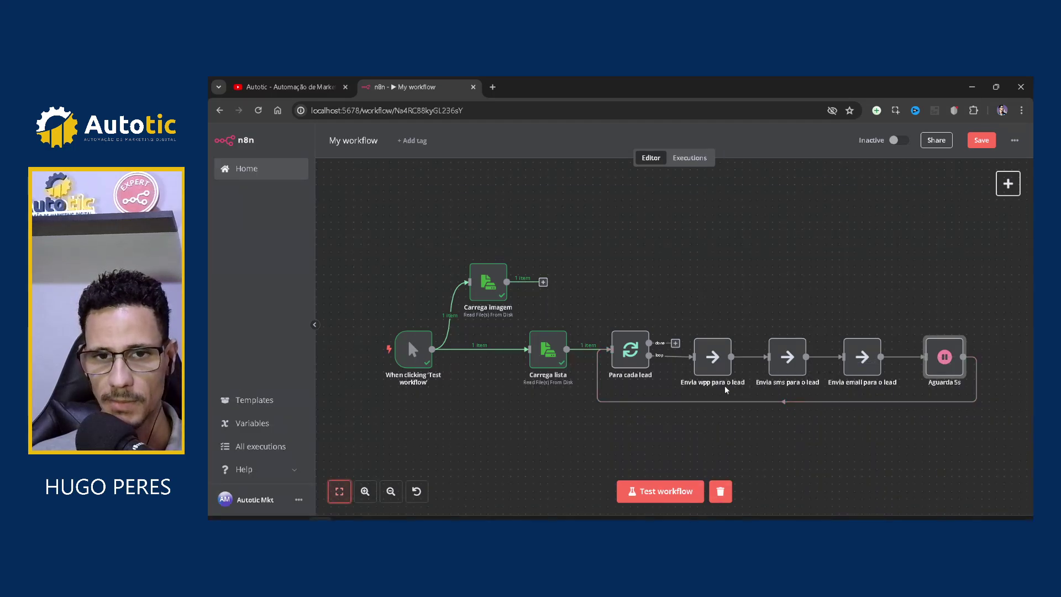
pyautogui.moveTo(926, 369); pyautogui.dragTo(933, 369)
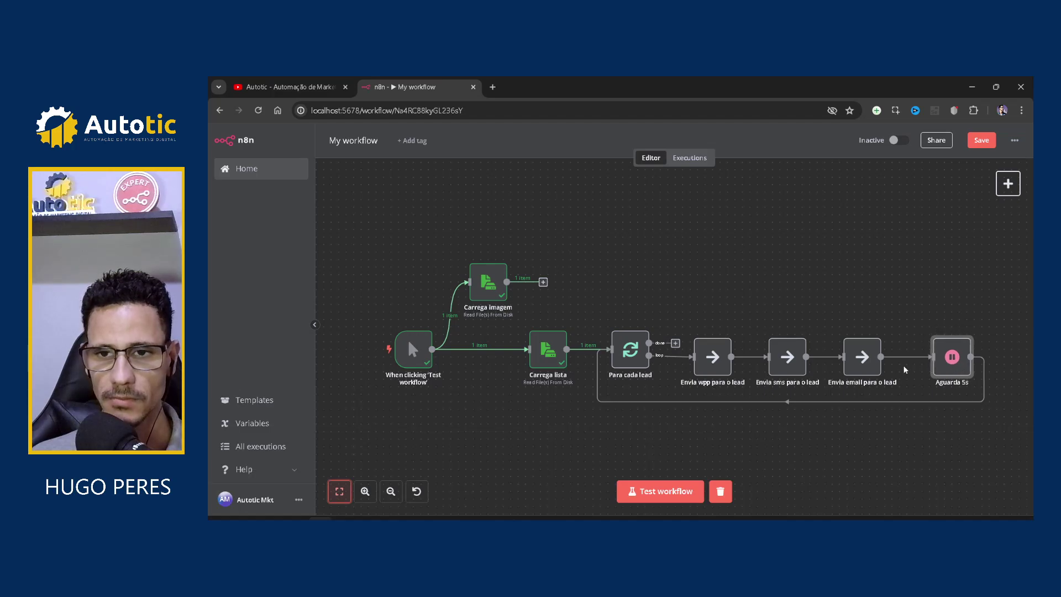
pyautogui.moveTo(863, 365); pyautogui.dragTo(871, 365)
pyautogui.moveTo(709, 370); pyautogui.dragTo(716, 370)
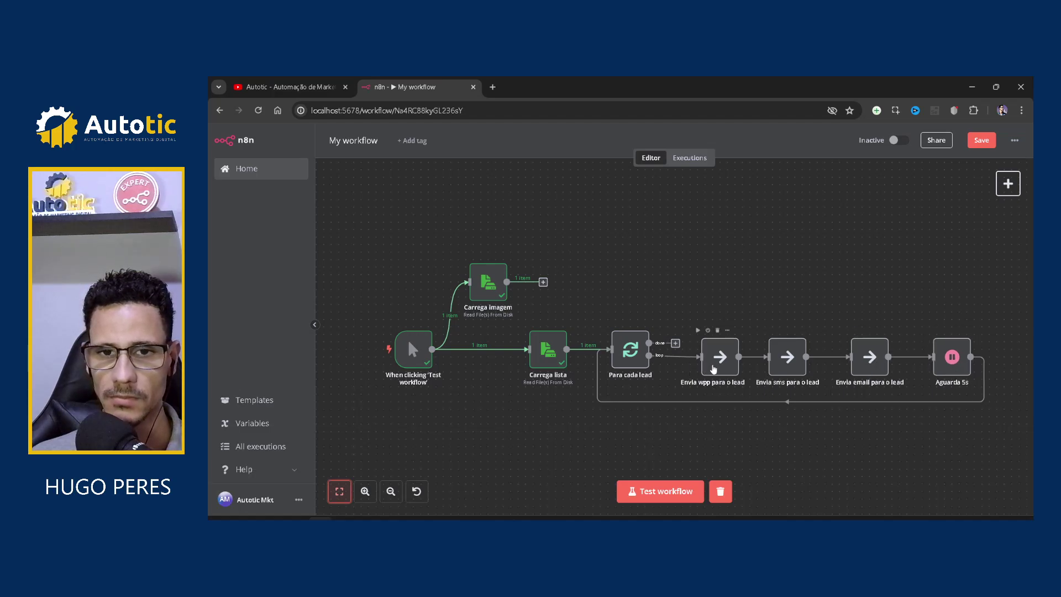
pyautogui.moveTo(784, 370); pyautogui.dragTo(791, 370)
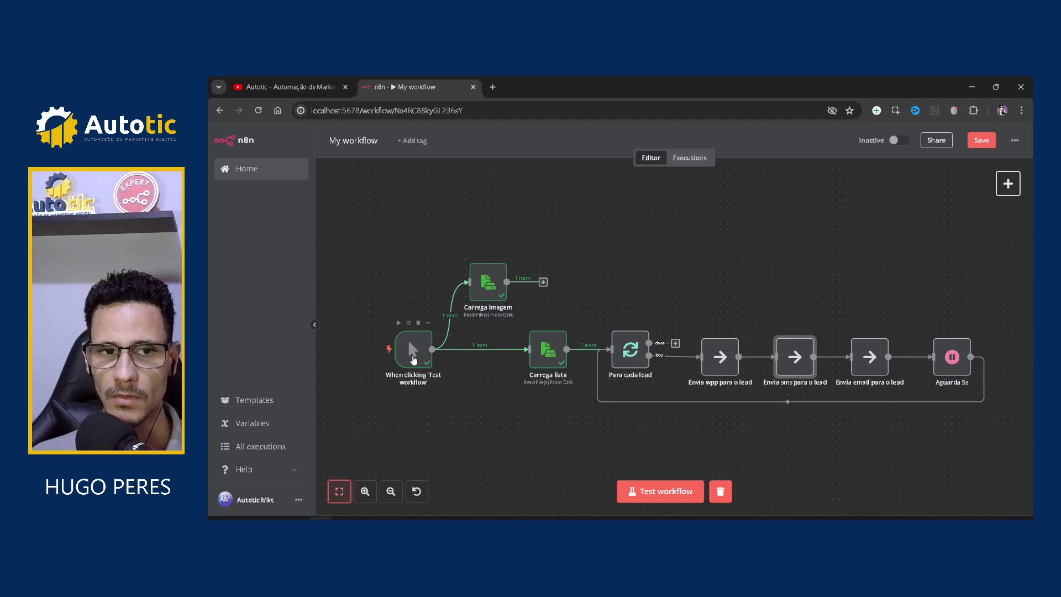
# Move the trigger, Carrega imagem and Carrega lista nodes away from Para cada lead to leave a gap before the loop.
pyautogui.moveTo(427, 356); pyautogui.dragTo(388, 353)
pyautogui.moveTo(500, 292); pyautogui.dragTo(471, 277)
pyautogui.moveTo(554, 363); pyautogui.dragTo(472, 363)
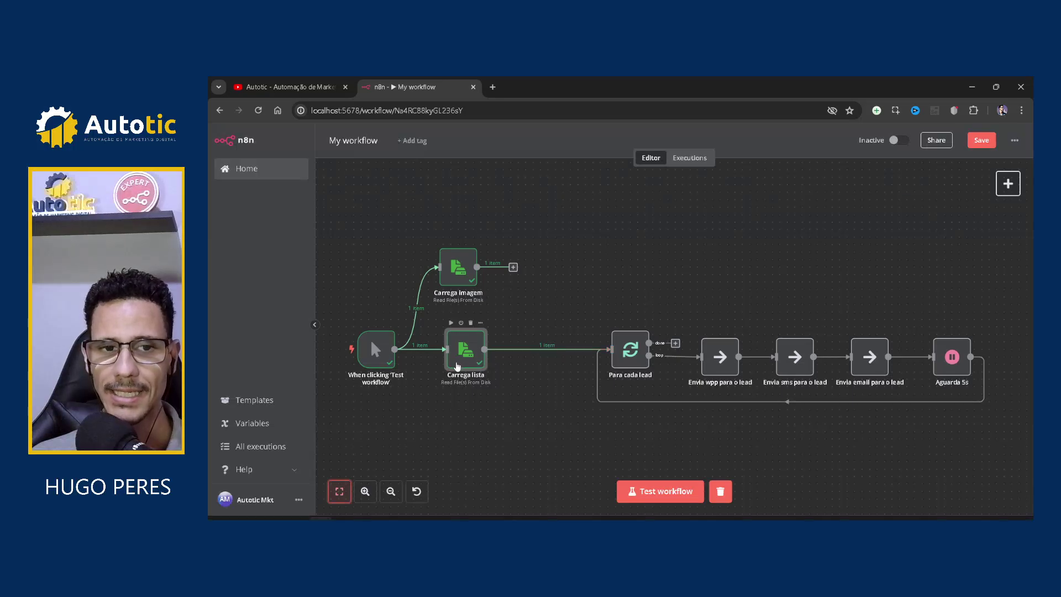
# Open the Carrega lista node to examine its file output.
pyautogui.doubleClick(461, 362)
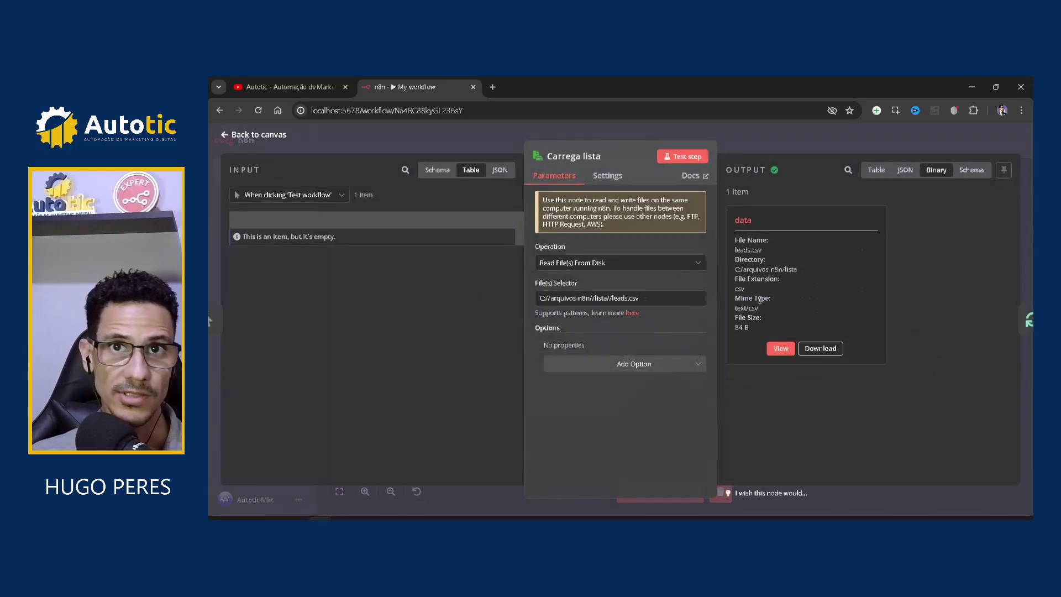
# Check the file details output by the Carrega lista node and return to the workflow canvas.
pyautogui.click(789, 152)
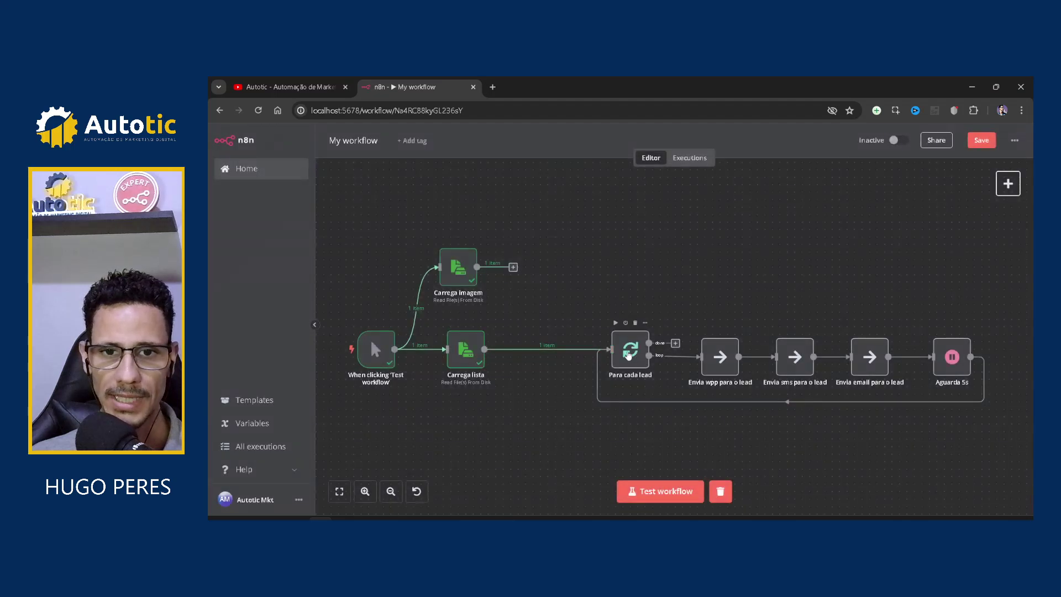
pyautogui.scroll(-3, 634, 355)
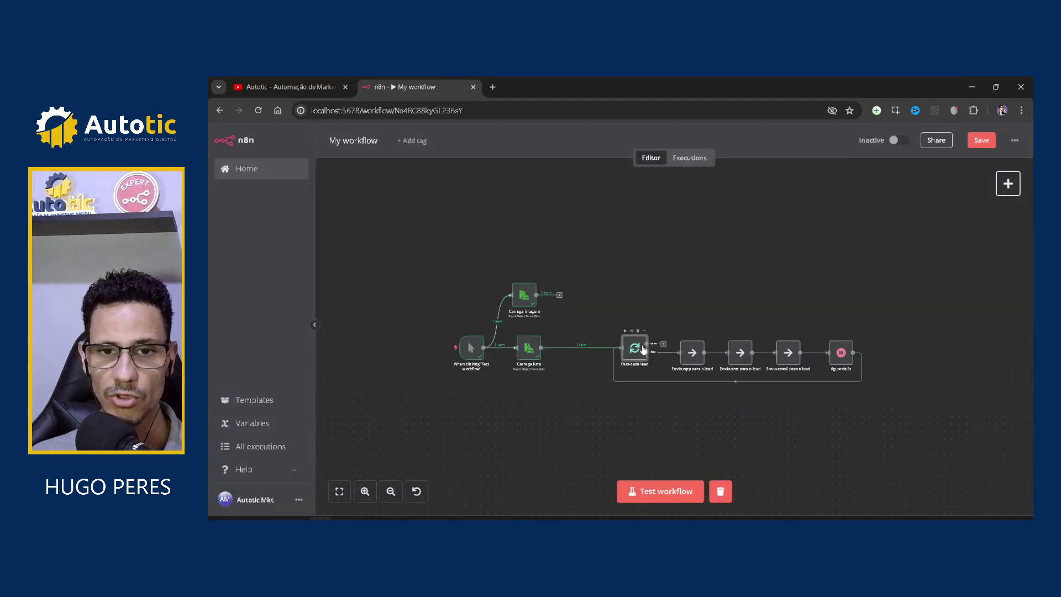
pyautogui.scroll(1, 635, 356)
pyautogui.scroll(4, 636, 356)
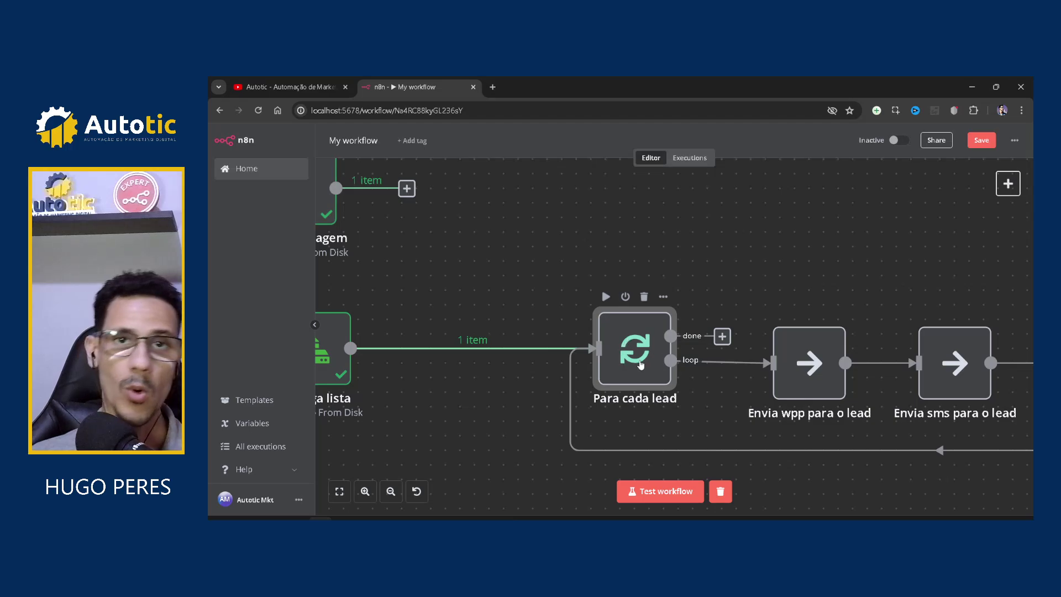
pyautogui.doubleClick(329, 373)
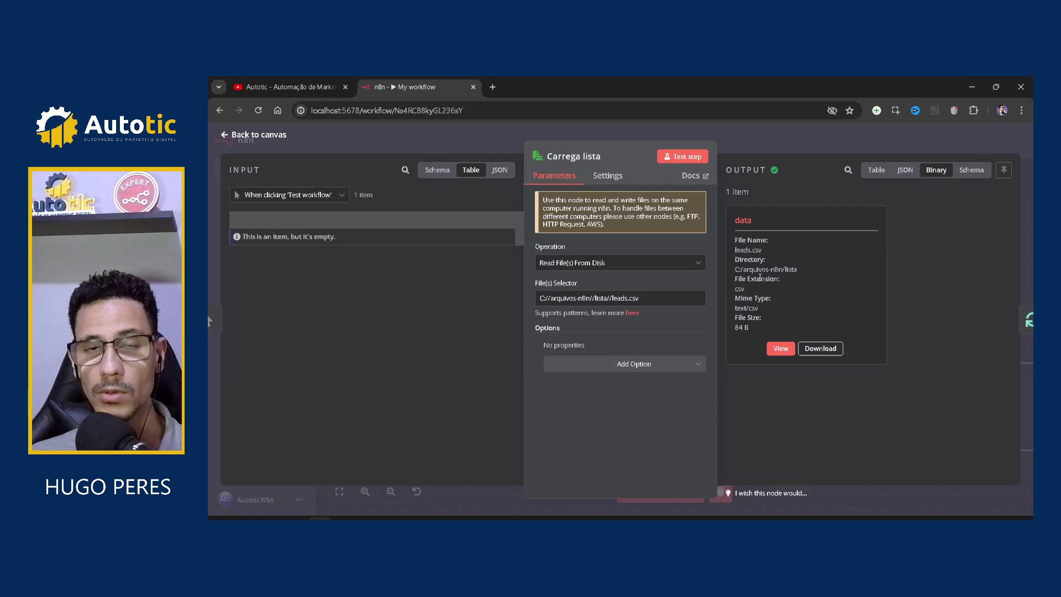
pyautogui.click(767, 150)
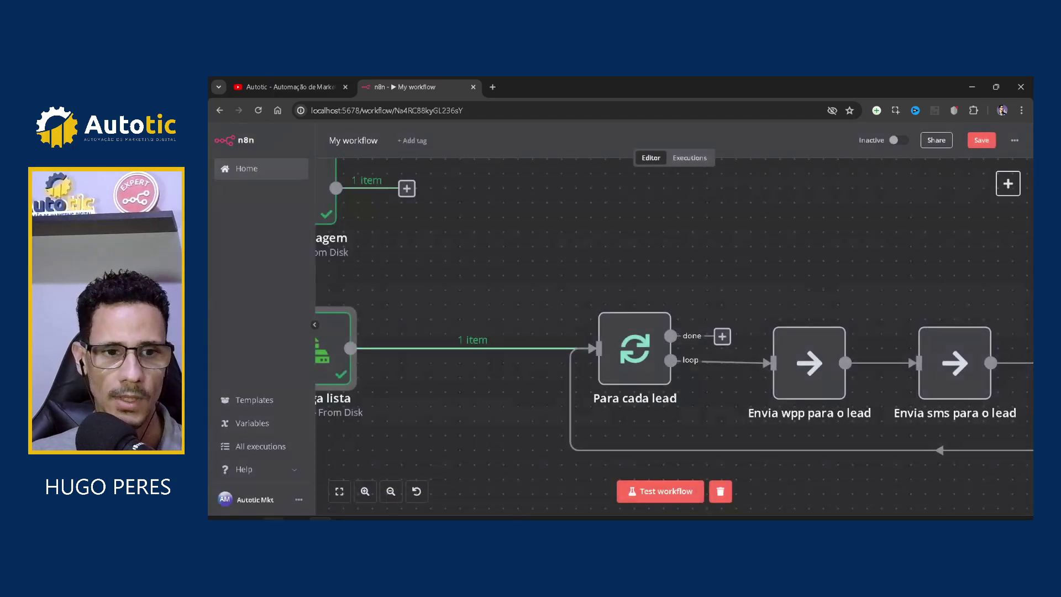
# Close the leftover file properties windows and switch to the lista folder in File Explorer.
pyautogui.moveTo(319, 516)
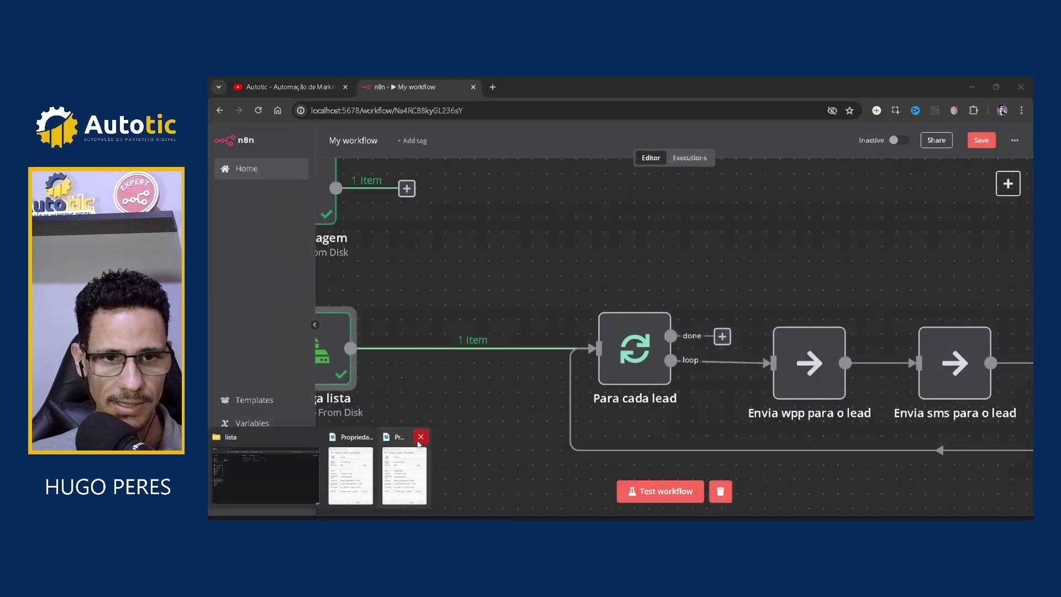
pyautogui.click(433, 478)
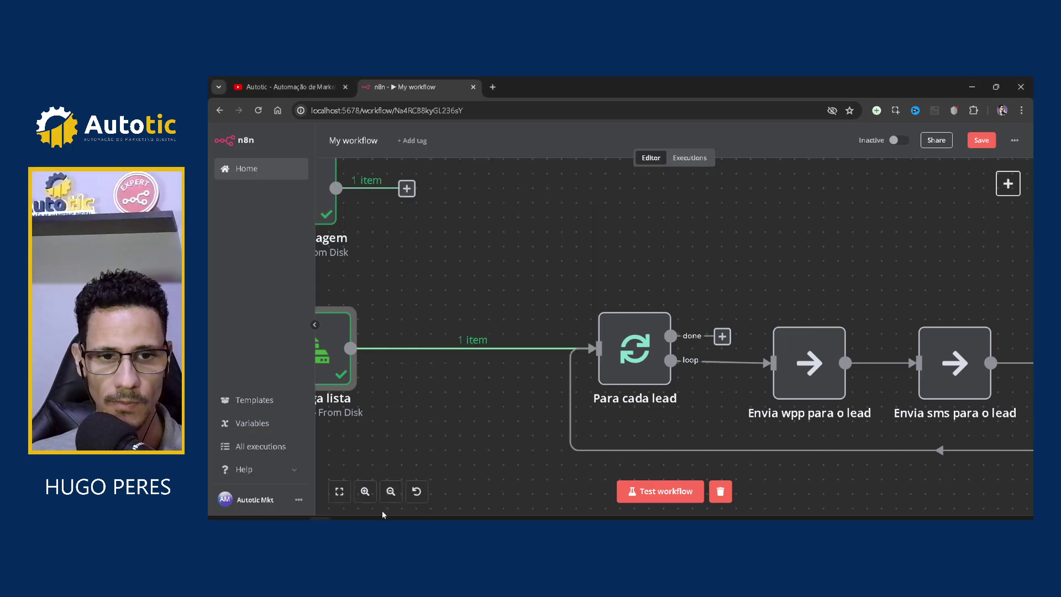
pyautogui.click(320, 515)
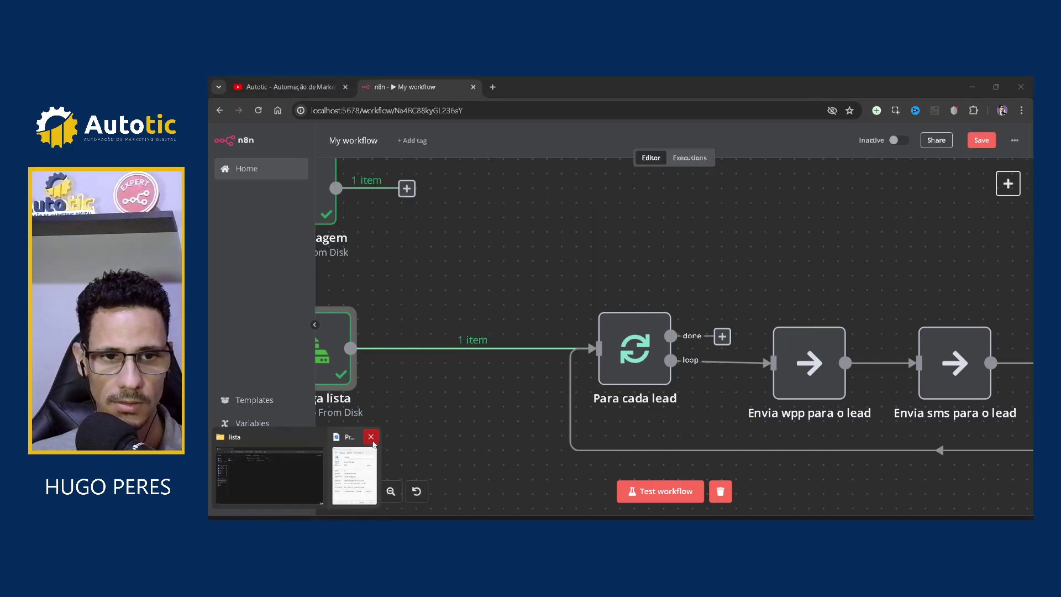
pyautogui.click(283, 479)
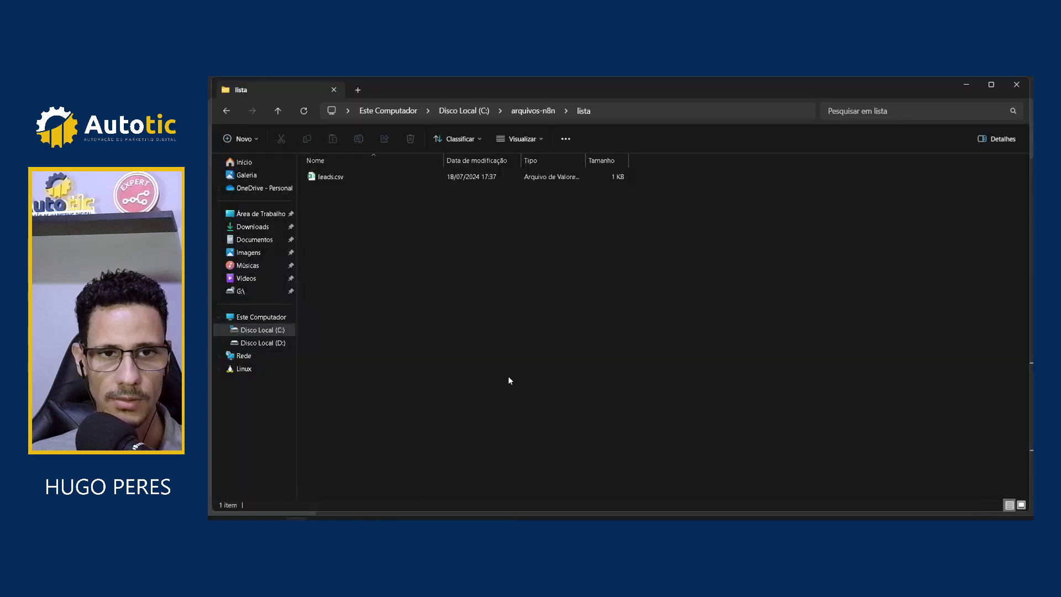
# Open leads.csv from the lista folder in Notepad++.
pyautogui.click(330, 178)
pyautogui.rightClick(329, 178)
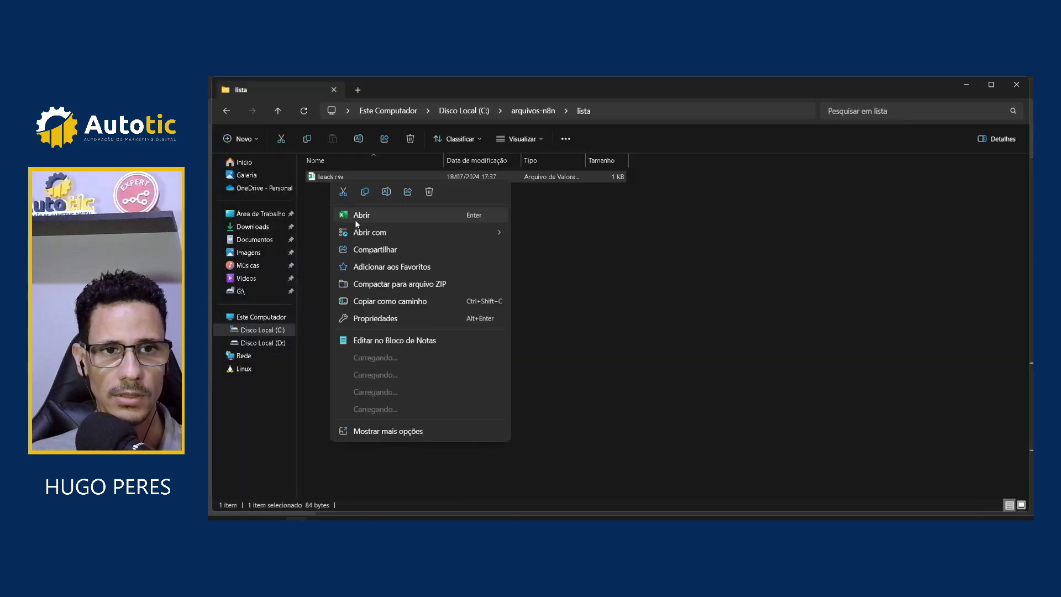
pyautogui.moveTo(456, 231)
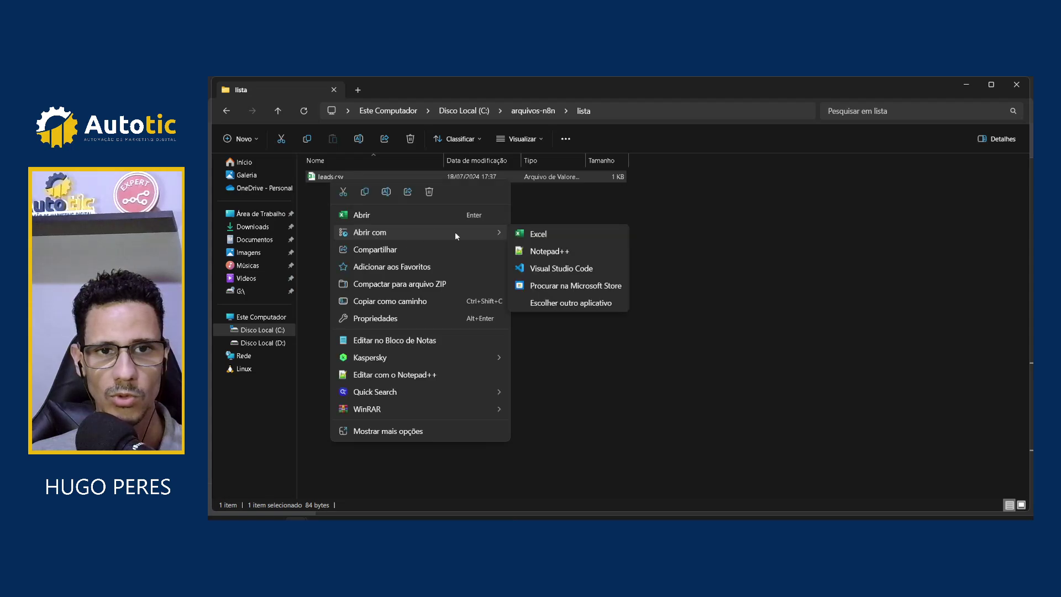
pyautogui.click(540, 251)
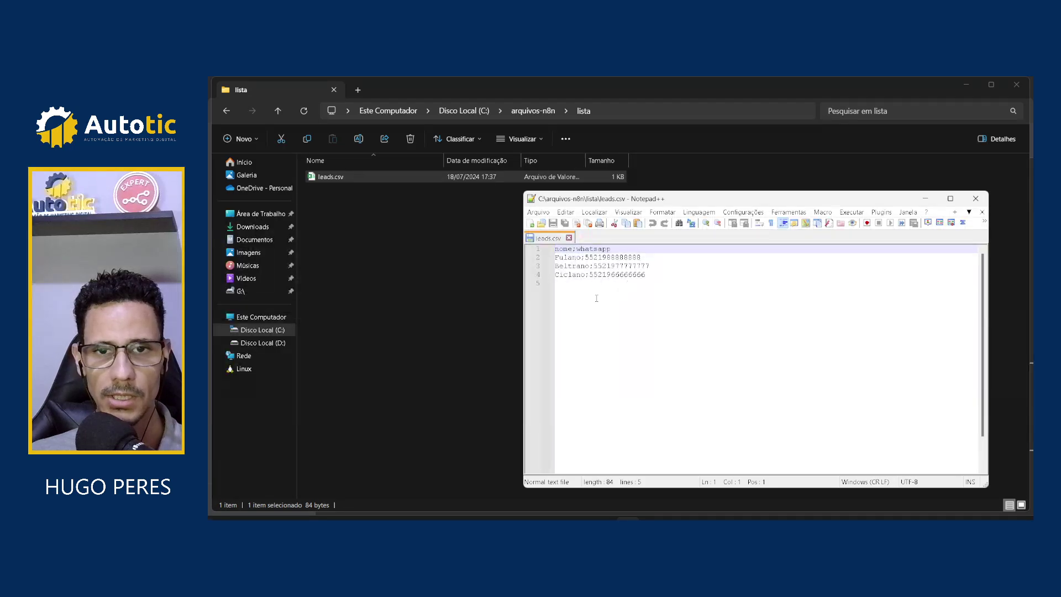
# Highlight the header and lead rows in leads.csv to examine the file's full contents.
pyautogui.click(597, 280)
pyautogui.hotkey('shift', 'Up')
pyautogui.hotkey('shift', 'Up')
pyautogui.hotkey('shift', 'Up')
pyautogui.hotkey('shift', 'Up')
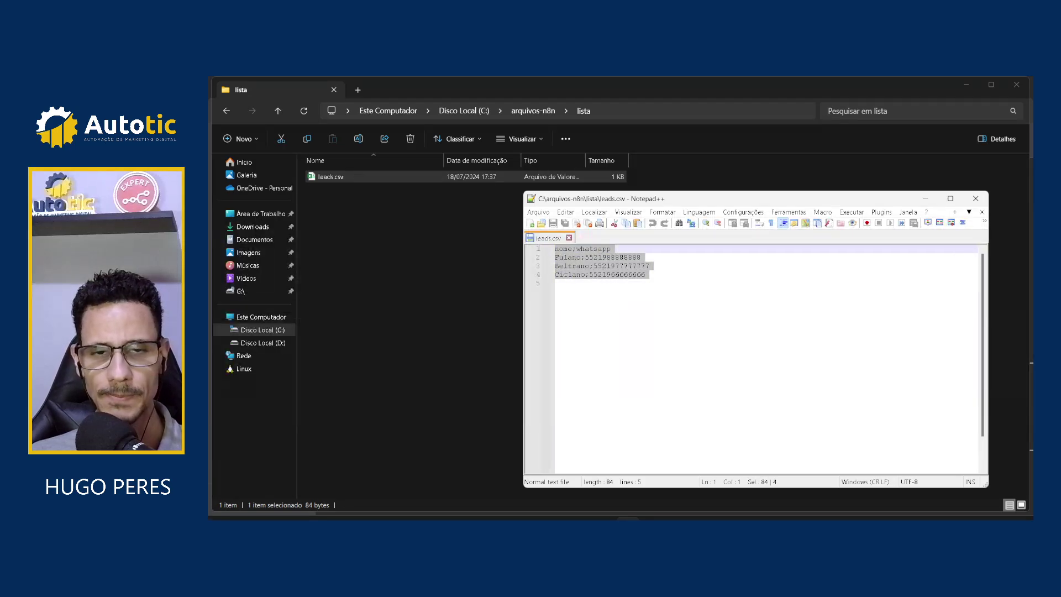
pyautogui.click(582, 267)
pyautogui.press('Up')
pyautogui.press('Up')
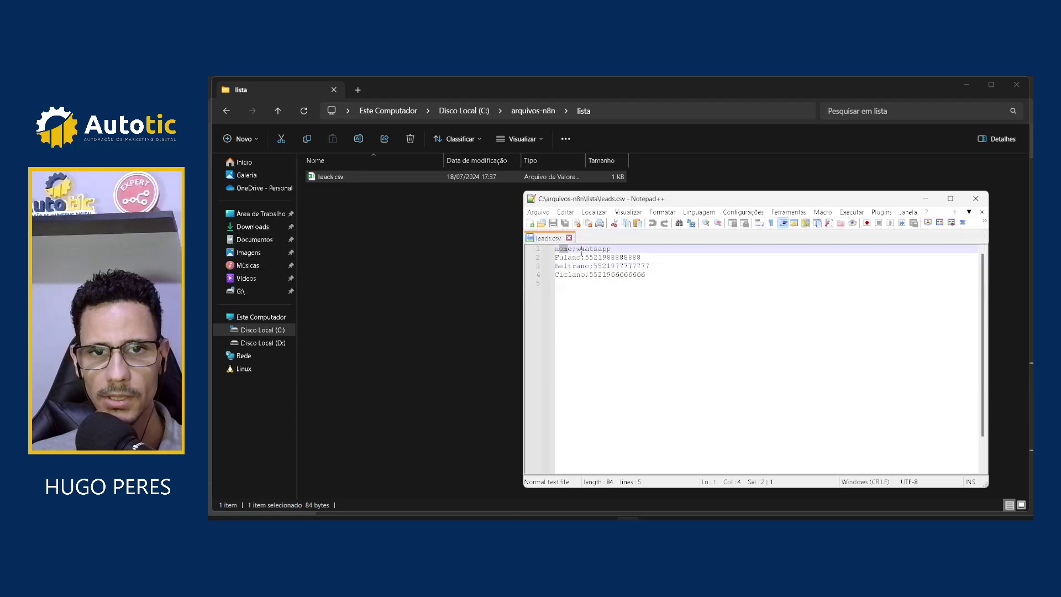
# Examine the nome and whatsapp header line and its separator, and close Notepad++.
pyautogui.click(603, 250)
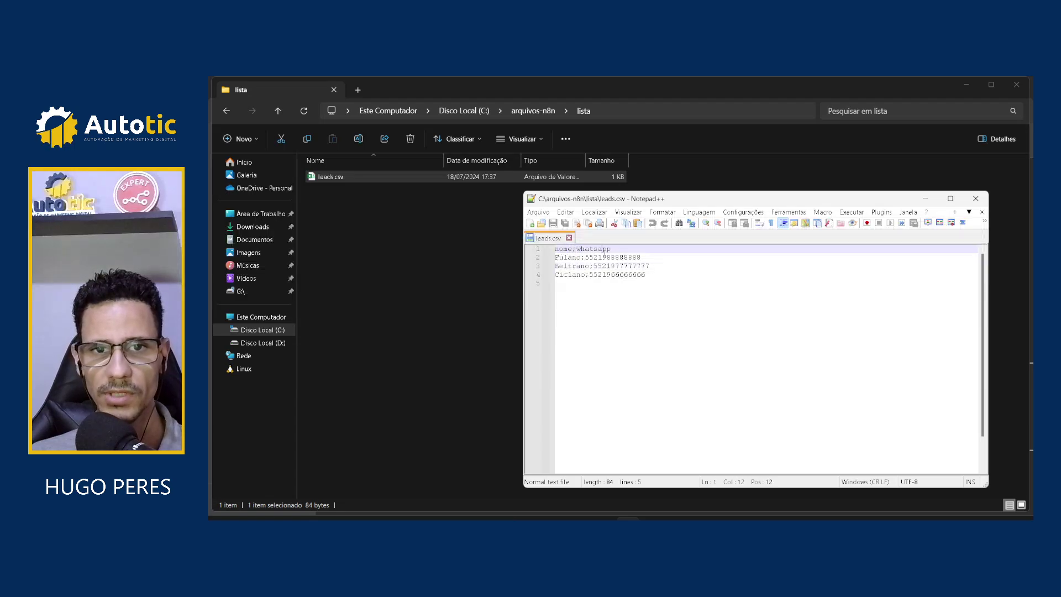
pyautogui.moveTo(615, 250); pyautogui.dragTo(554, 250)
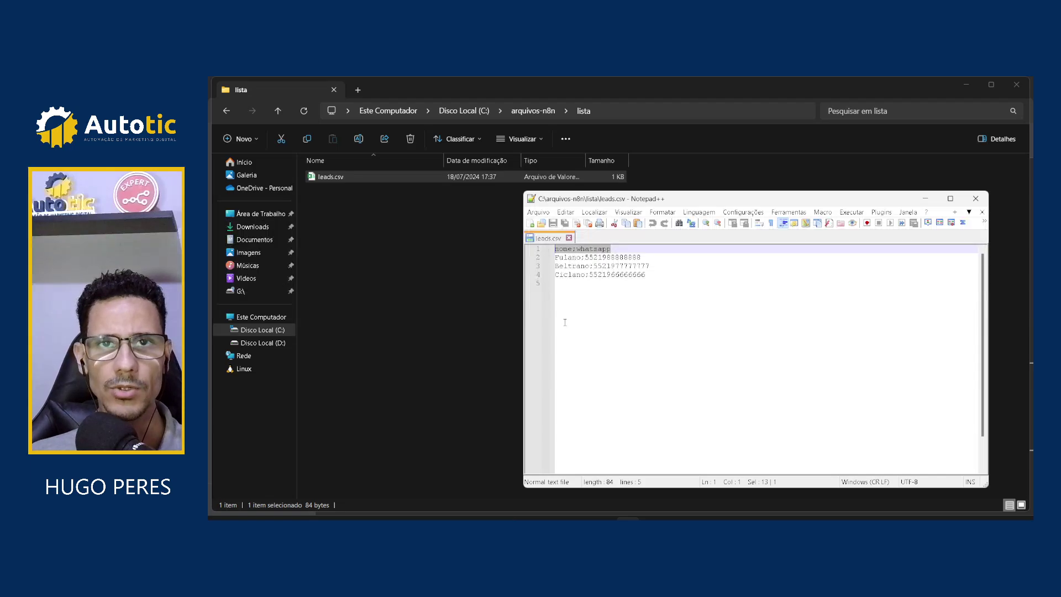
pyautogui.click(587, 273)
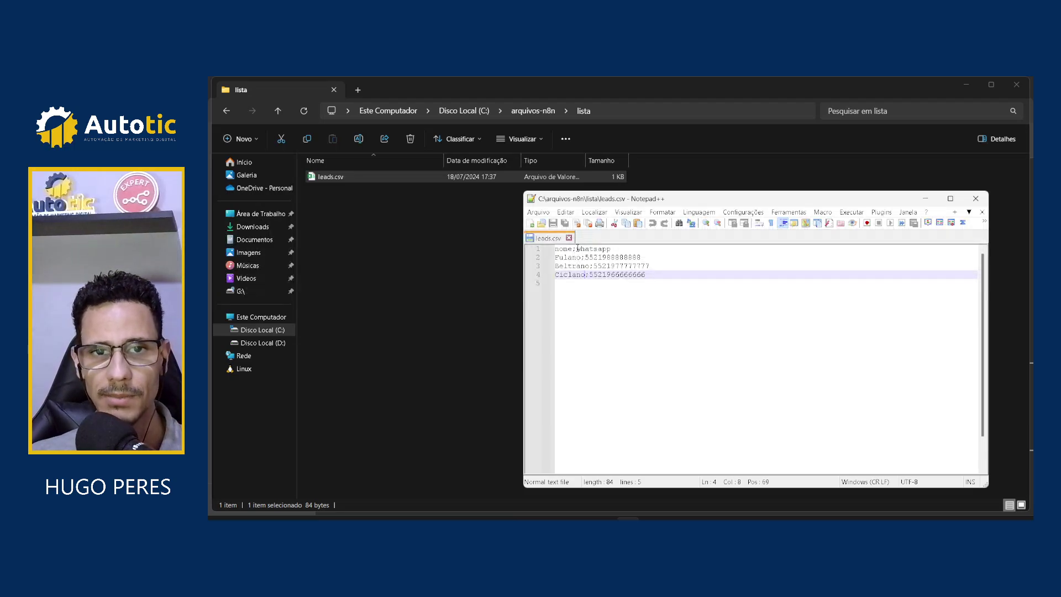
pyautogui.moveTo(578, 248); pyautogui.dragTo(574, 249)
pyautogui.click(976, 199)
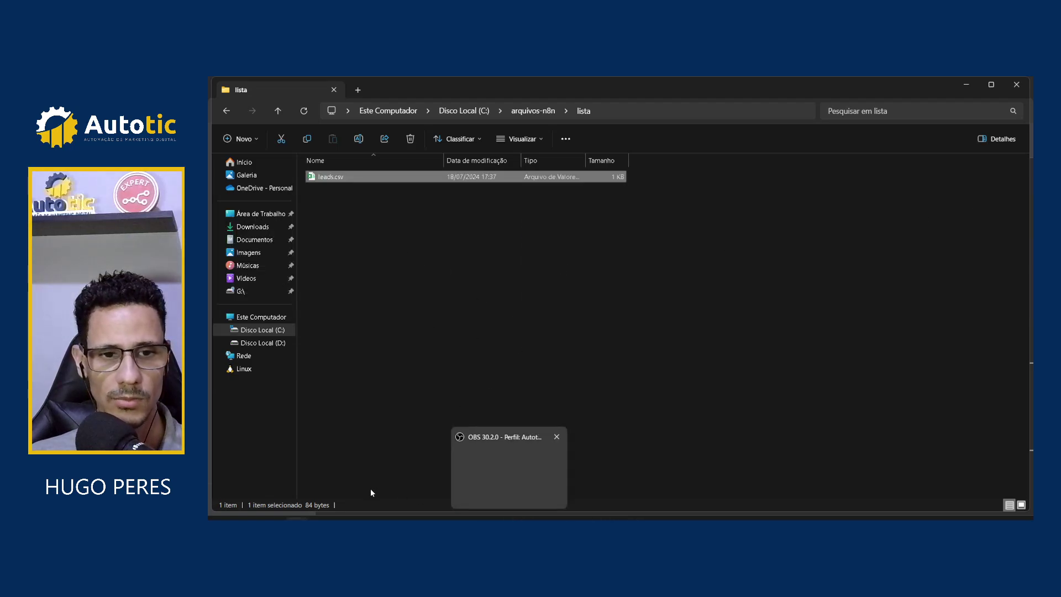
# Reopen leads.csv in Notepad++ and examine the separator between the name and WhatsApp columns in the header and lead rows.
pyautogui.rightClick(335, 182)
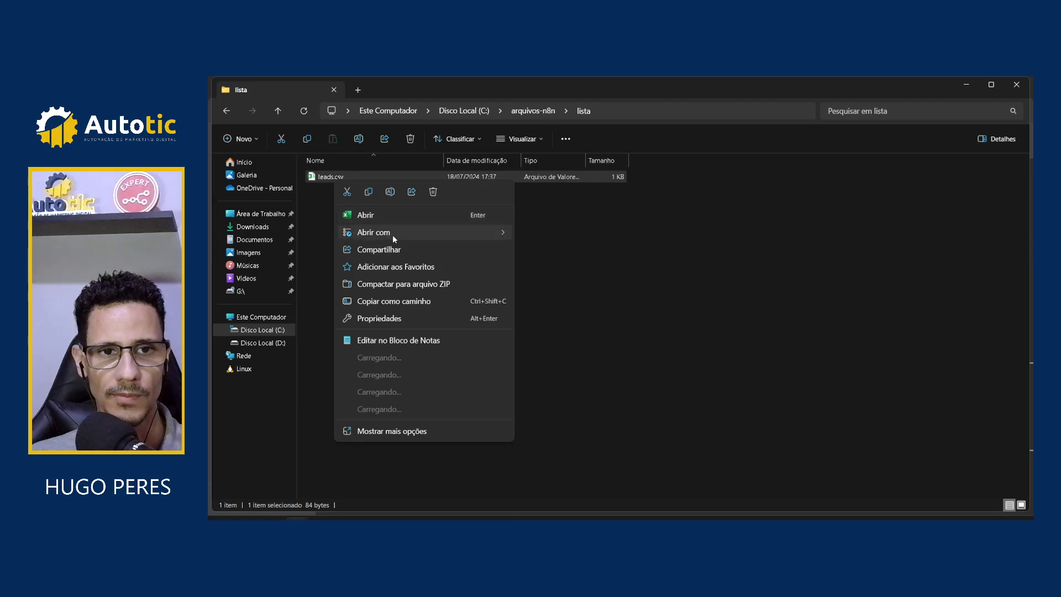
pyautogui.moveTo(495, 233)
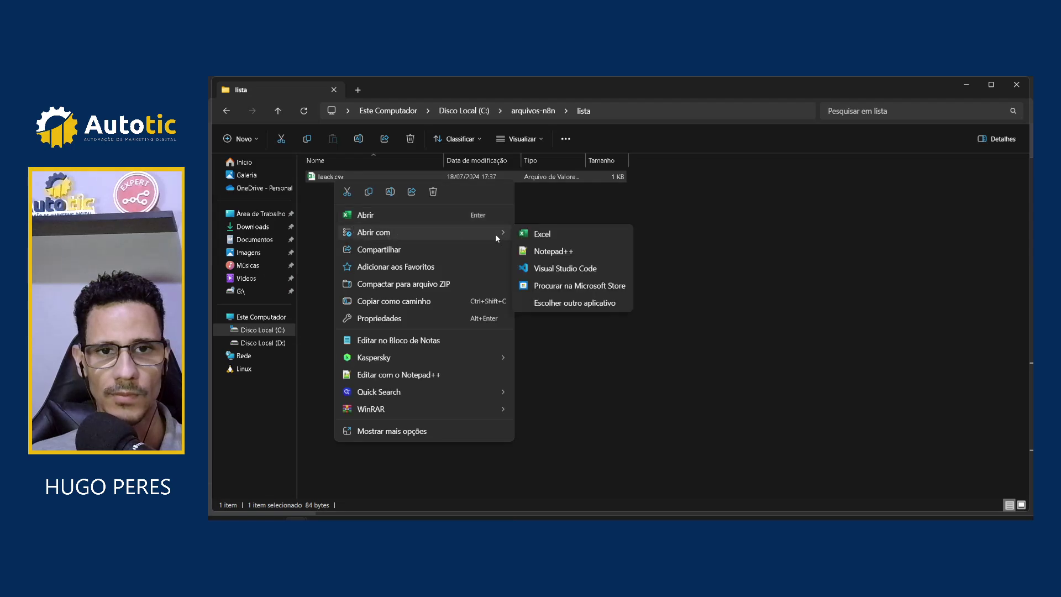
pyautogui.click(540, 256)
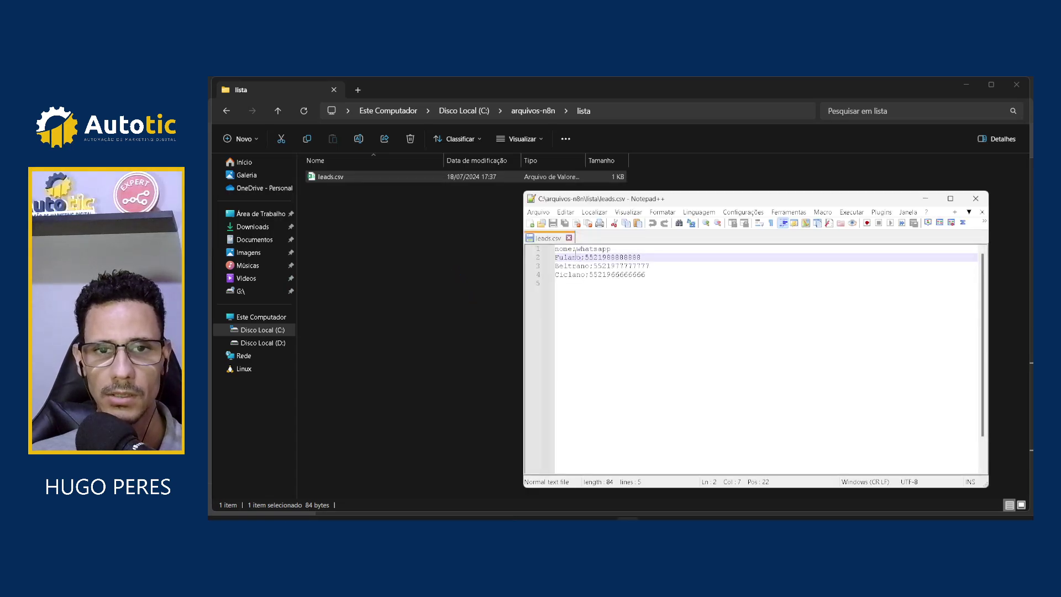
pyautogui.moveTo(572, 250); pyautogui.dragTo(576, 253)
pyautogui.click(576, 273)
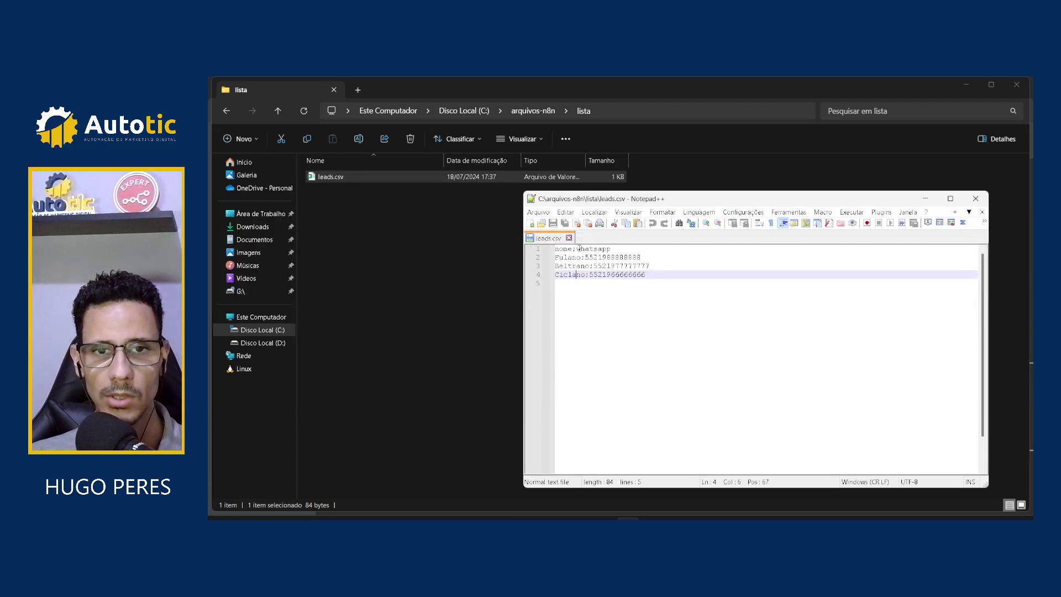
pyautogui.moveTo(571, 249); pyautogui.dragTo(576, 250)
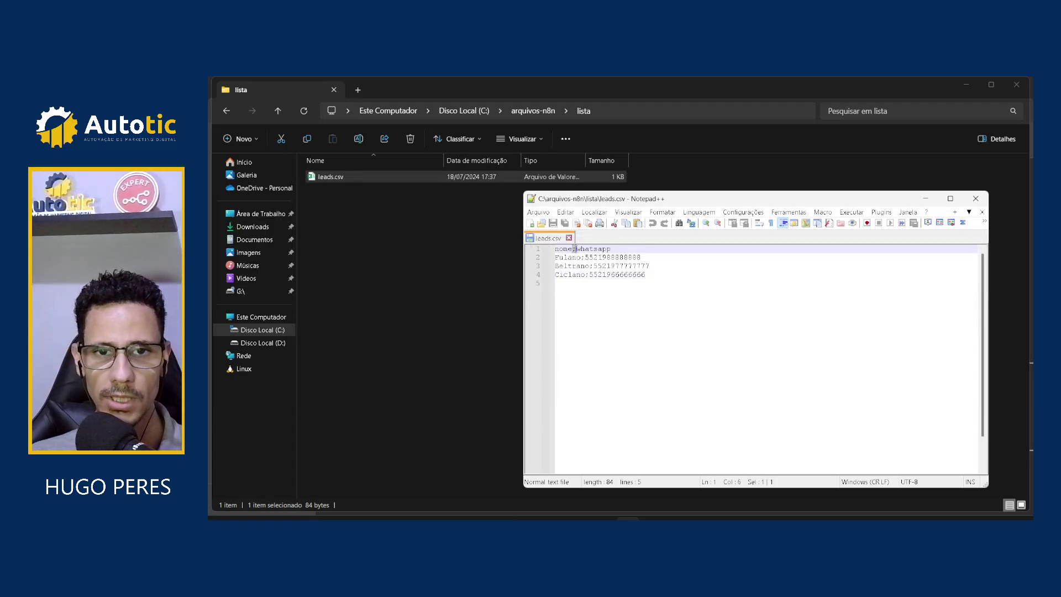
pyautogui.click(602, 258)
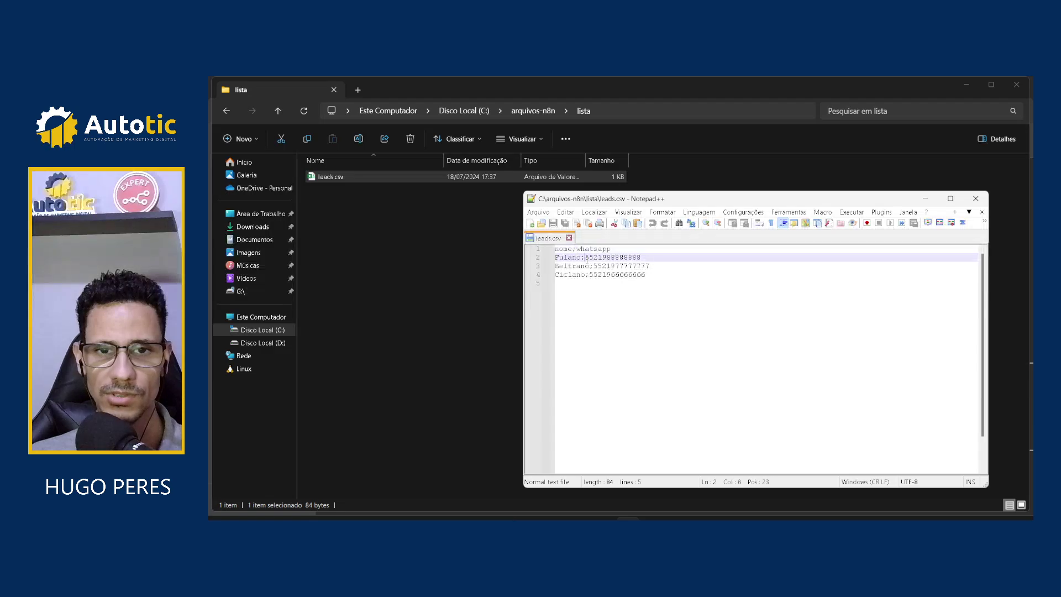
pyautogui.click(594, 266)
pyautogui.moveTo(564, 249); pyautogui.dragTo(570, 274)
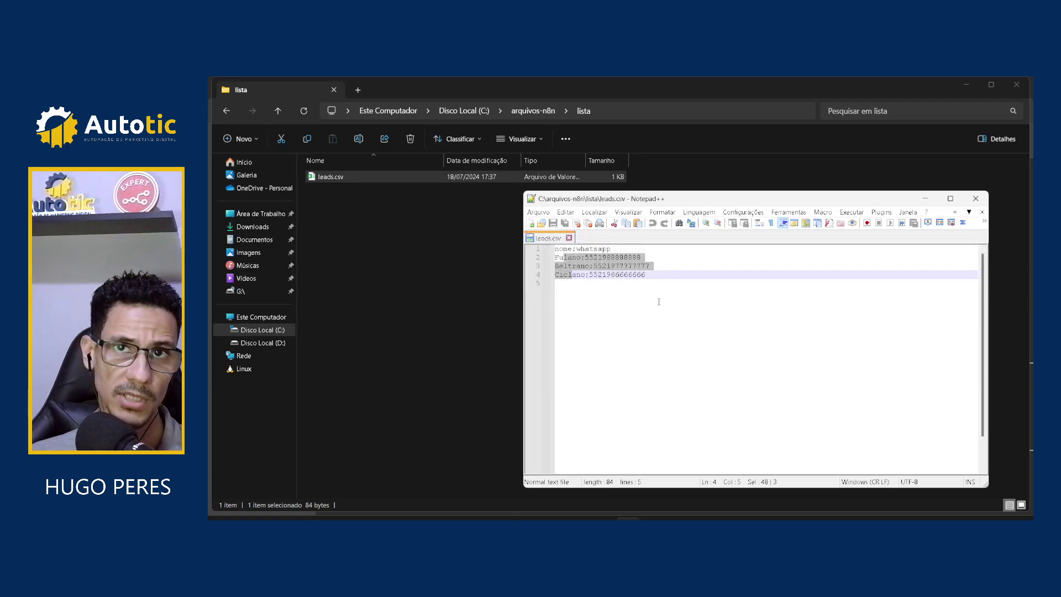
# Close leads.csv and Notepad++, and switch back to the n8n workflow in the browser.
pyautogui.click(665, 286)
pyautogui.click(569, 237)
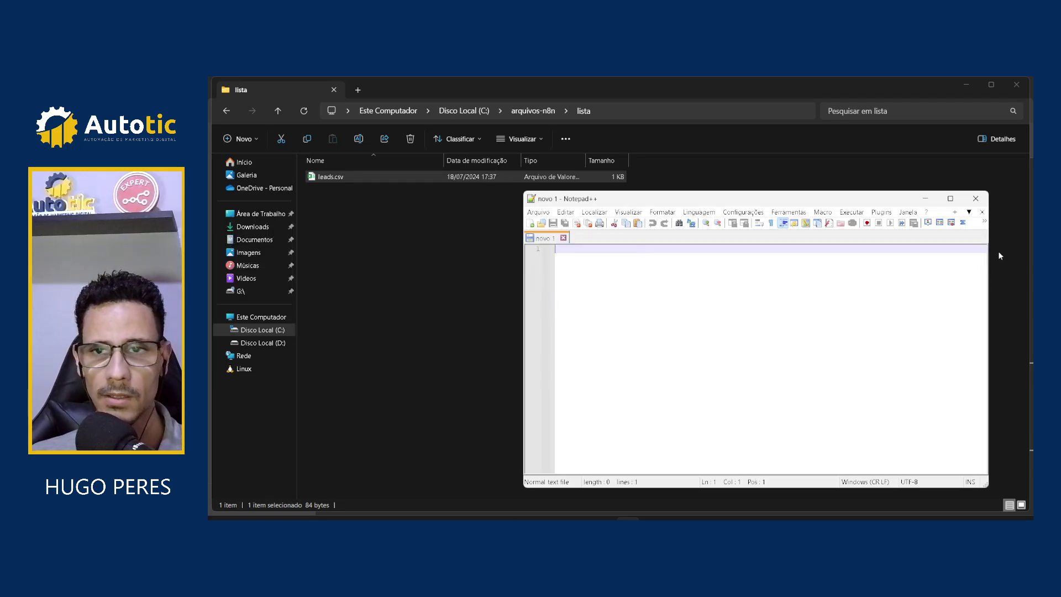
pyautogui.click(975, 198)
pyautogui.hotkey('alt', 'Tab')
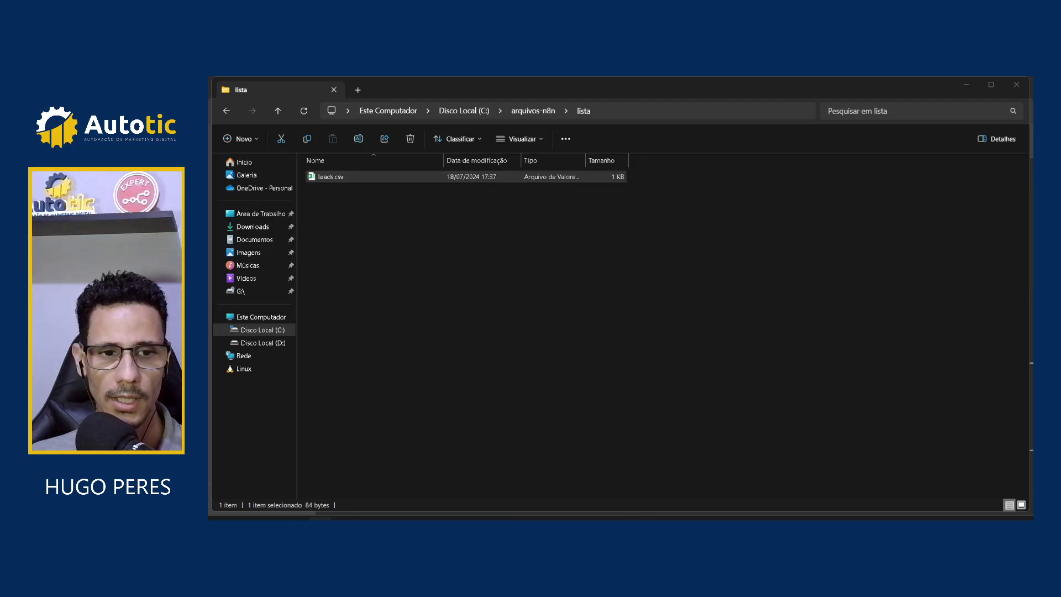
# Insert an Extract from File node with the Extract from CSV action between Carrega lista and Para cada lead.
pyautogui.click(460, 348)
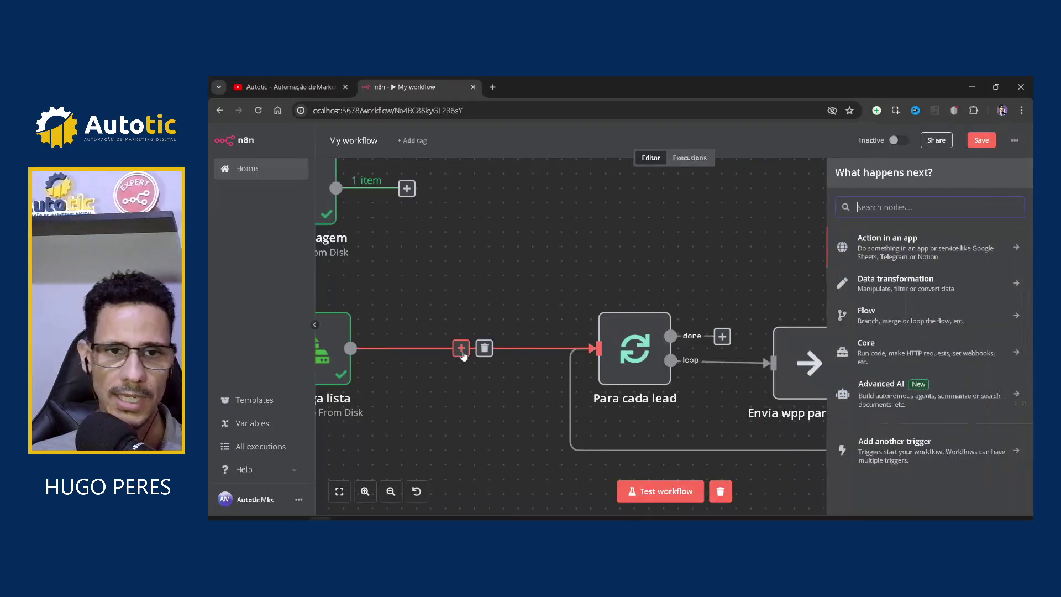
pyautogui.write('extra')
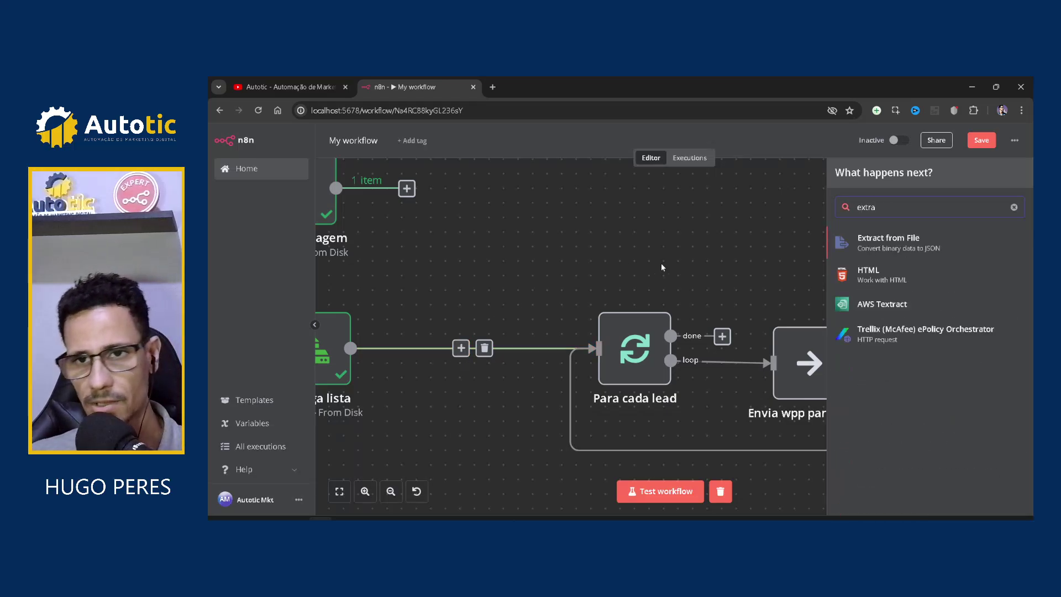
pyautogui.click(889, 256)
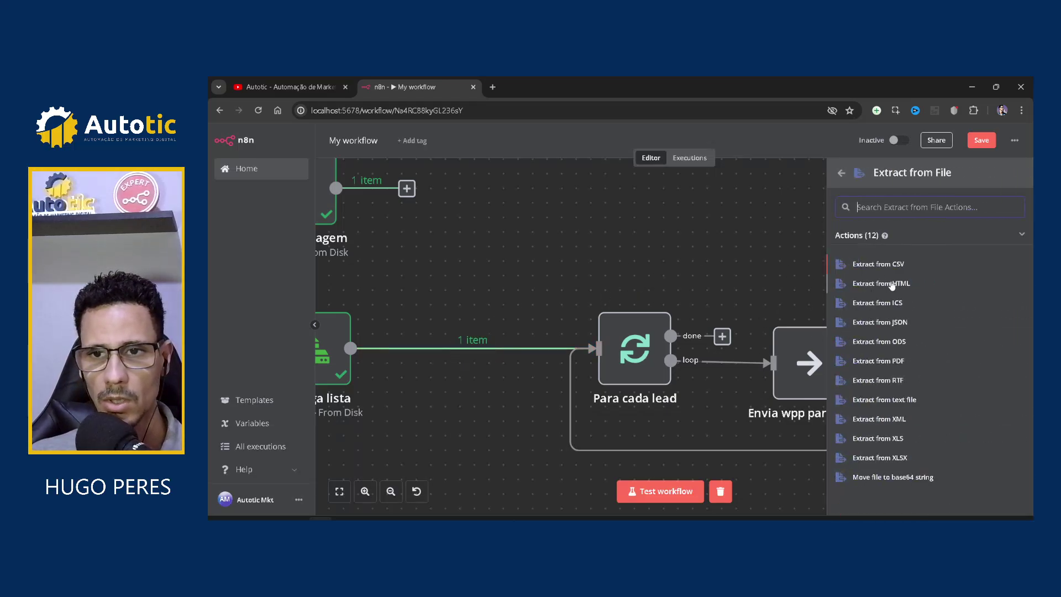
pyautogui.click(878, 265)
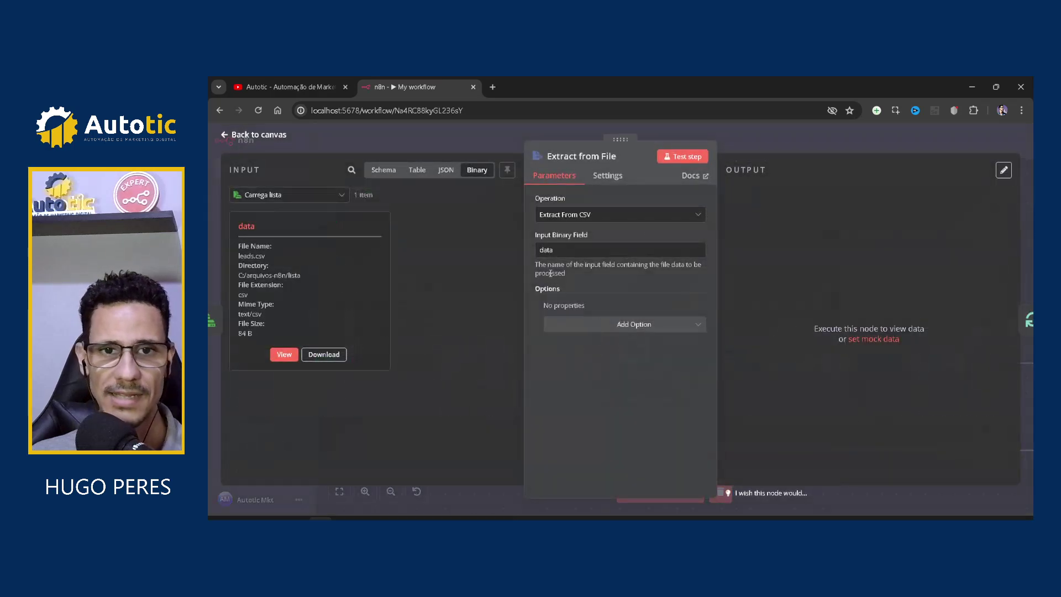
# Compare the Input Binary Field value with the name of the incoming binary data from Carrega lista.
pyautogui.moveTo(569, 250); pyautogui.dragTo(516, 250)
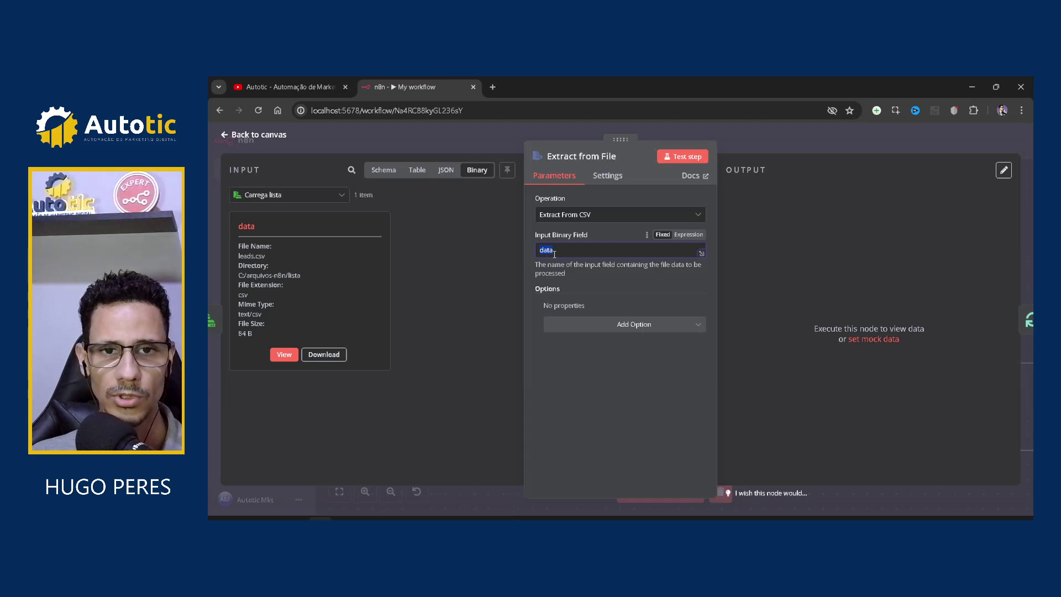
pyautogui.moveTo(257, 224); pyautogui.dragTo(239, 226)
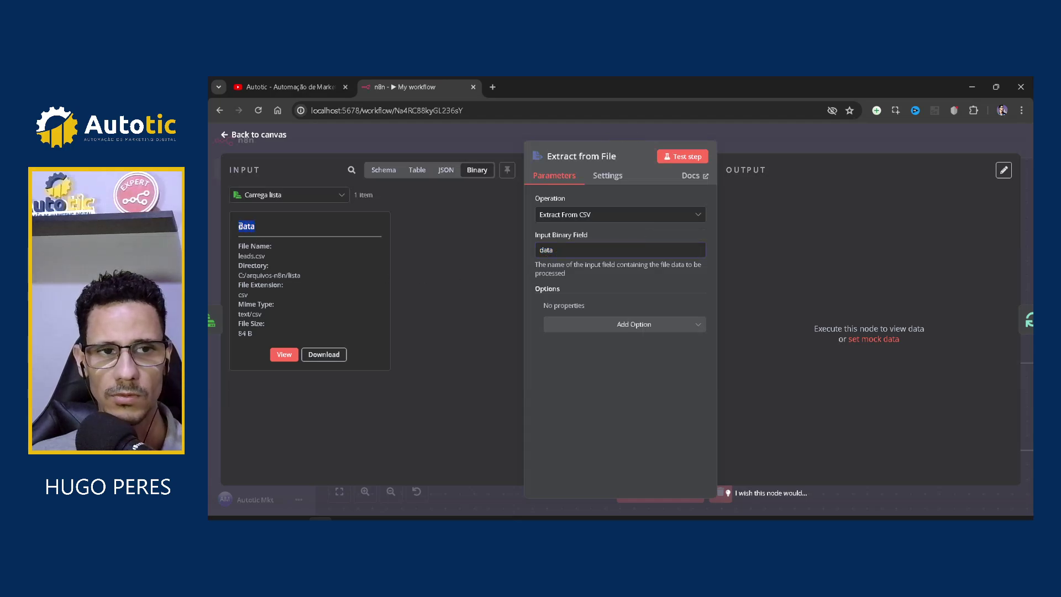
pyautogui.click(448, 253)
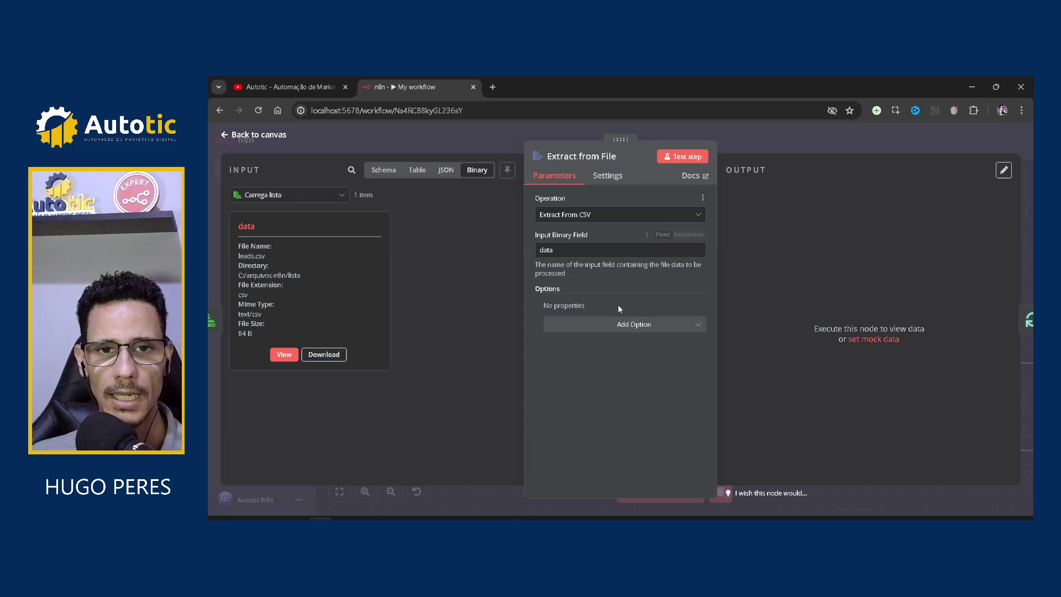
# Add the Delimiter option to the Extract from File node and set it to a semicolon (;).
pyautogui.click(634, 324)
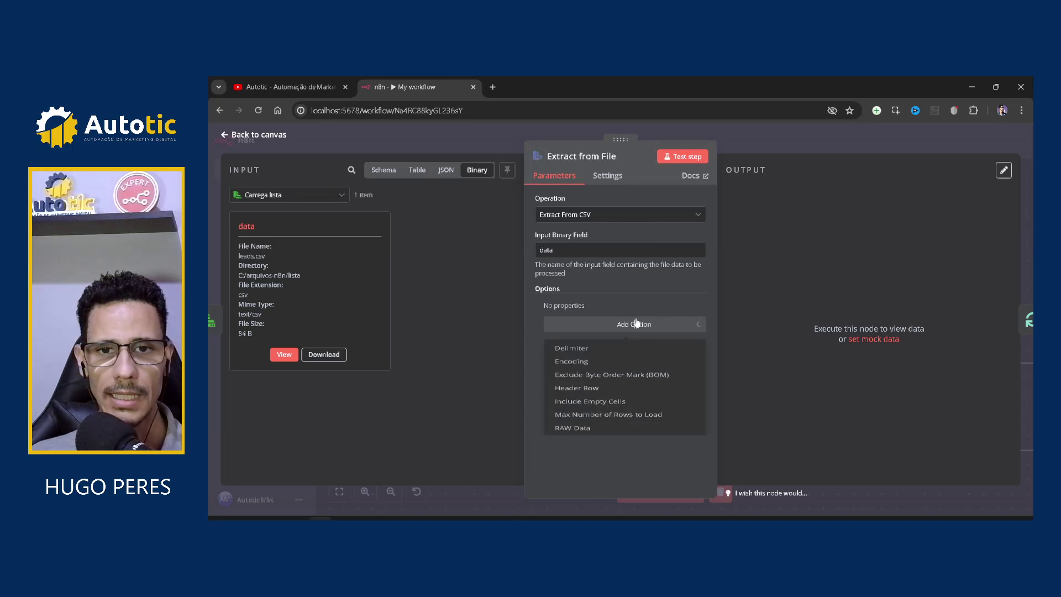
pyautogui.click(587, 356)
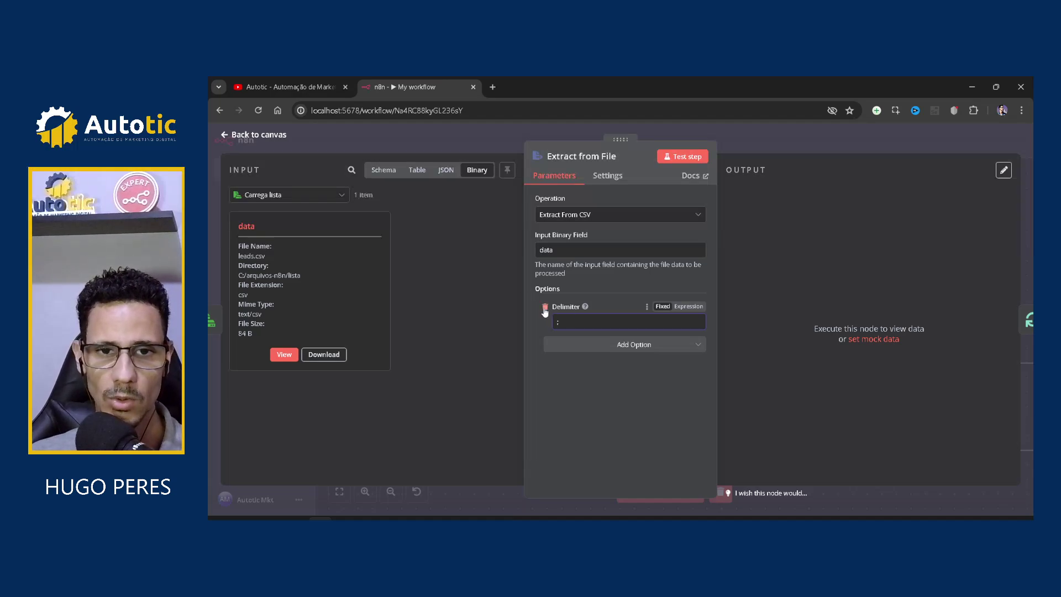
pyautogui.doubleClick(565, 322)
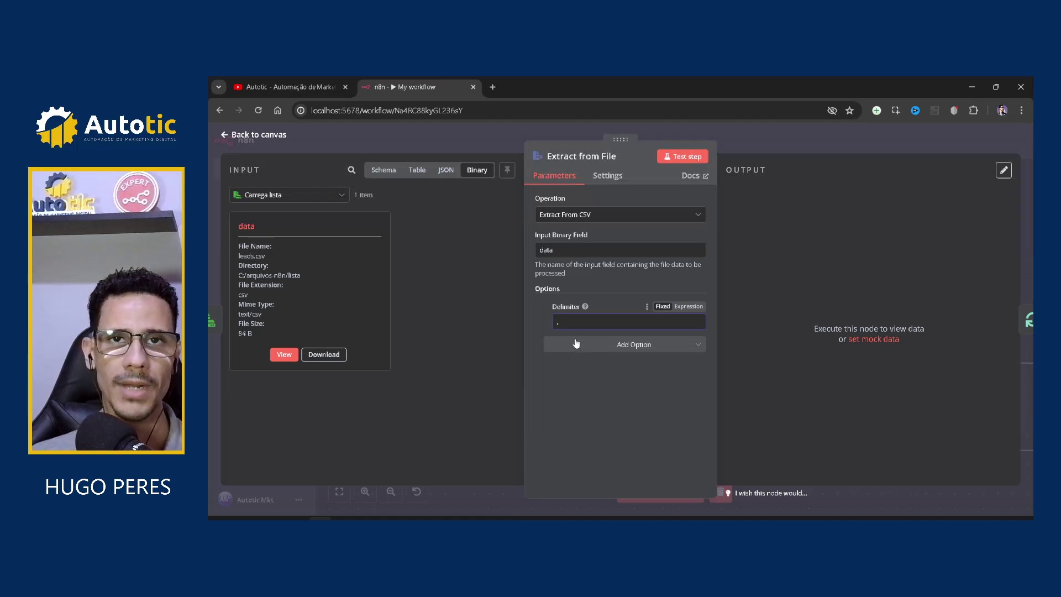
pyautogui.doubleClick(558, 322)
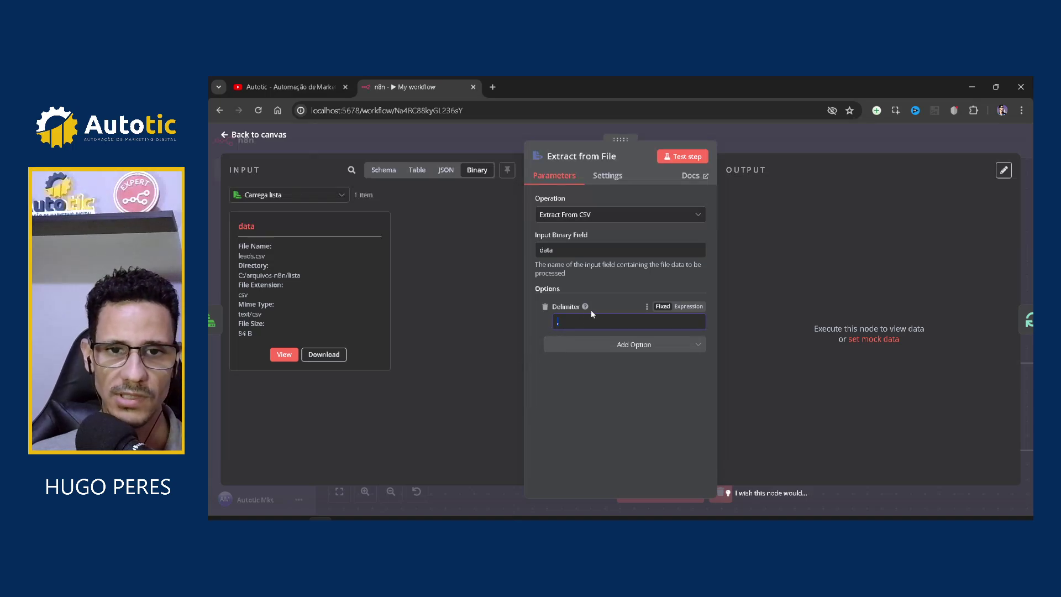
pyautogui.write(';')
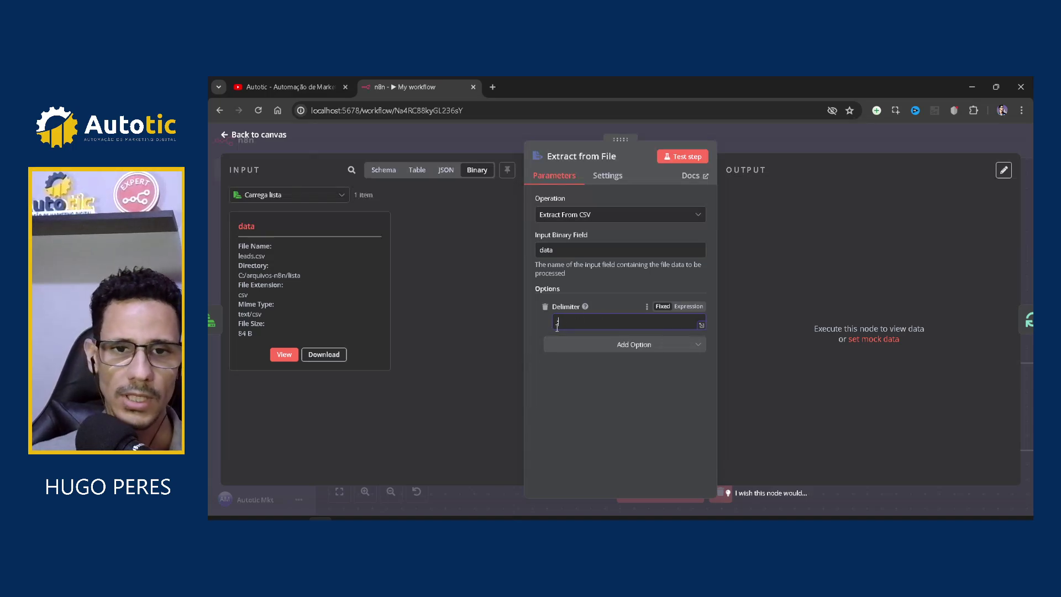
# Rename the Extract from File node as "Extrai lista de leads" and return to the canvas.
pyautogui.click(584, 157)
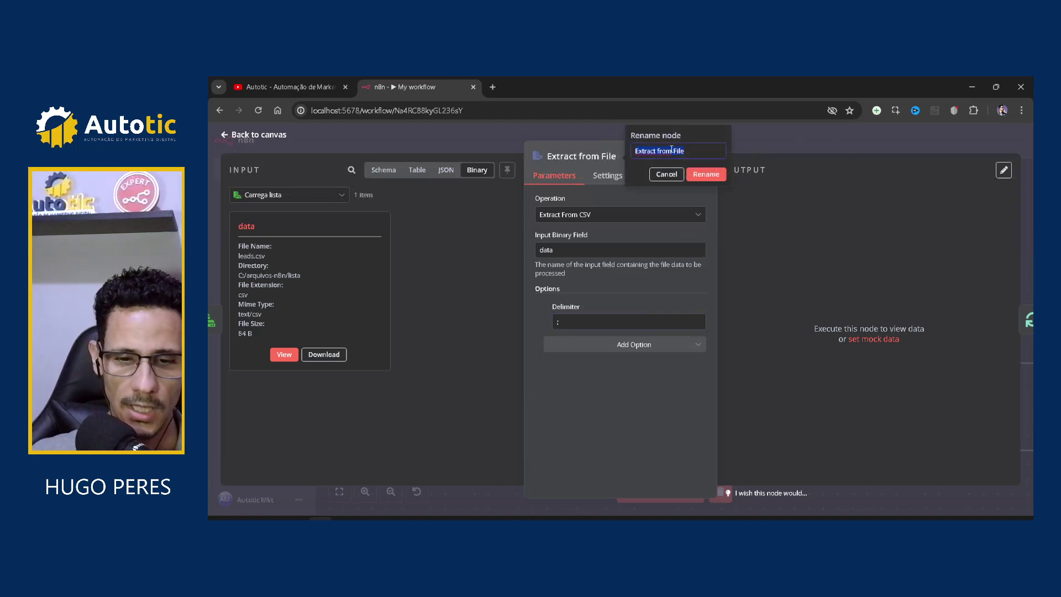
pyautogui.write('Extra')
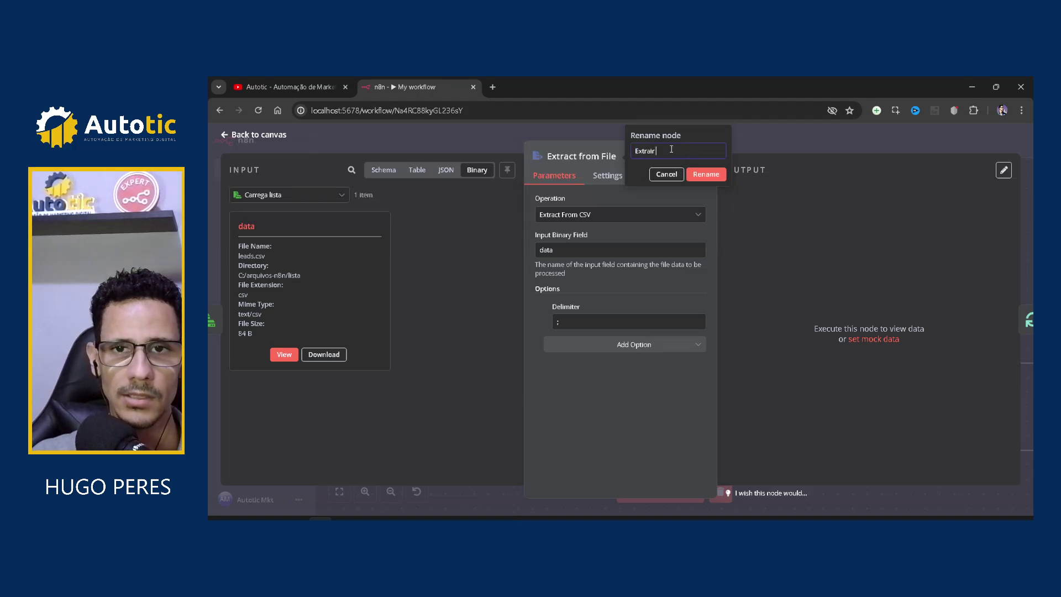
pyautogui.write('i l')
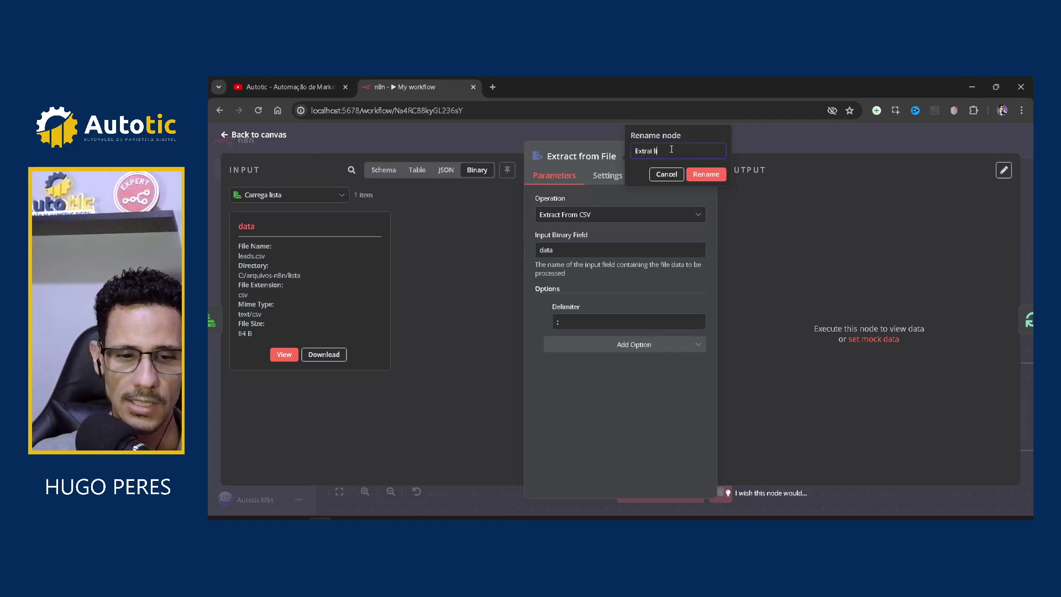
pyautogui.write('ista de leads')
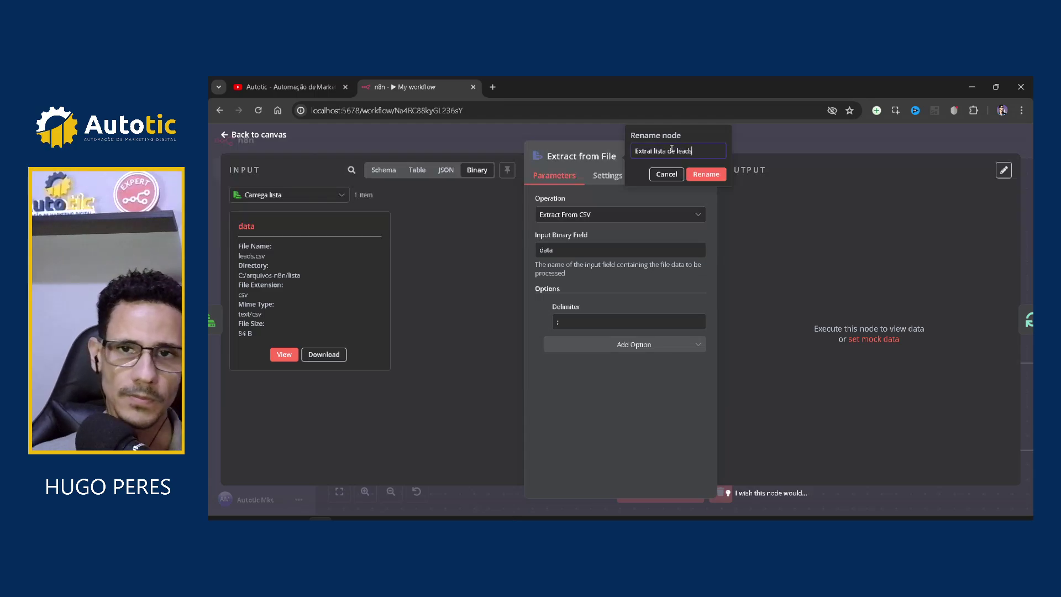
pyautogui.press('Return')
pyautogui.click(798, 141)
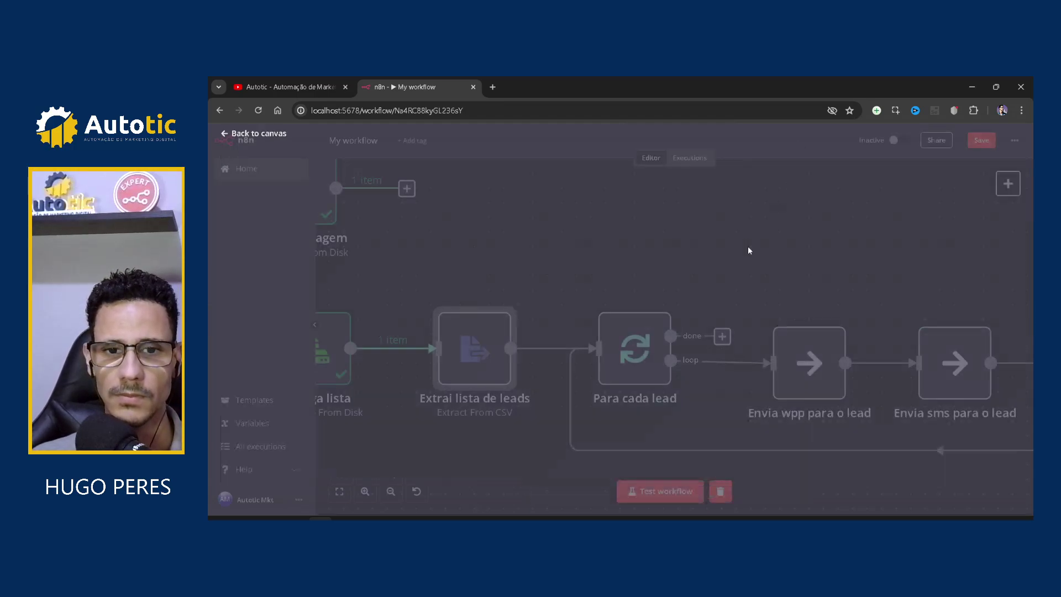
# Run a test of the whole workflow and examine the lead rows output by Extrai lista de leads.
pyautogui.click(340, 491)
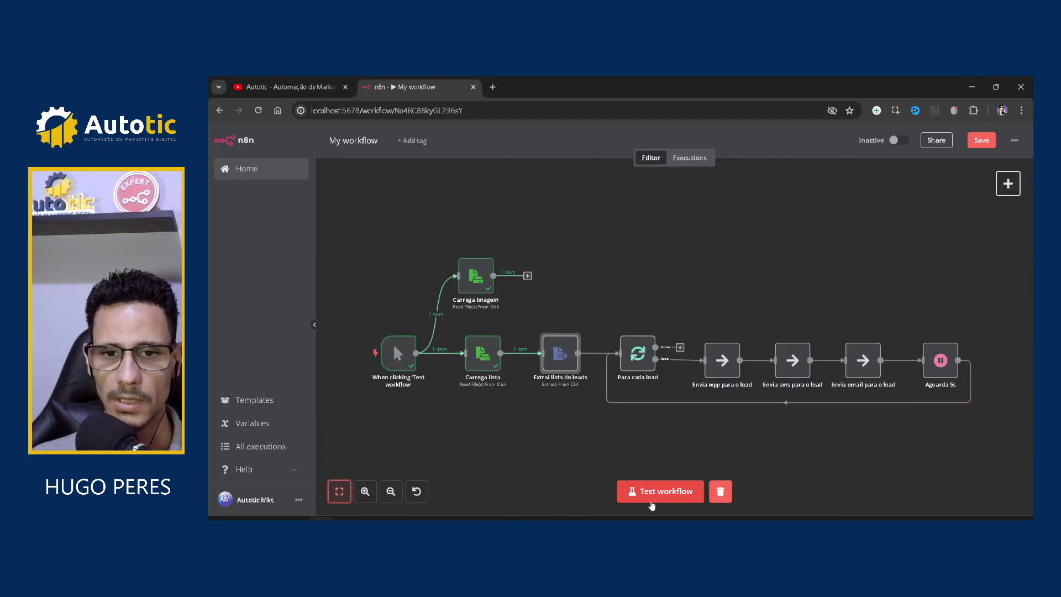
pyautogui.click(652, 503)
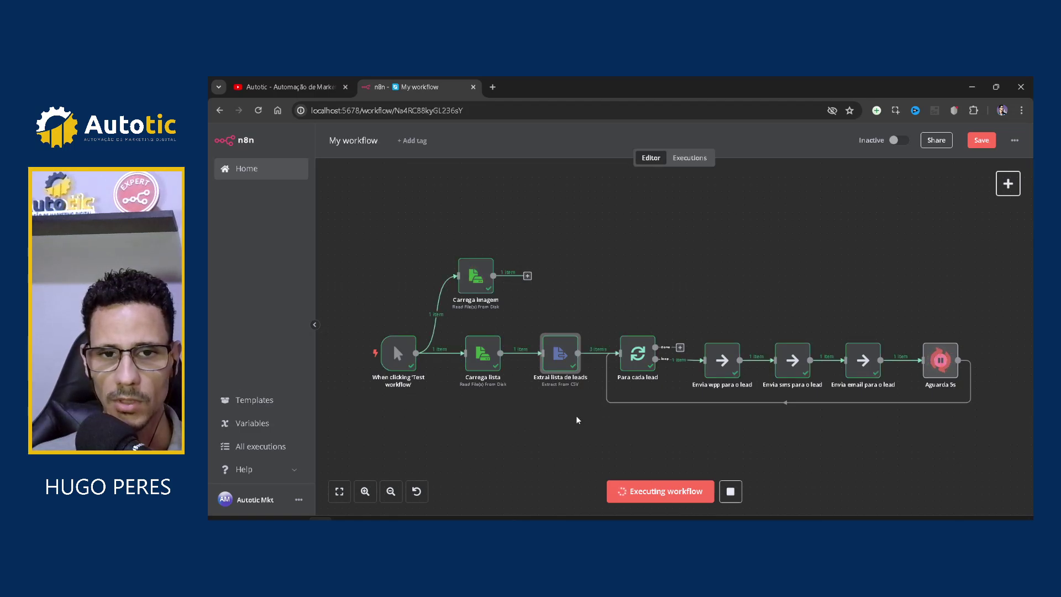
pyautogui.doubleClick(565, 360)
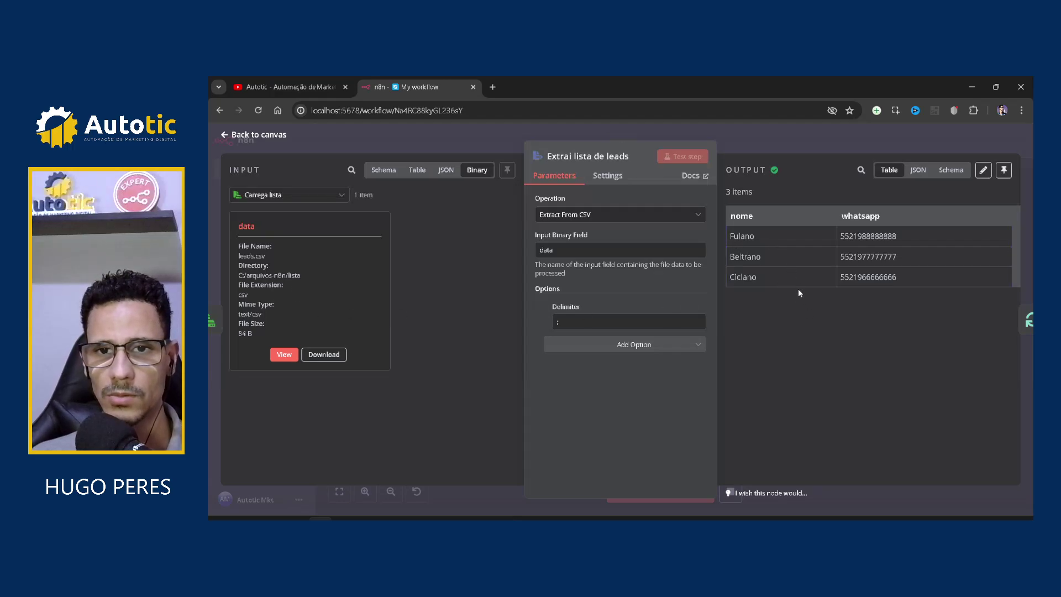
pyautogui.click(754, 142)
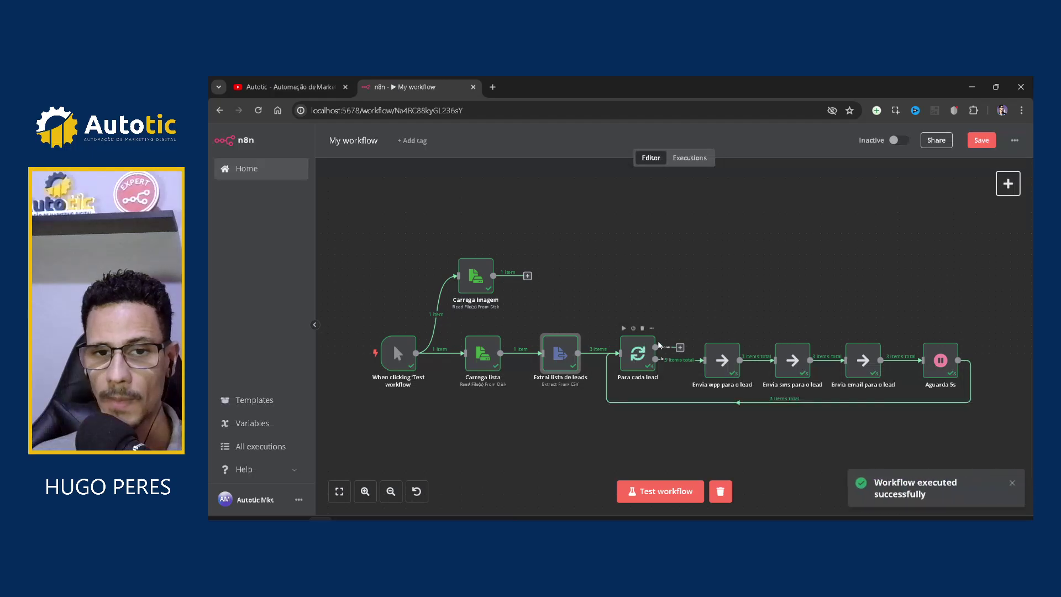
# Align the Envia wpp, Envia sms, Envia email and Aguarda 5s nodes in one row with Para cada lead.
pyautogui.moveTo(722, 378); pyautogui.dragTo(783, 365)
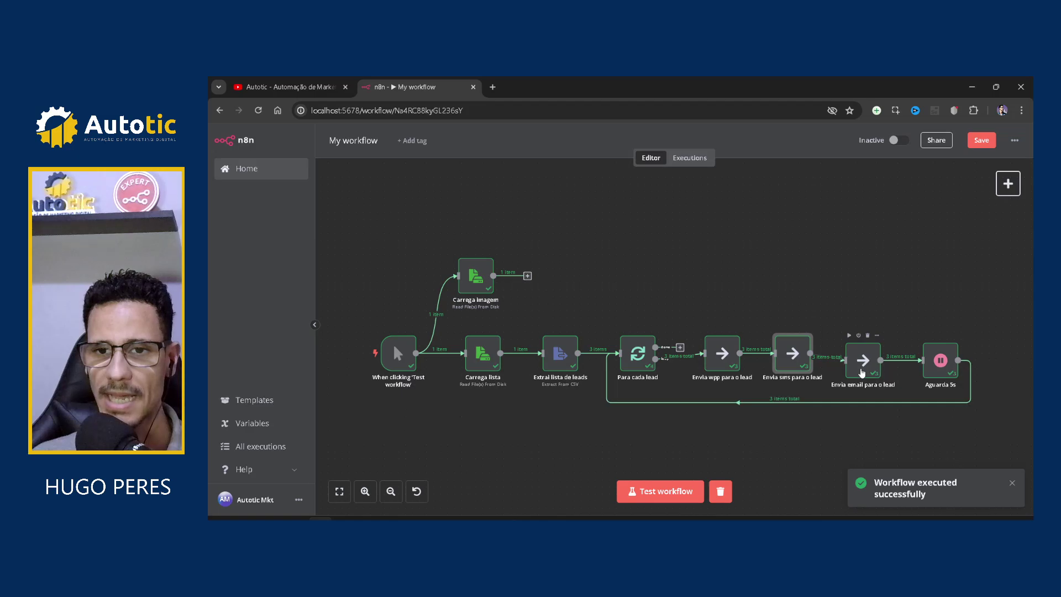
pyautogui.moveTo(862, 371); pyautogui.dragTo(862, 364)
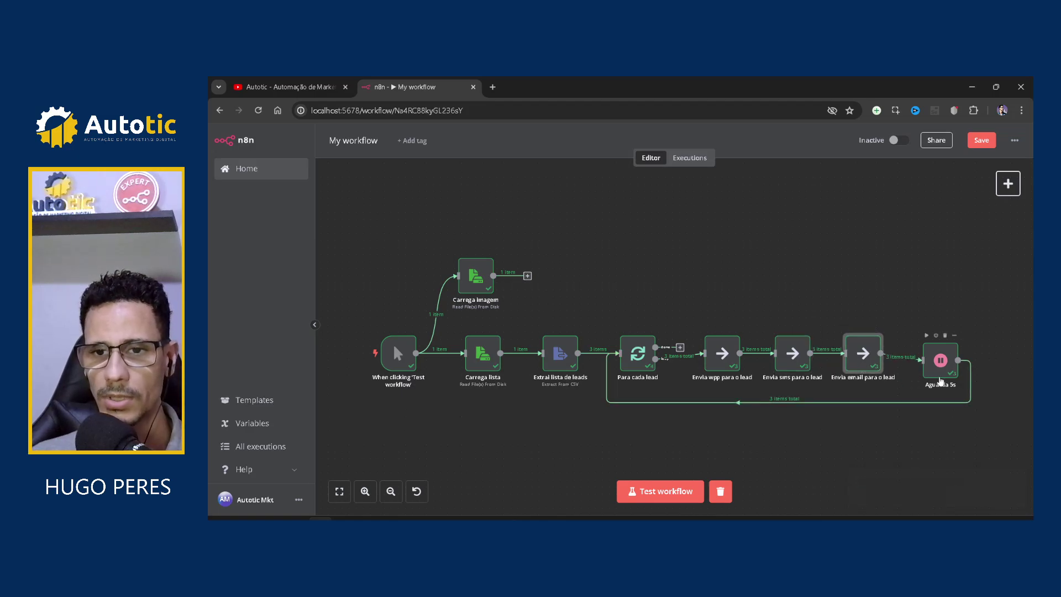
pyautogui.moveTo(938, 377); pyautogui.dragTo(938, 370)
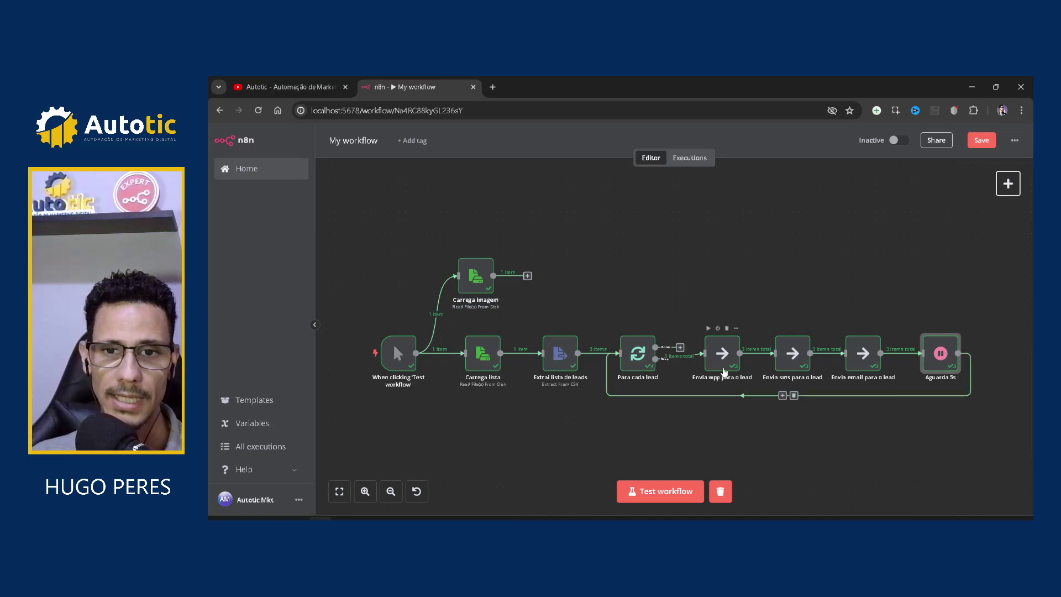
# Inspect the Envia wpp para o lead node's run data and the earlier nodes available as its input.
pyautogui.moveTo(724, 371)
pyautogui.mouseDown()
pyautogui.moveTo(722, 355)
pyautogui.moveTo(724, 370)
pyautogui.mouseUp()
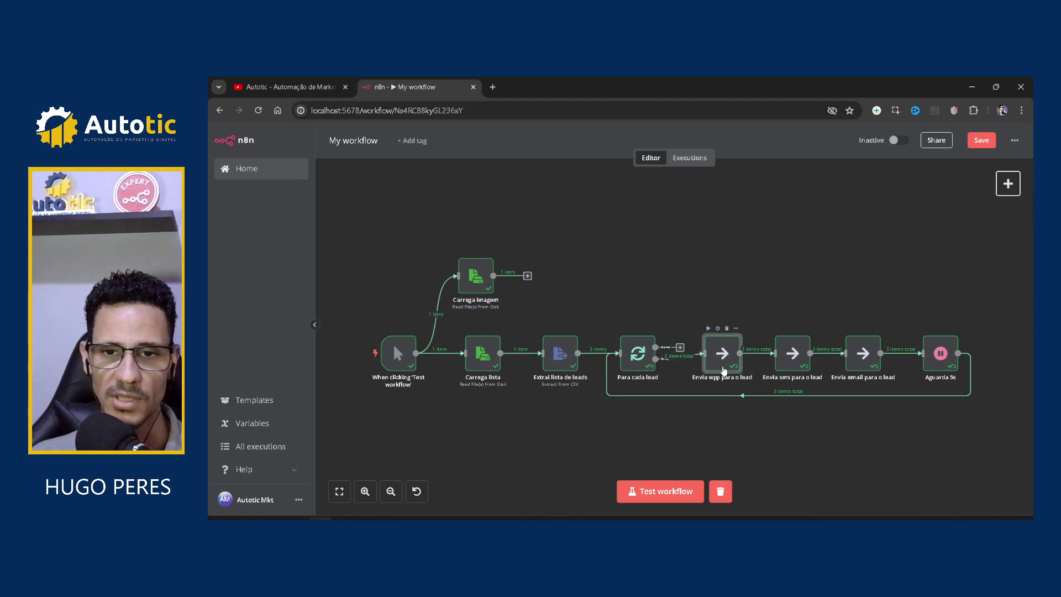
pyautogui.doubleClick(723, 364)
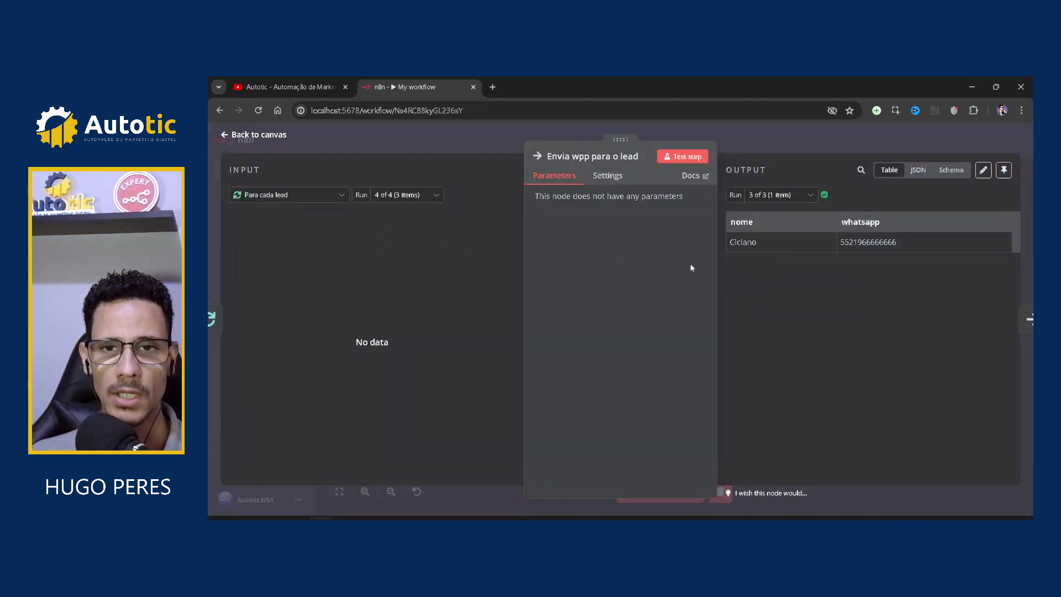
pyautogui.click(337, 196)
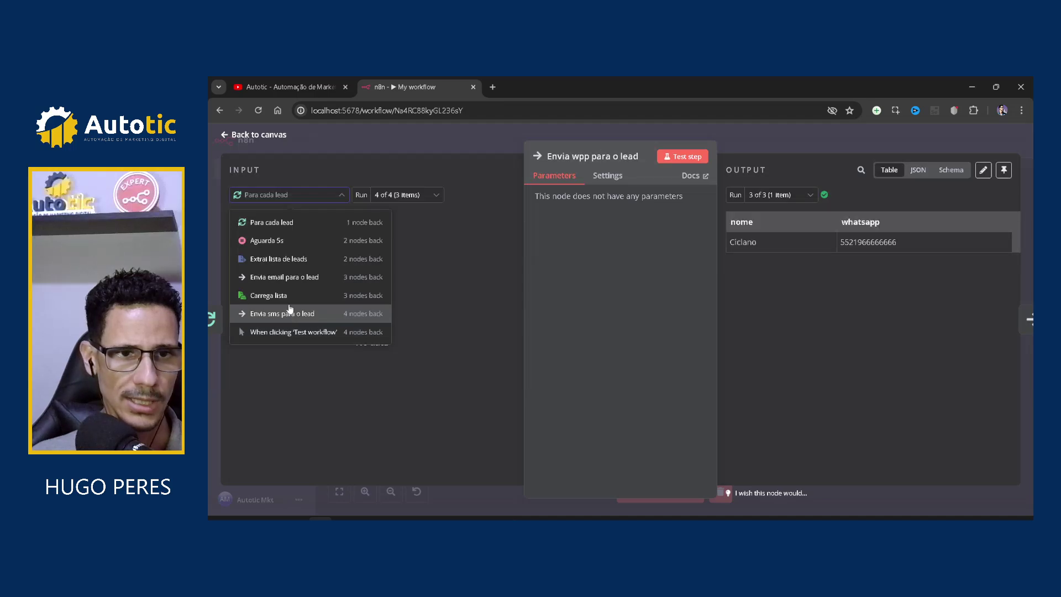
pyautogui.click(410, 137)
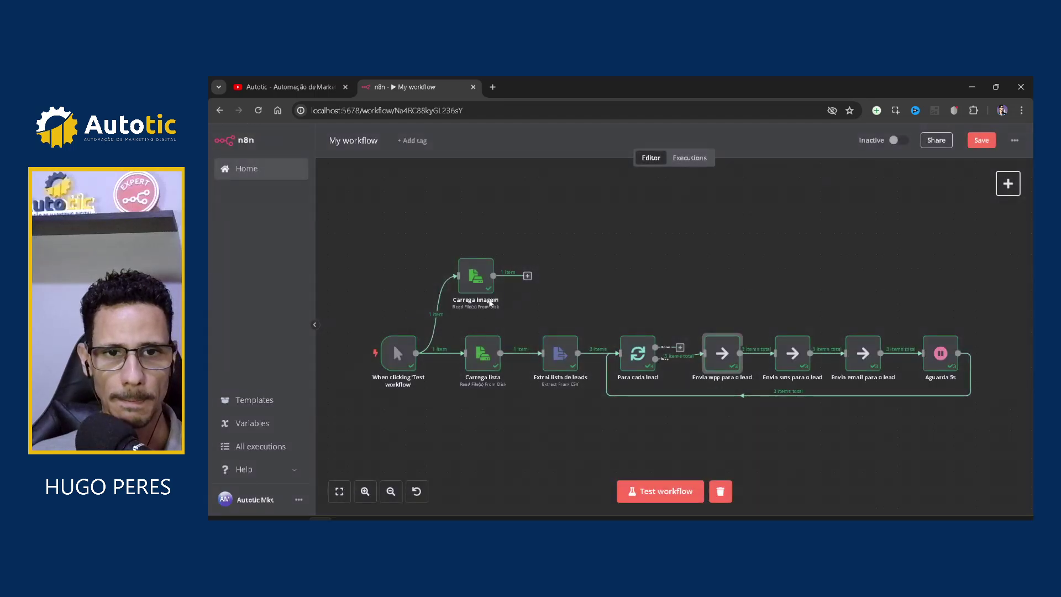
# Spread out the trigger and Carrega lista before Extrai lista de leads, and align Carrega imagem directly above Carrega lista.
pyautogui.moveTo(476, 286); pyautogui.dragTo(483, 286)
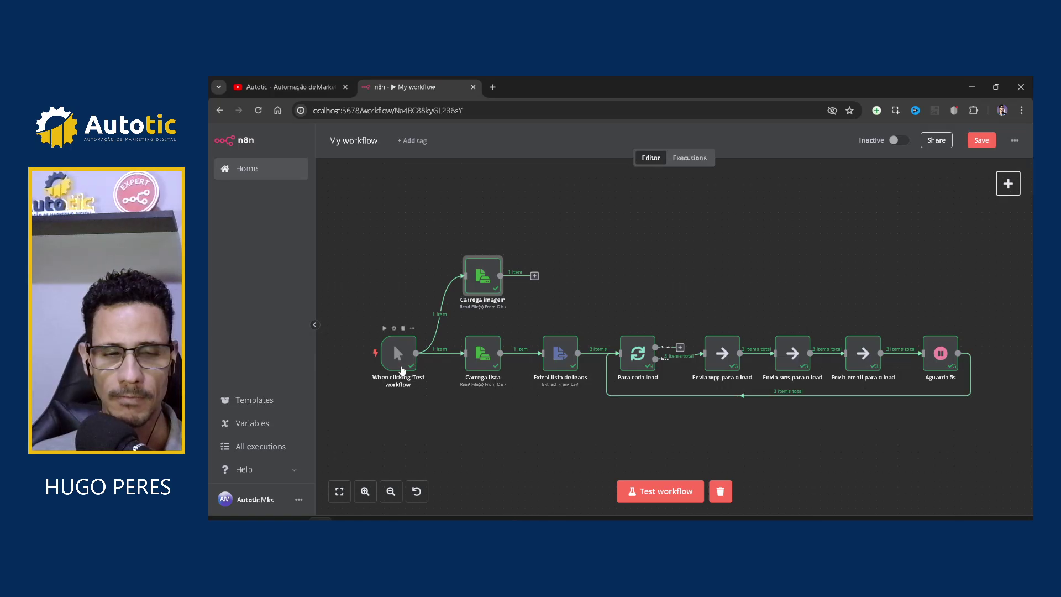
pyautogui.moveTo(397, 356); pyautogui.dragTo(347, 356)
pyautogui.moveTo(491, 367); pyautogui.dragTo(454, 366)
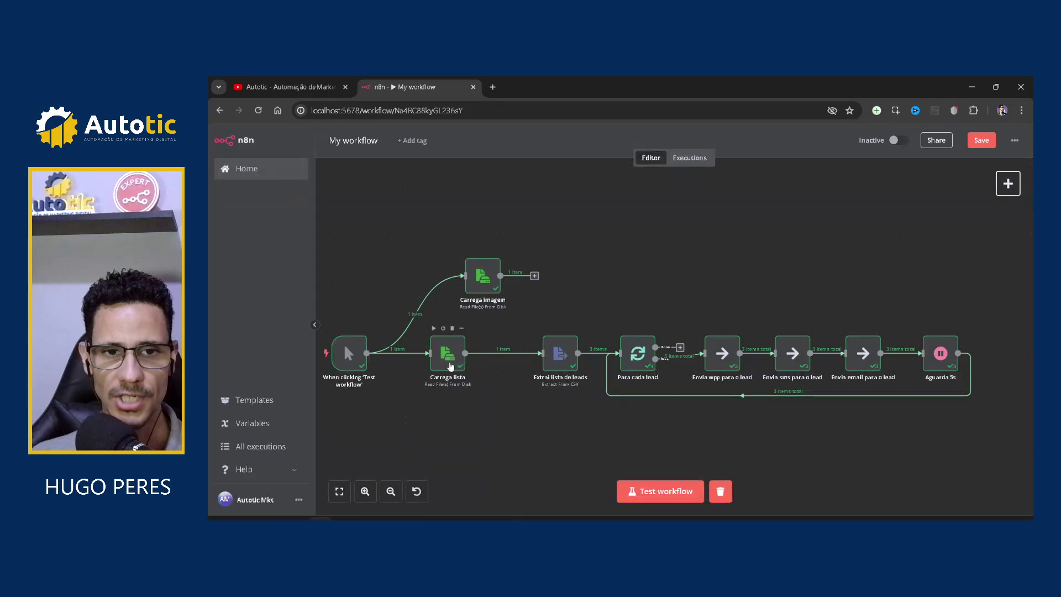
pyautogui.doubleClick(454, 364)
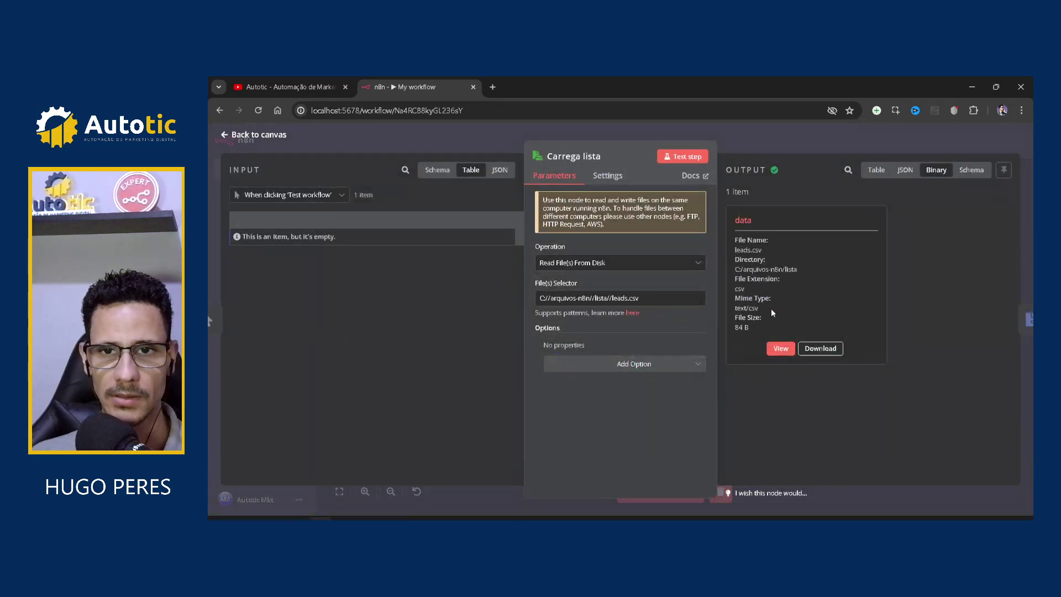
pyautogui.click(446, 140)
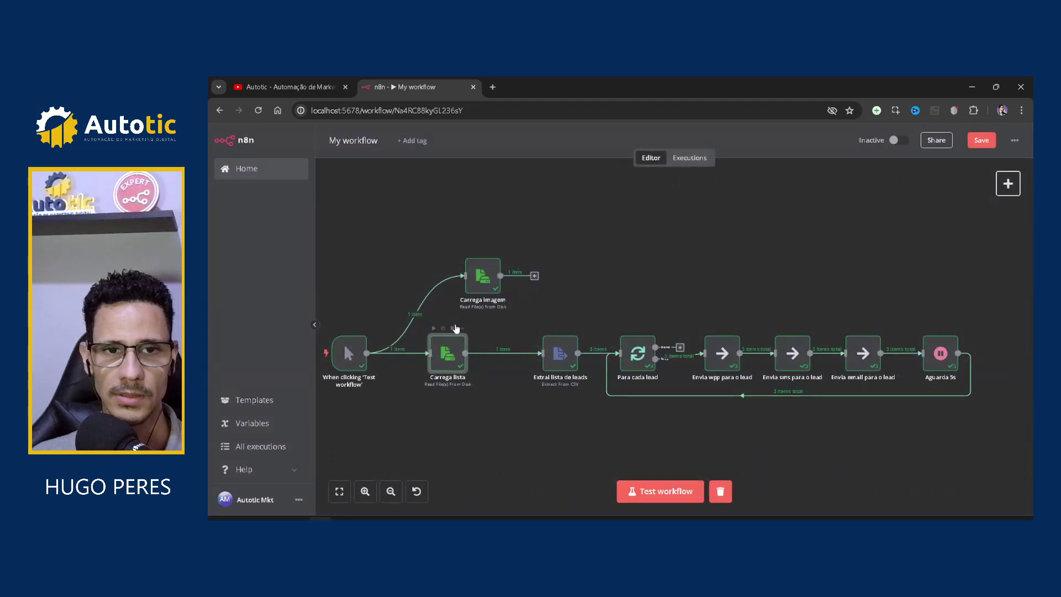
pyautogui.moveTo(486, 289); pyautogui.dragTo(451, 288)
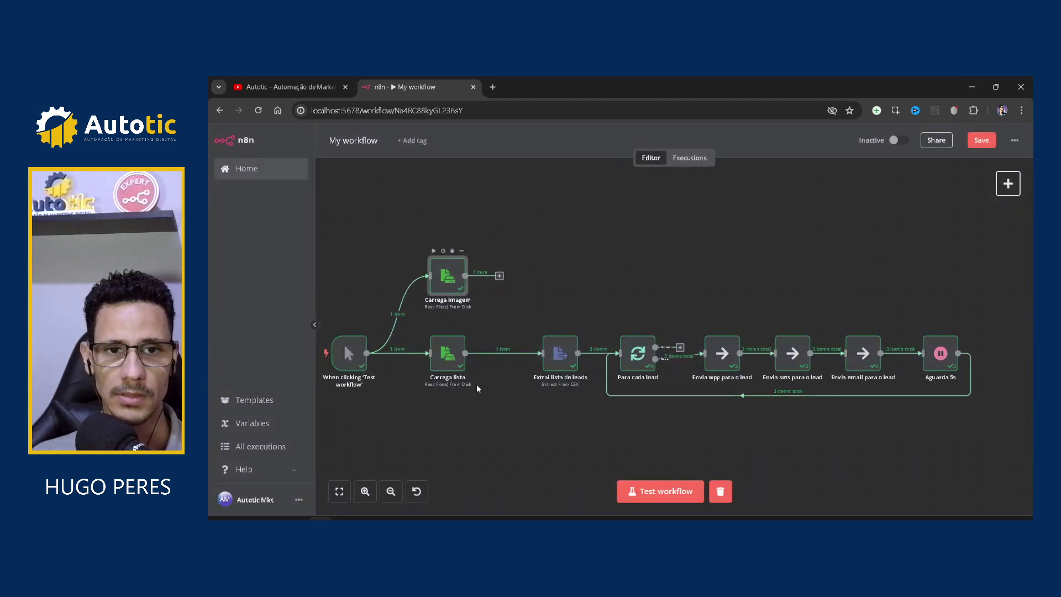
# Add the Put Output File in Field option to Carrega imagem and set the field name to "imagem".
pyautogui.press('Return')
pyautogui.click(619, 366)
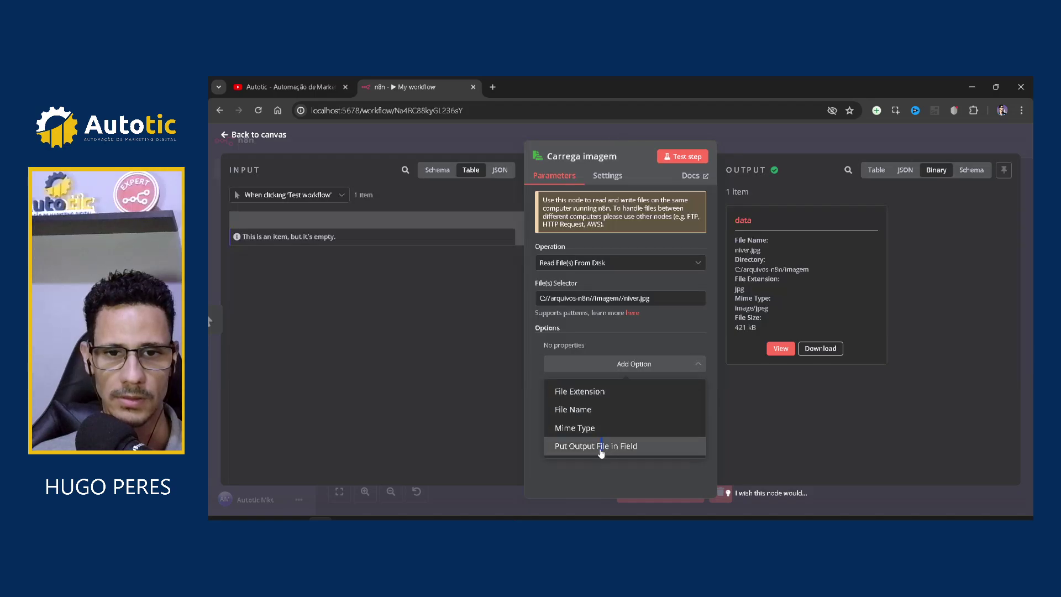
pyautogui.click(603, 451)
pyautogui.doubleClick(582, 363)
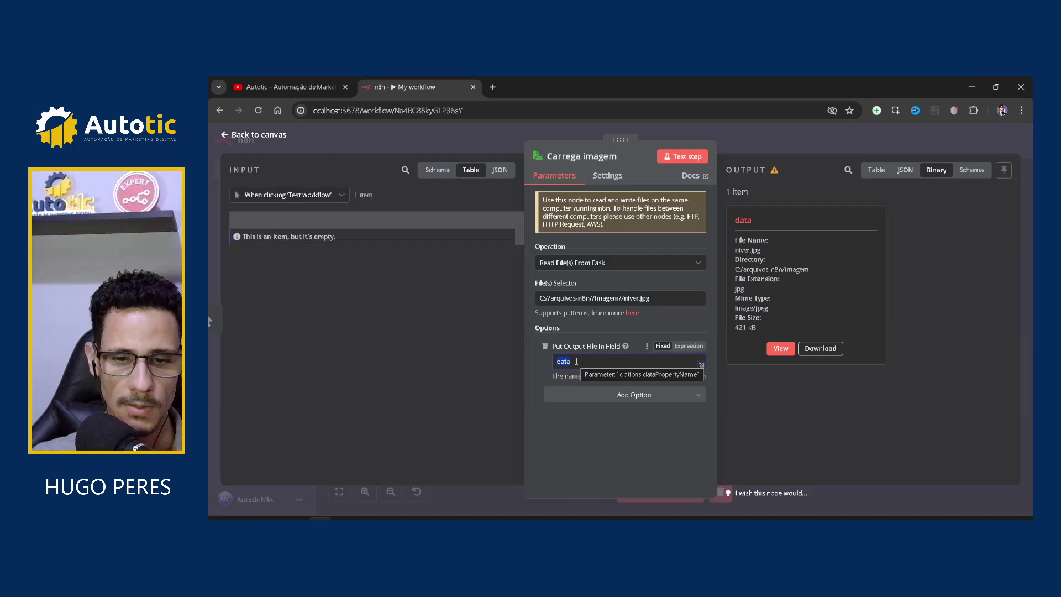
pyautogui.write('imagem')
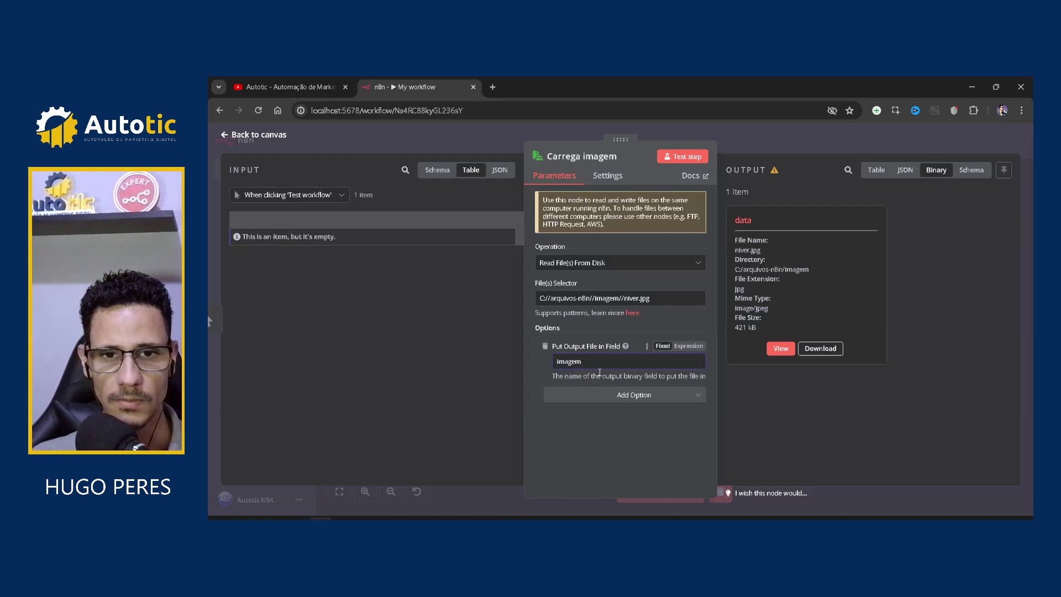
pyautogui.click(455, 145)
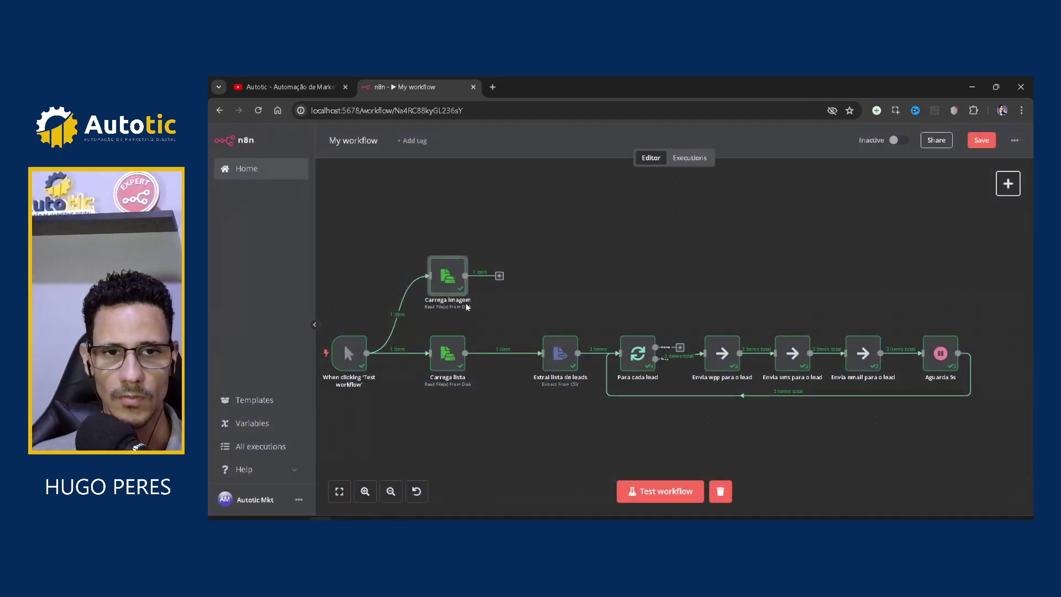
# Add the Put Output File in Field option to the Carrega lista node and return to the canvas.
pyautogui.doubleClick(453, 360)
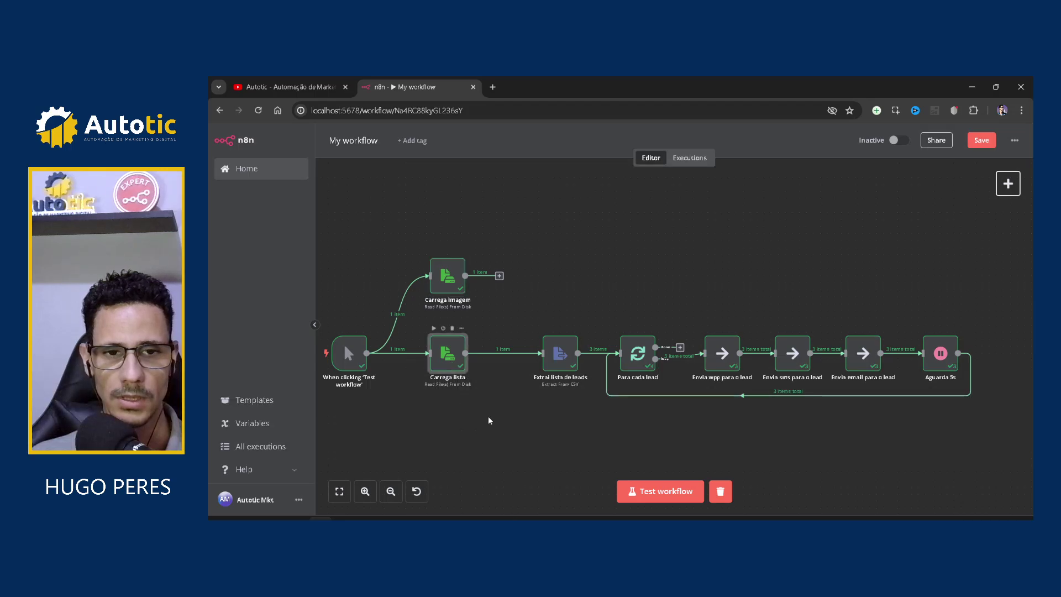
pyautogui.click(591, 365)
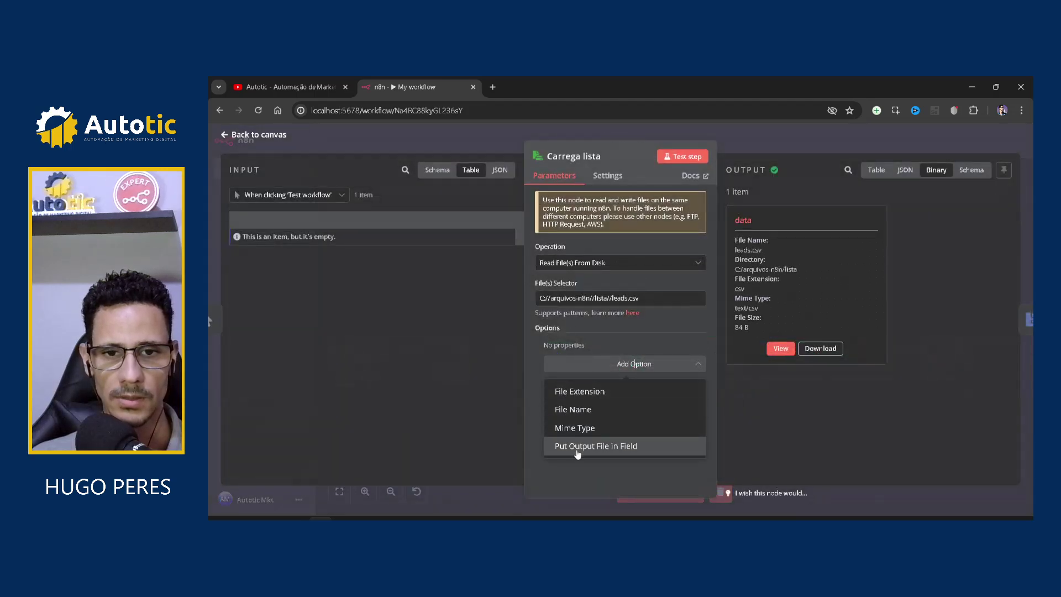
pyautogui.click(578, 455)
pyautogui.doubleClick(585, 359)
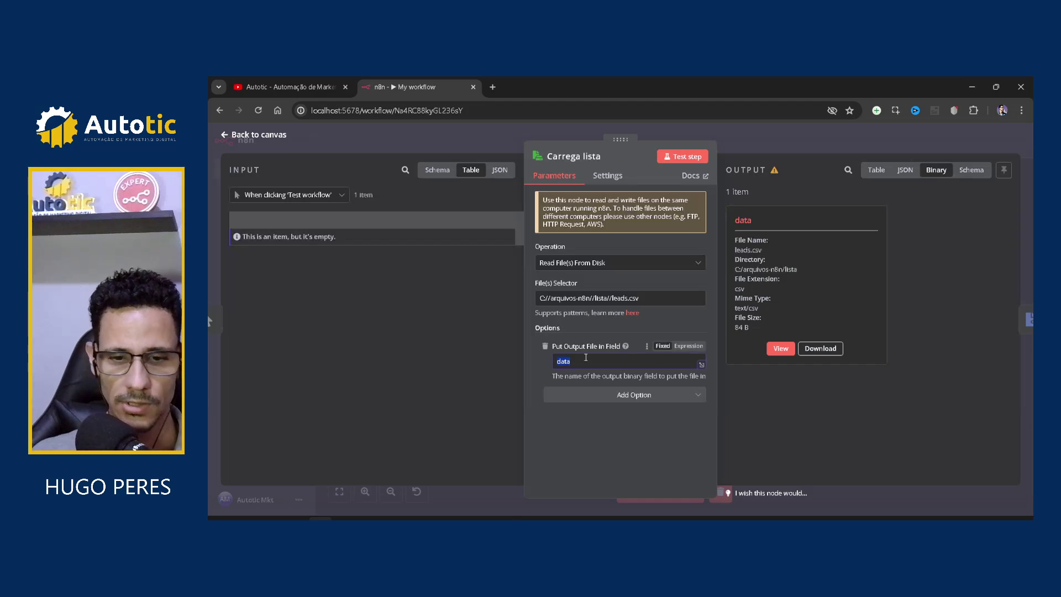
pyautogui.click(470, 140)
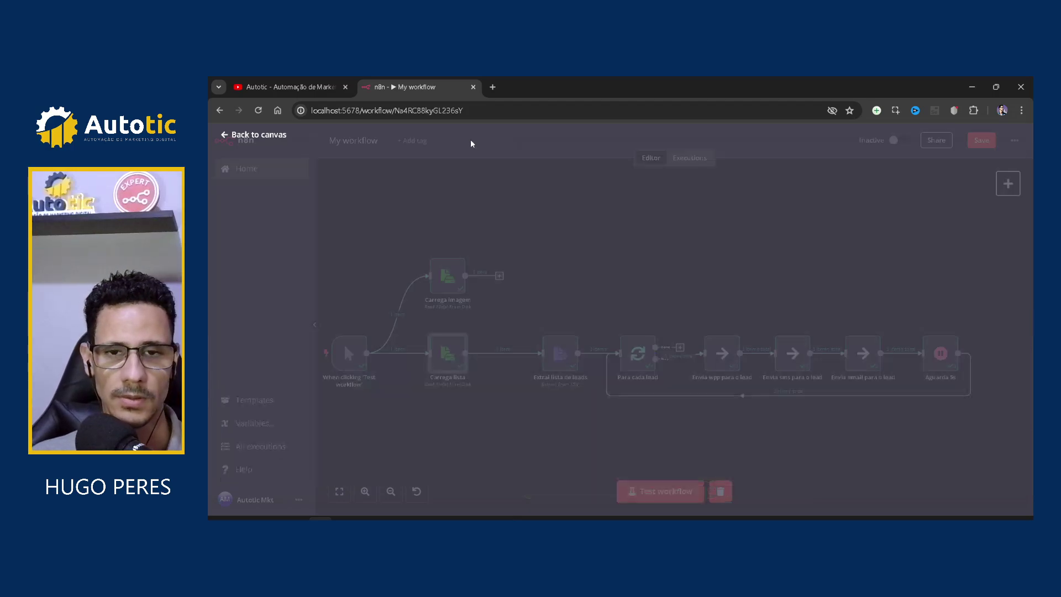
# Set the Input Binary Field of the Extrai lista de leads node to "lista" and return to the canvas.
pyautogui.doubleClick(559, 352)
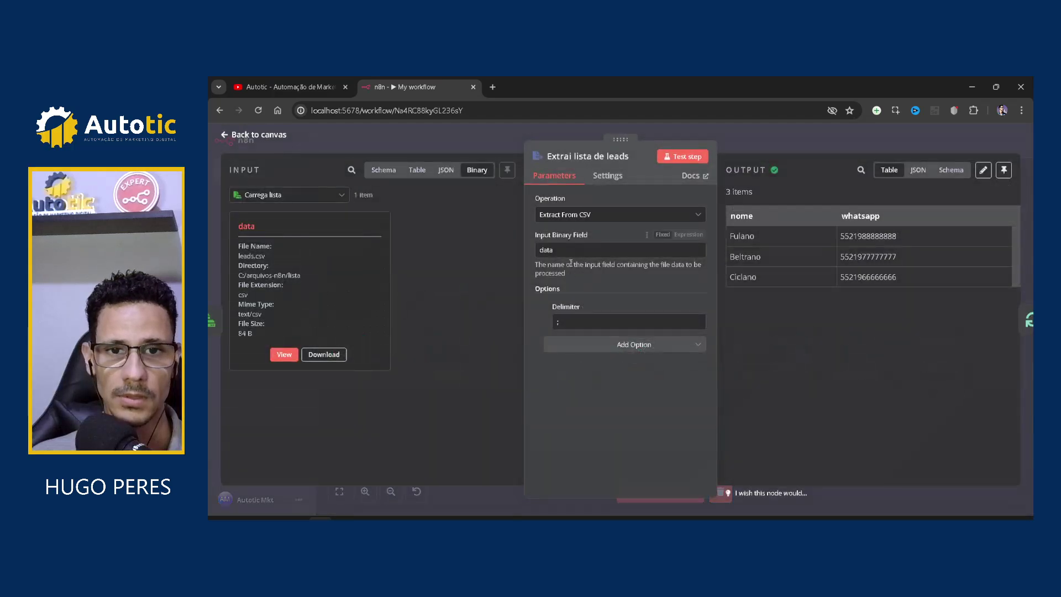
pyautogui.doubleClick(567, 251)
pyautogui.write('lista')
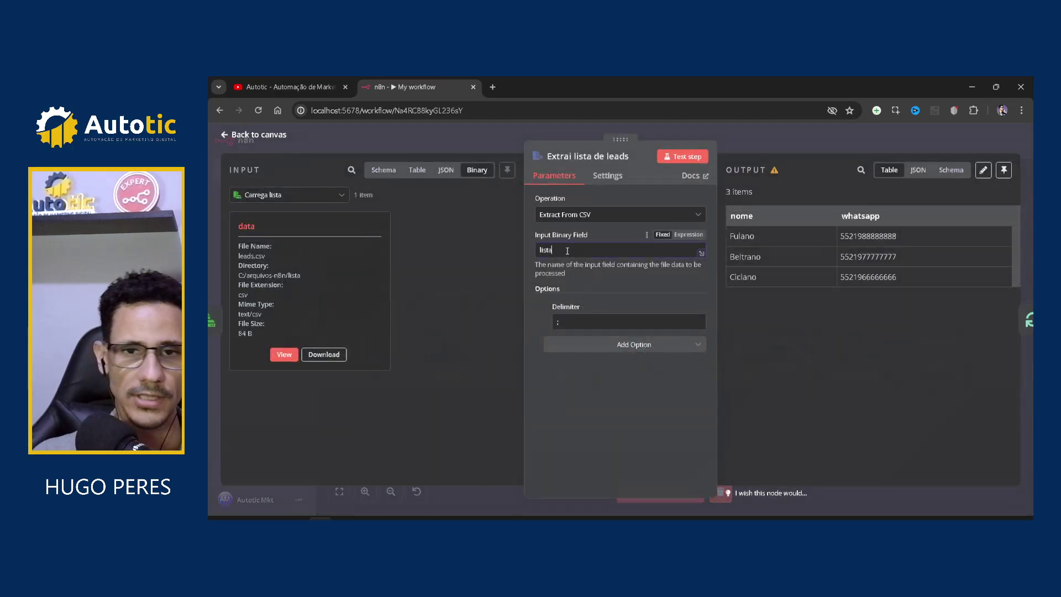
pyautogui.click(485, 140)
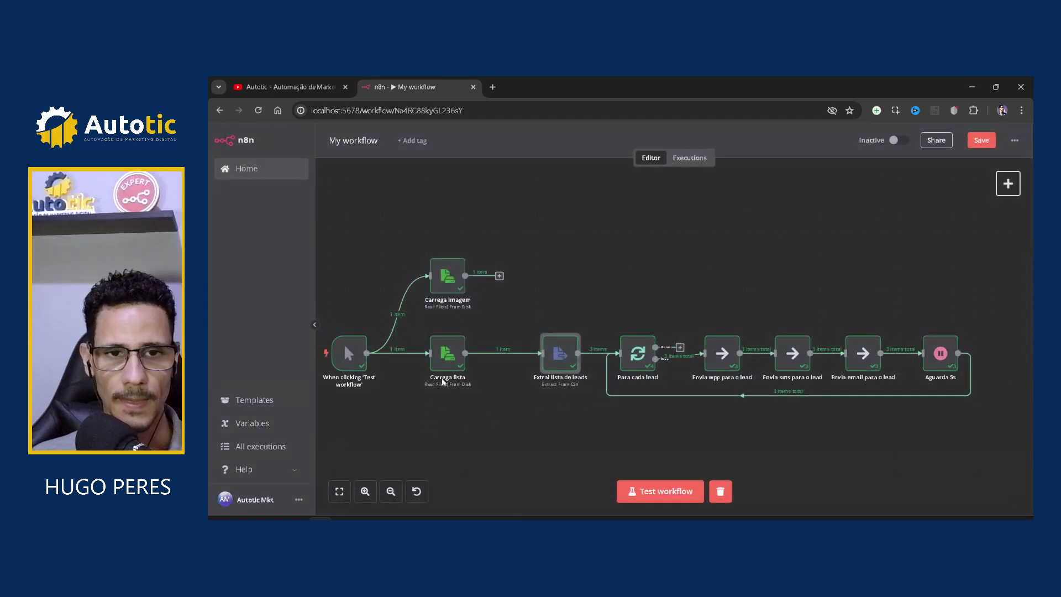
# Remove the connection between the trigger and Carrega lista, and test the workflow with only the Carrega imagem branch connected.
pyautogui.click(340, 491)
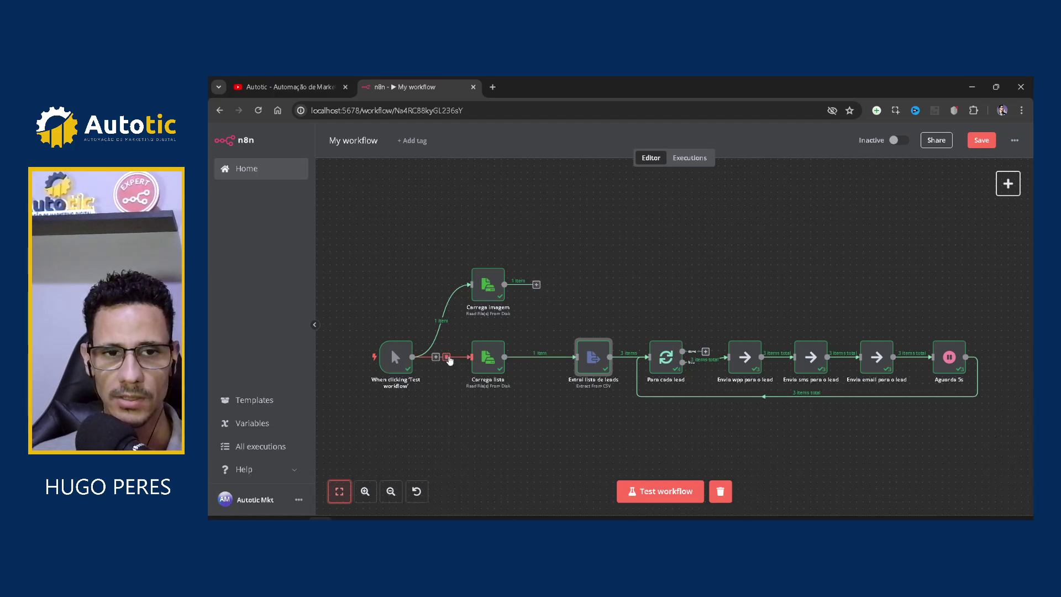
pyautogui.click(445, 358)
pyautogui.click(655, 492)
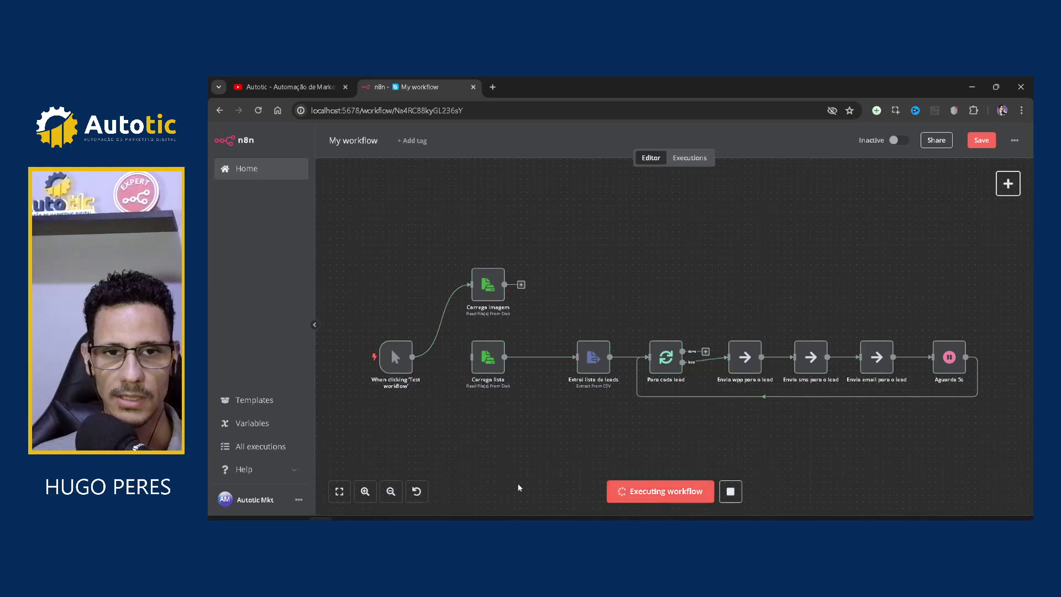
# View the image file in the Carrega imagem node's binary output.
pyautogui.doubleClick(492, 300)
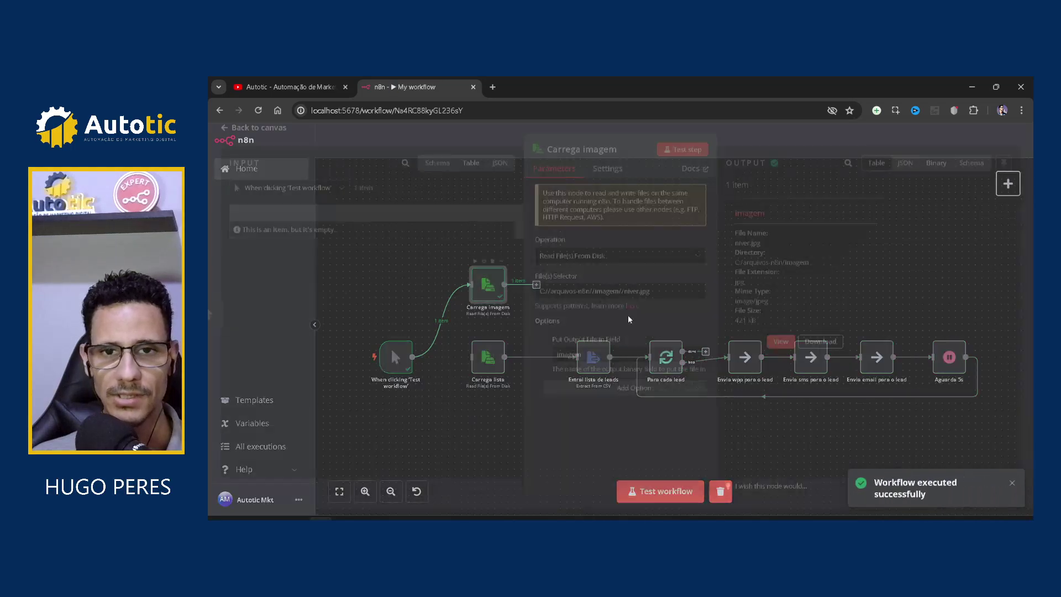
pyautogui.click(779, 351)
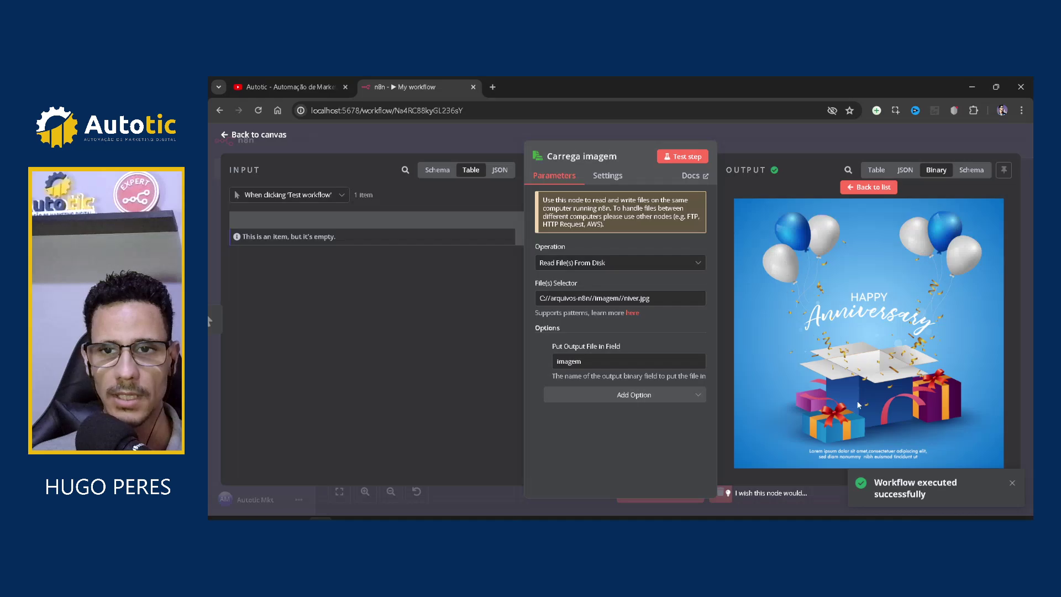
pyautogui.press('Escape')
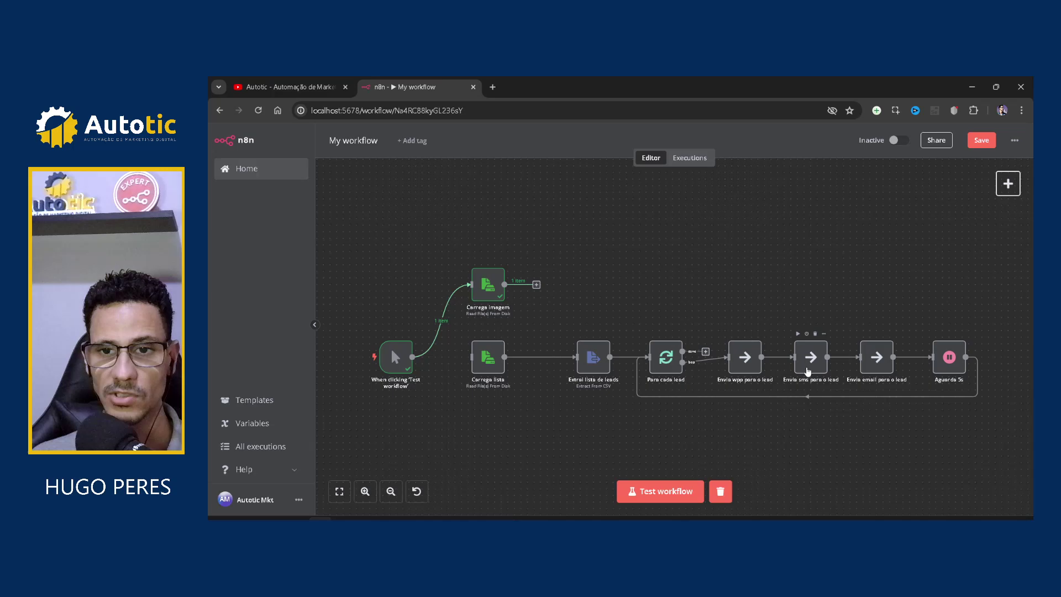
# Delete the Envia sms and Envia email nodes from the loop and move Aguarda 5s beside Envia wpp para o lead, aligning the two.
pyautogui.click(808, 365)
pyautogui.press('Delete')
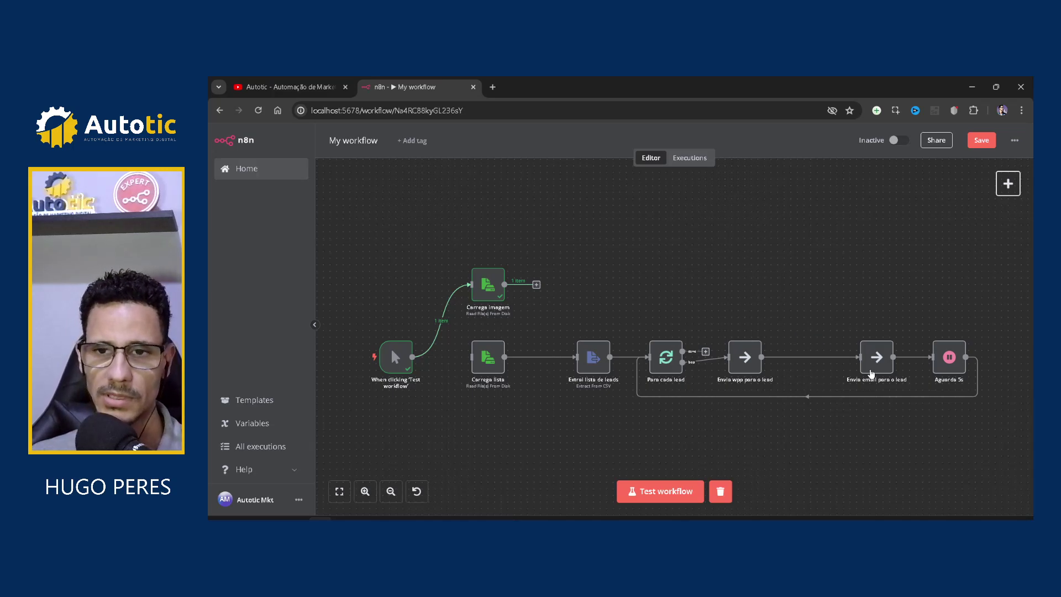
pyautogui.click(871, 365)
pyautogui.press('Delete')
pyautogui.moveTo(949, 372); pyautogui.dragTo(823, 378)
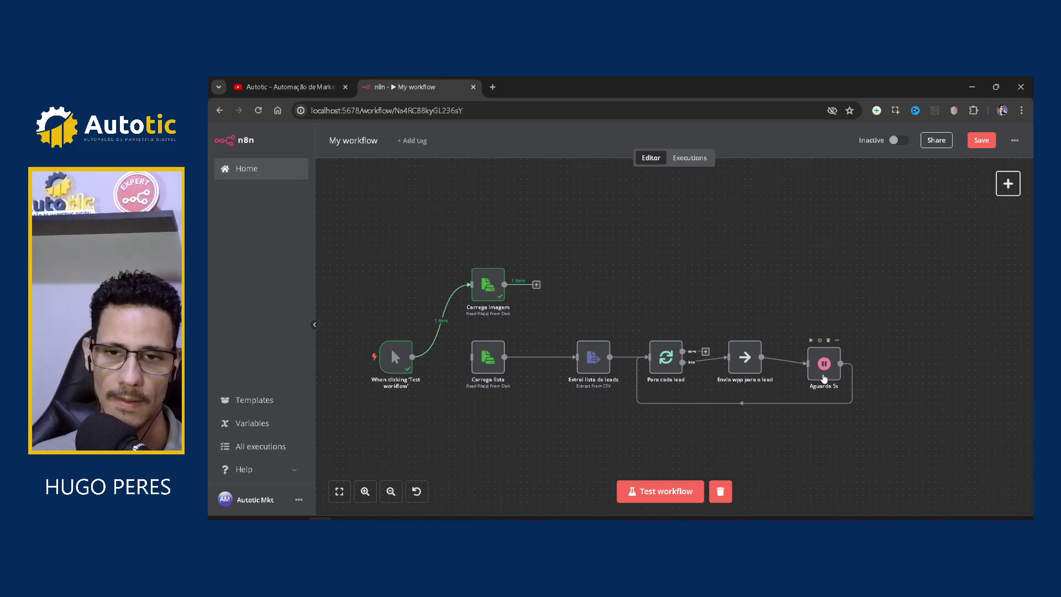
pyautogui.moveTo(740, 369); pyautogui.dragTo(746, 375)
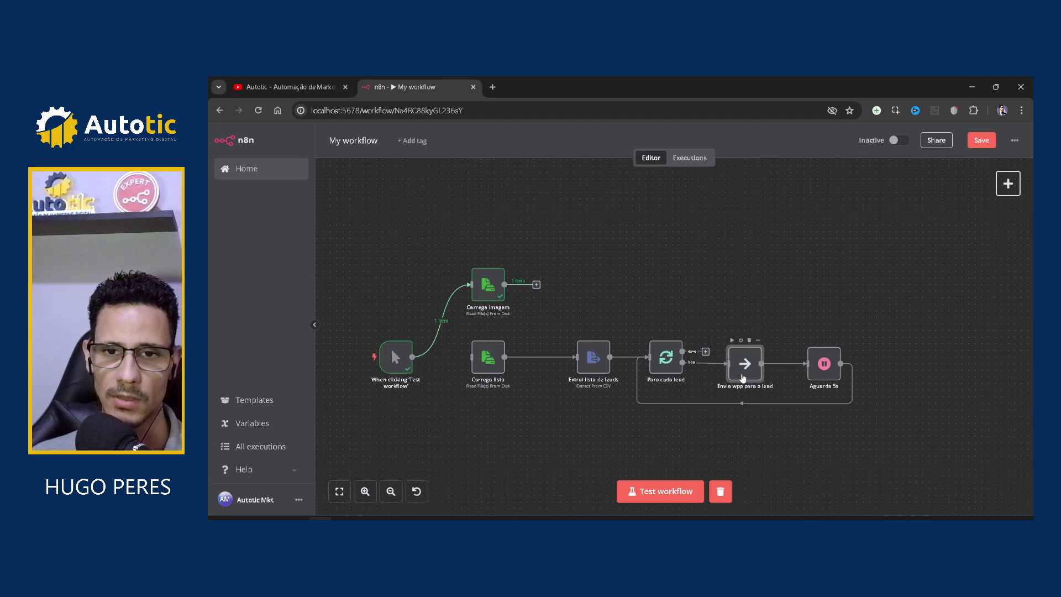
pyautogui.click(719, 449)
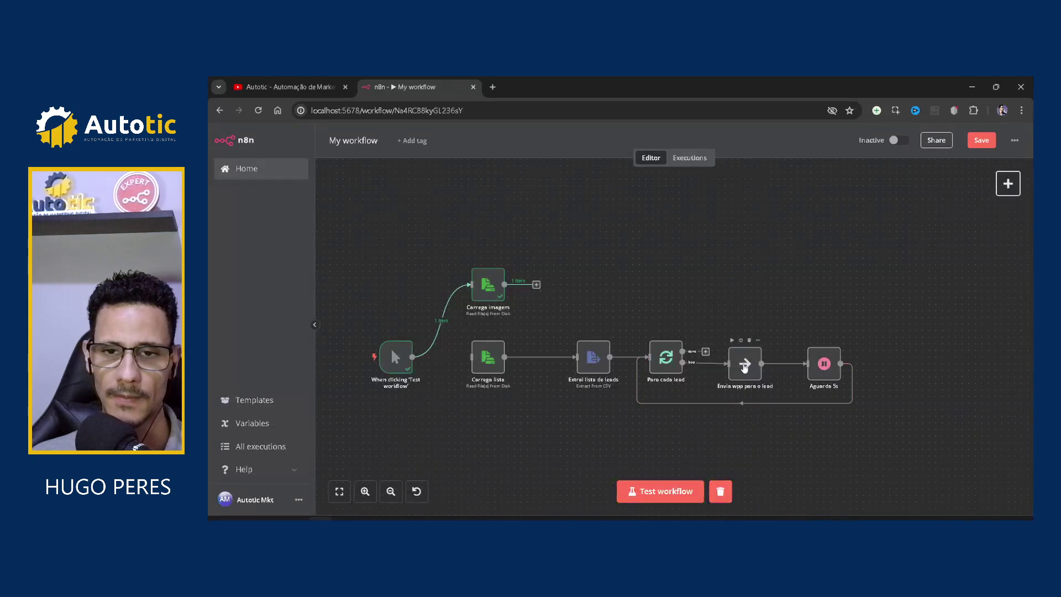
# Replace the Envia wpp para o lead node with an Edit Fields (Set) node between Para cada lead and Aguarda 5s.
pyautogui.click(744, 366)
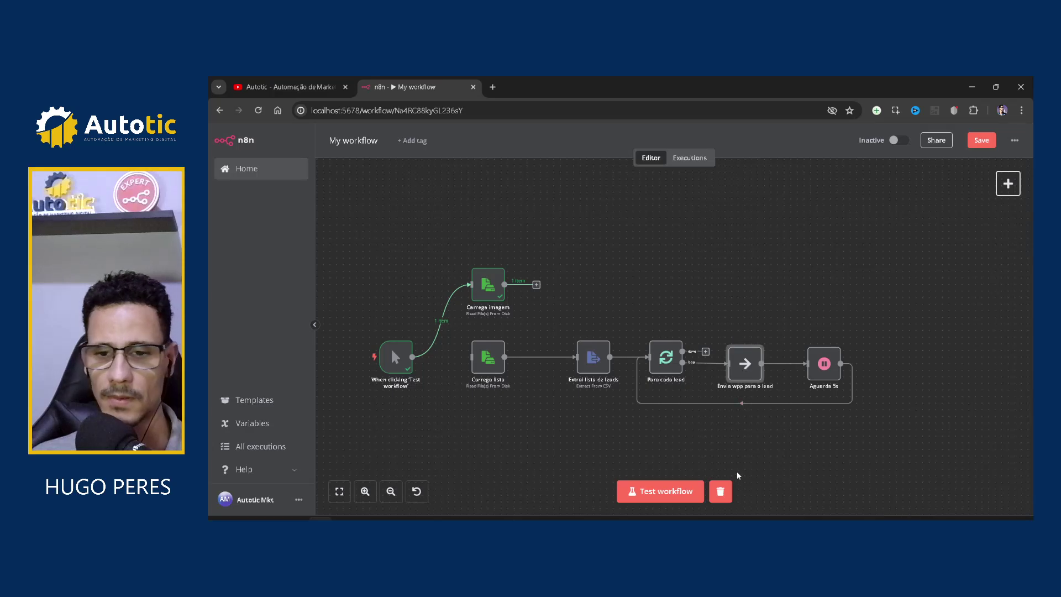
pyautogui.press('Delete')
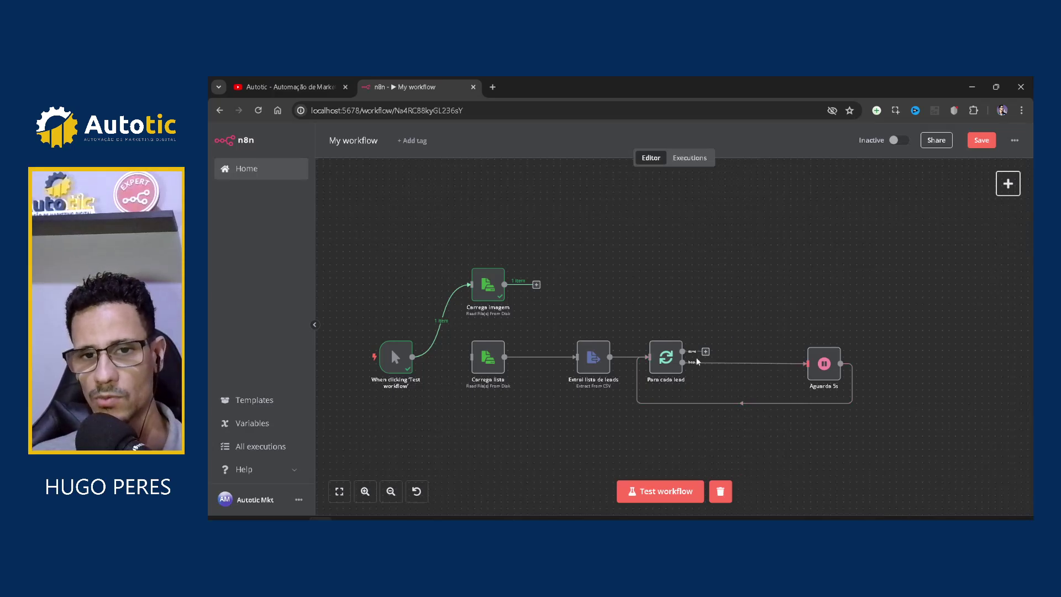
pyautogui.click(738, 363)
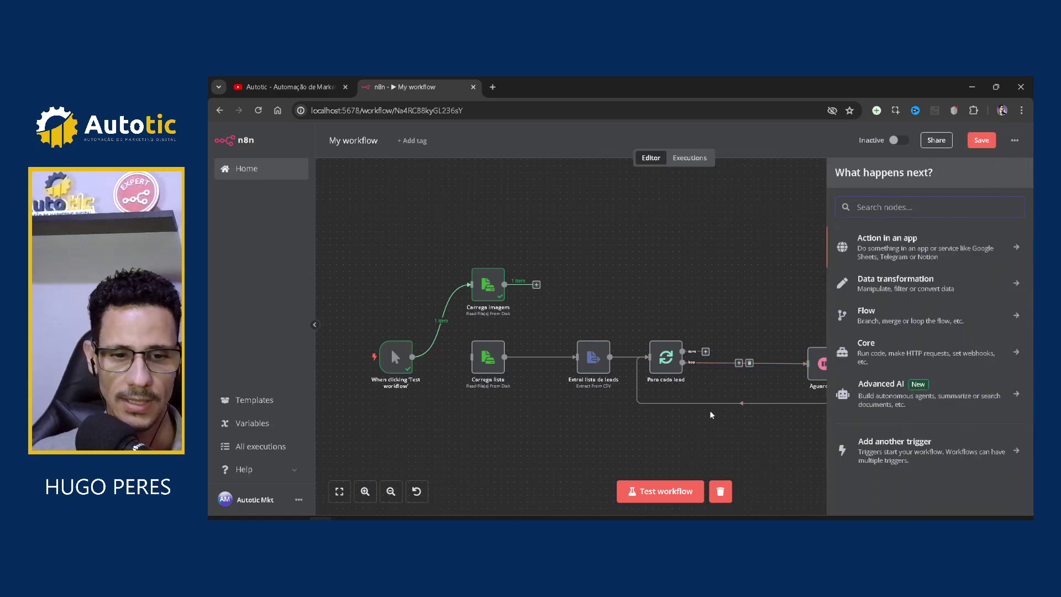
pyautogui.write('set')
pyautogui.press('Return')
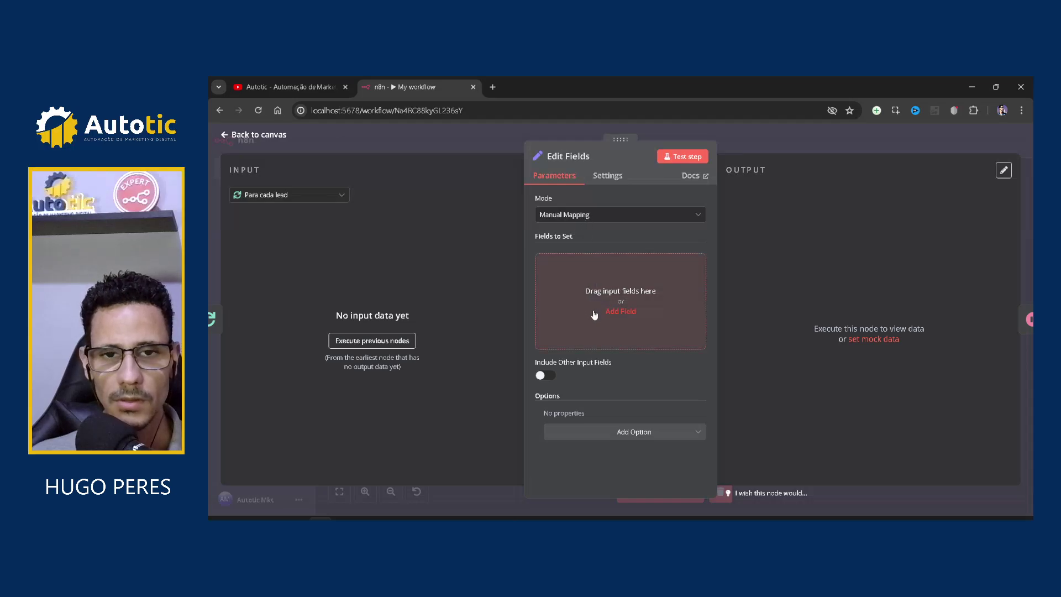
# Rename the Edit Fields node to "Envia imagem whatsapp" and align it on the canvas between Para cada lead and Aguarda 5s.
pyautogui.click(598, 158)
pyautogui.doubleClick(625, 151)
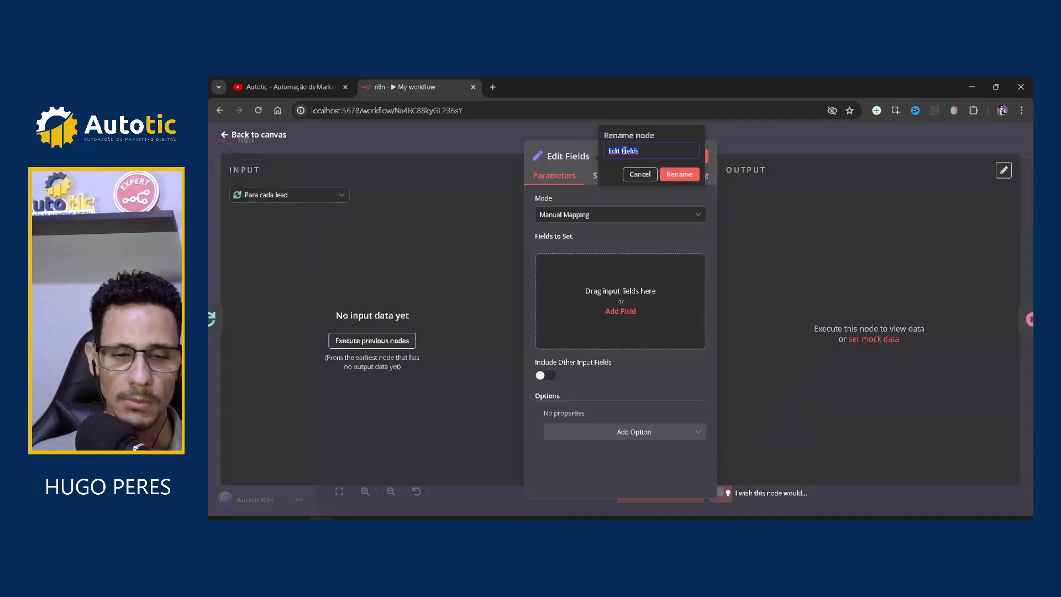
pyautogui.write('Envia')
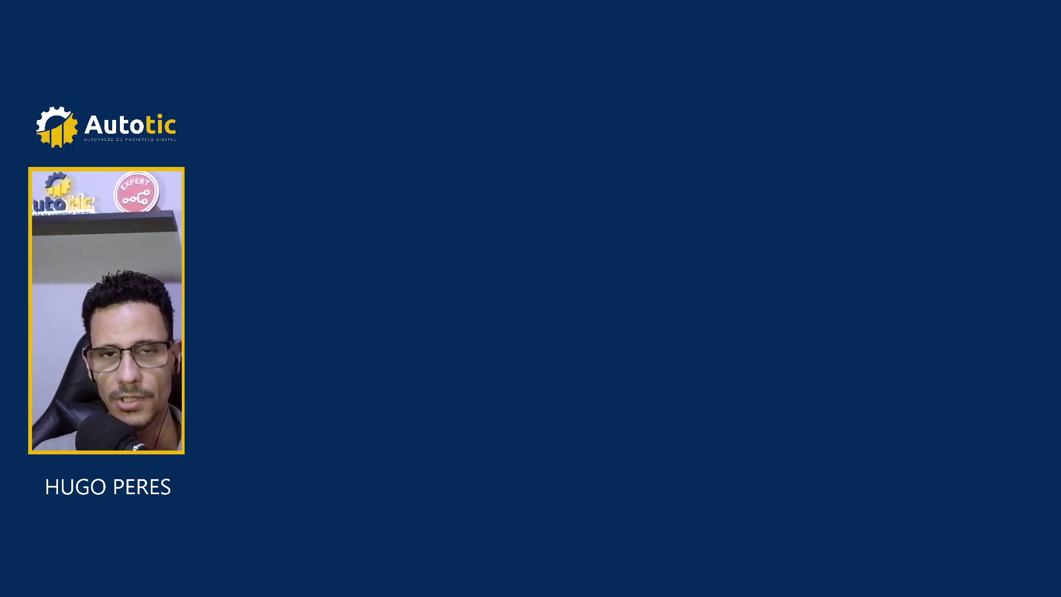
pyautogui.write('imagem whatsapp')
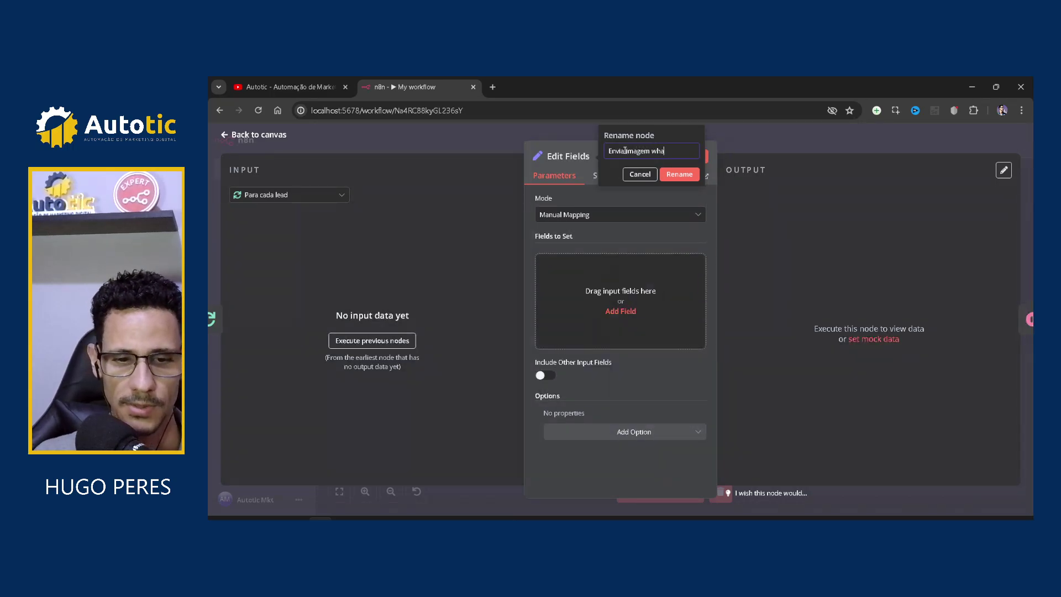
pyautogui.click(683, 176)
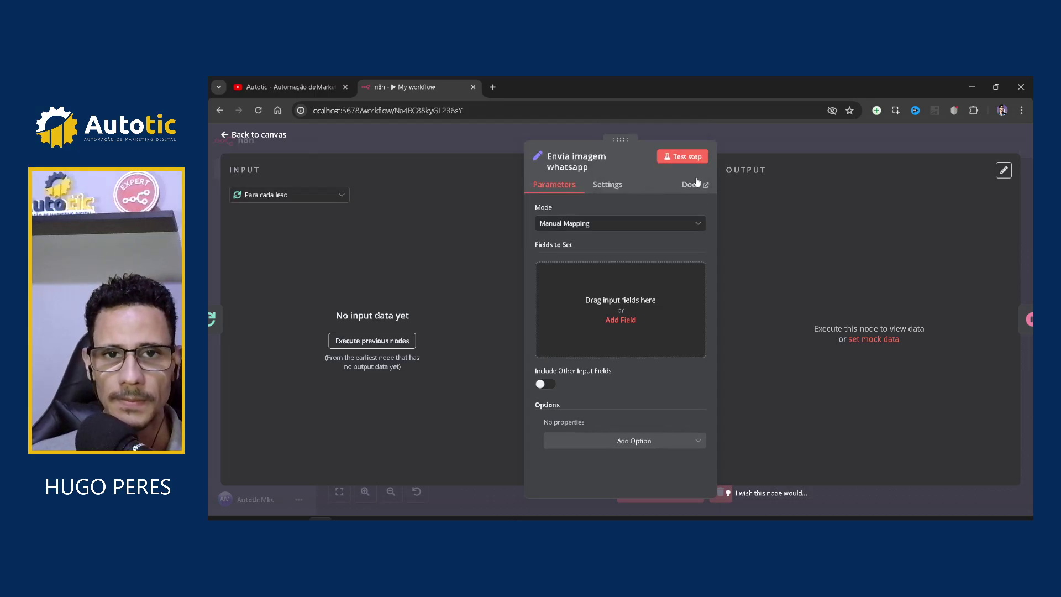
pyautogui.click(767, 141)
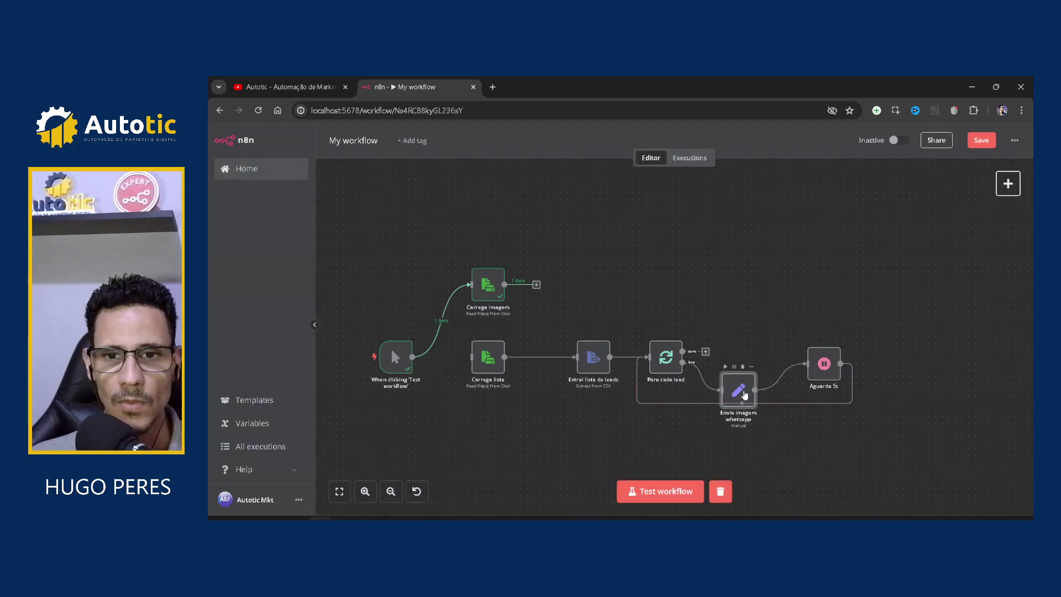
pyautogui.moveTo(744, 394); pyautogui.dragTo(756, 372)
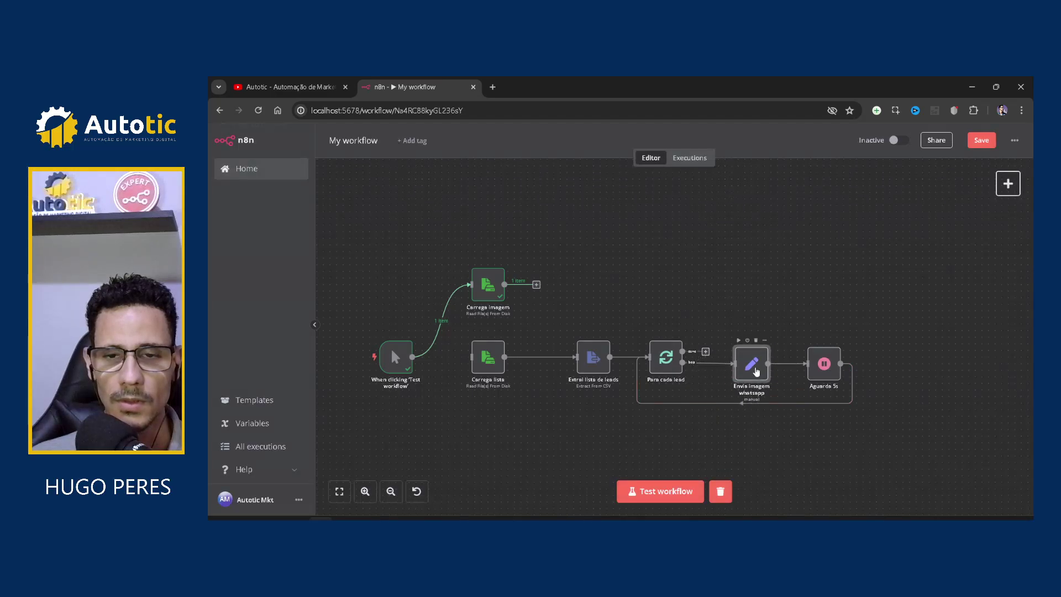
# Add a String field named "number" to the Envia imagem whatsapp node, leaving its value empty.
pyautogui.doubleClick(756, 371)
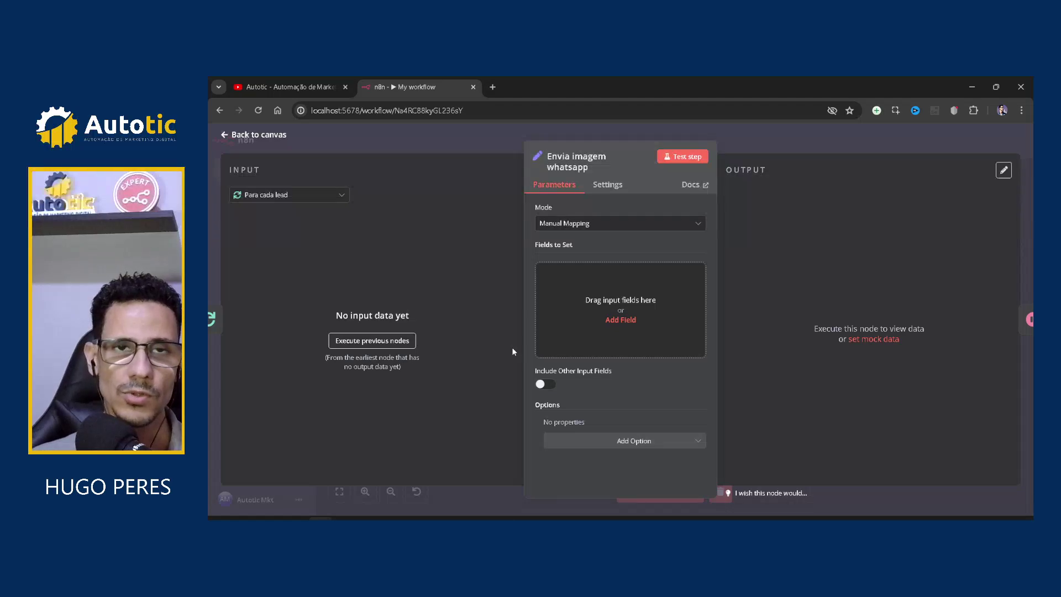
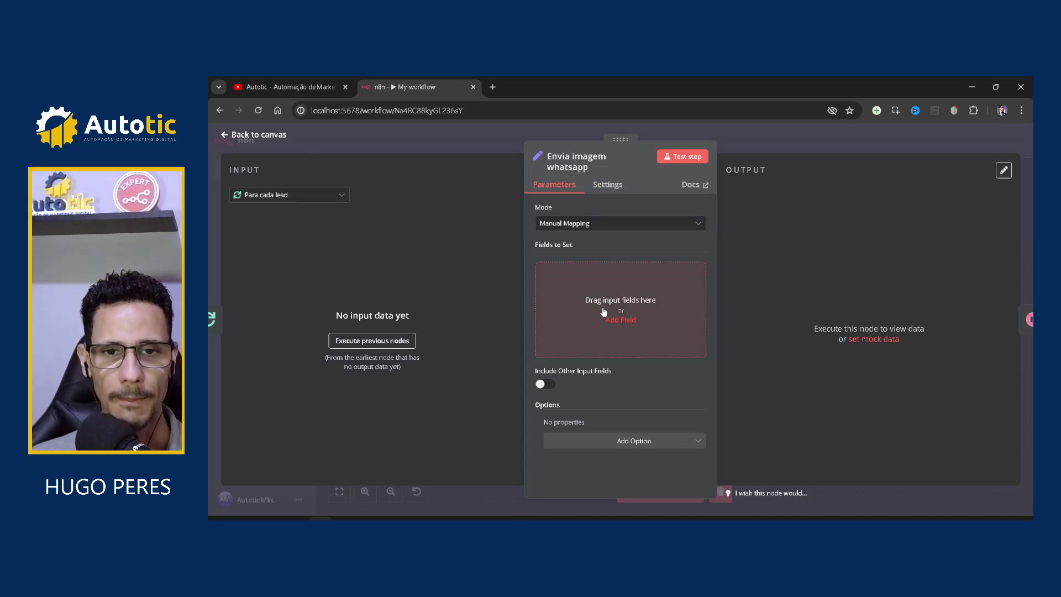
pyautogui.click(616, 322)
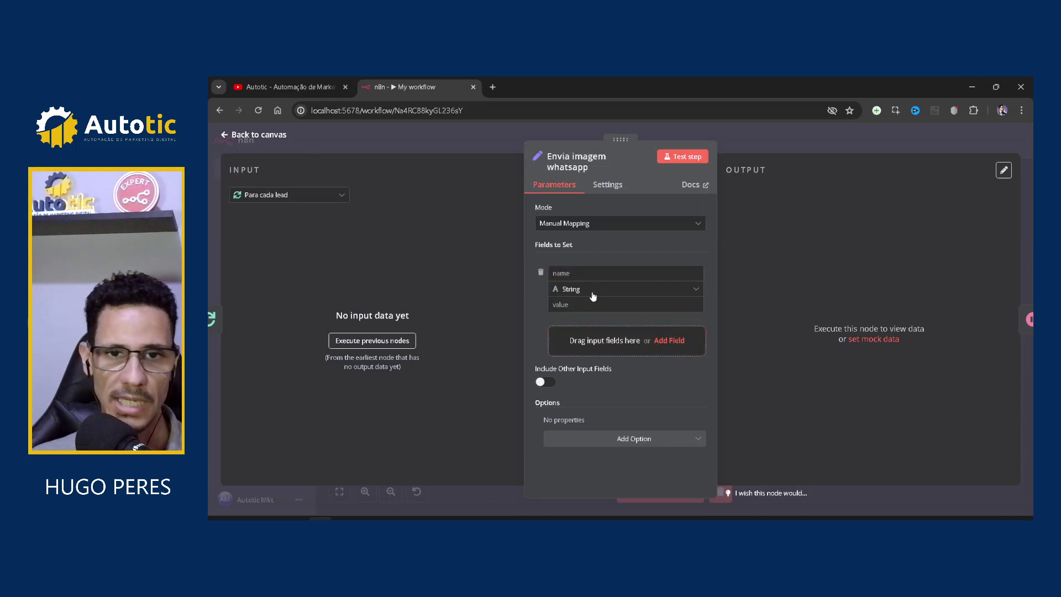
pyautogui.click(586, 271)
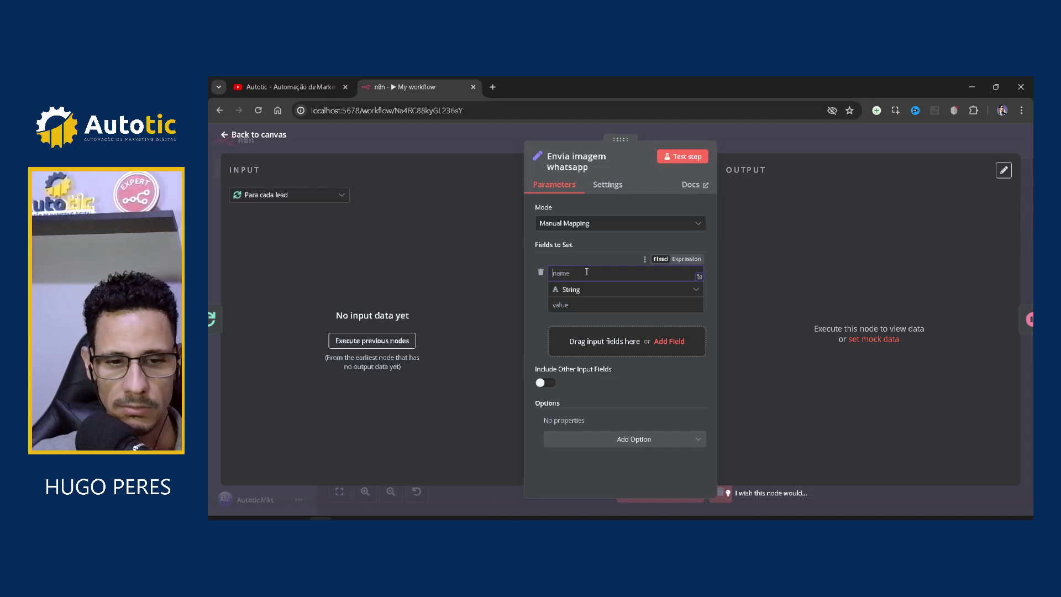
pyautogui.write('number')
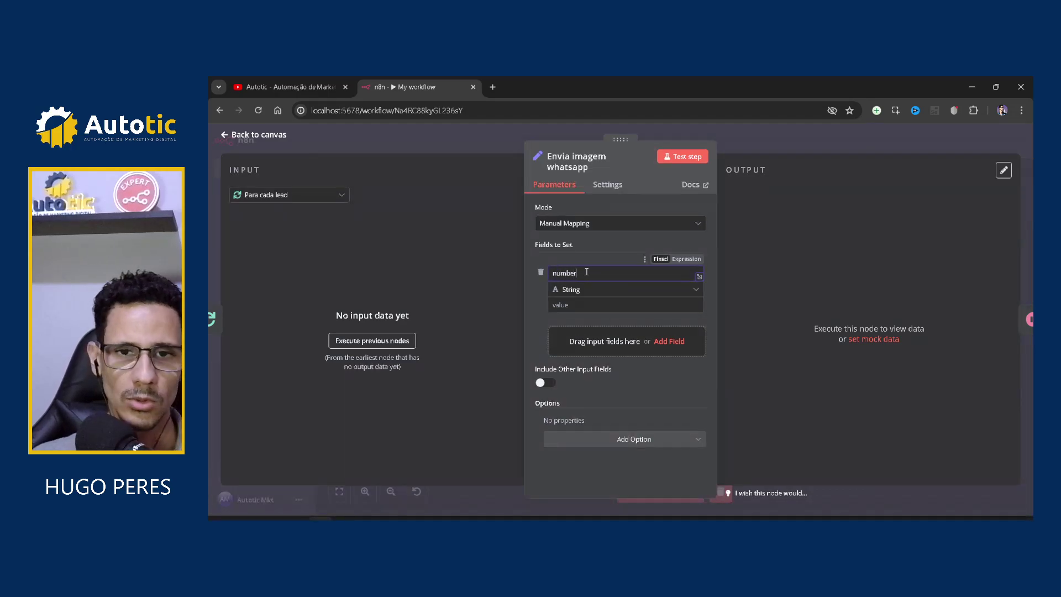
pyautogui.click(587, 288)
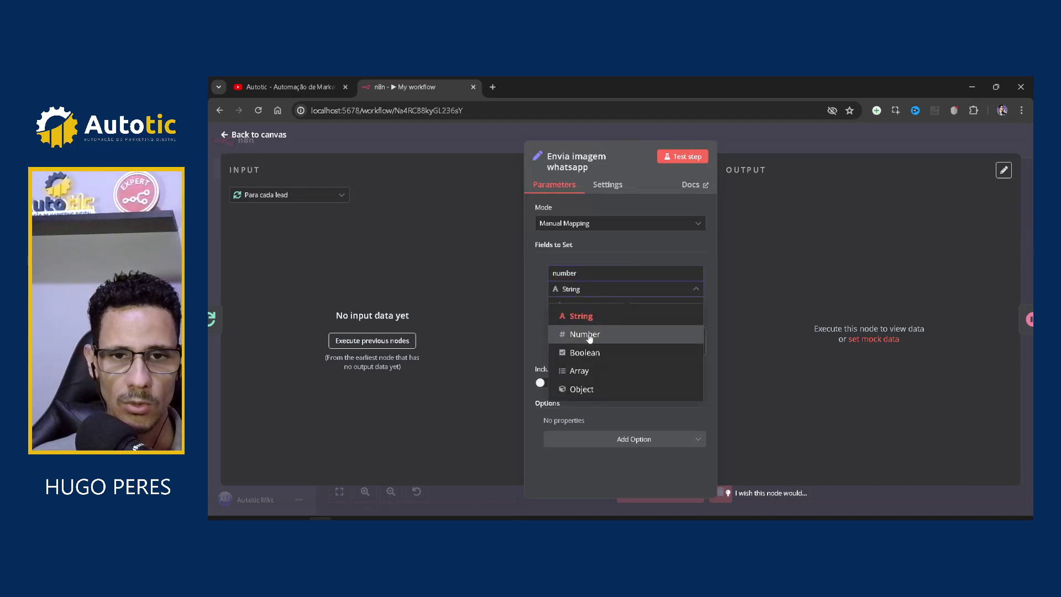
pyautogui.click(590, 318)
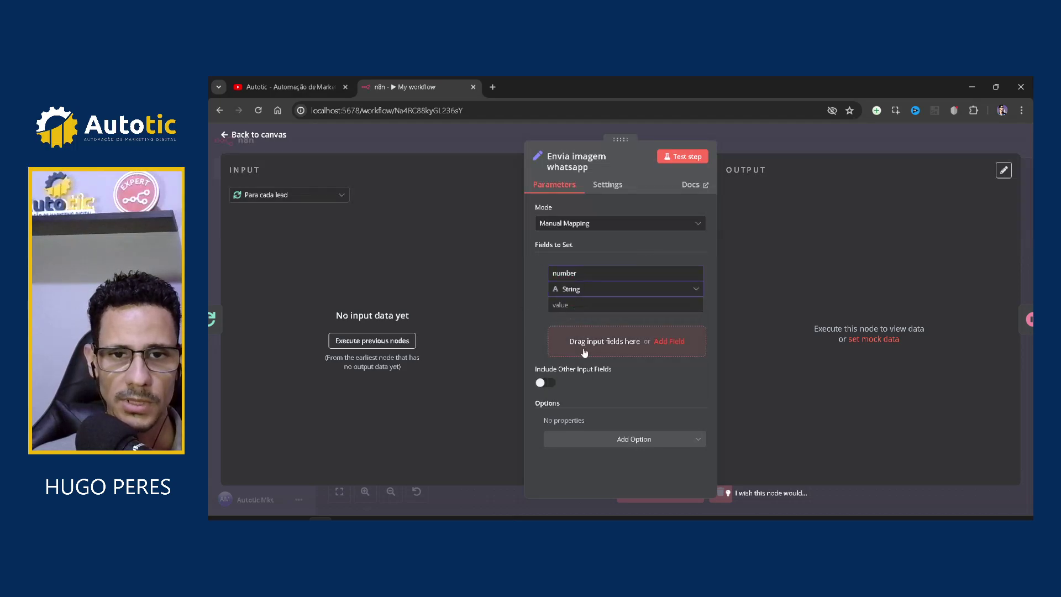
# Add String fields named "path" and "caption" to Envia imagem whatsapp without values and return to the canvas.
pyautogui.click(663, 341)
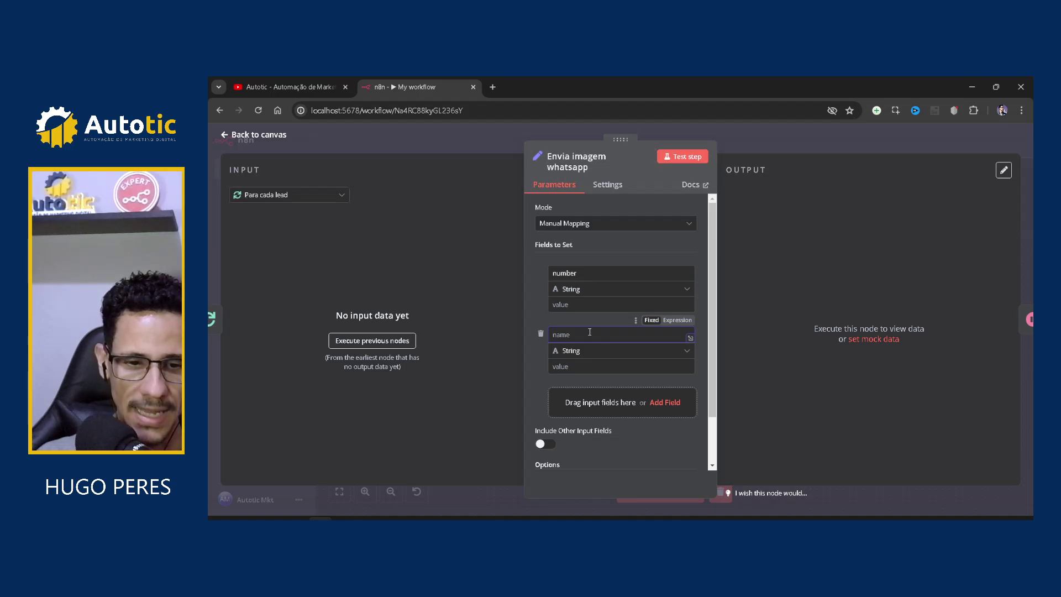
pyautogui.write('path')
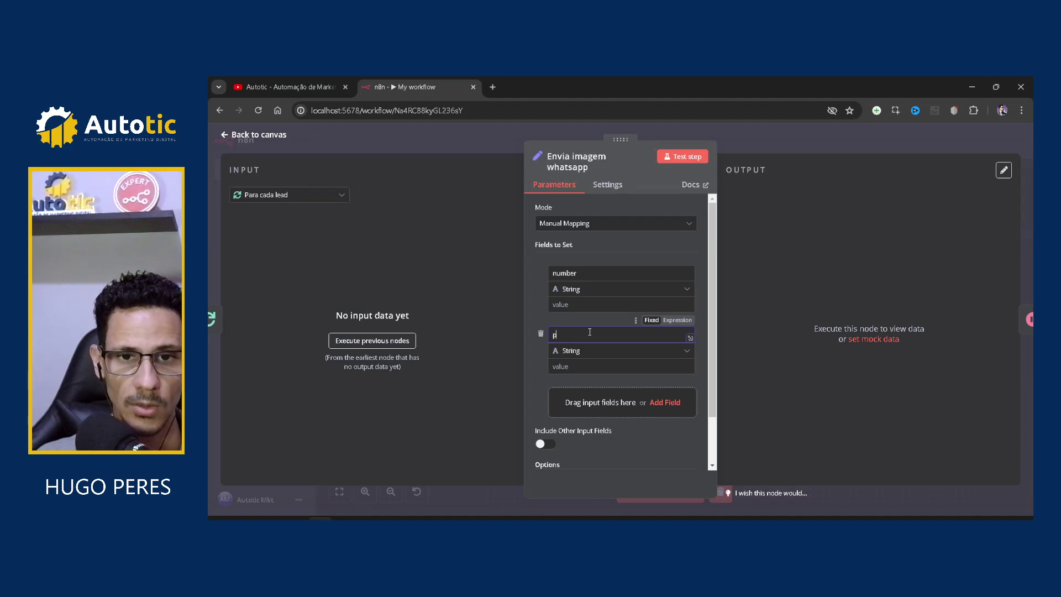
pyautogui.press('BackSpace')
pyautogui.write('path')
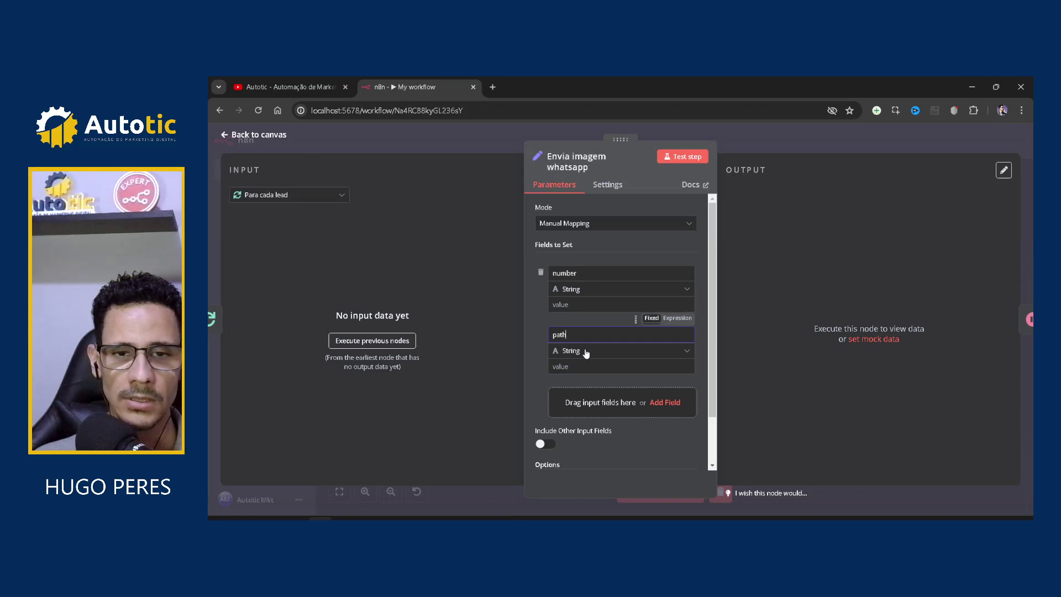
pyautogui.click(665, 403)
pyautogui.write('caption')
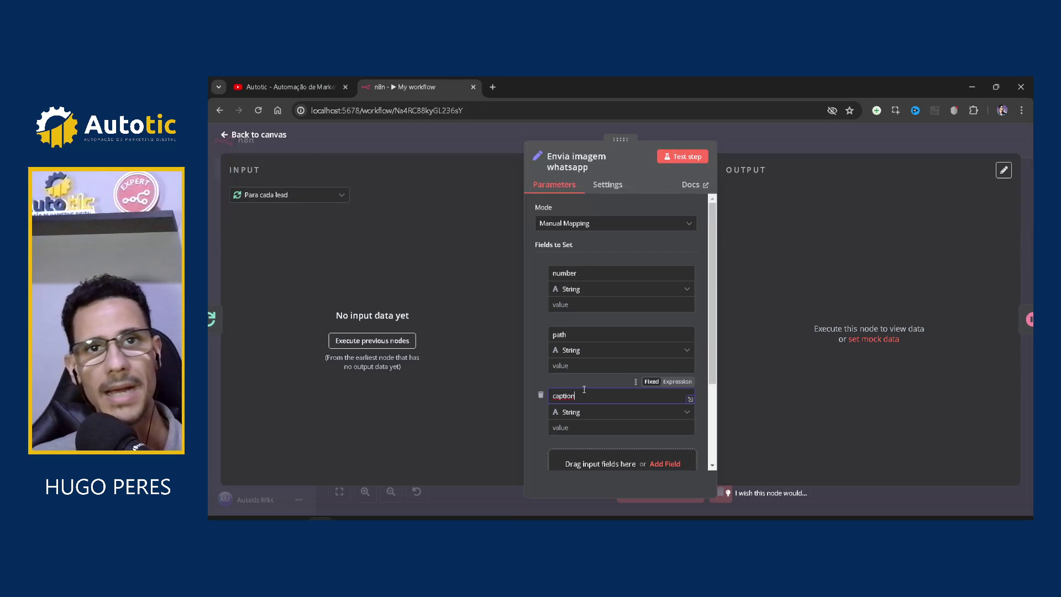
pyautogui.click(570, 427)
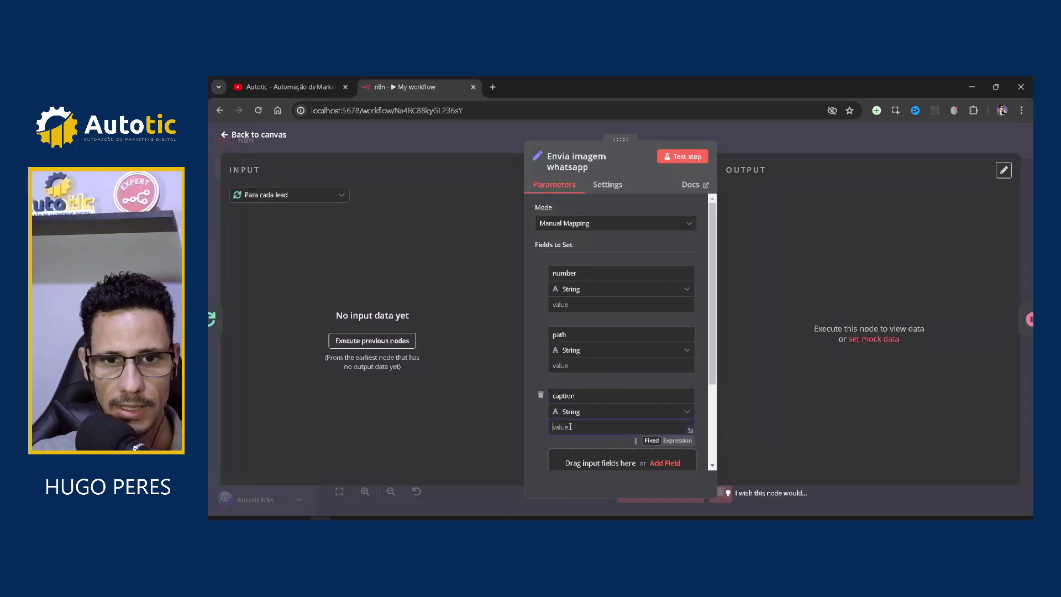
pyautogui.click(480, 144)
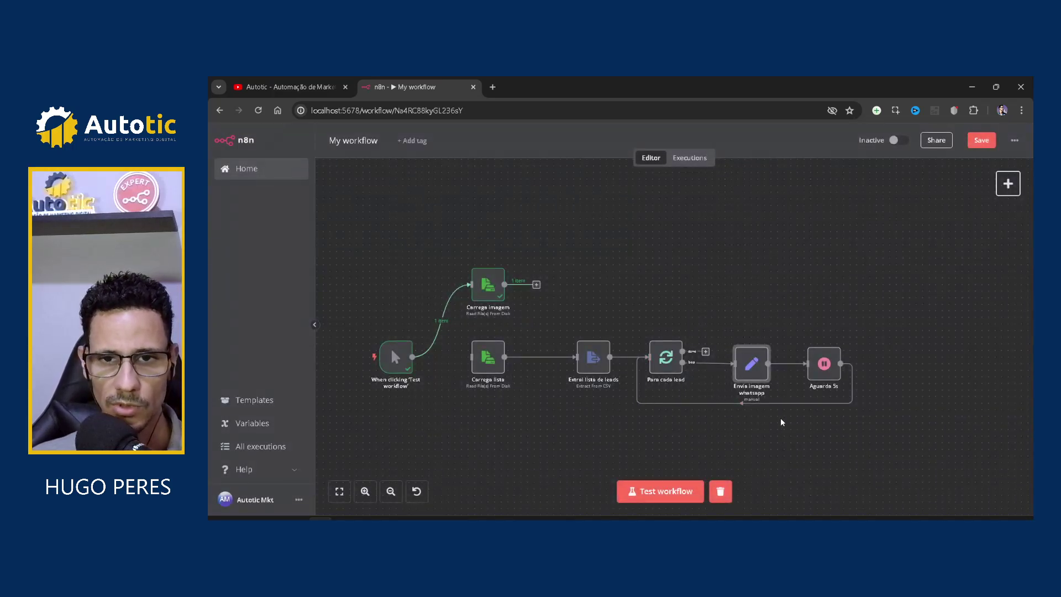
# Remove the return link from Aguarda 5s to Para cada lead and run the workflow with the trigger also connected to Carrega lista.
pyautogui.click(746, 405)
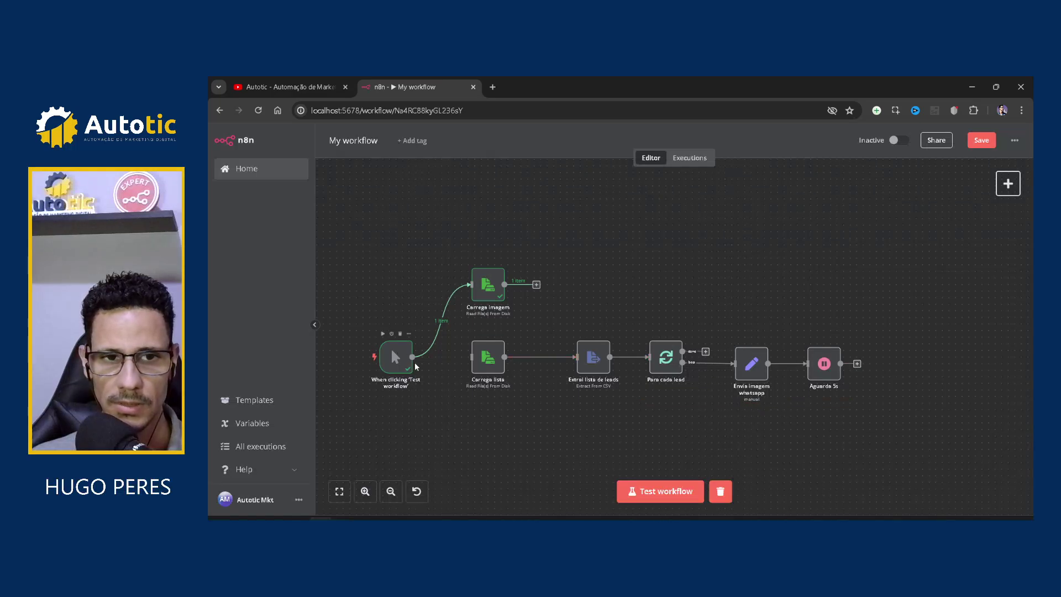
pyautogui.moveTo(413, 358); pyautogui.dragTo(472, 358)
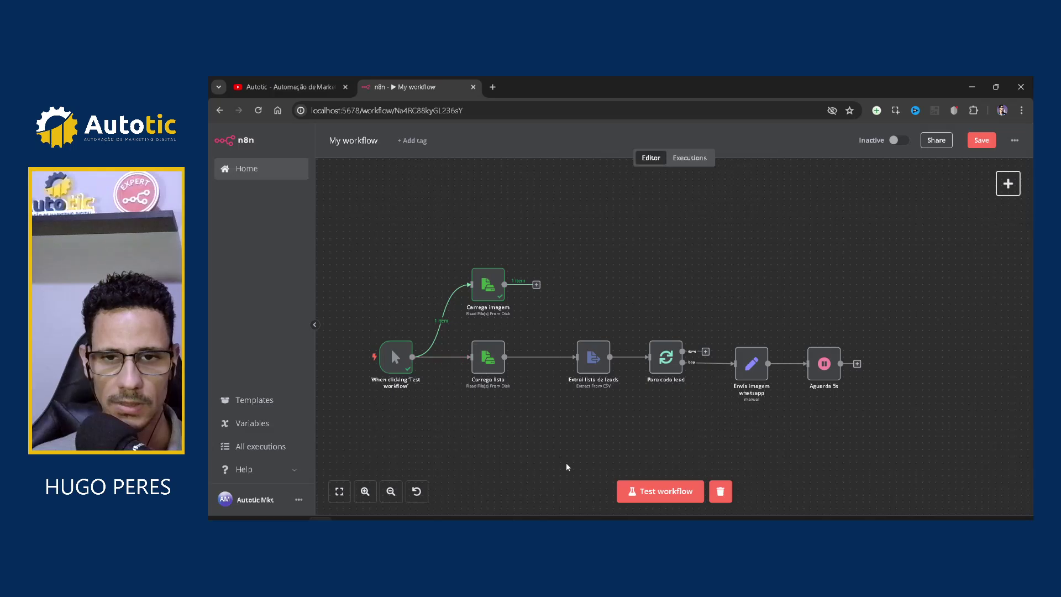
pyautogui.click(665, 493)
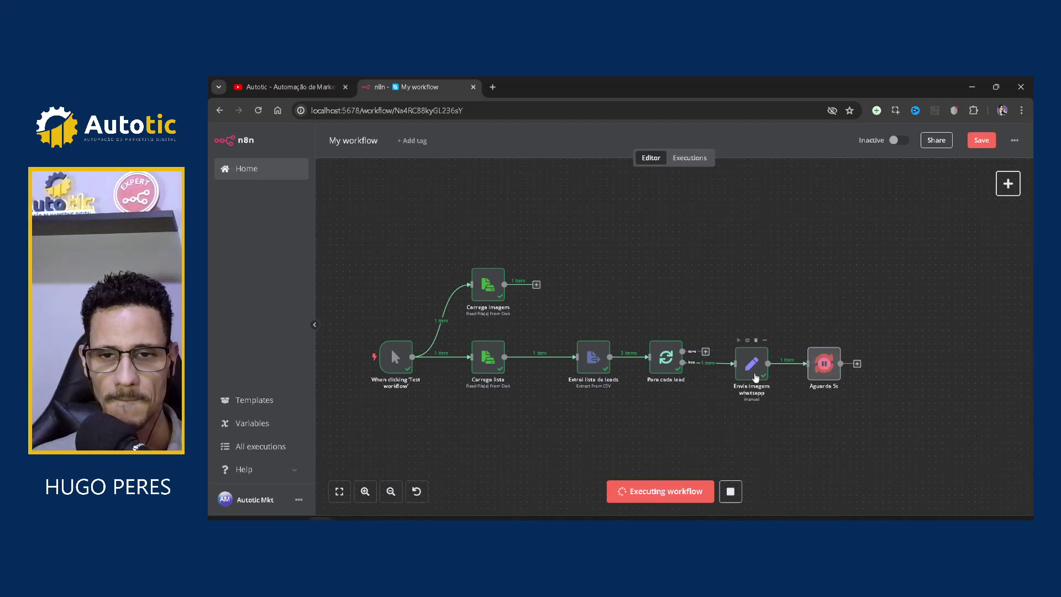
# Set the caption value in the Envia imagem whatsapp node to "Feliz aniversário, {{ $json.nome }}", mapping the nome column from the input data.
pyautogui.click(752, 364)
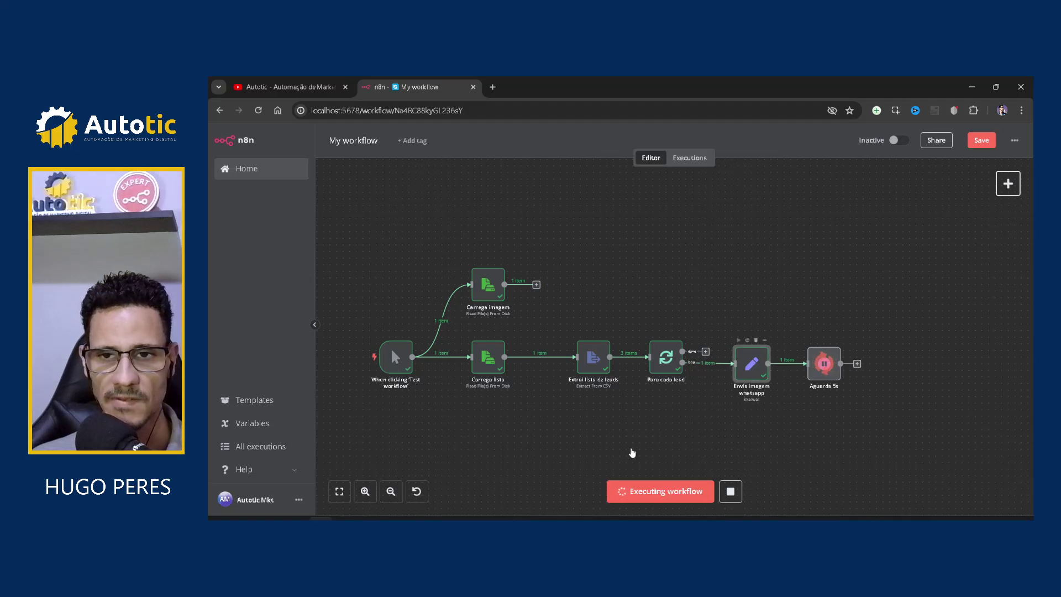
pyautogui.press('Return')
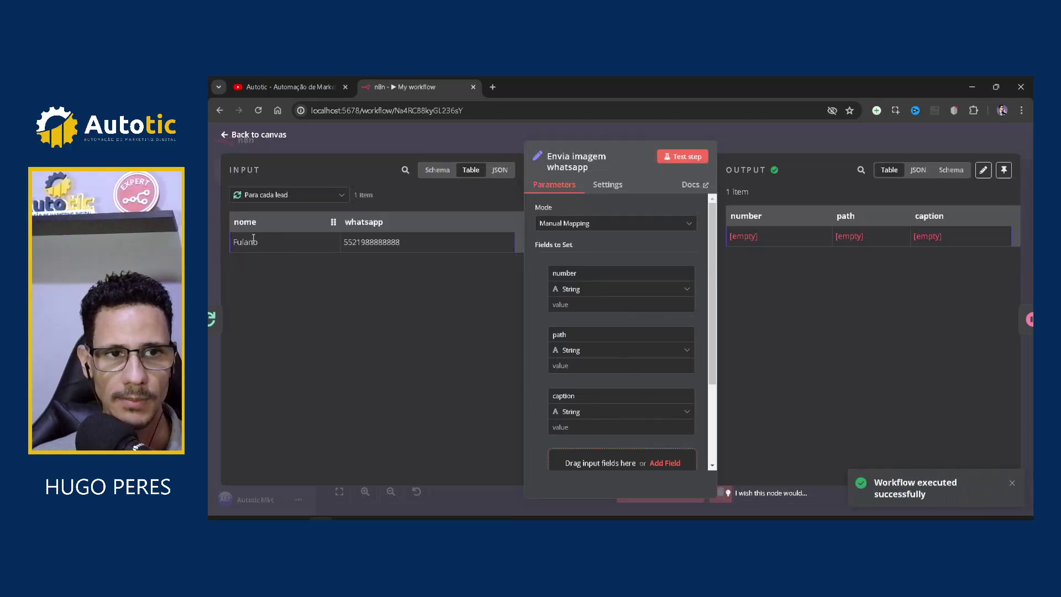
pyautogui.click(437, 170)
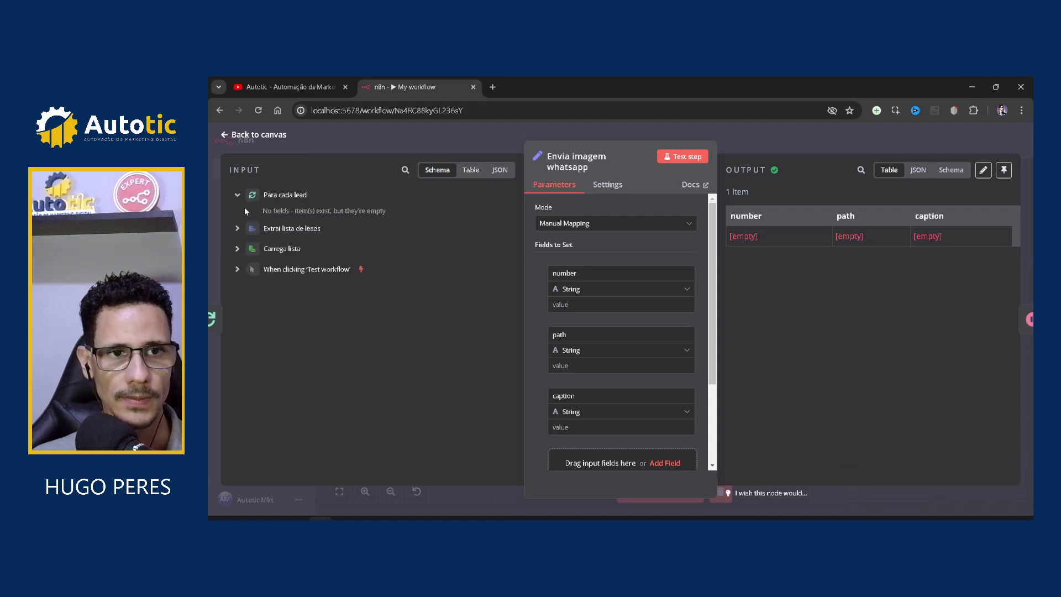
pyautogui.click(470, 171)
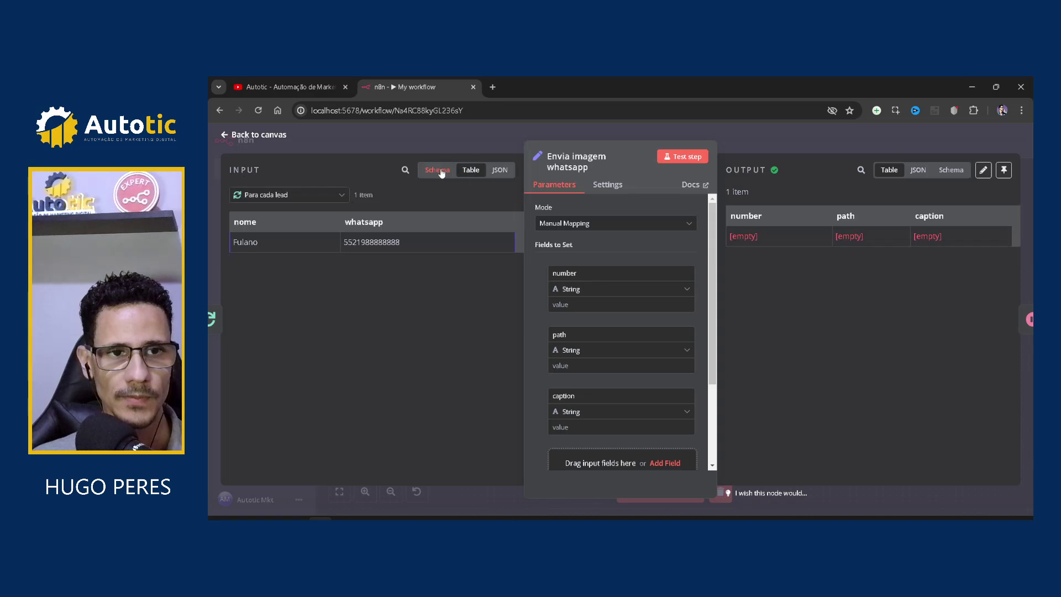
pyautogui.moveTo(251, 224); pyautogui.dragTo(619, 427)
pyautogui.moveTo(683, 441); pyautogui.dragTo(685, 436)
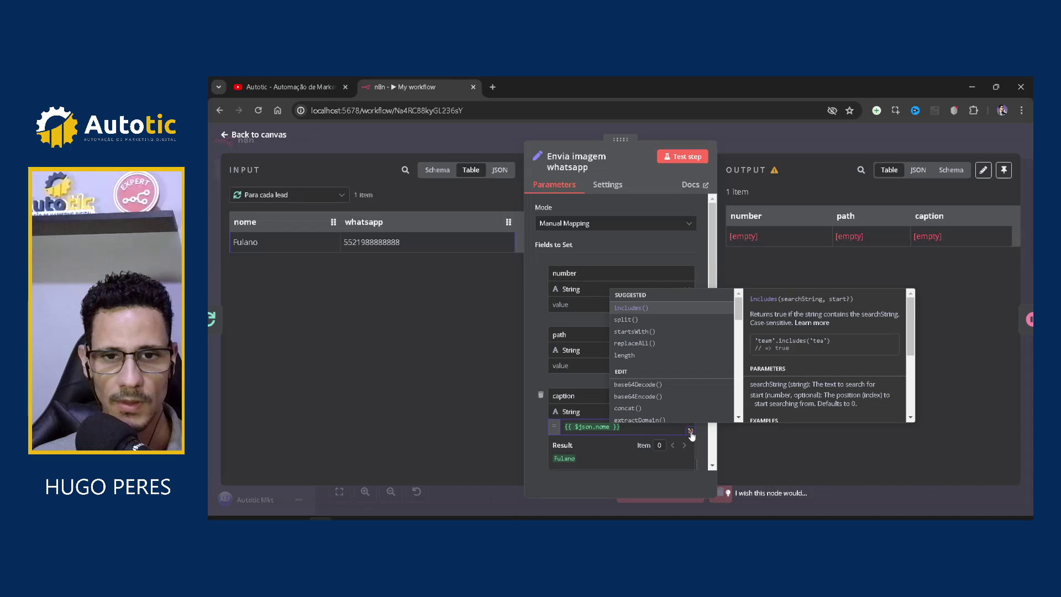
pyautogui.click(584, 427)
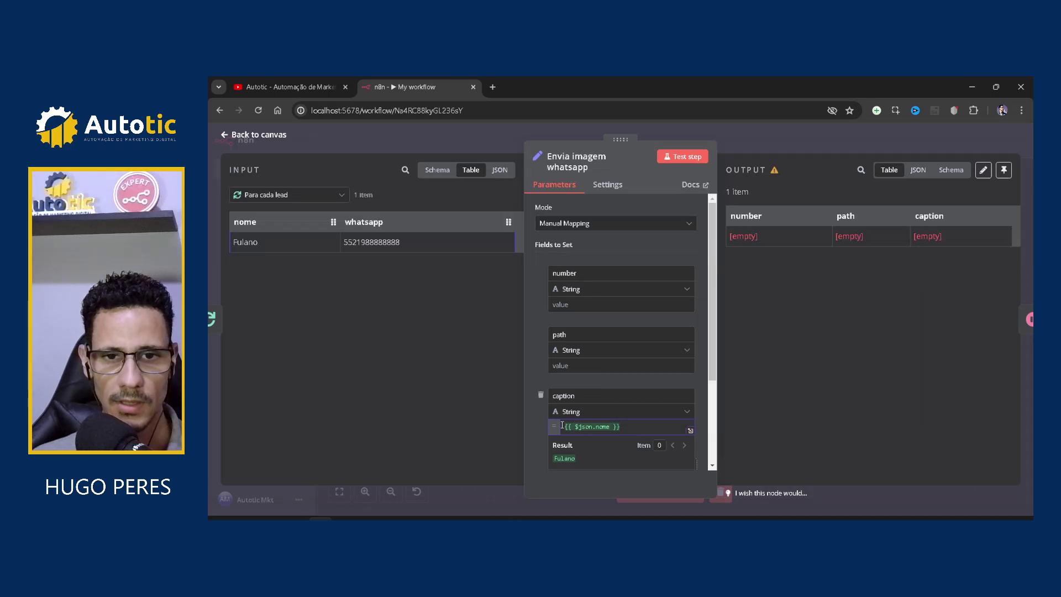
pyautogui.write('Feliz ani')
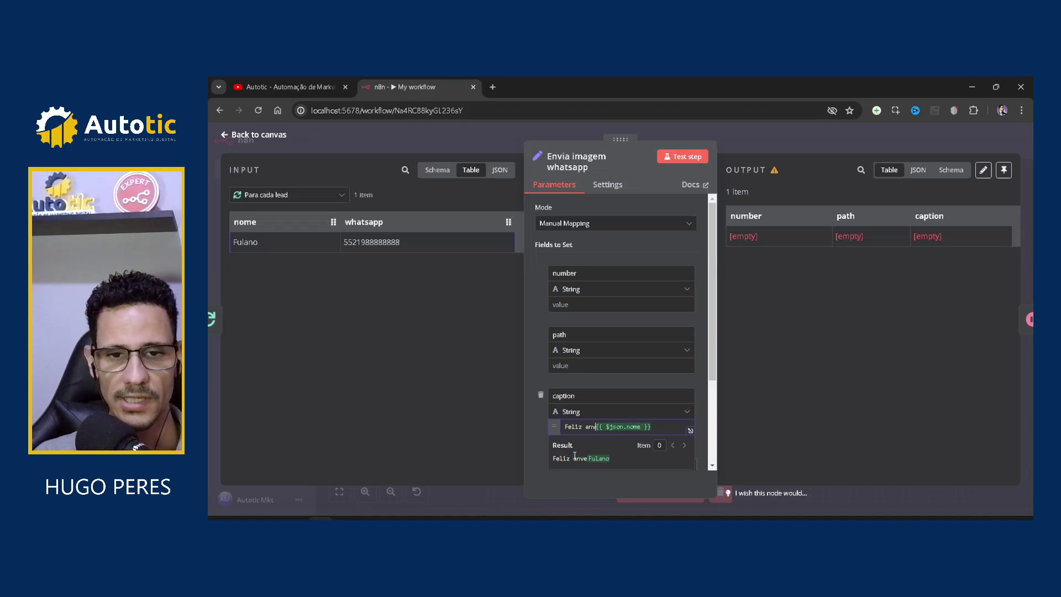
pyautogui.press('BackSpace')
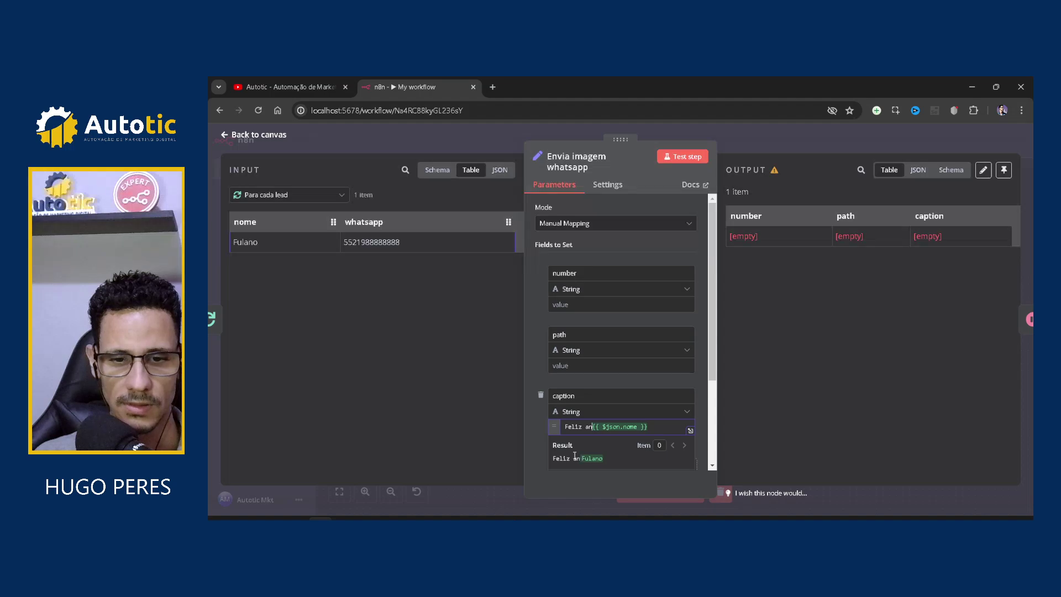
pyautogui.write('iversário')
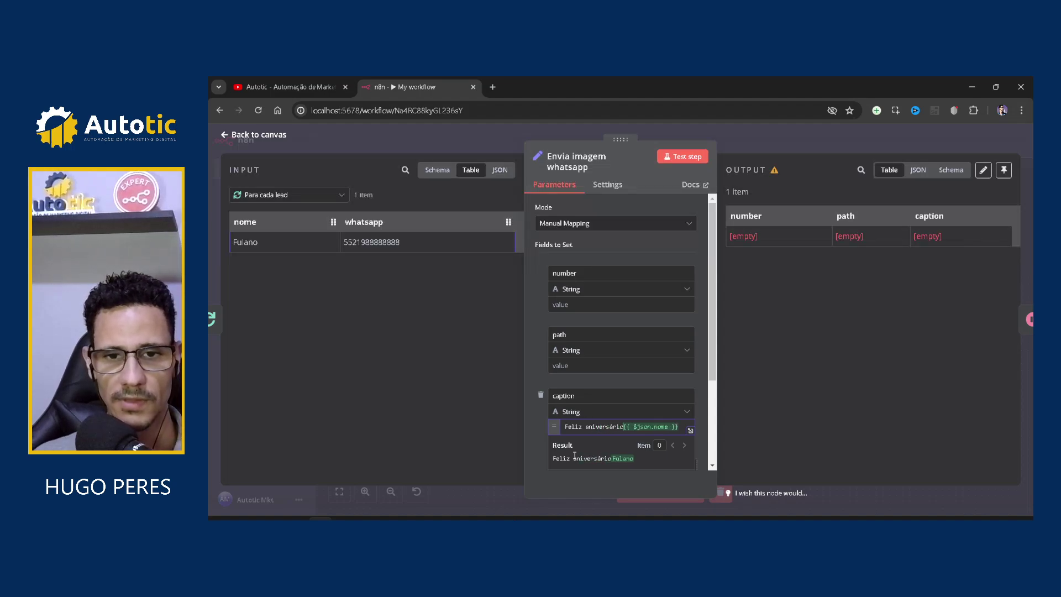
pyautogui.write(',')
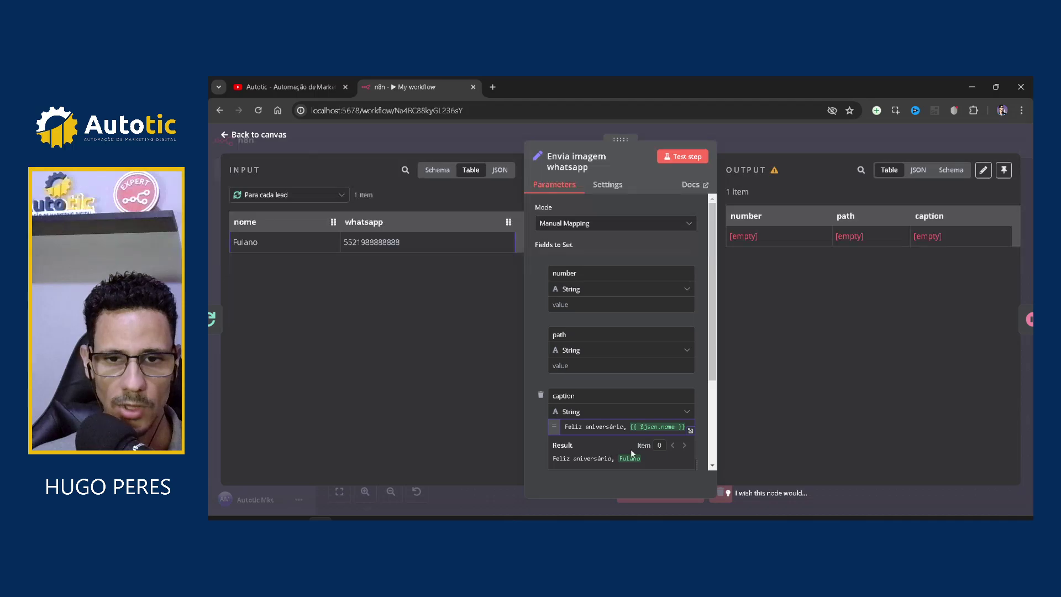
# Add the line "[mensagem completo de aniversário]" below the greeting in the caption expression, separated by a blank line.
pyautogui.click(690, 431)
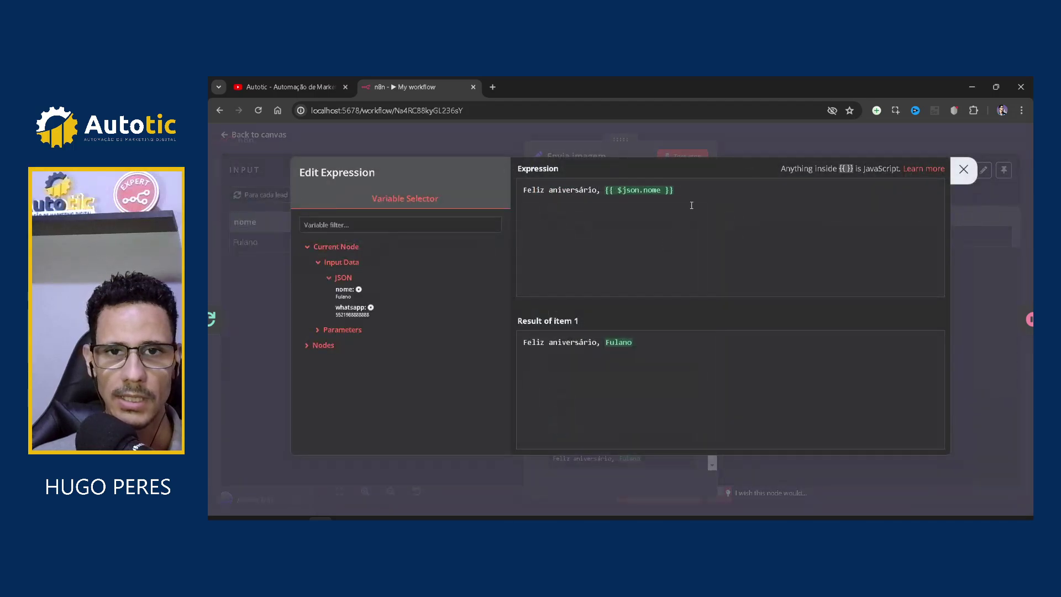
pyautogui.press('Return')
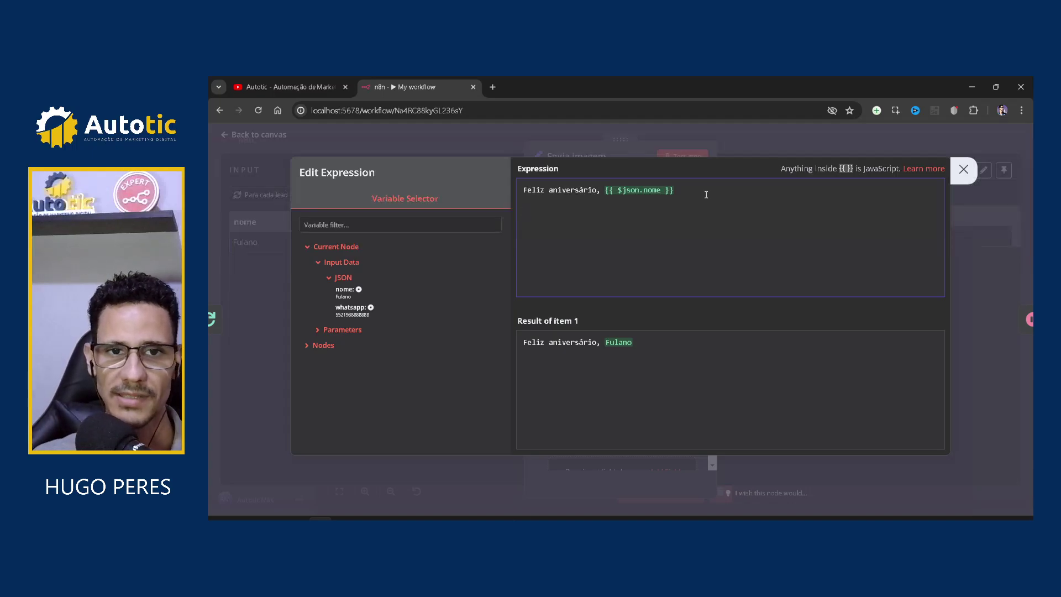
pyautogui.write('[')
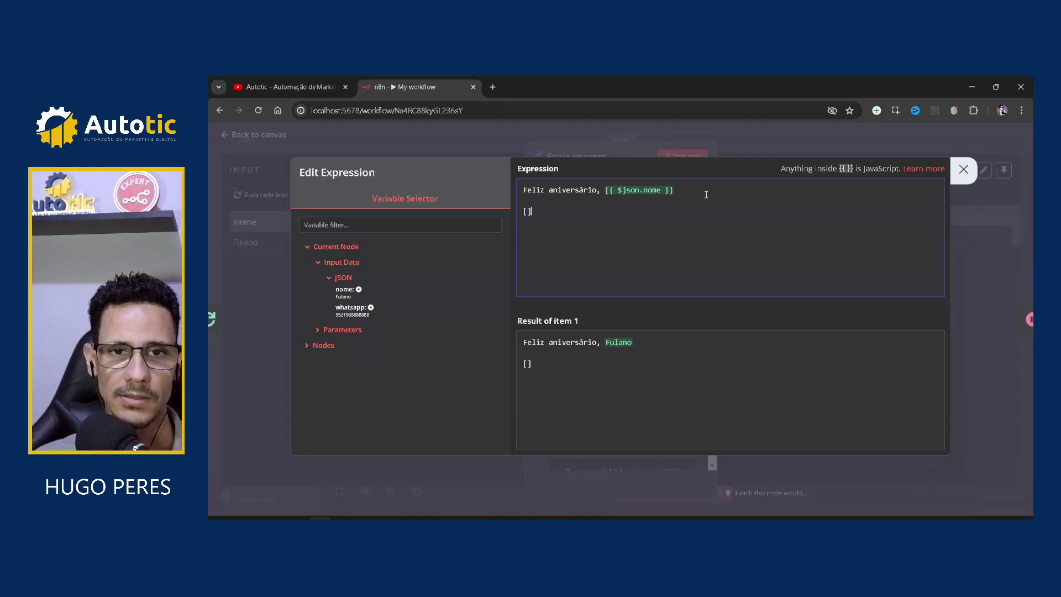
pyautogui.write('mensag')
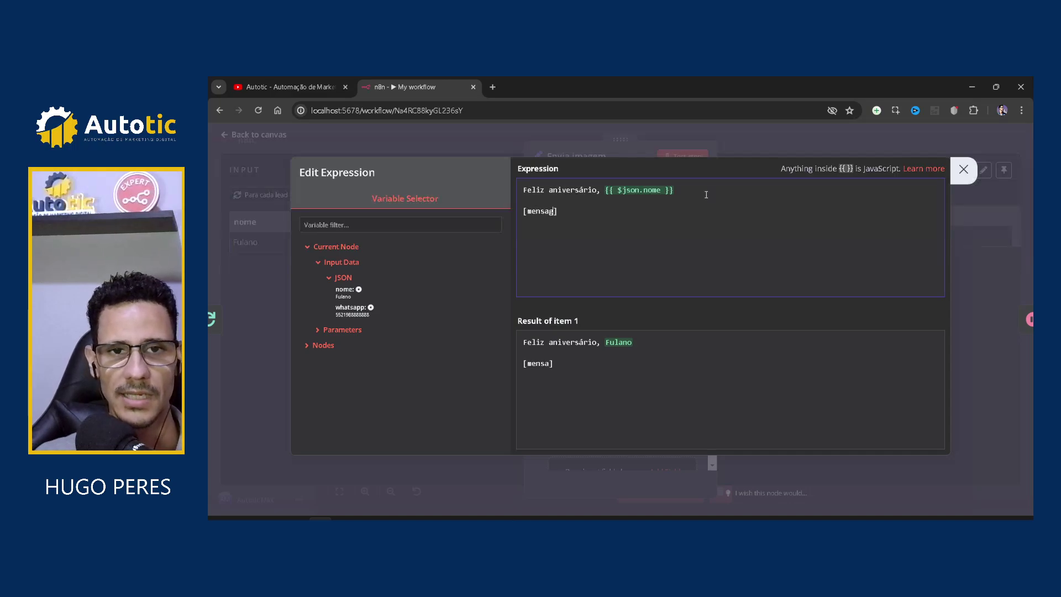
pyautogui.write('e')
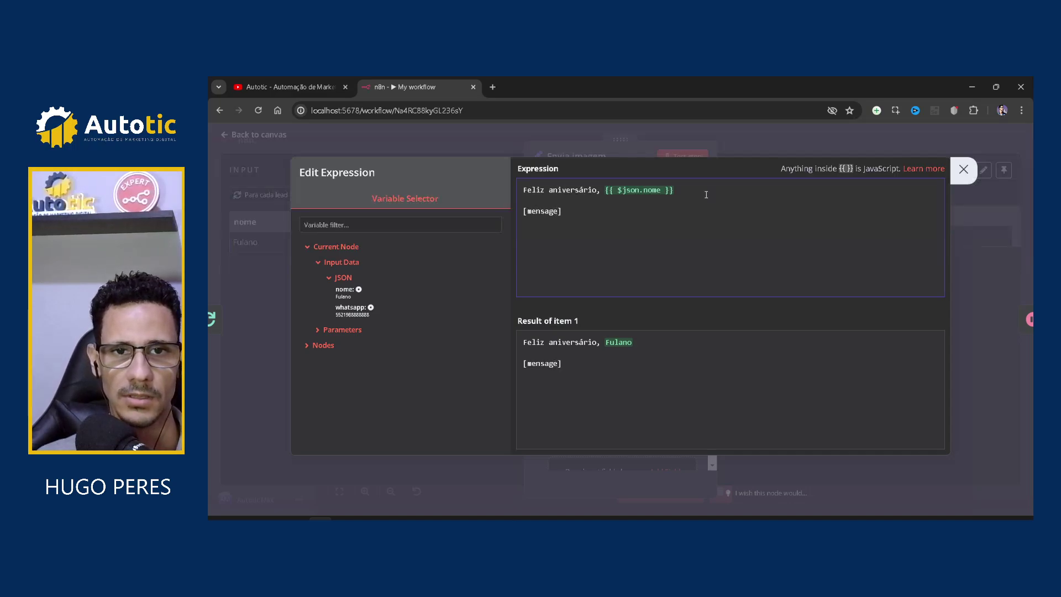
pyautogui.write('m completo')
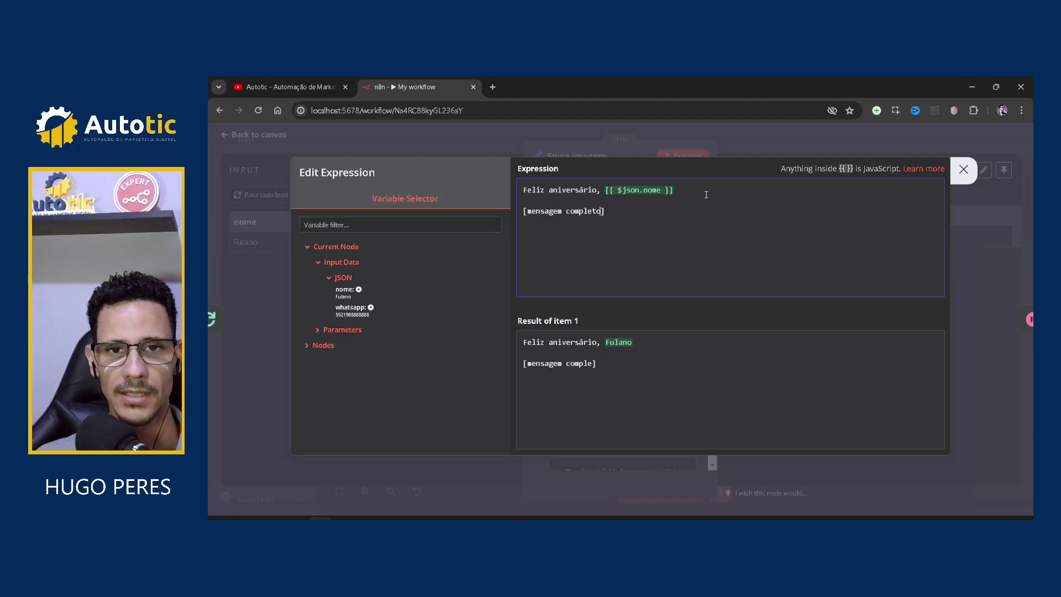
pyautogui.write(' de anive')
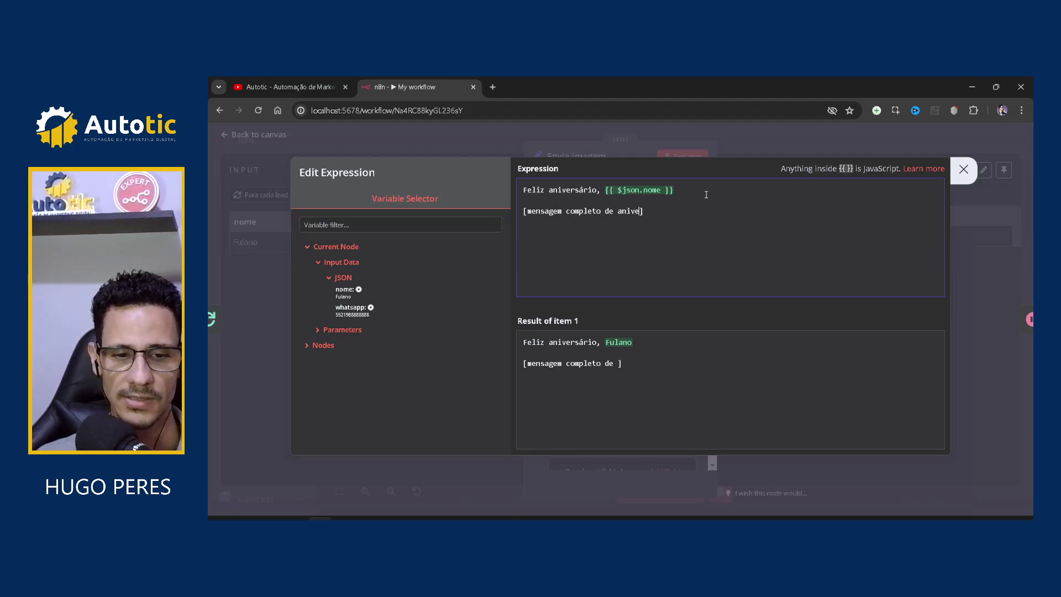
pyautogui.write('rsário')
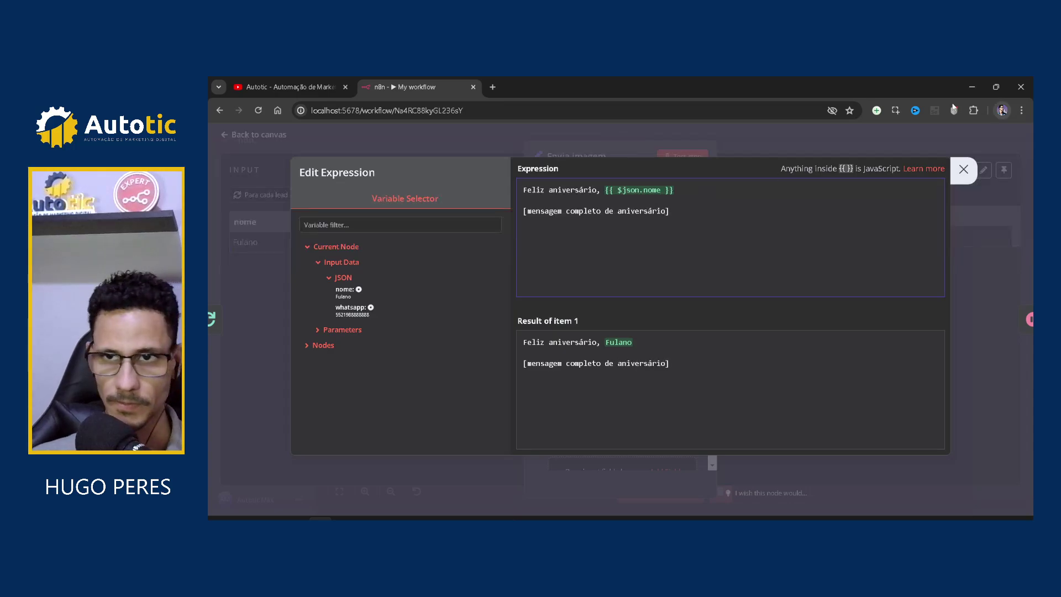
pyautogui.click(963, 169)
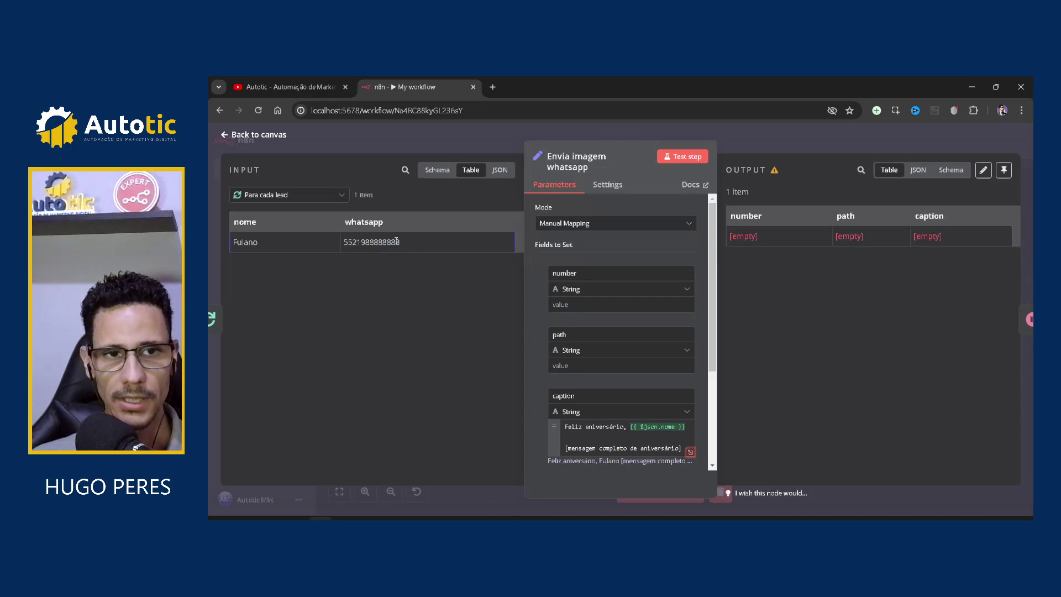
# Map the whatsapp input column to the number field as {{ $json.whatsapp }}.
pyautogui.moveTo(387, 222); pyautogui.dragTo(608, 305)
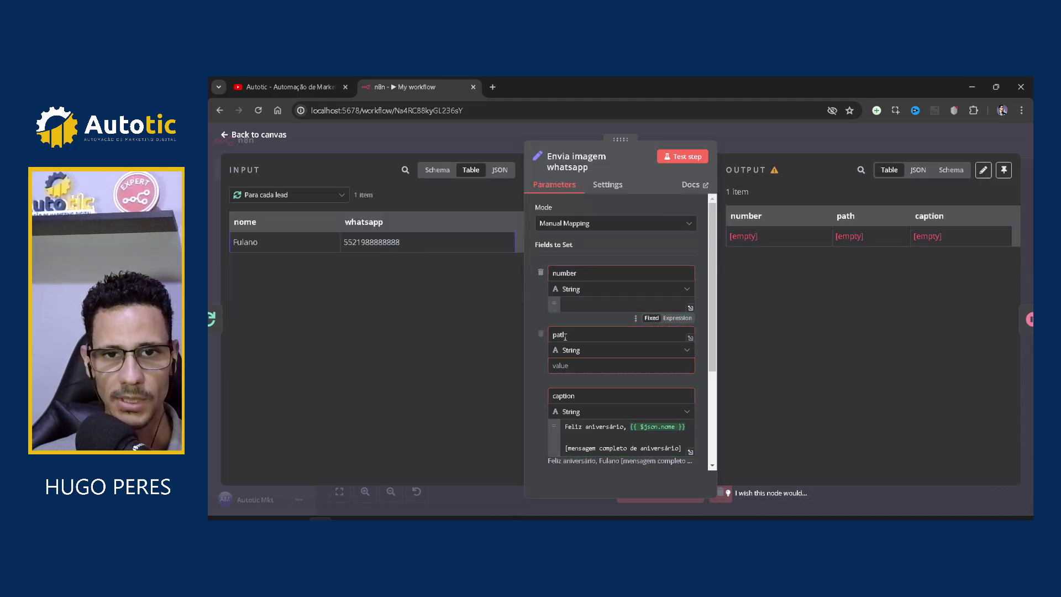
pyautogui.click(441, 373)
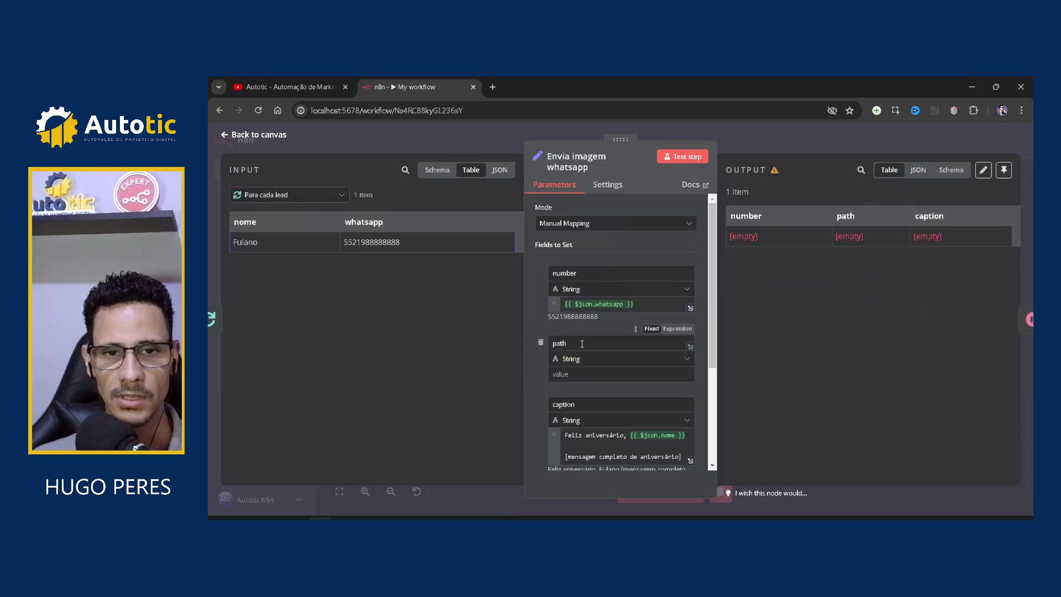
pyautogui.click(582, 376)
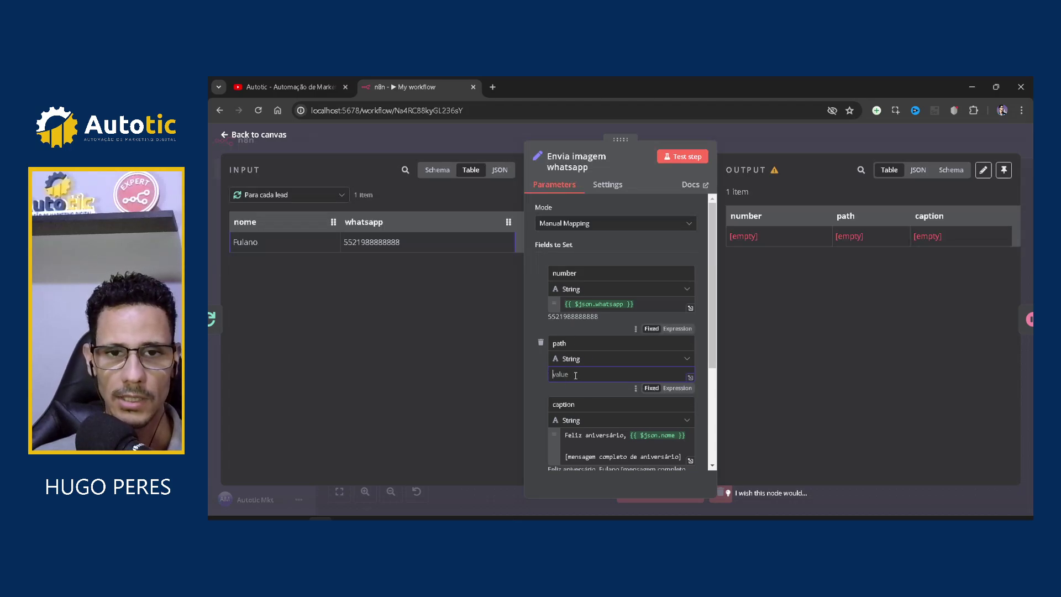
pyautogui.scroll(-2, 575, 385)
pyautogui.scroll(2, 570, 353)
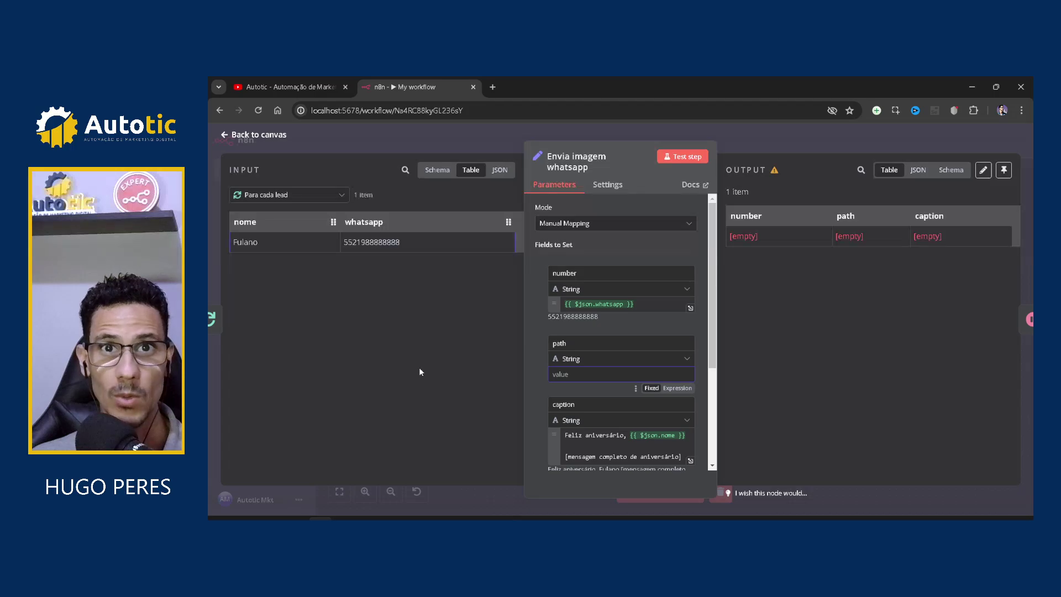
# Return to the canvas and add an Extract from File node with the Move File to Base64 String operation after Carrega imagem.
pyautogui.click(774, 135)
pyautogui.doubleClick(487, 284)
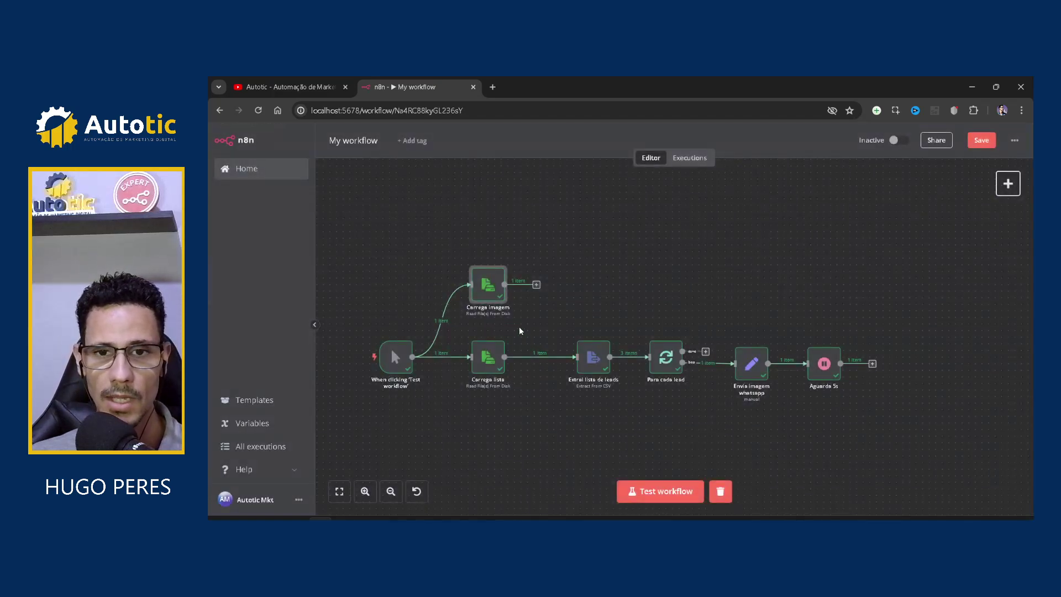
pyautogui.click(536, 285)
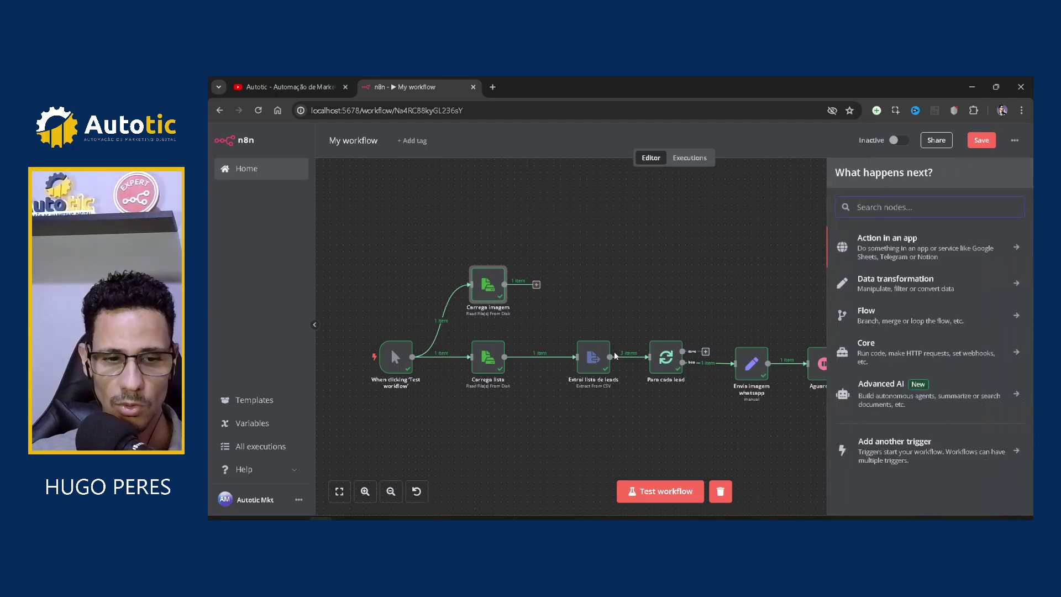
pyautogui.write('extra')
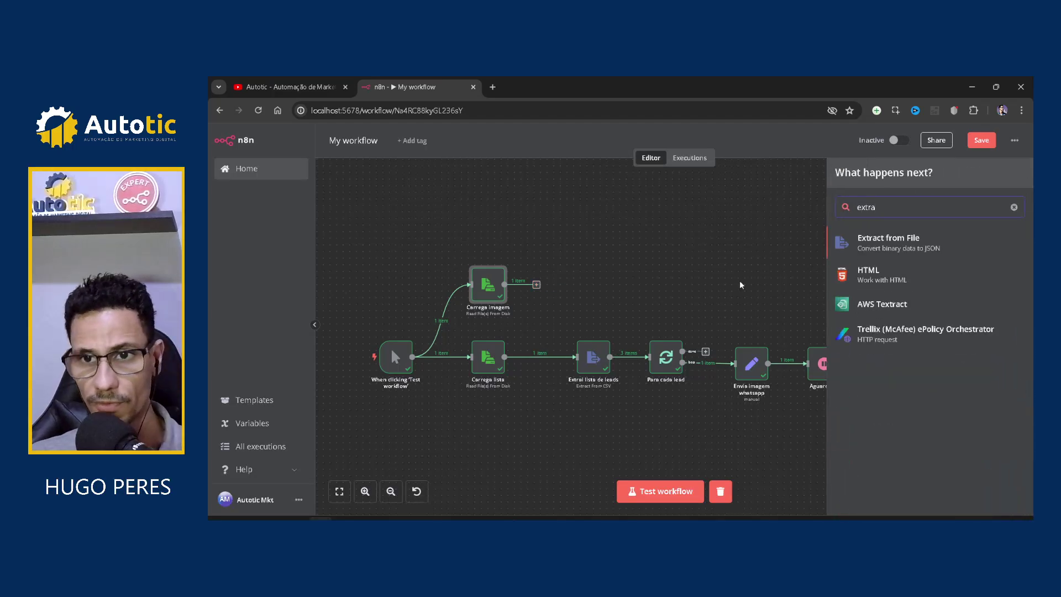
pyautogui.click(888, 243)
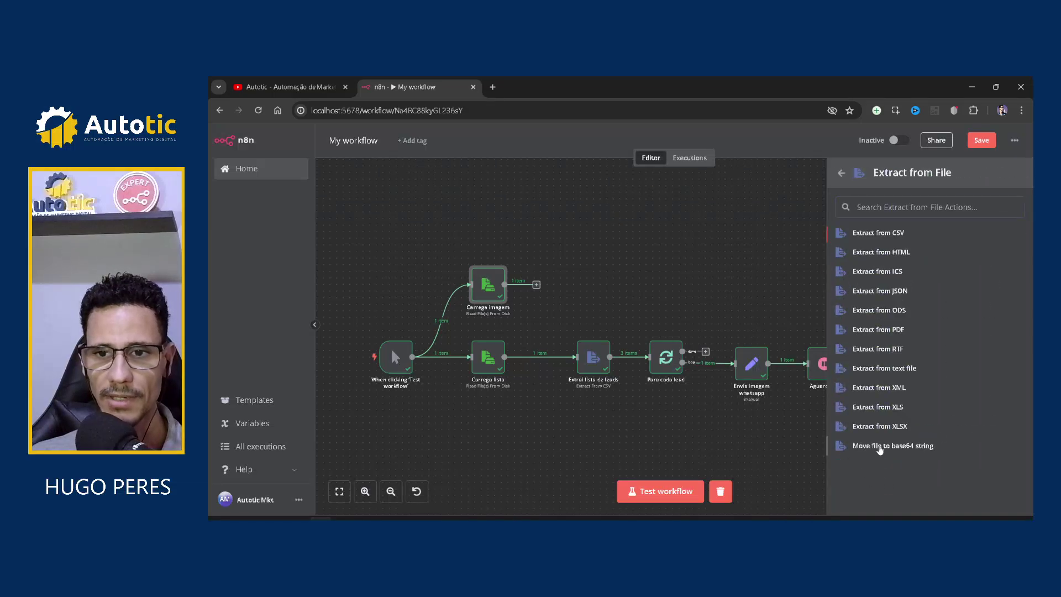
pyautogui.click(879, 447)
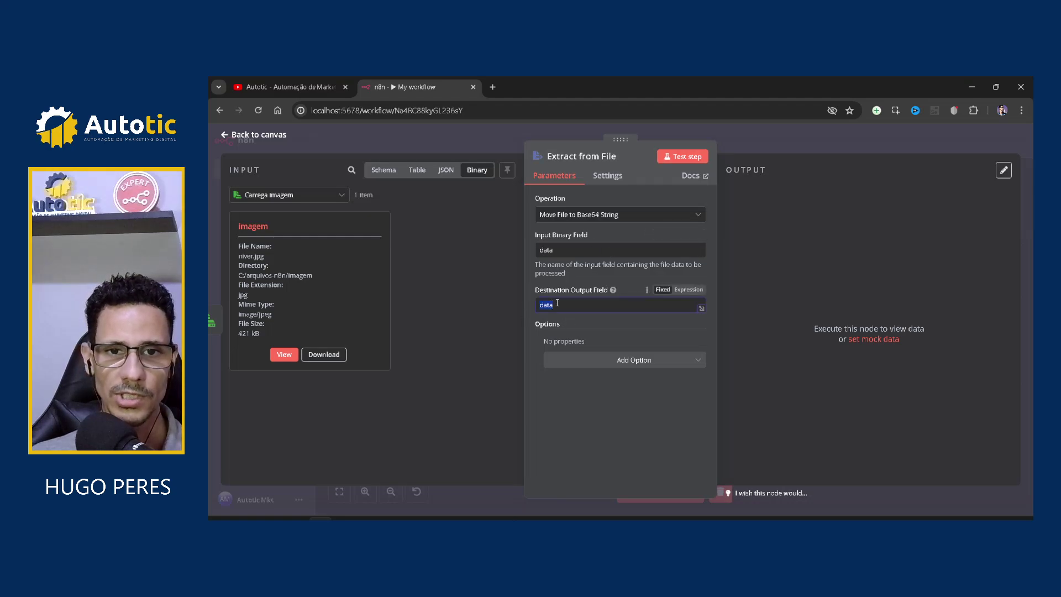
# Set the Extract from File node's destination output field to "base64" and its input binary field to "imagem".
pyautogui.write('base64')
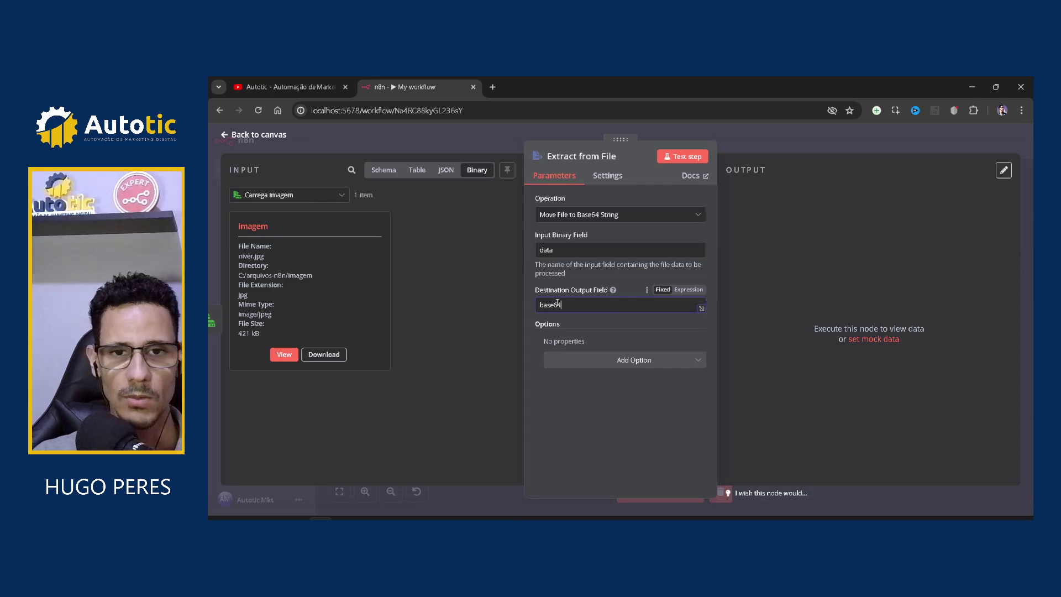
pyautogui.doubleClick(566, 253)
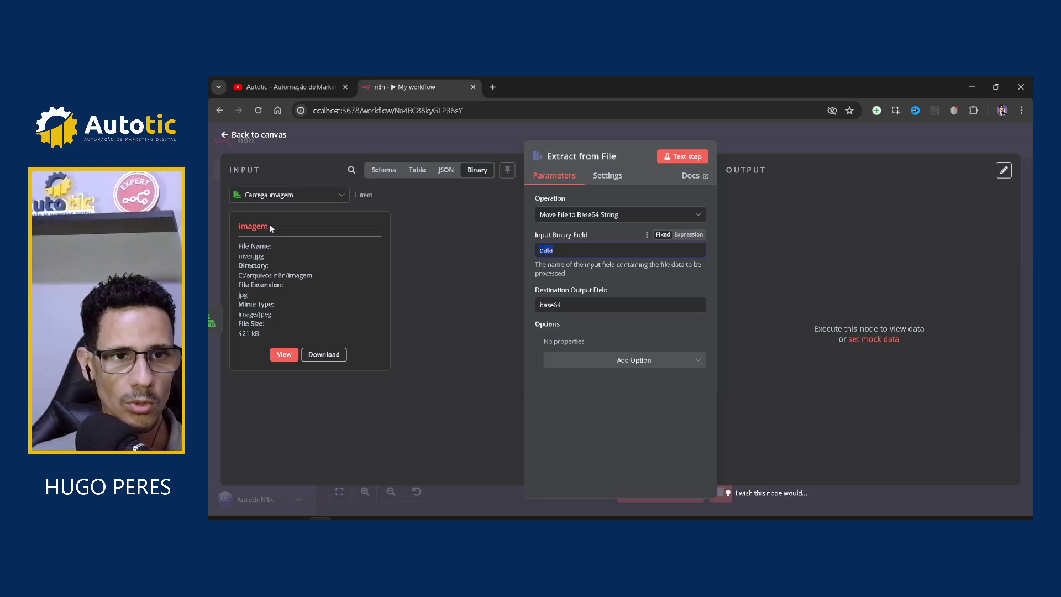
pyautogui.moveTo(269, 223); pyautogui.dragTo(239, 228)
pyautogui.moveTo(283, 265); pyautogui.dragTo(255, 254)
pyautogui.doubleClick(559, 255)
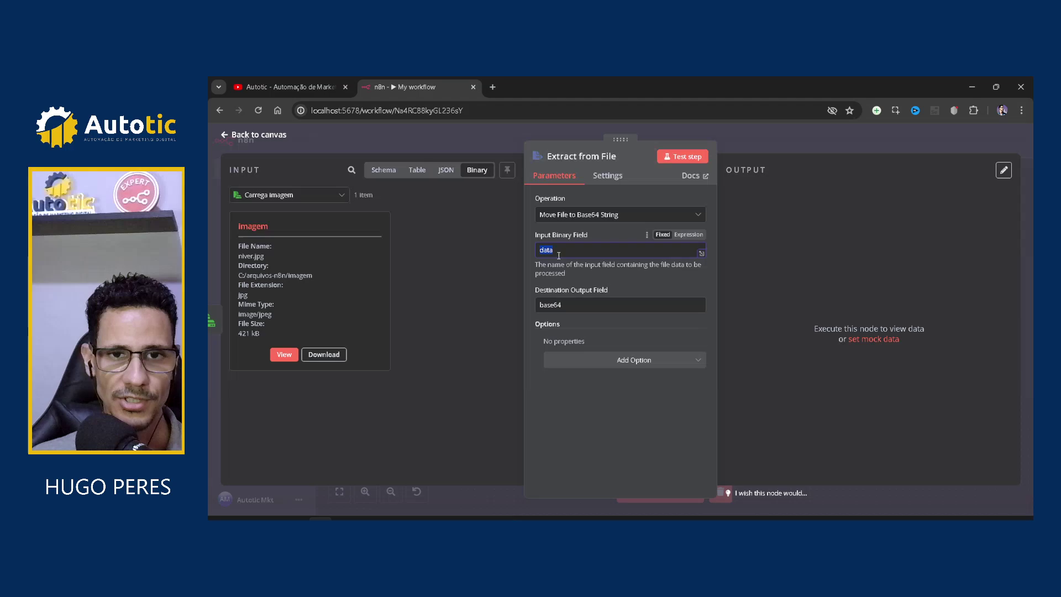
pyautogui.write('imagem')
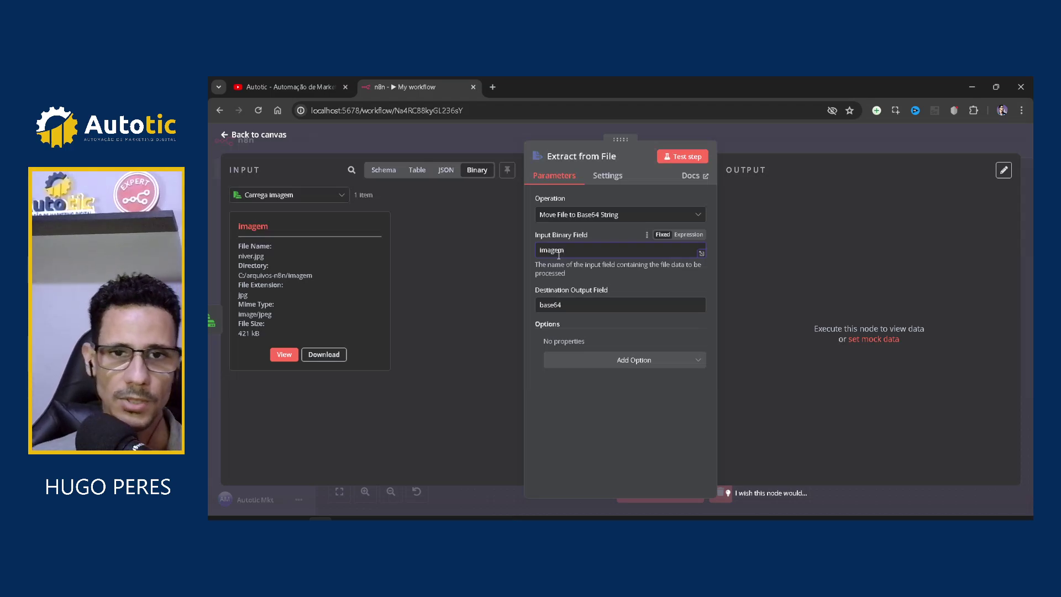
# Rename the Extract from File node as "Obtém o base64 da imagem" and return to the canvas.
pyautogui.click(598, 156)
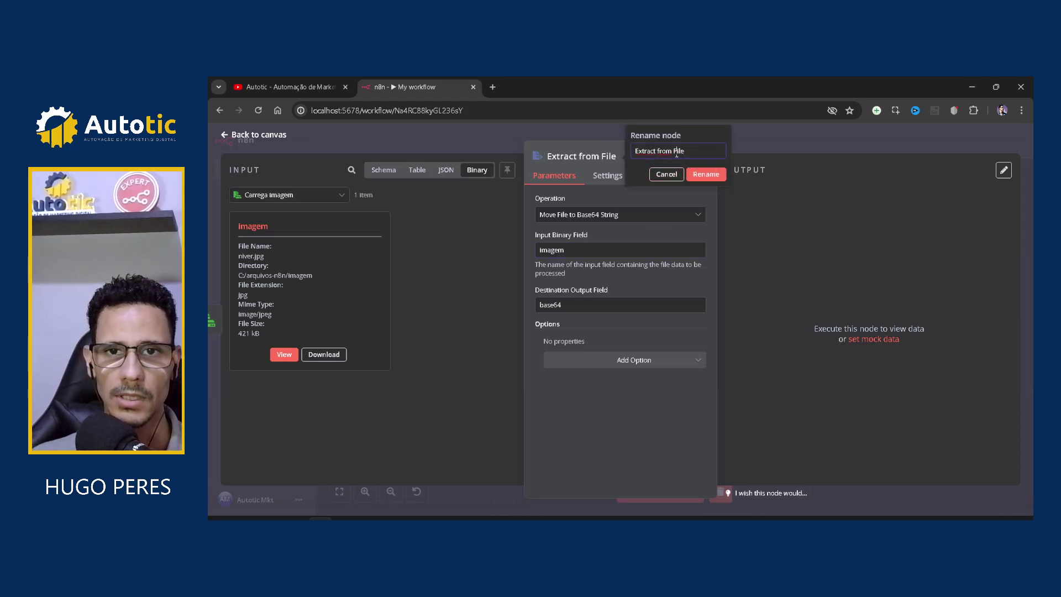
pyautogui.tripleClick(676, 153)
pyautogui.write('Obtem')
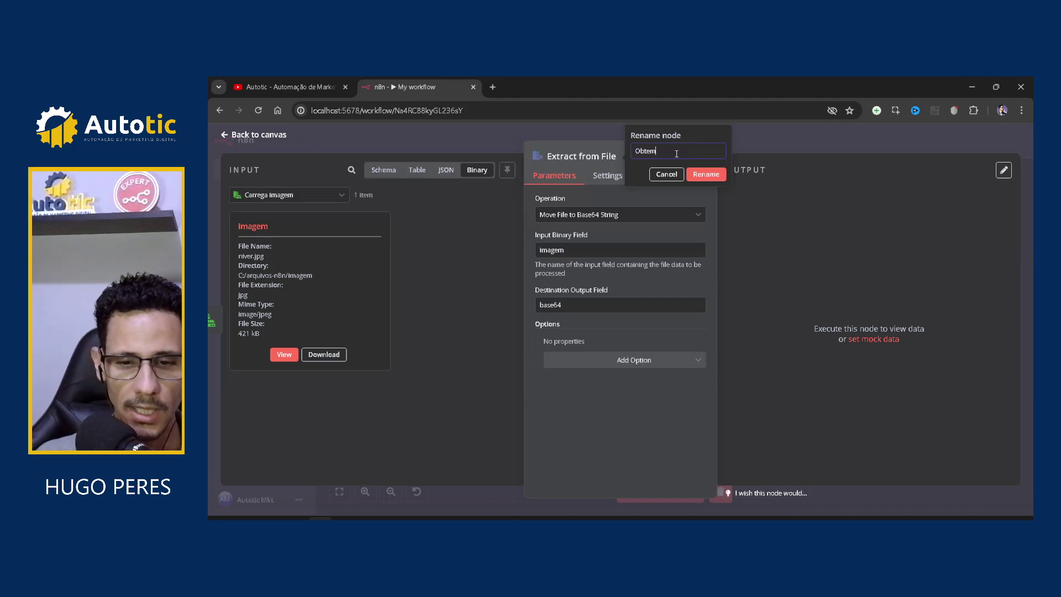
pyautogui.write(' o base64 d')
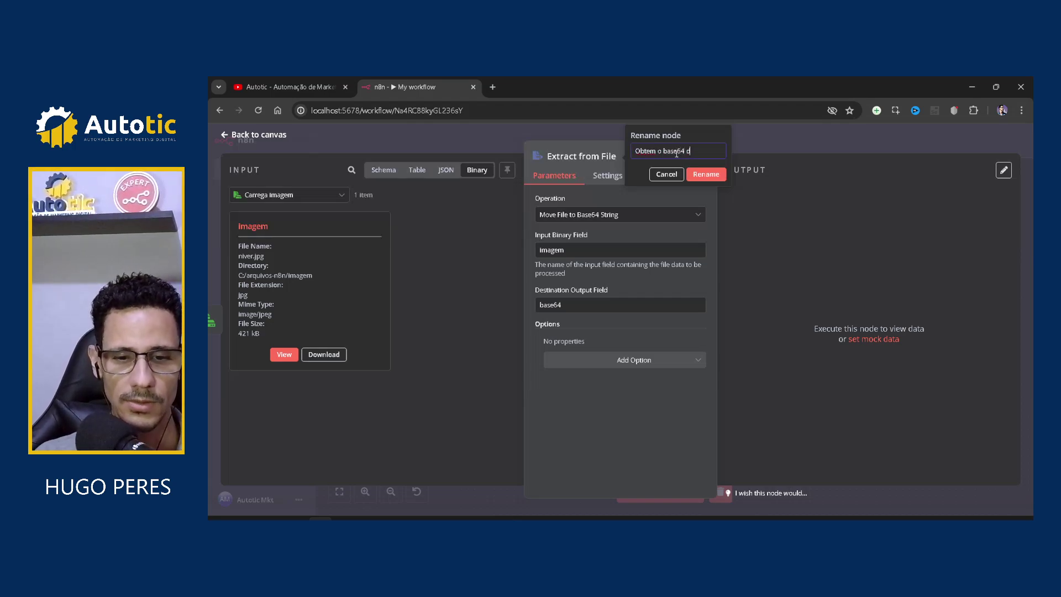
pyautogui.write('a imagem')
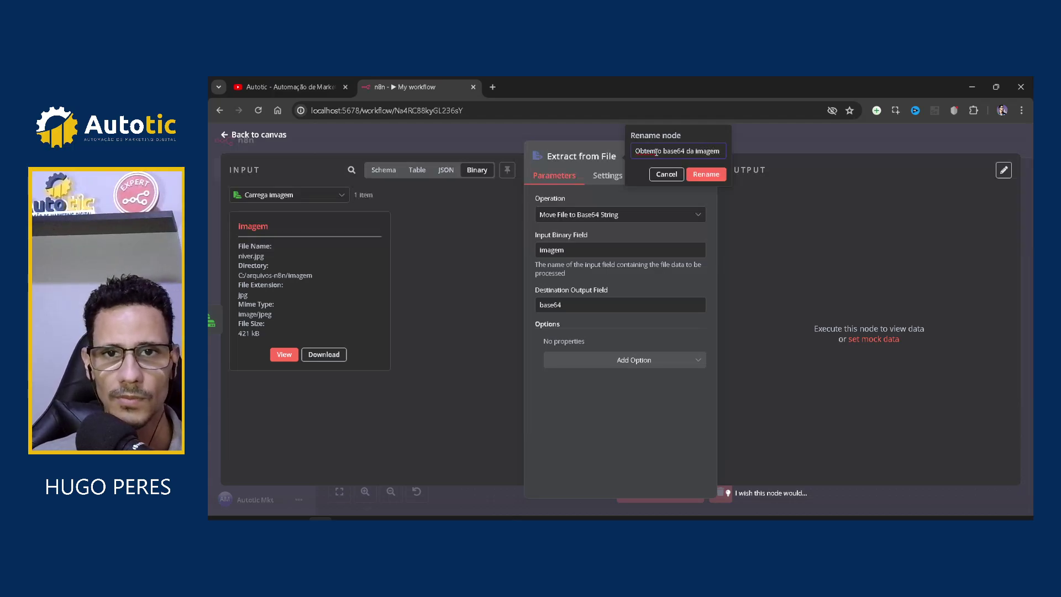
pyautogui.rightClick(648, 153)
pyautogui.click(678, 166)
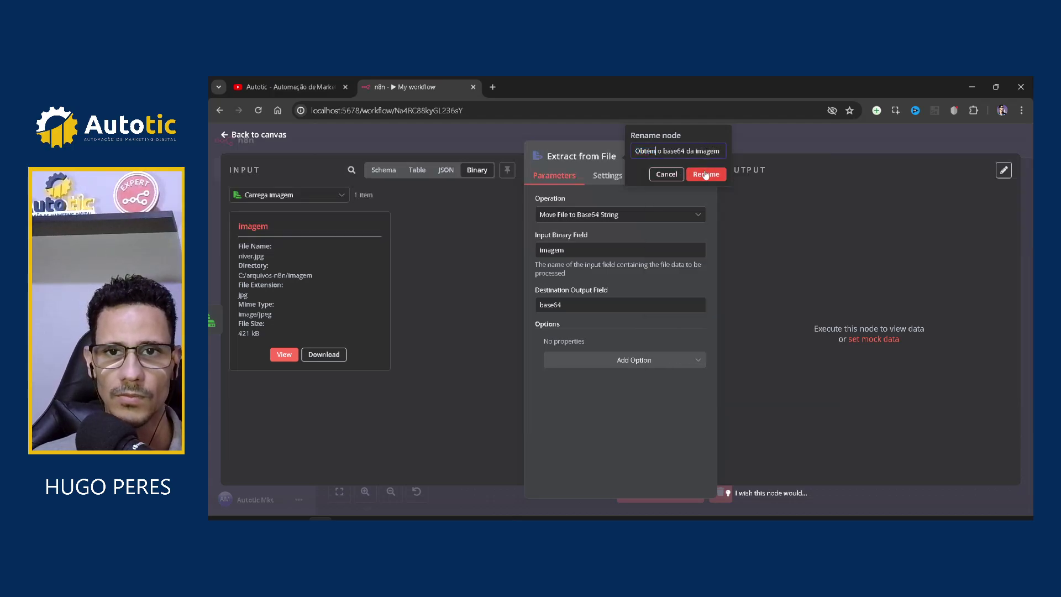
pyautogui.press('Return')
pyautogui.click(791, 142)
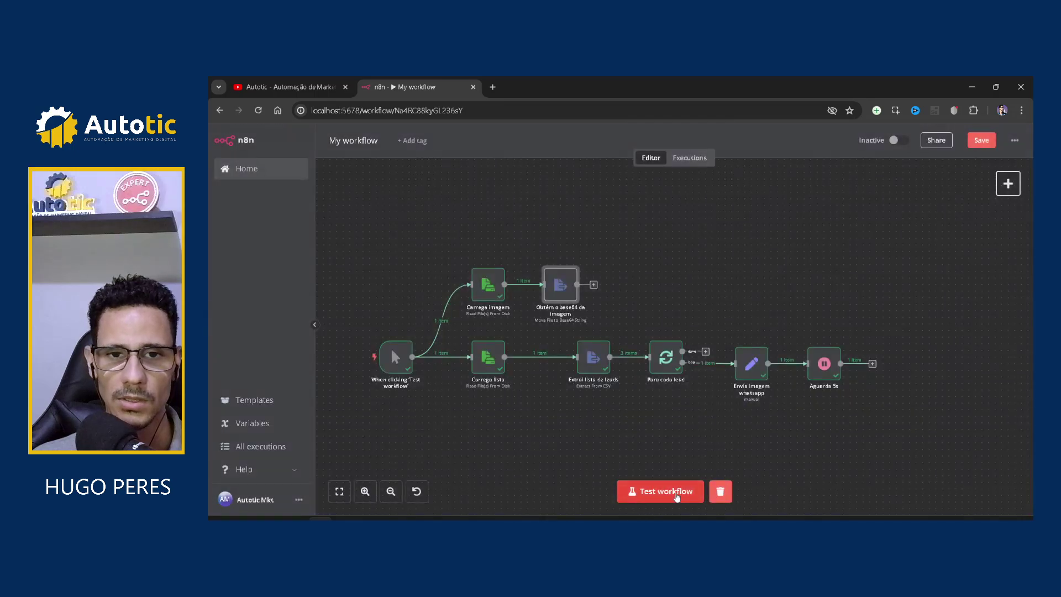
# Deactivate the Aguarda 5s node and test the workflow to check the output of Obtém o base64 da imagem.
pyautogui.click(827, 375)
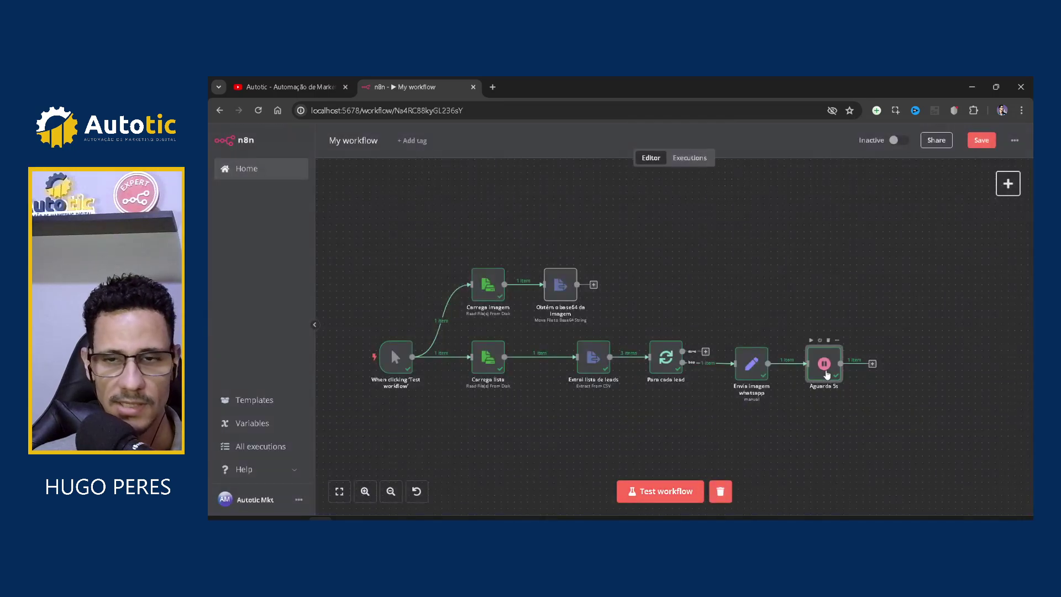
pyautogui.press('d')
pyautogui.click(655, 491)
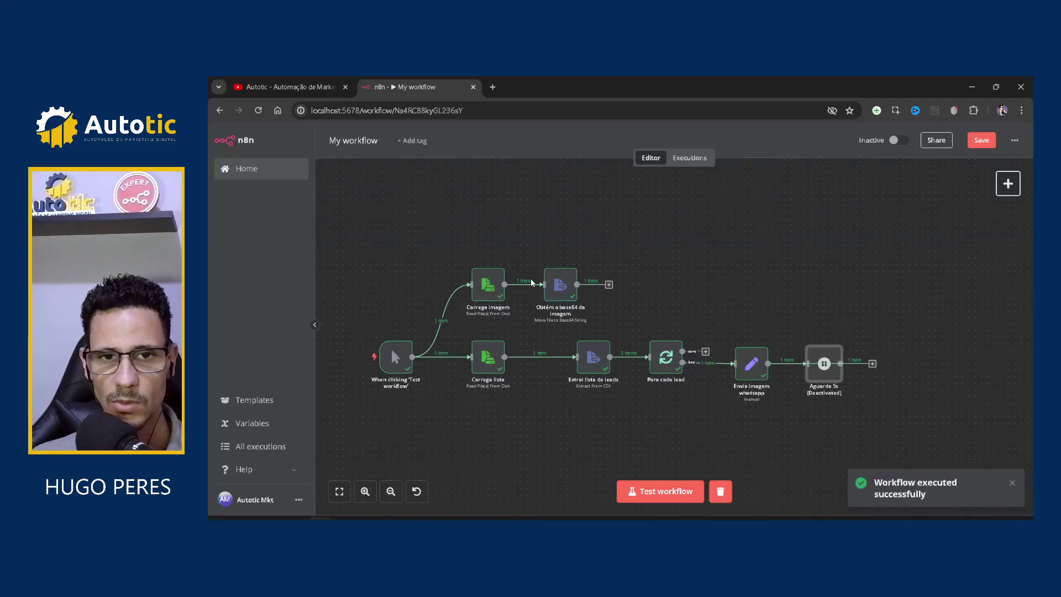
pyautogui.doubleClick(569, 299)
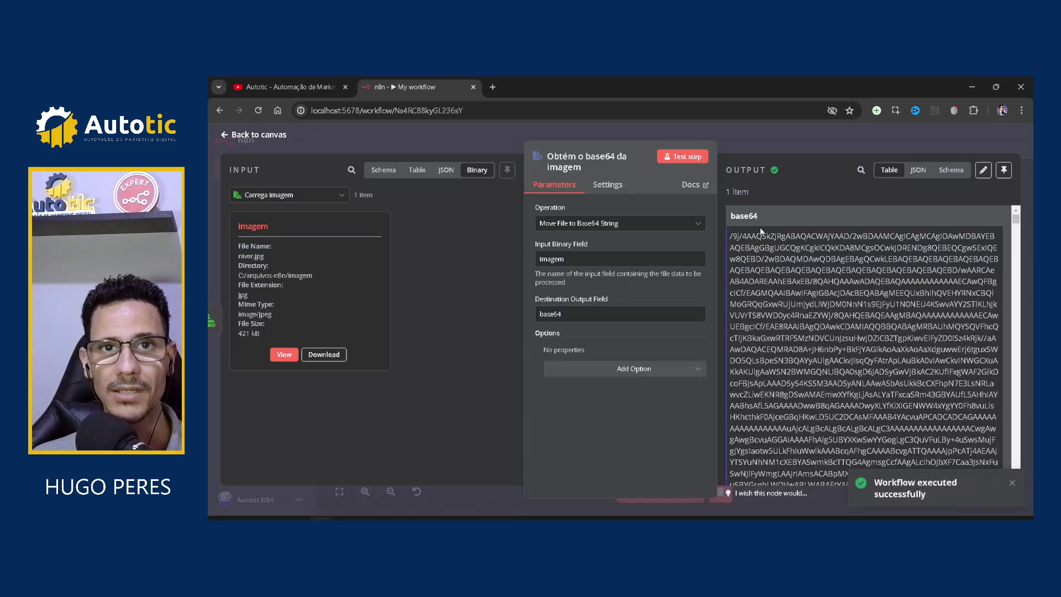
pyautogui.click(456, 139)
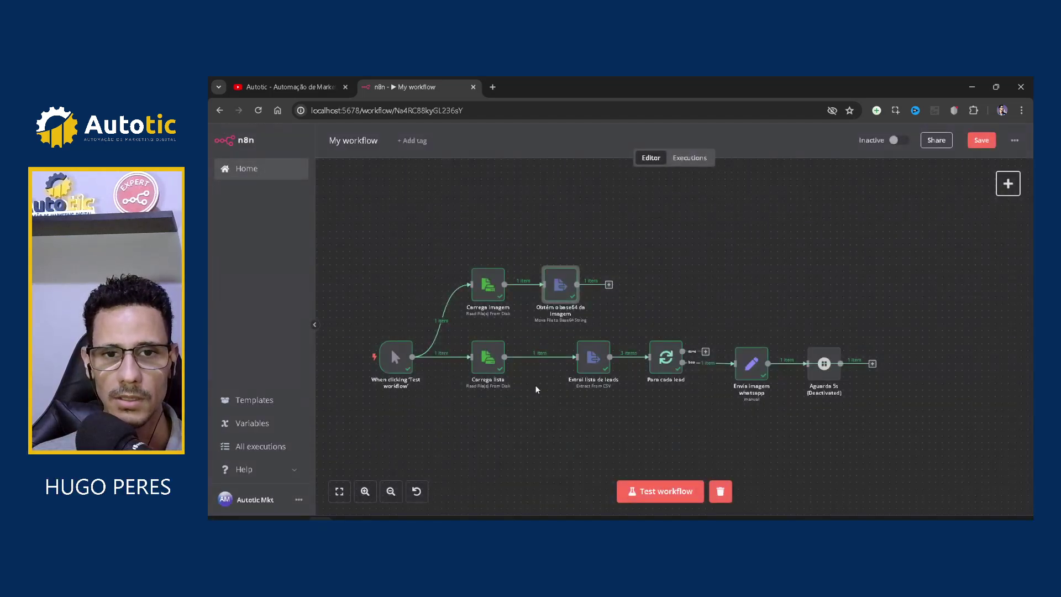
# Rearrange the trigger, both load nodes and both extract nodes into aligned columns further from Para cada lead, leaving a gap before it.
pyautogui.moveTo(567, 298); pyautogui.dragTo(598, 298)
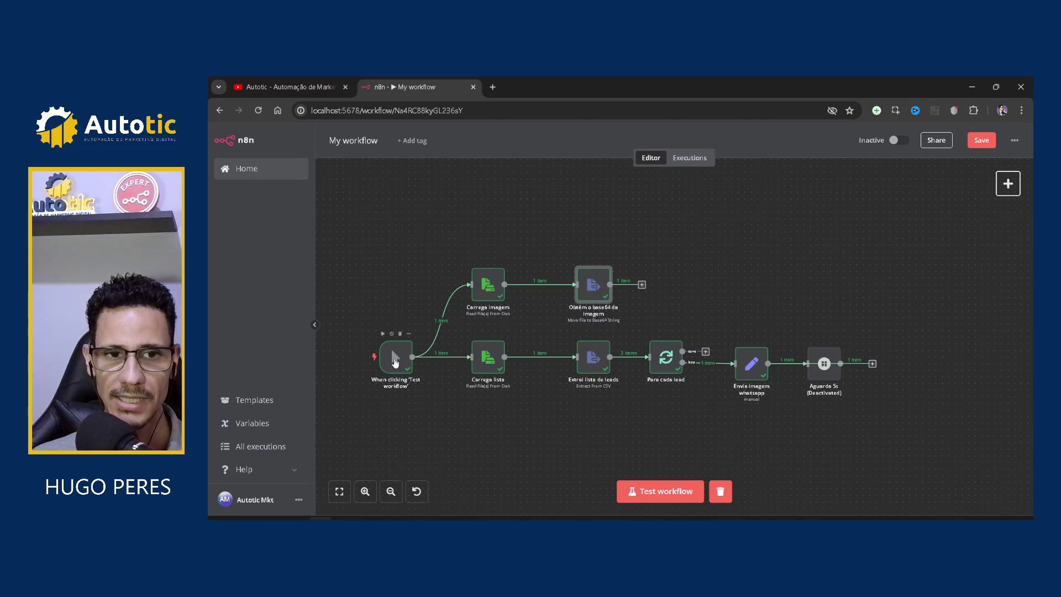
pyautogui.moveTo(396, 363); pyautogui.dragTo(362, 362)
pyautogui.moveTo(478, 293); pyautogui.dragTo(439, 294)
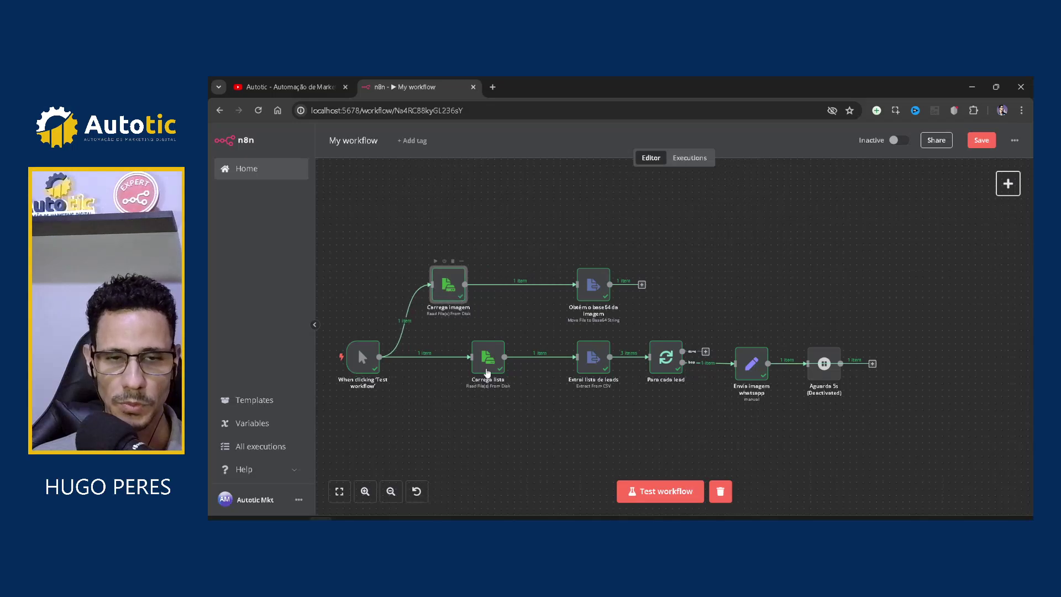
pyautogui.moveTo(490, 370); pyautogui.dragTo(451, 370)
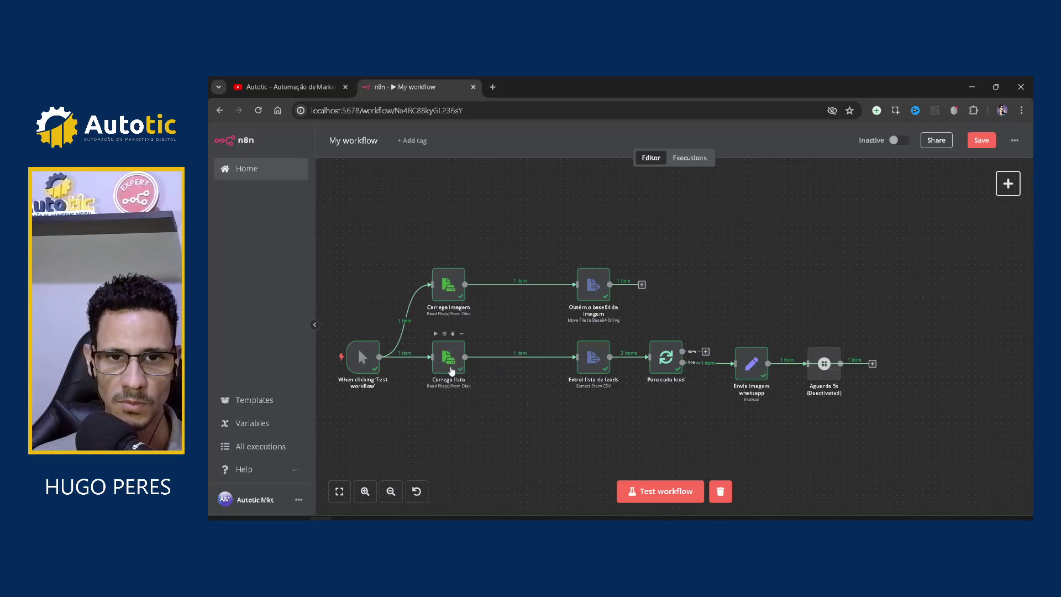
pyautogui.moveTo(596, 362); pyautogui.dragTo(537, 363)
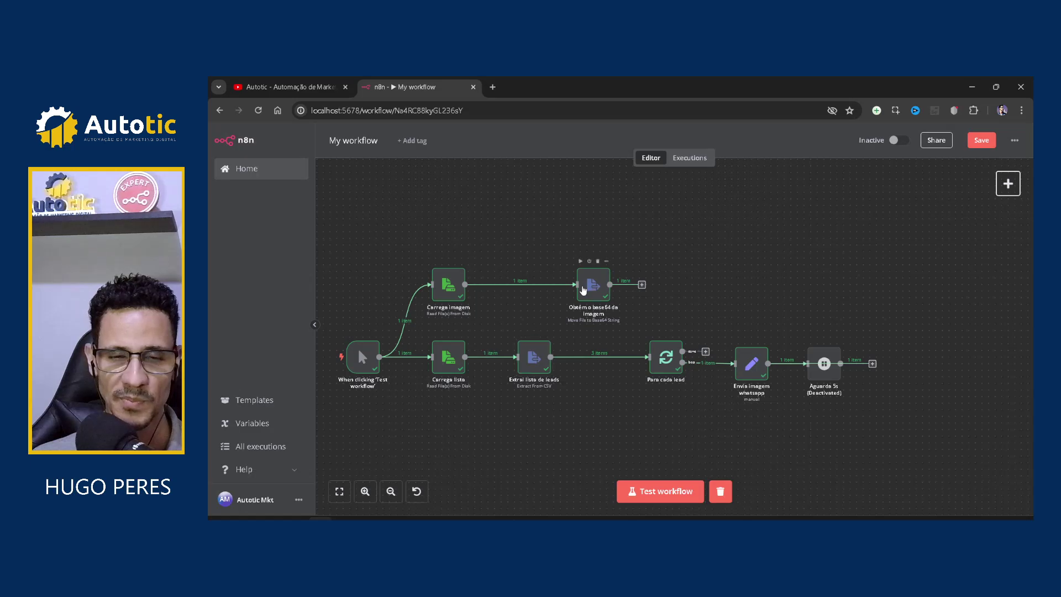
pyautogui.moveTo(588, 290); pyautogui.dragTo(529, 289)
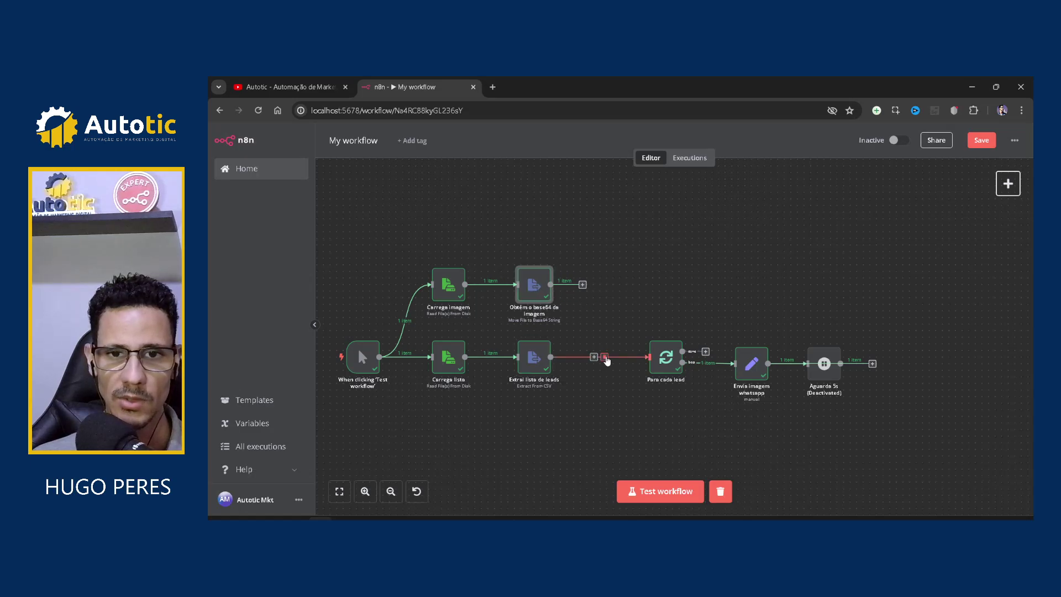
# Remove the connection between Extrai lista de leads and Para cada lead, and add a Merge node after Obtém o base64 da imagem.
pyautogui.click(606, 358)
pyautogui.click(583, 284)
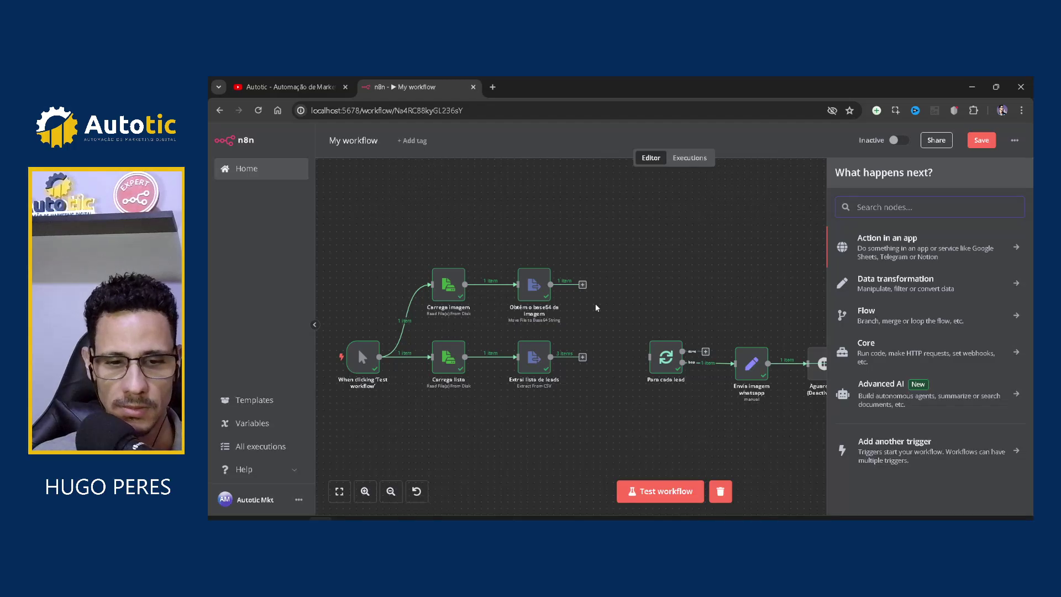
pyautogui.write('merge')
pyautogui.press('Return')
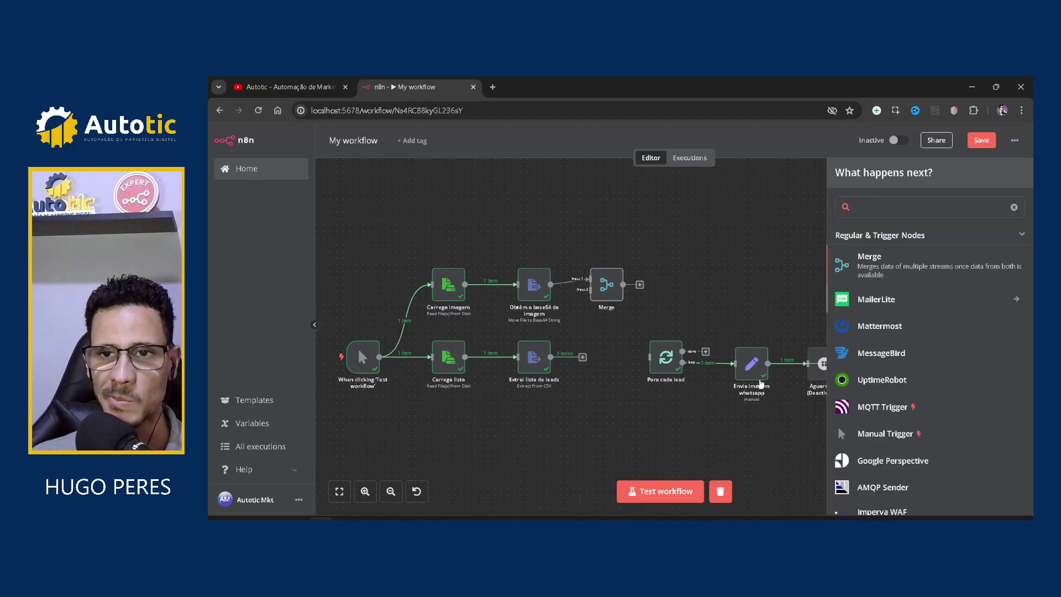
# Set the Merge node's mode to Combine, combining the items by Position.
pyautogui.click(590, 215)
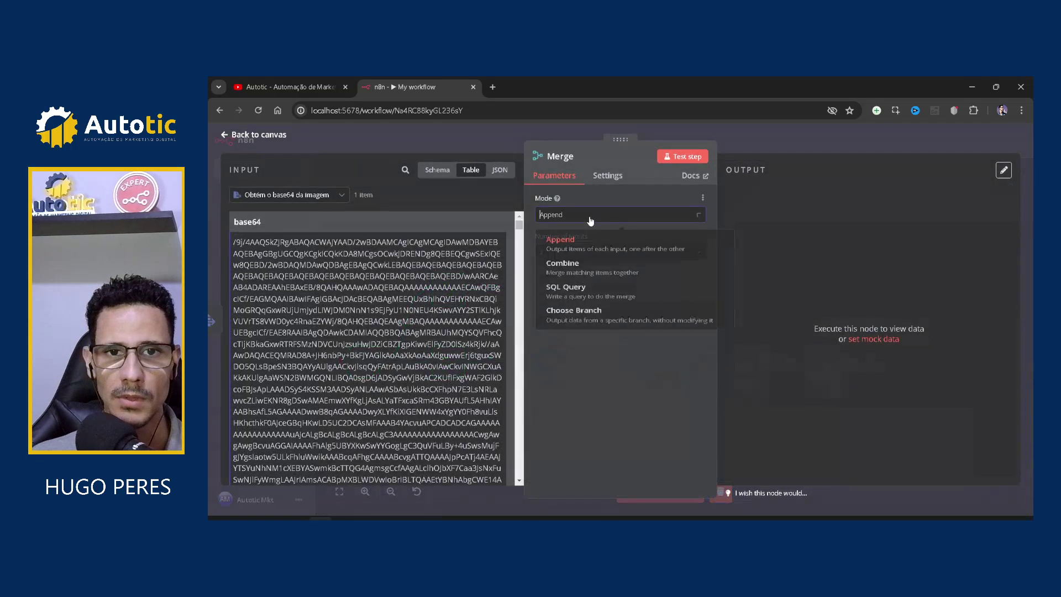
pyautogui.click(570, 270)
pyautogui.click(607, 251)
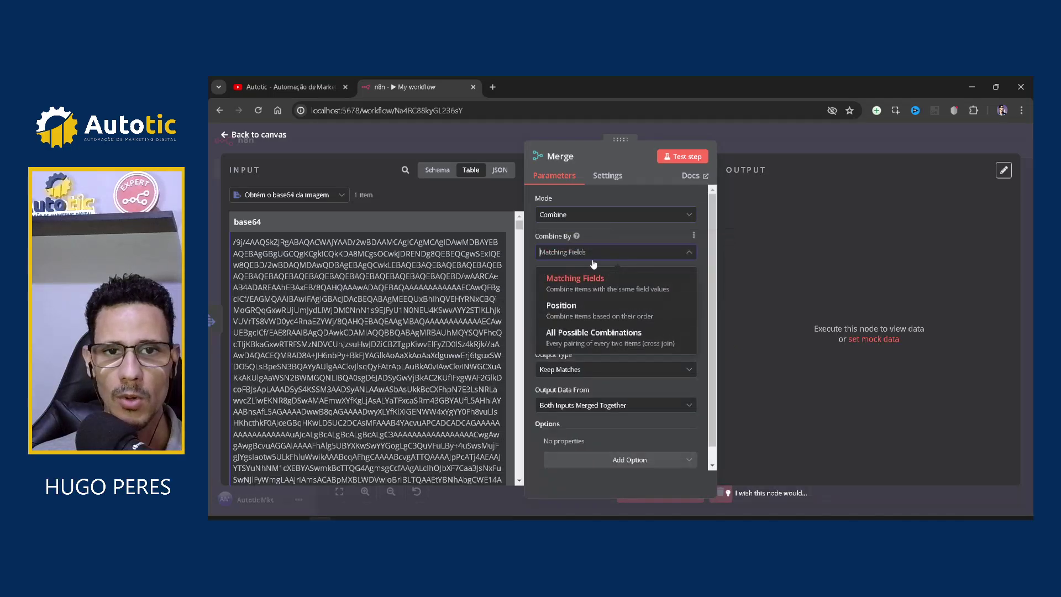
pyautogui.click(585, 309)
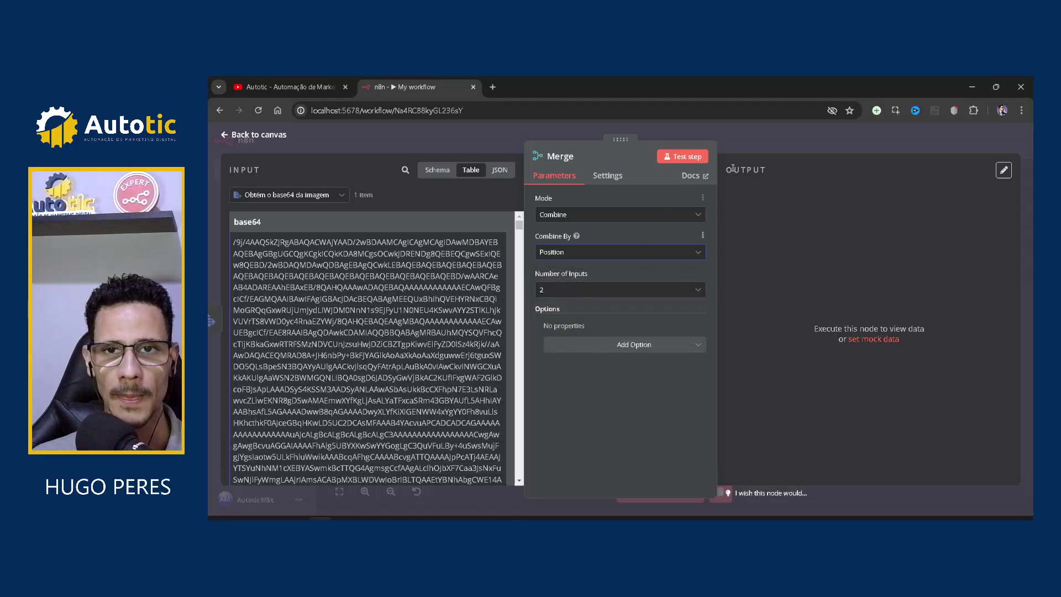
# Rename the Merge node as "Unifica dados" and return to the canvas.
pyautogui.click(555, 157)
pyautogui.doubleClick(603, 150)
pyautogui.write('Un')
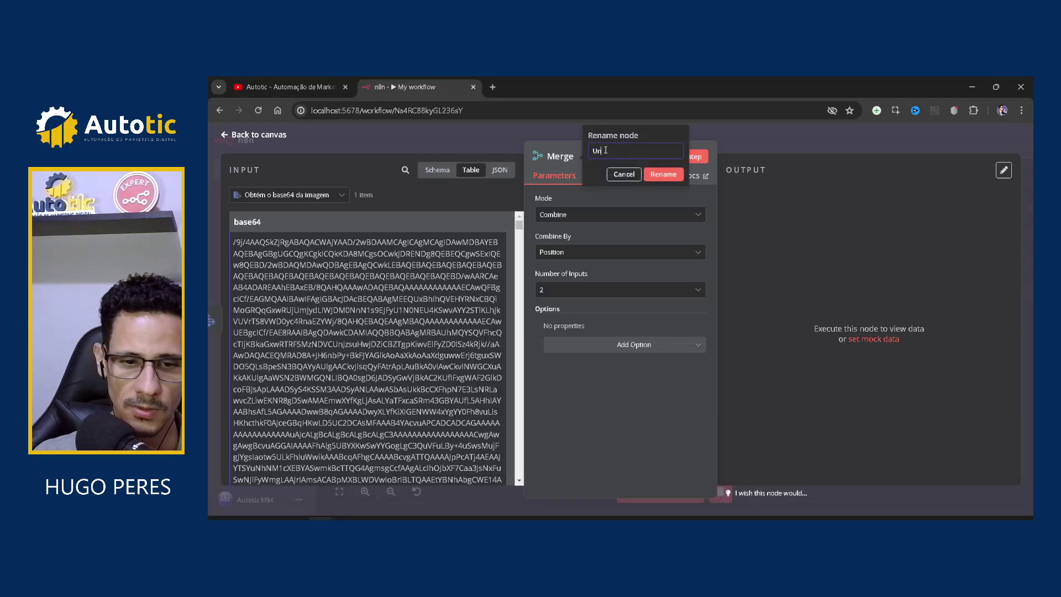
pyautogui.write('ifica dados')
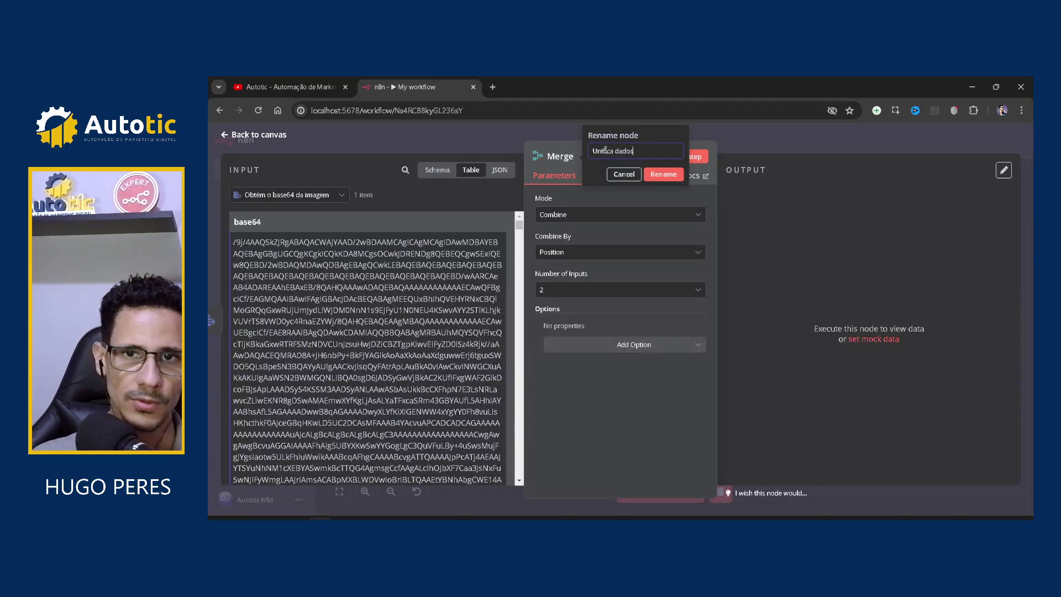
pyautogui.press('Return')
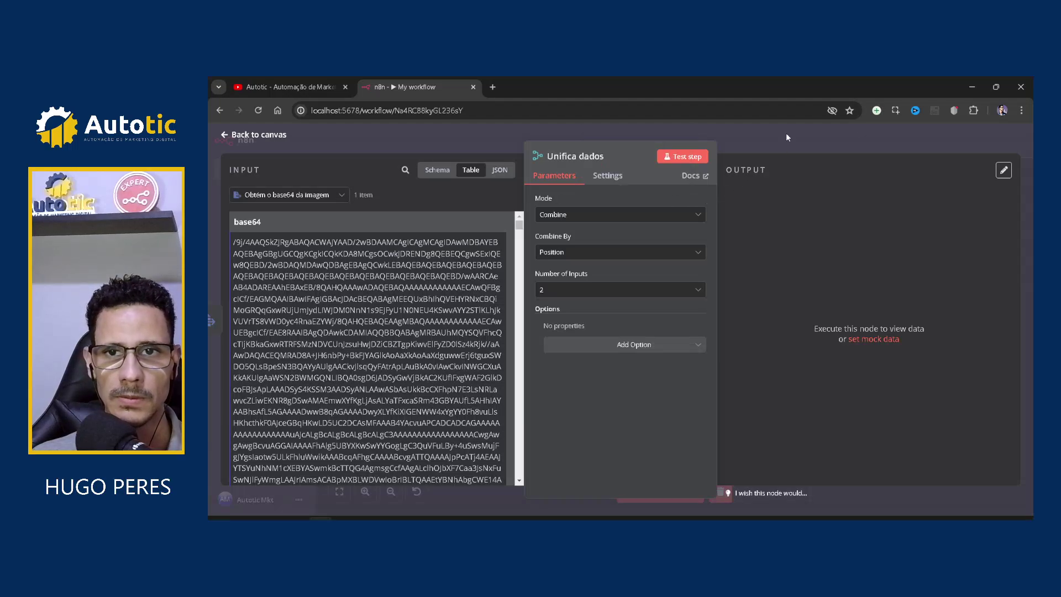
pyautogui.click(787, 137)
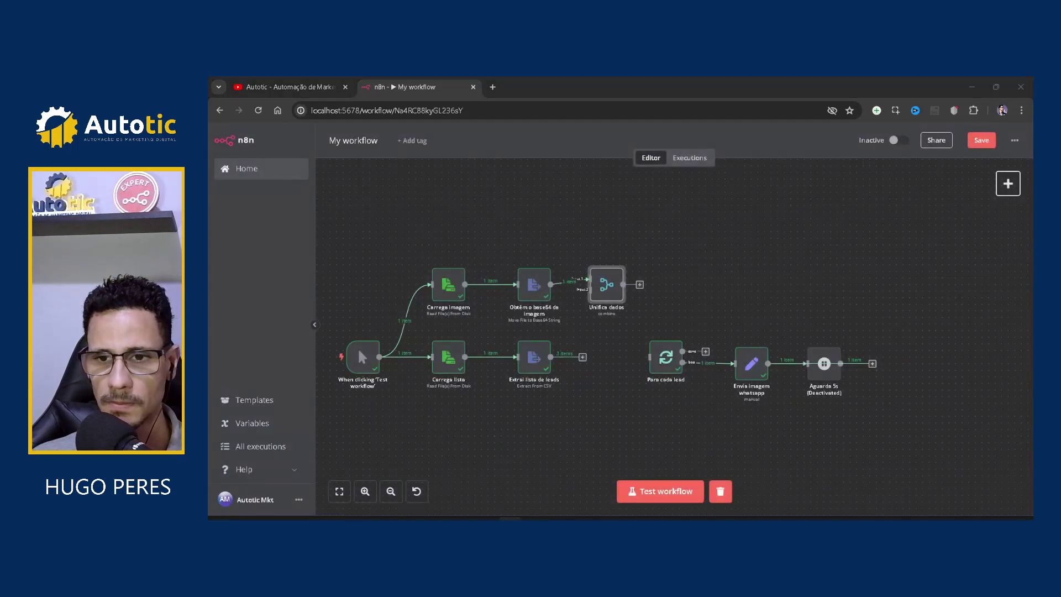
# Connect Extrai lista de leads to the second input of Unifica dados and its output to Para cada lead, aligning the nodes in a row.
pyautogui.click(357, 347)
pyautogui.moveTo(582, 357); pyautogui.dragTo(605, 335)
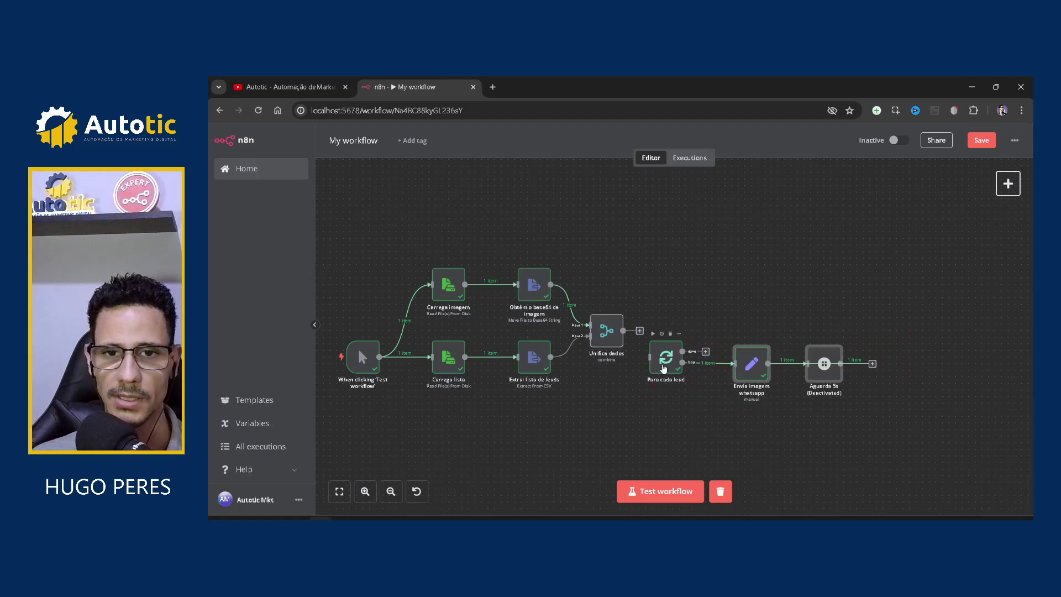
pyautogui.moveTo(663, 369); pyautogui.dragTo(677, 342)
pyautogui.moveTo(753, 378); pyautogui.dragTo(774, 349)
pyautogui.moveTo(832, 375); pyautogui.dragTo(858, 350)
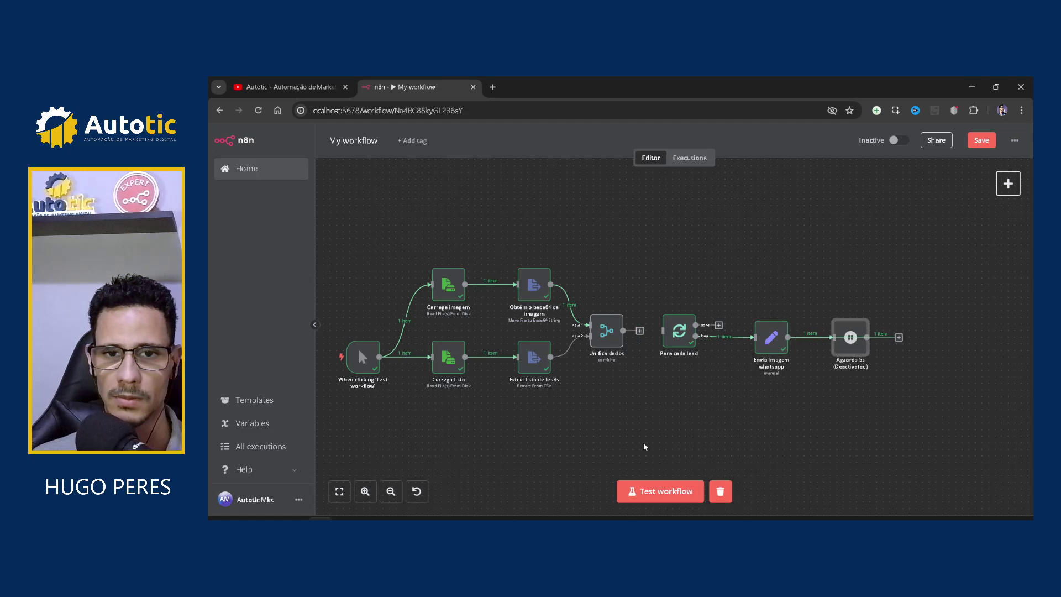
pyautogui.moveTo(624, 331); pyautogui.dragTo(676, 335)
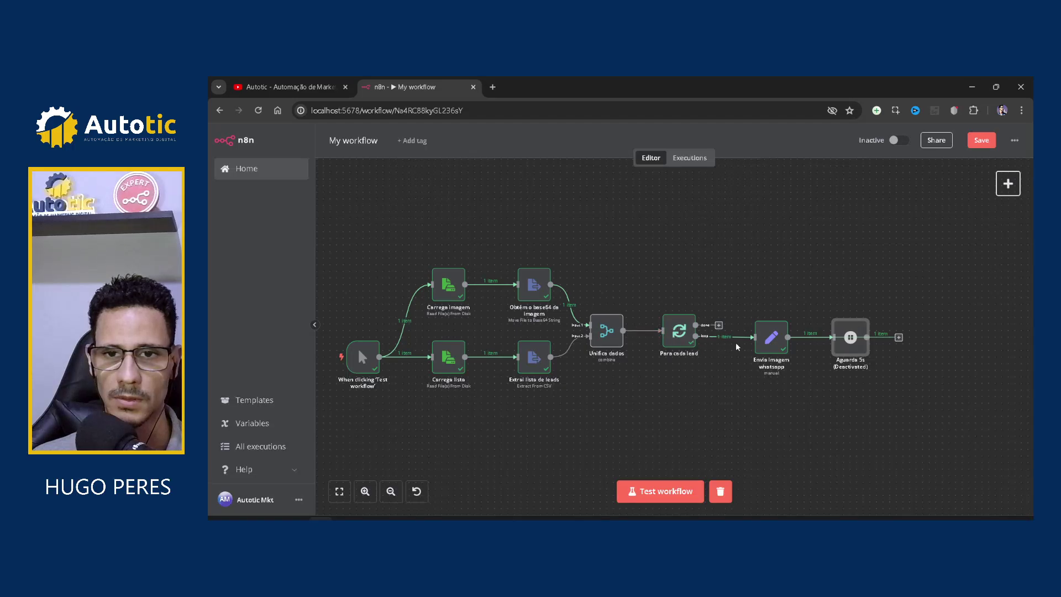
# Test the workflow and examine the merged base64, nome and whatsapp input data of the Envia imagem whatsapp node.
pyautogui.click(670, 493)
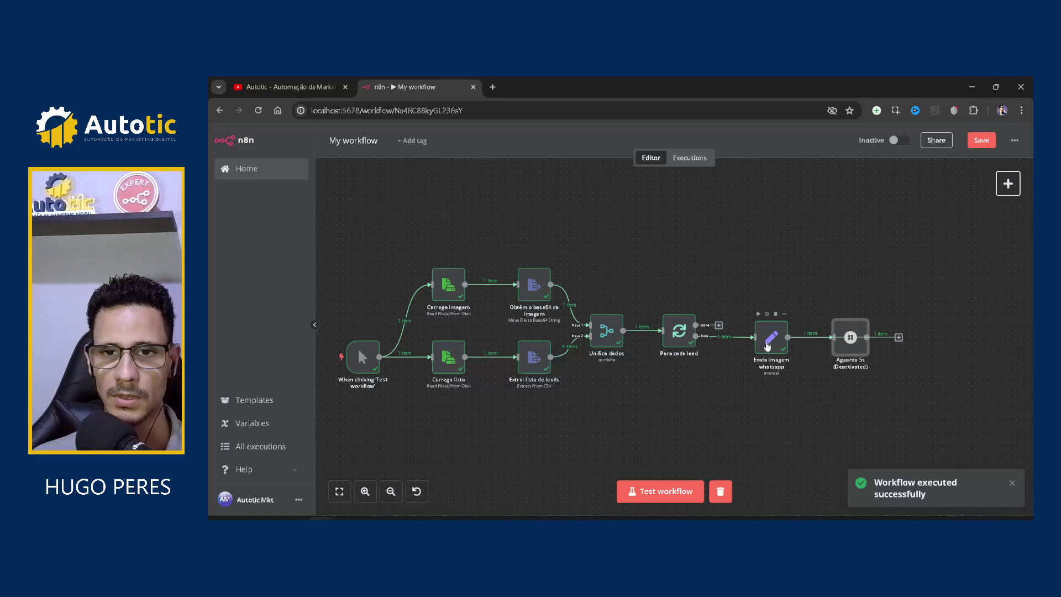
pyautogui.doubleClick(768, 346)
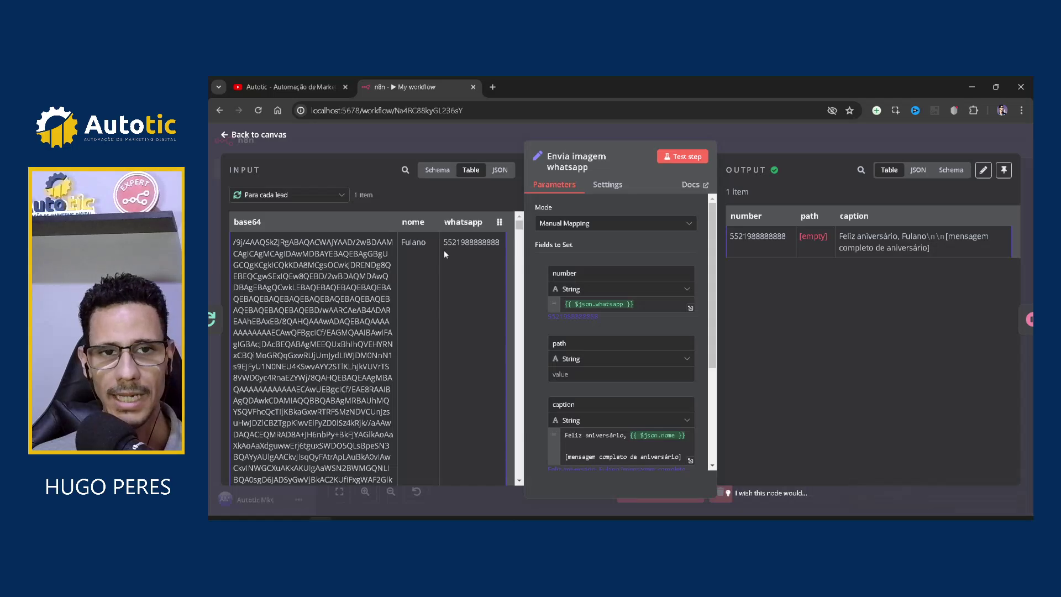
pyautogui.moveTo(473, 242); pyautogui.dragTo(488, 241)
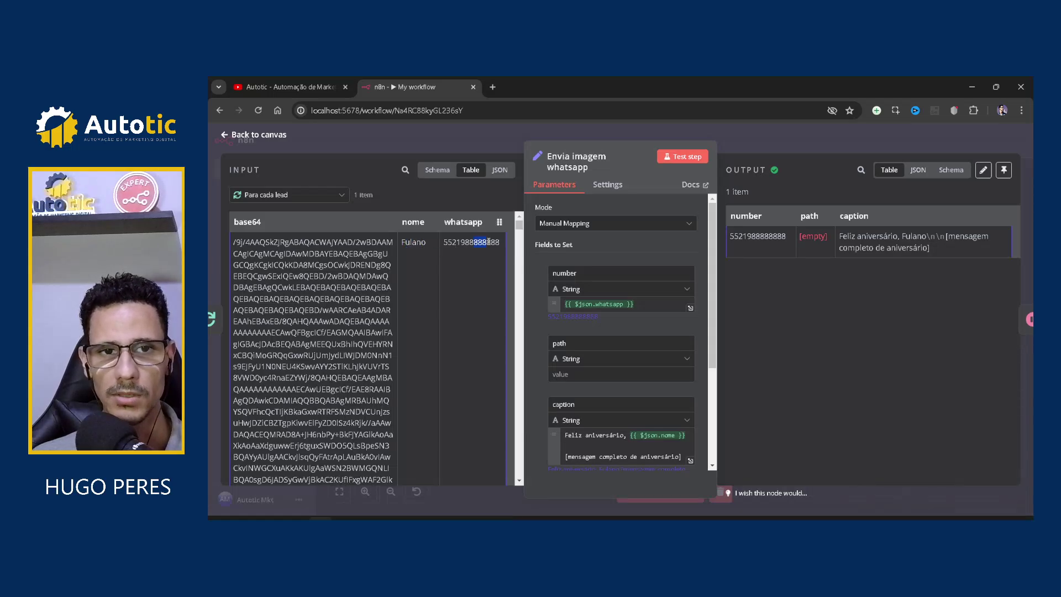
pyautogui.scroll(-8, 452, 290)
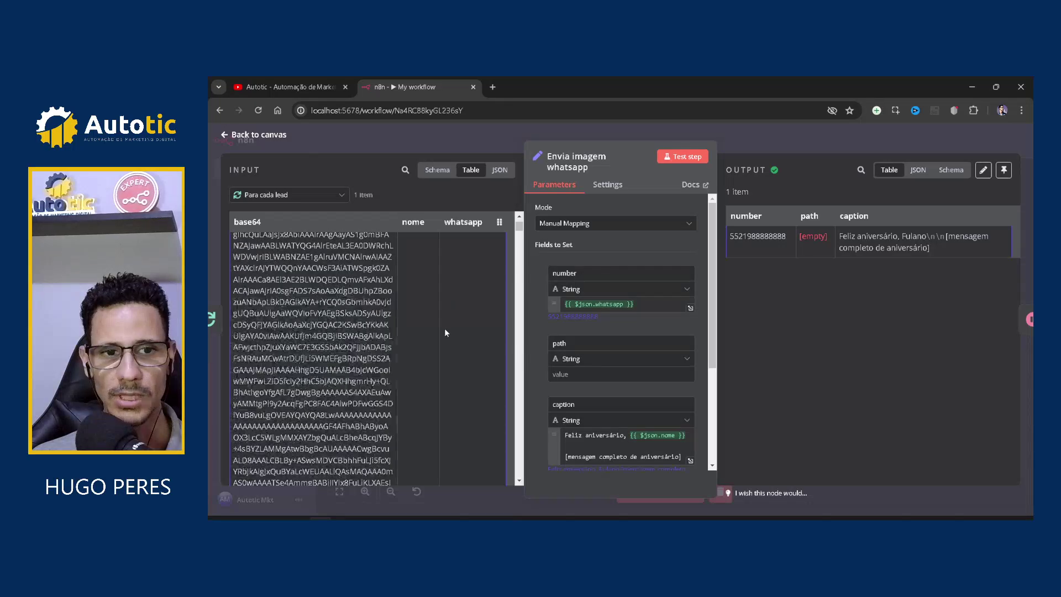
pyautogui.moveTo(519, 229); pyautogui.dragTo(507, 398)
pyautogui.moveTo(514, 444); pyautogui.dragTo(516, 212)
pyautogui.scroll(-3, 433, 291)
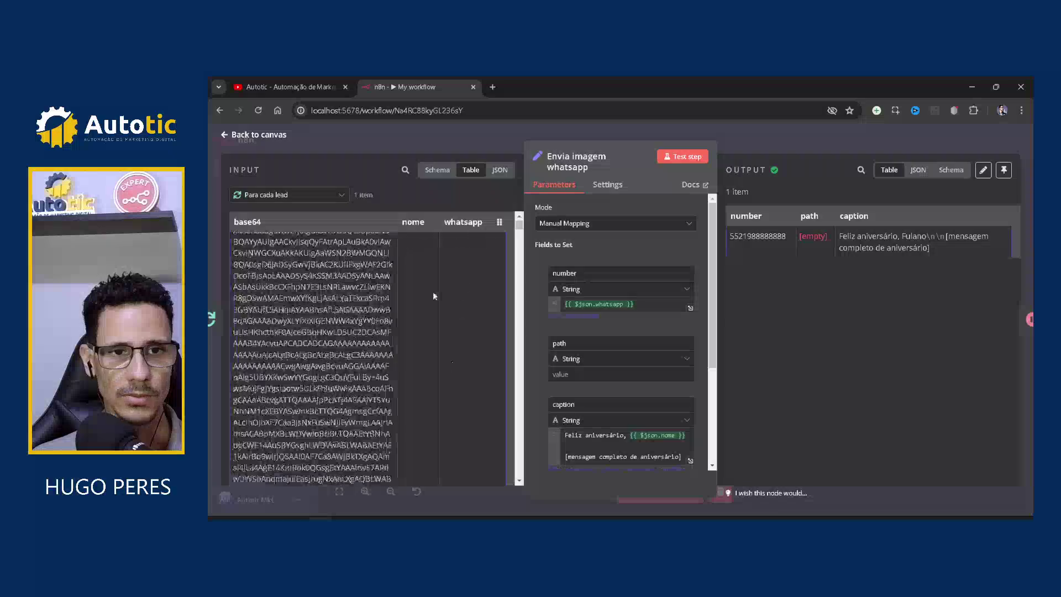
# Map the base64 input column to the path field of Envia imagem whatsapp and return to the canvas.
pyautogui.click(597, 374)
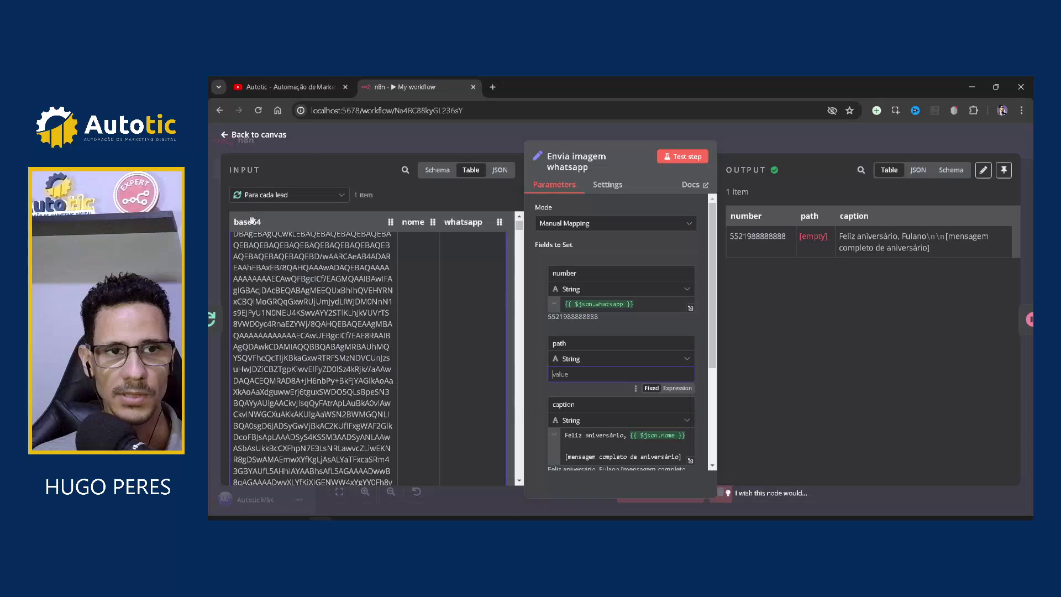
pyautogui.moveTo(252, 222); pyautogui.dragTo(574, 375)
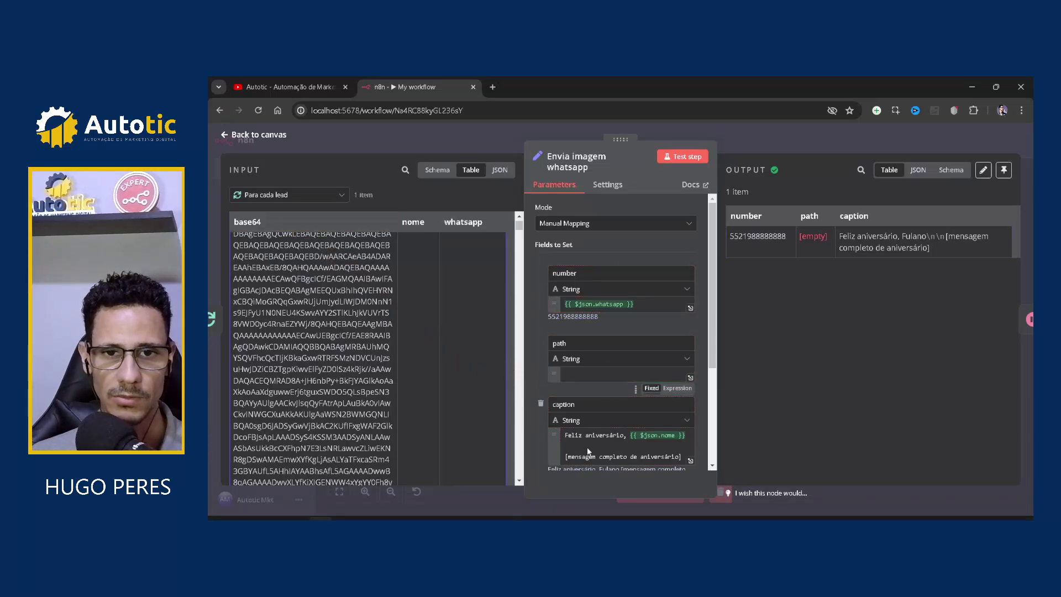
pyautogui.click(765, 142)
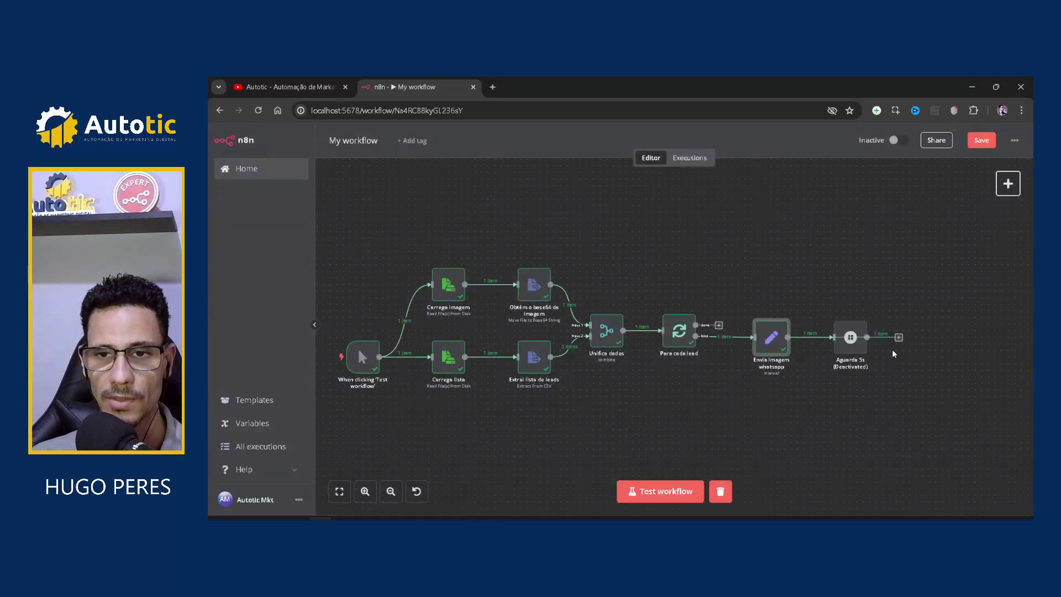
# Reactivate the Aguarda 5s node and connect its output back to the input of Para cada lead to close the loop.
pyautogui.click(853, 347)
pyautogui.press('d')
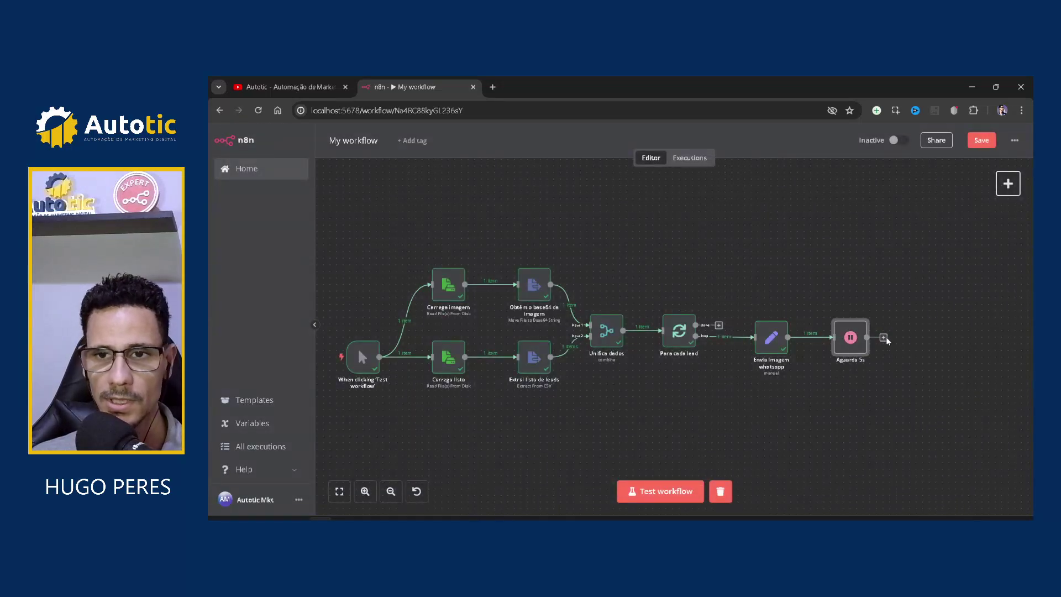
pyautogui.moveTo(883, 394); pyautogui.dragTo(672, 354)
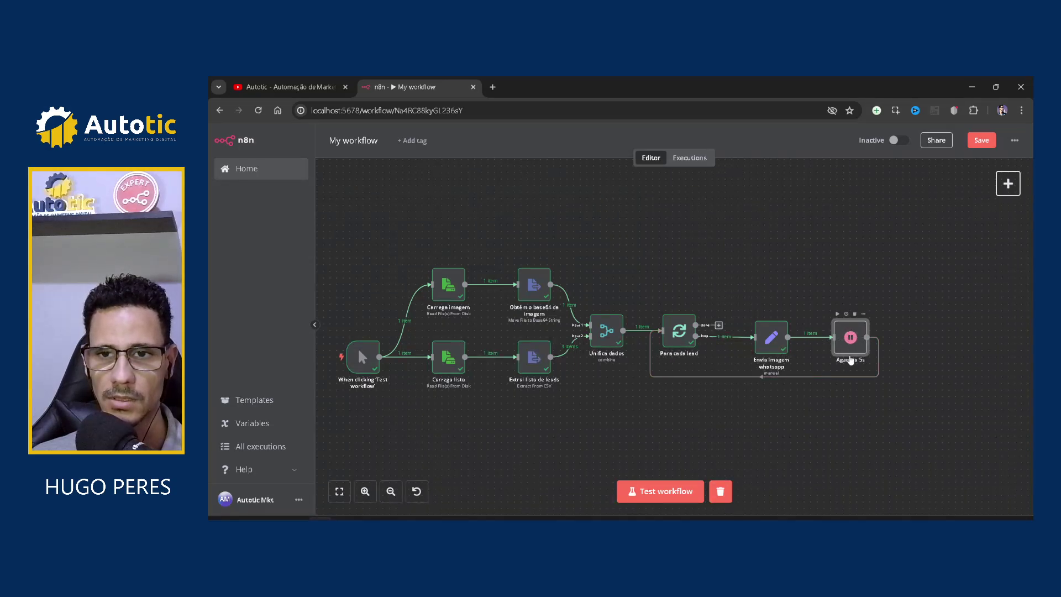
pyautogui.doubleClick(851, 340)
pyautogui.click(591, 157)
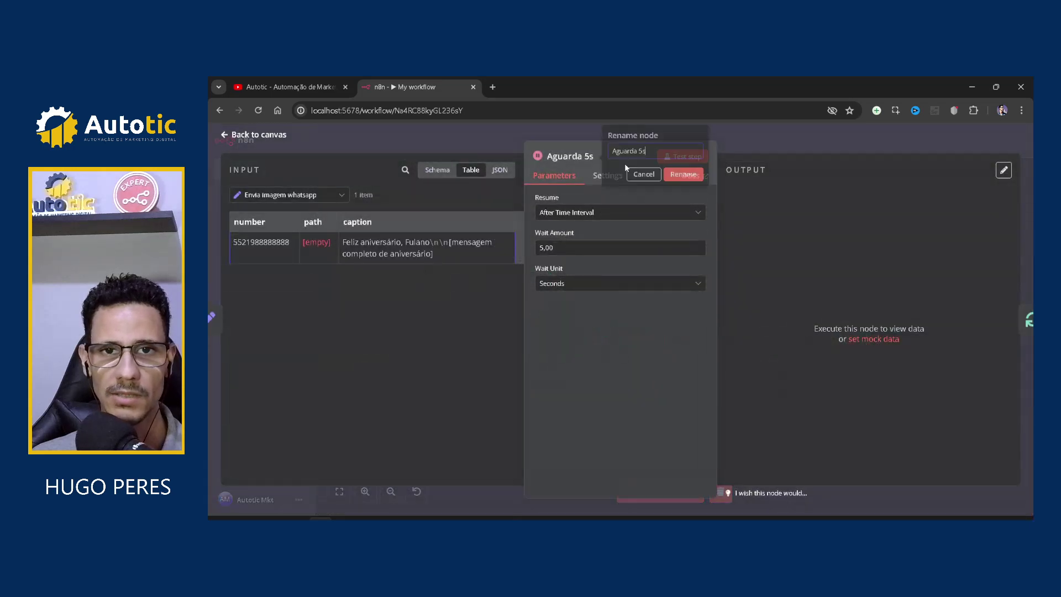
pyautogui.click(772, 143)
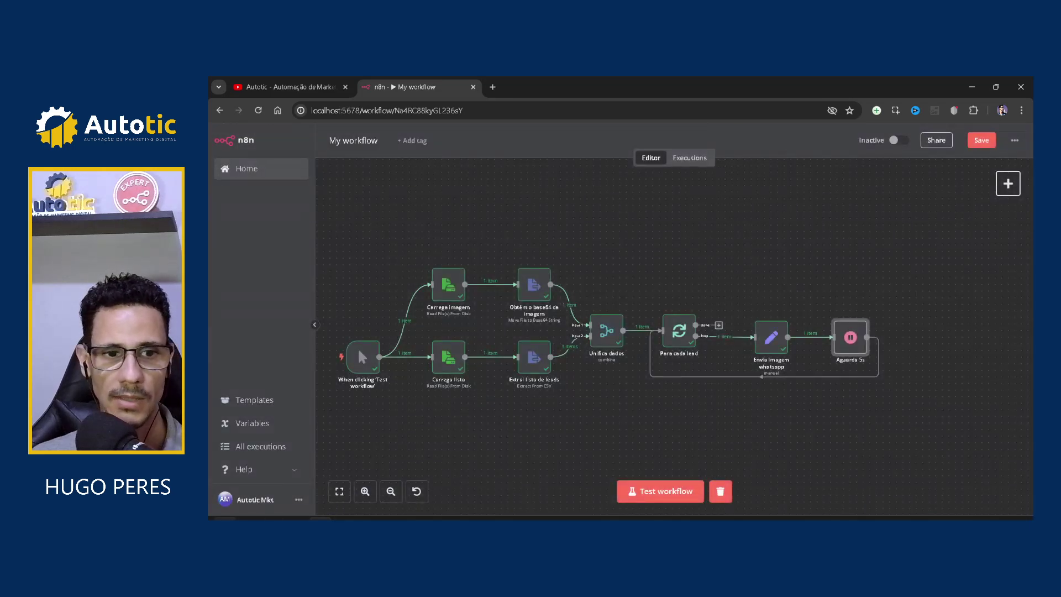
# Test the workflow and examine the number, path and caption output of the Envia imagem whatsapp node.
pyautogui.click(340, 491)
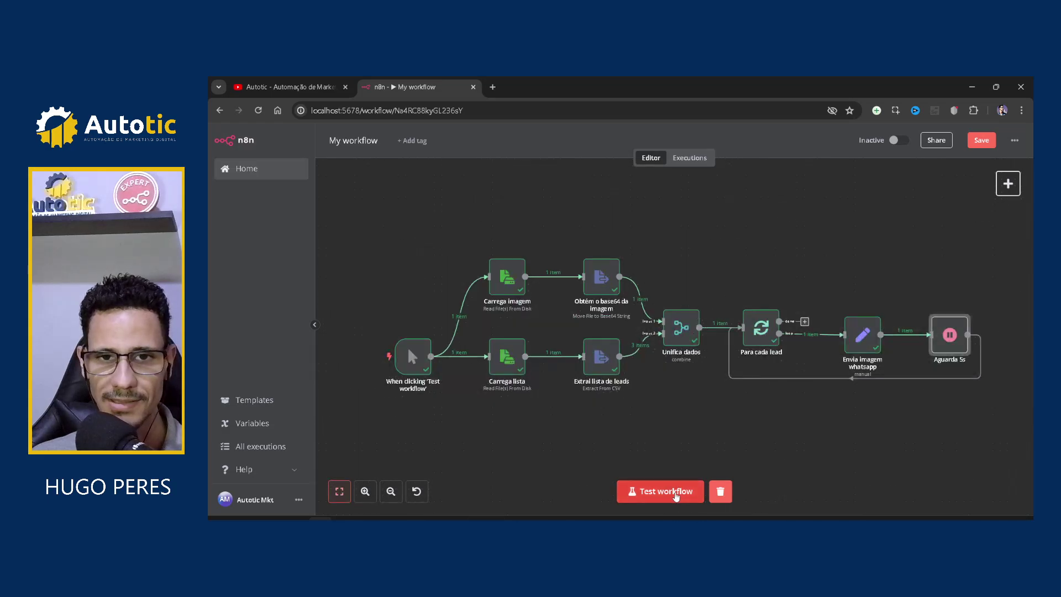
pyautogui.click(675, 495)
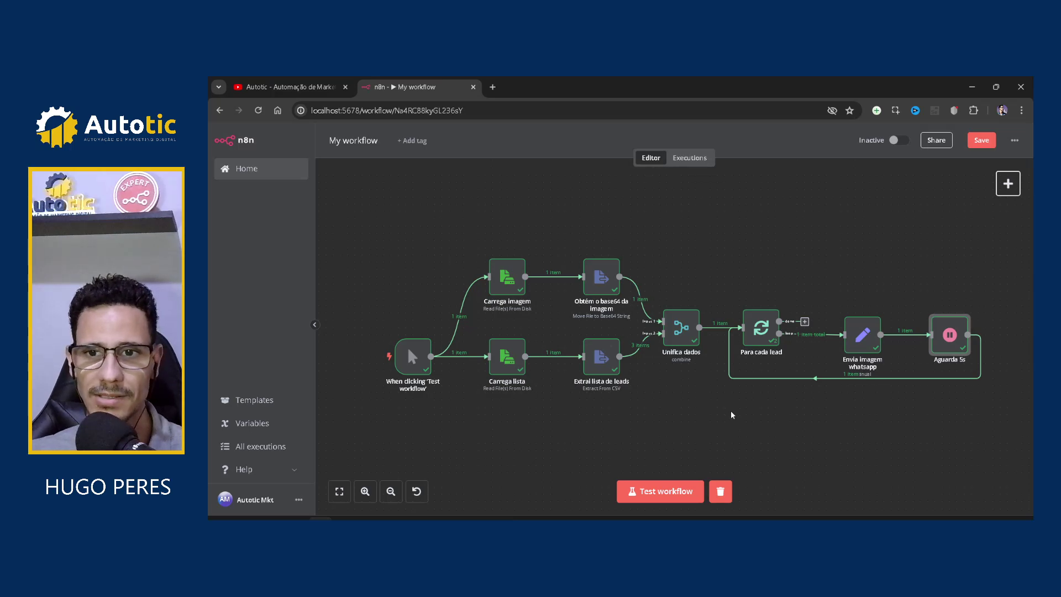
pyautogui.click(857, 343)
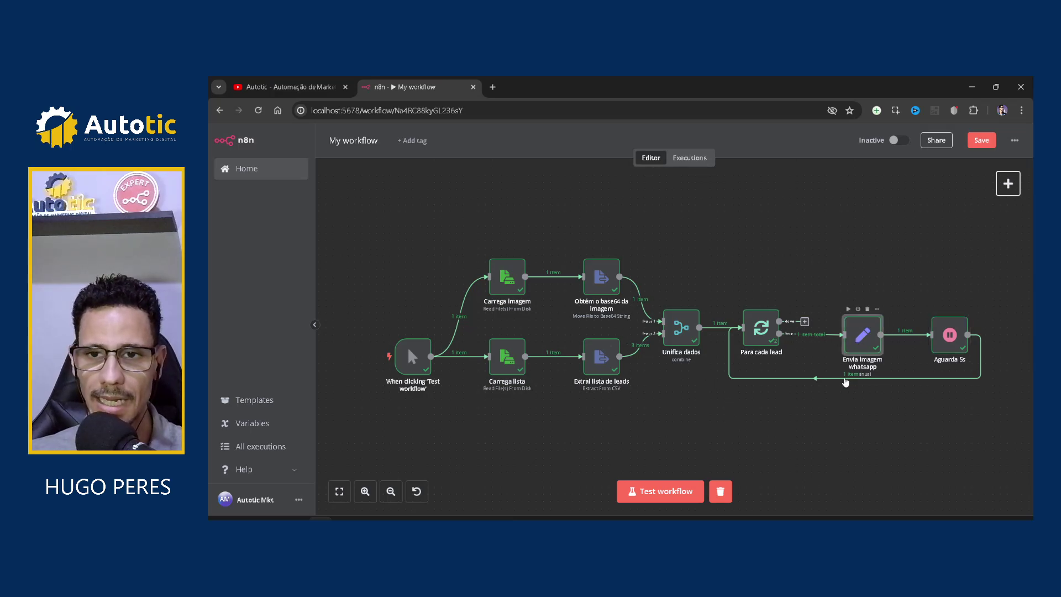
pyautogui.press('Return')
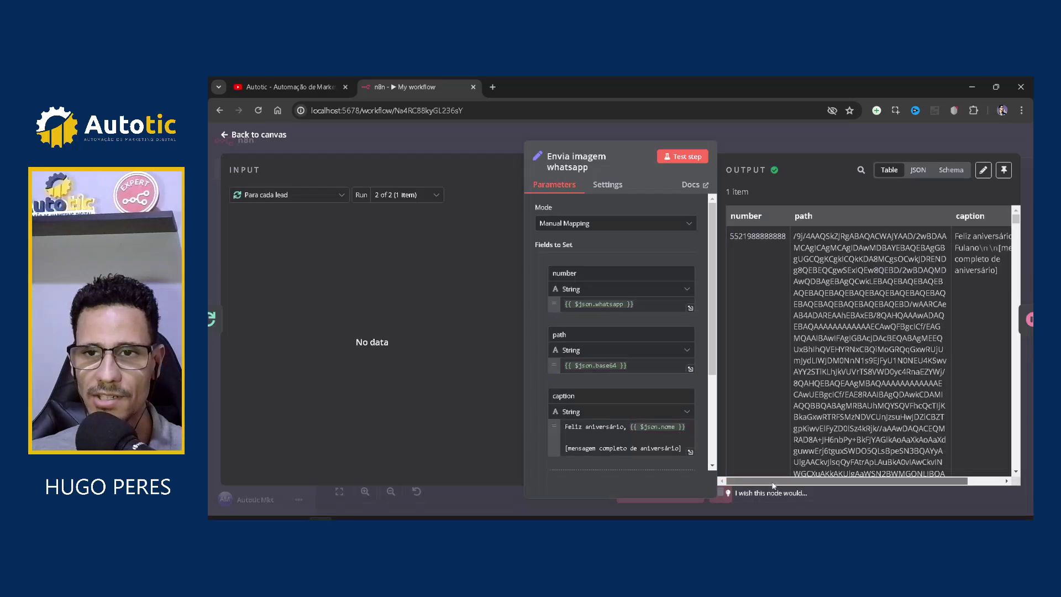
pyautogui.scroll(-4, 858, 380)
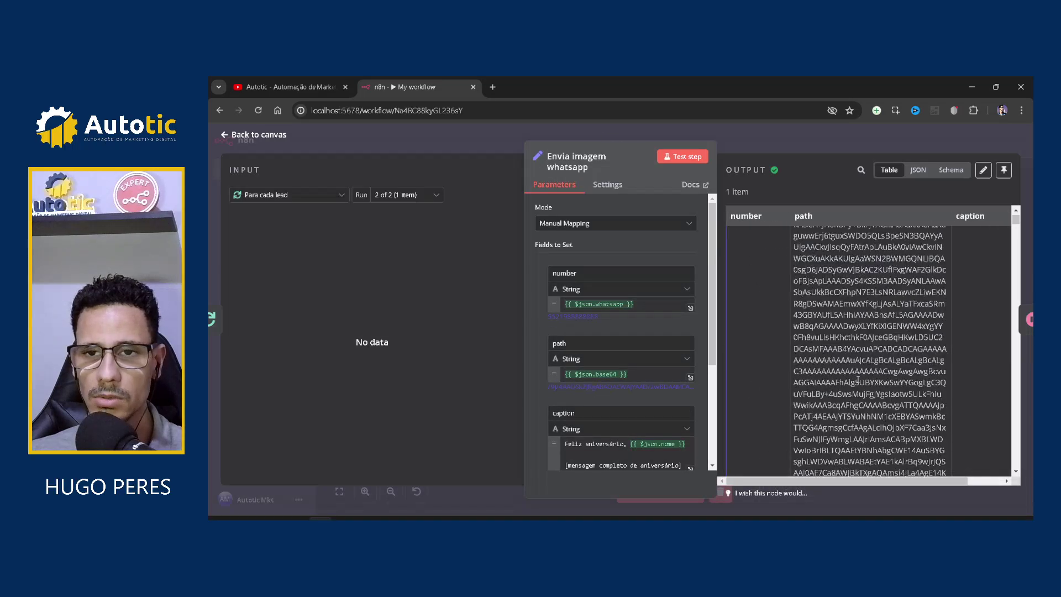
pyautogui.scroll(-10, 857, 381)
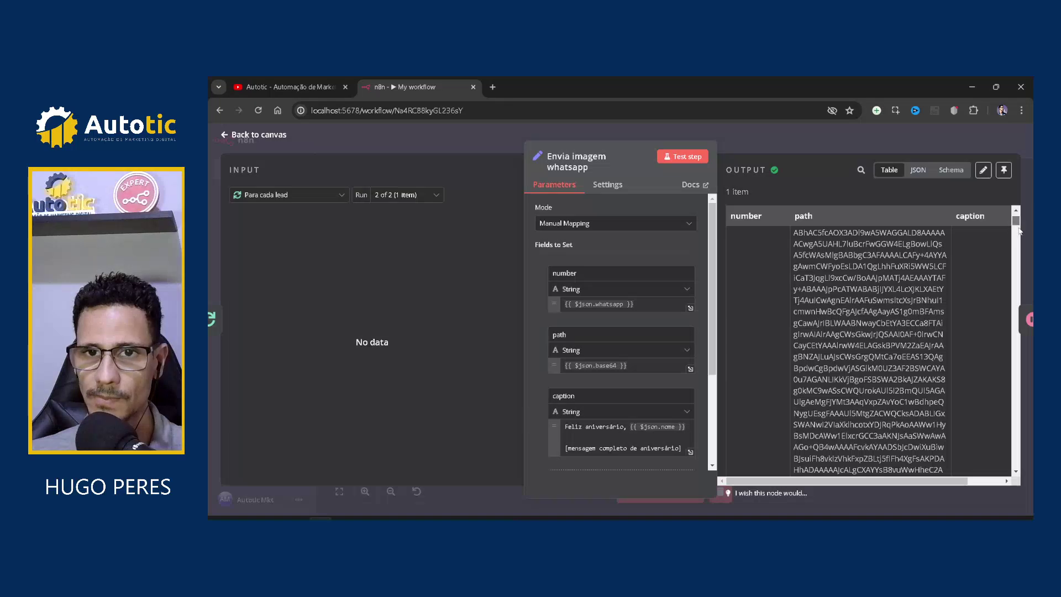
pyautogui.moveTo(1016, 221); pyautogui.dragTo(1016, 384)
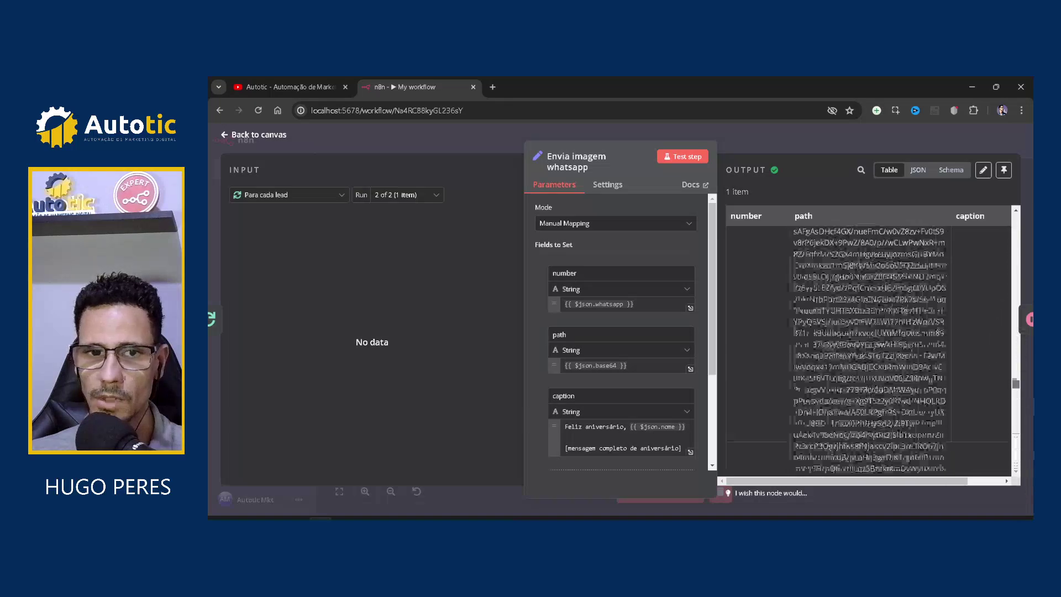
pyautogui.click(820, 150)
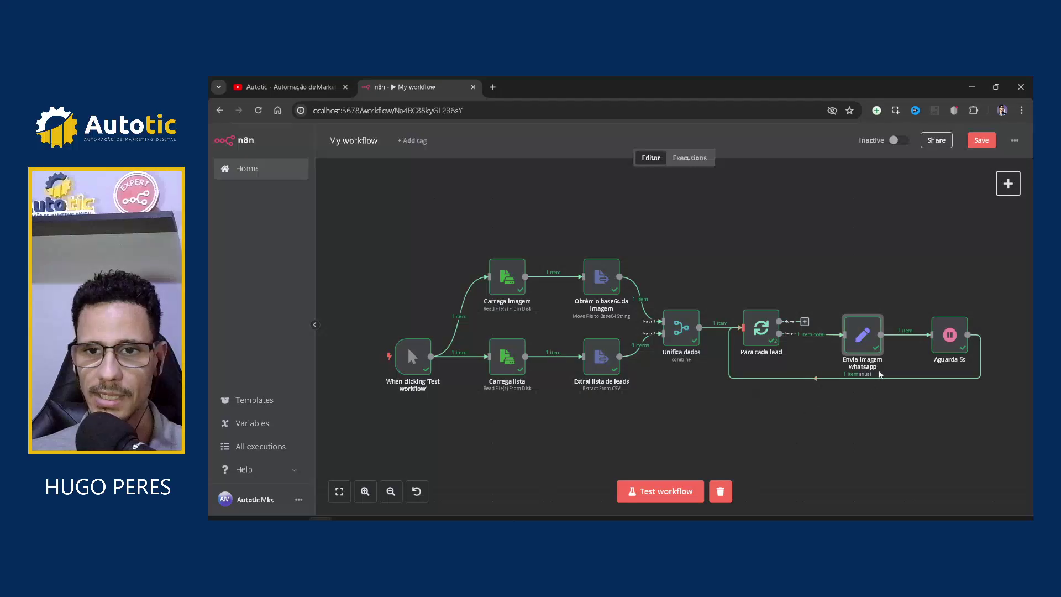
pyautogui.moveTo(862, 345); pyautogui.dragTo(852, 342)
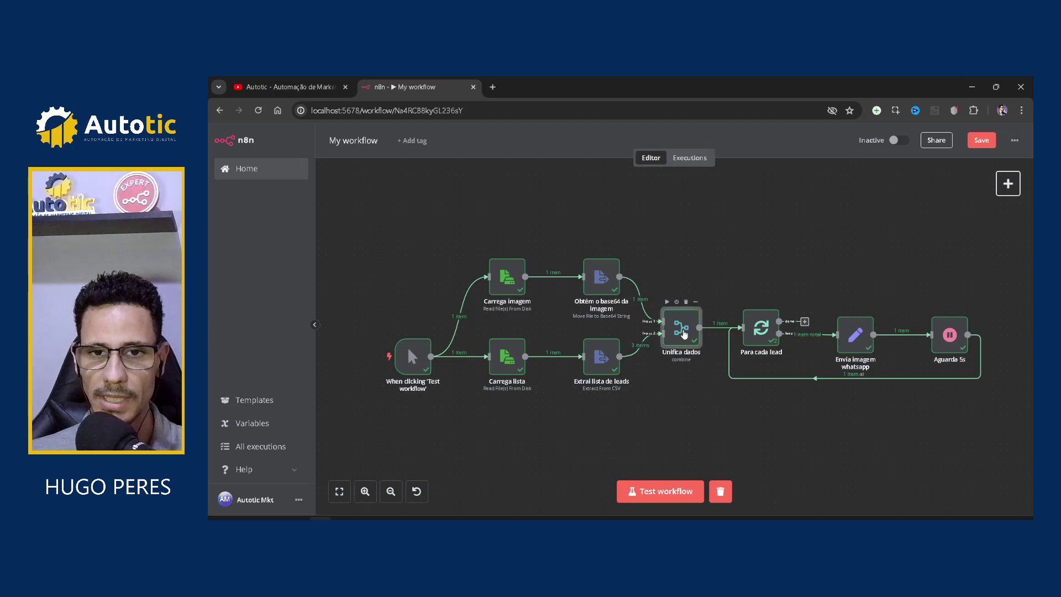
# In the Unifica dados node, keep the Combine mode, set Combine By to All Possible Combinations and return to the canvas.
pyautogui.press('Return')
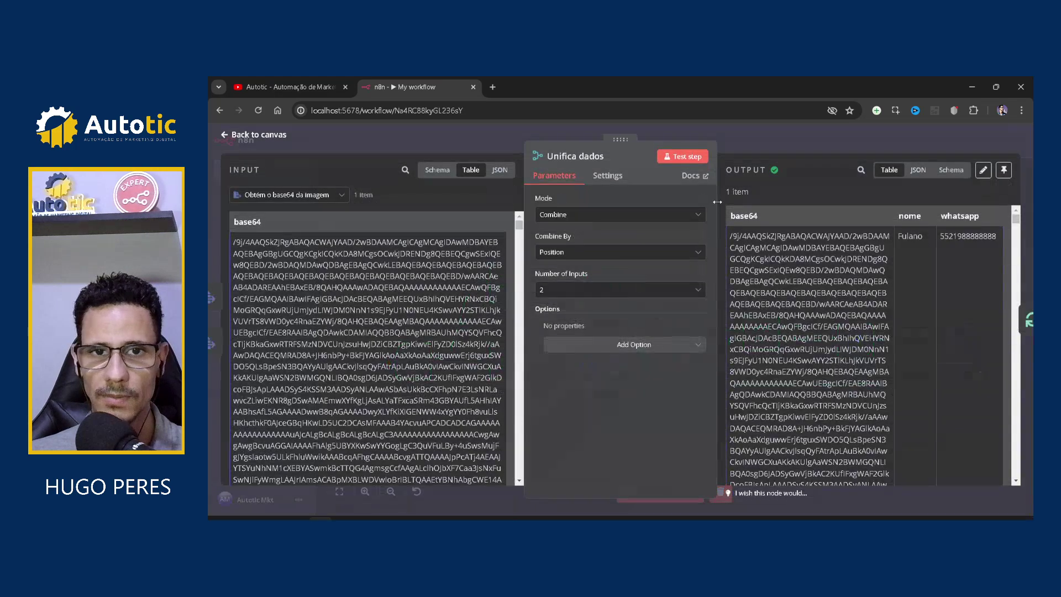
pyautogui.click(762, 141)
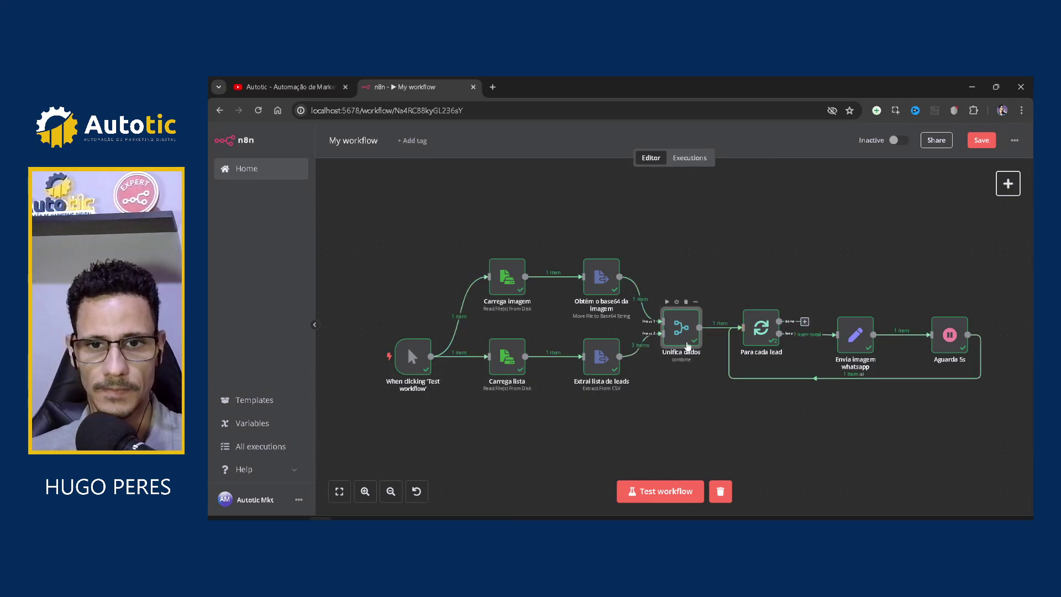
pyautogui.doubleClick(687, 346)
pyautogui.click(600, 255)
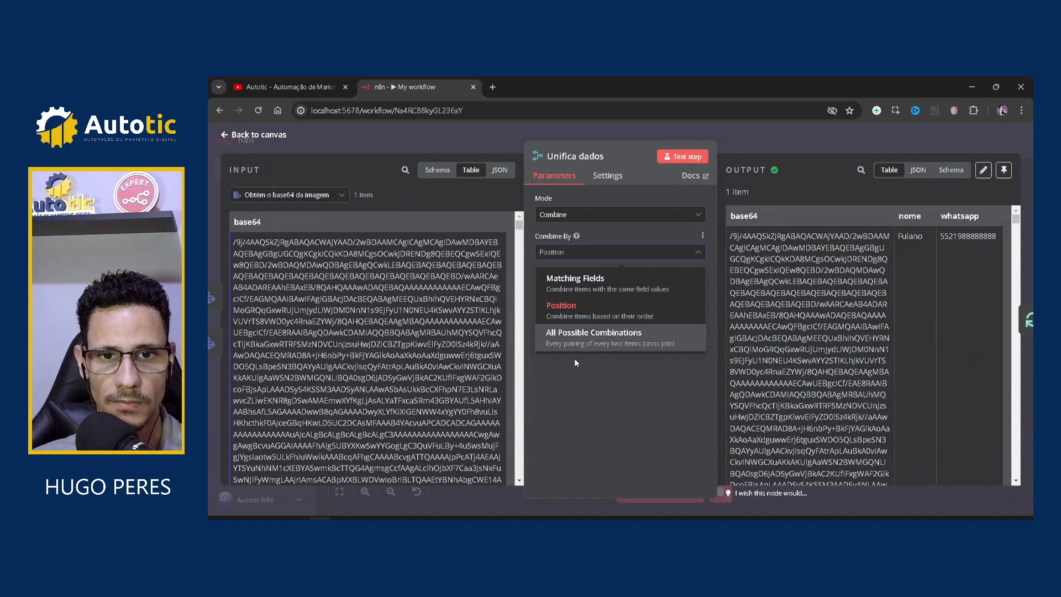
pyautogui.click(593, 337)
pyautogui.click(594, 311)
pyautogui.click(608, 263)
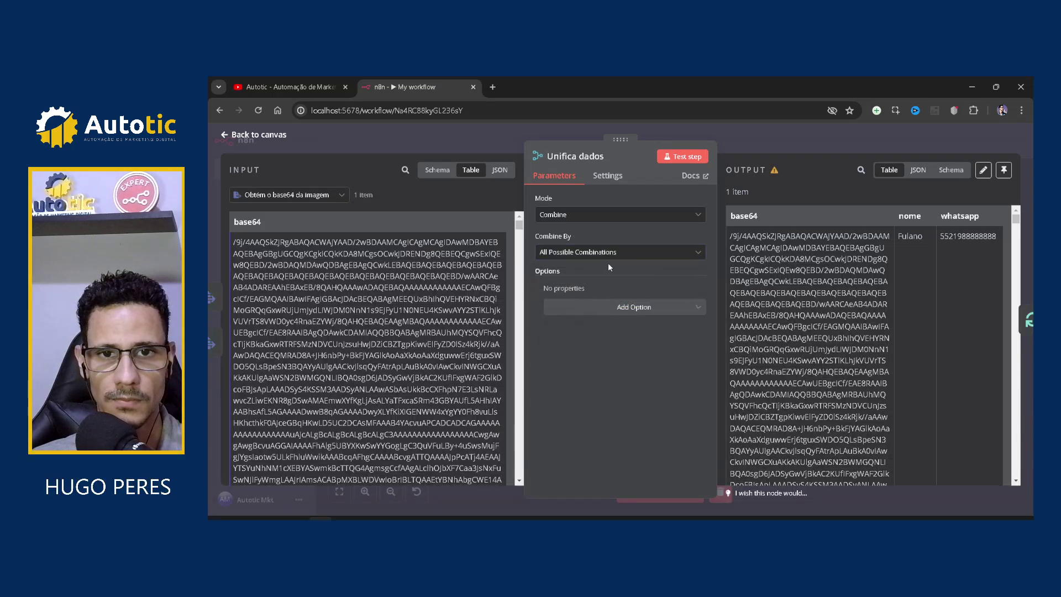
pyautogui.click(609, 216)
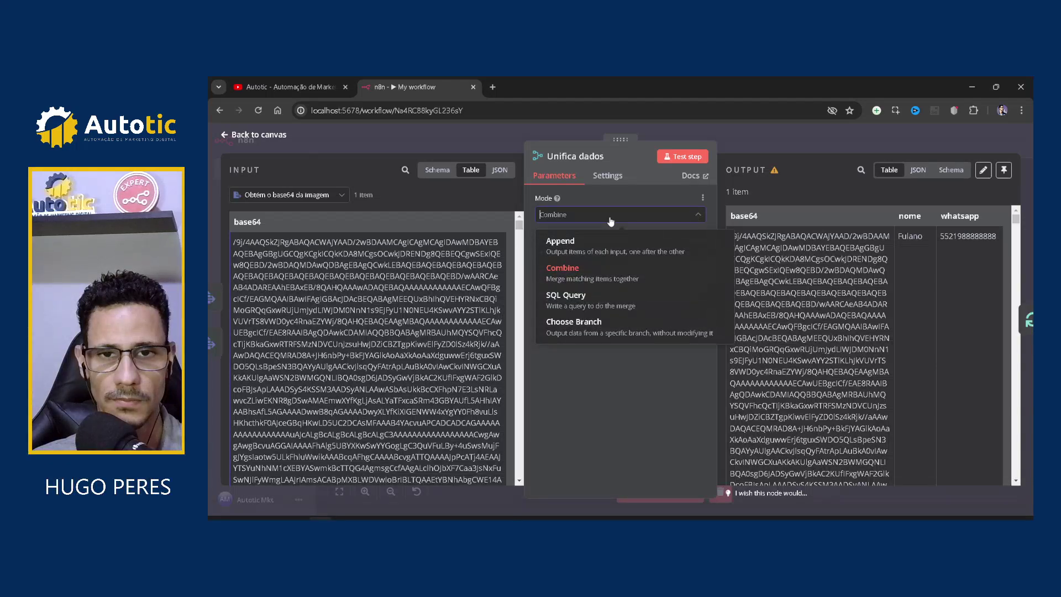
pyautogui.click(610, 221)
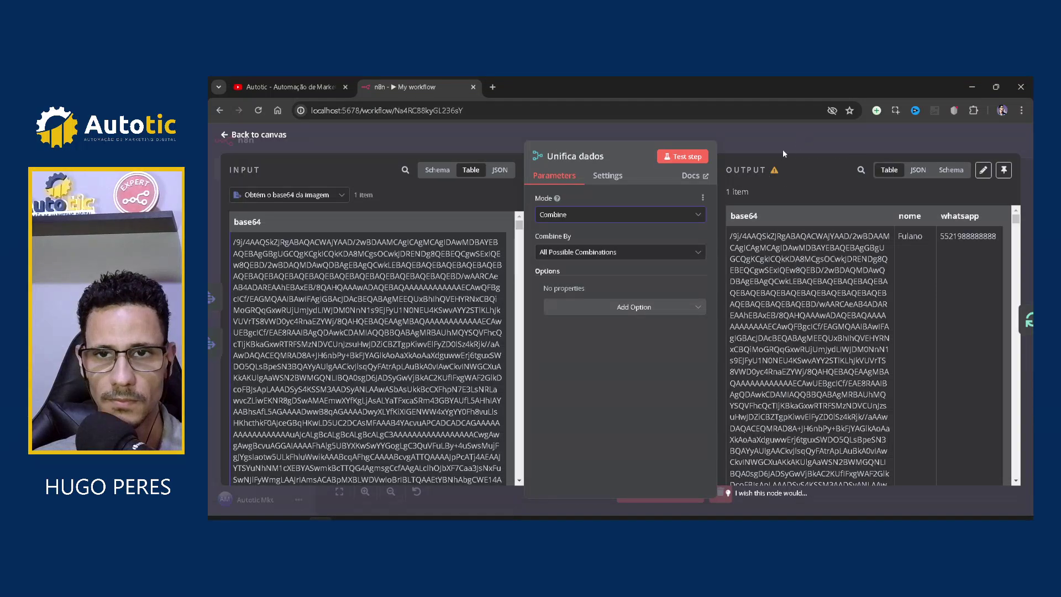
pyautogui.click(790, 138)
# Test the workflow again and examine the merged output of Unifica dados in table, JSON and schema views.
pyautogui.click(627, 498)
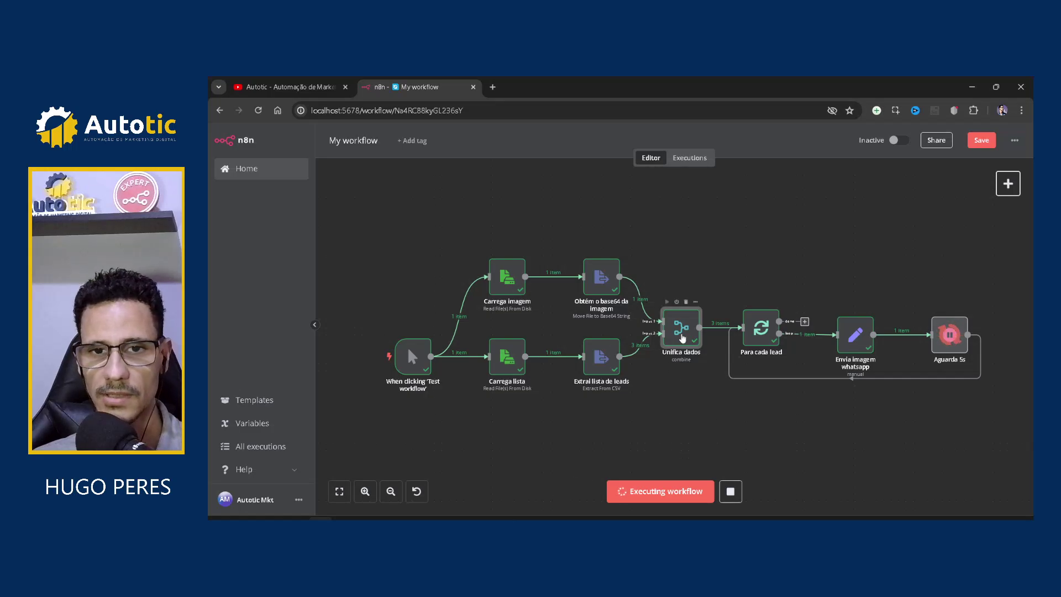
pyautogui.doubleClick(681, 331)
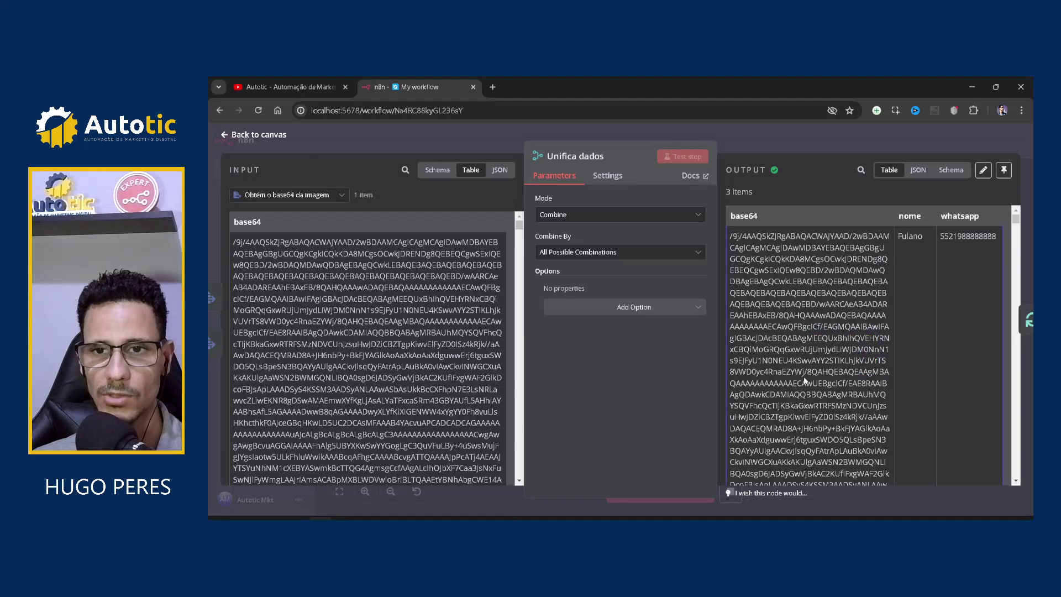
pyautogui.moveTo(1015, 226); pyautogui.dragTo(1015, 270)
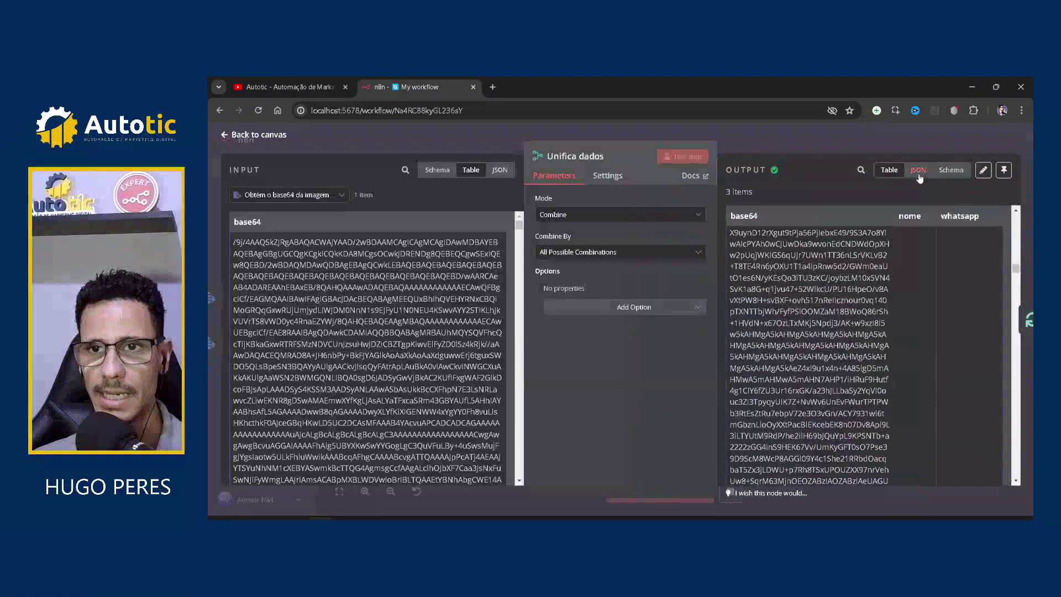
pyautogui.click(917, 170)
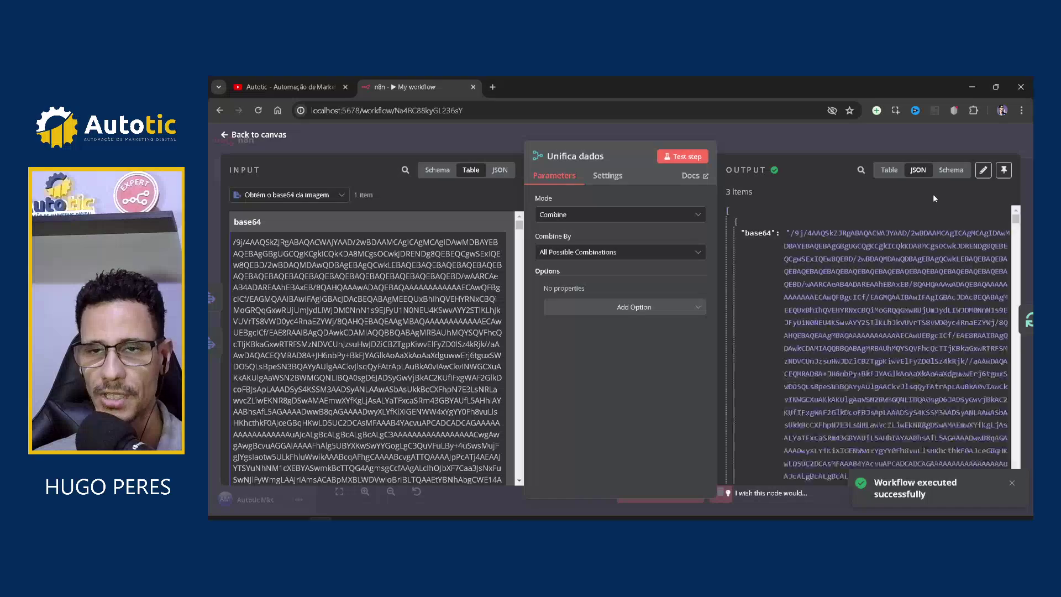
pyautogui.click(950, 170)
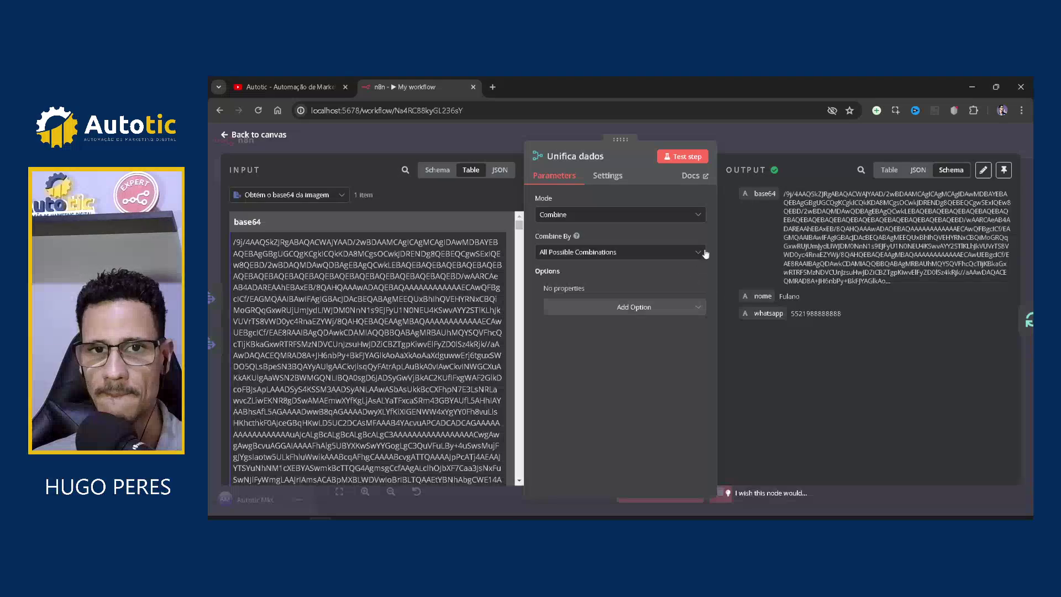
pyautogui.click(407, 142)
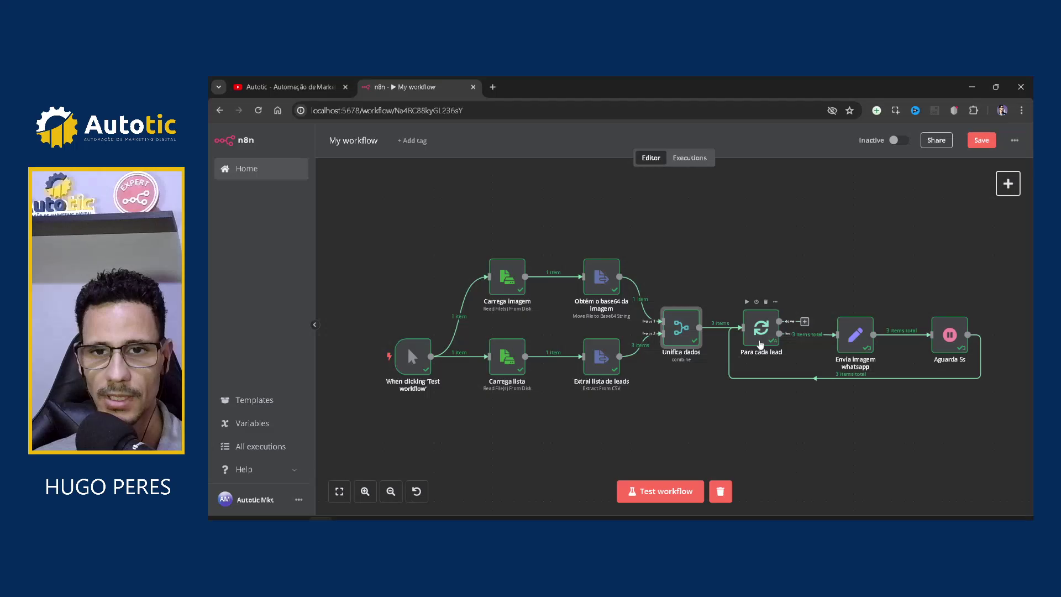
# Compare the number, path and caption output of runs 1 and 2 of the Envia imagem whatsapp node.
pyautogui.click(854, 335)
pyautogui.press('Return')
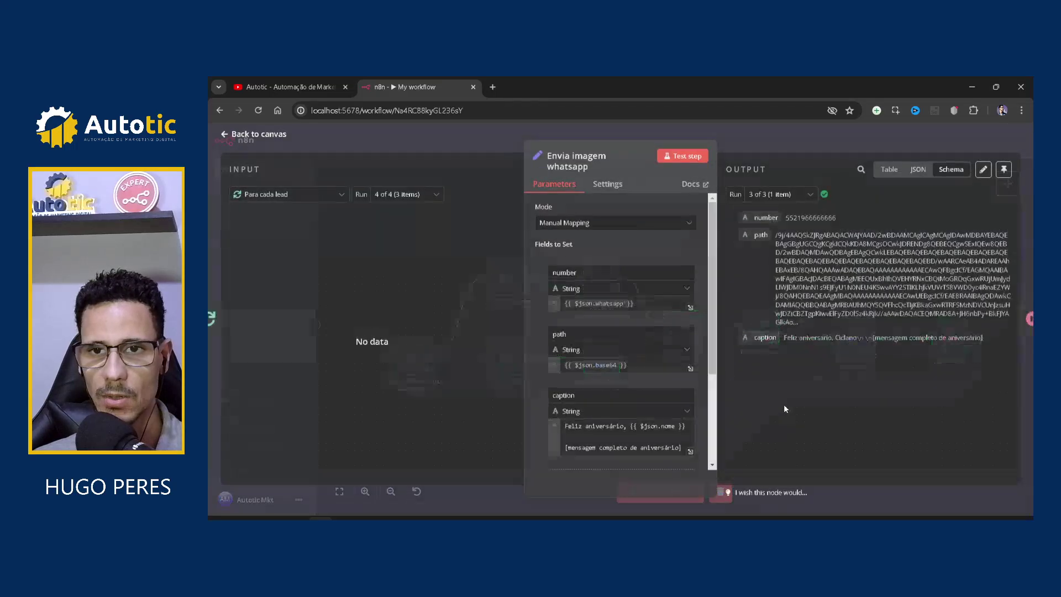
pyautogui.click(786, 196)
pyautogui.click(768, 219)
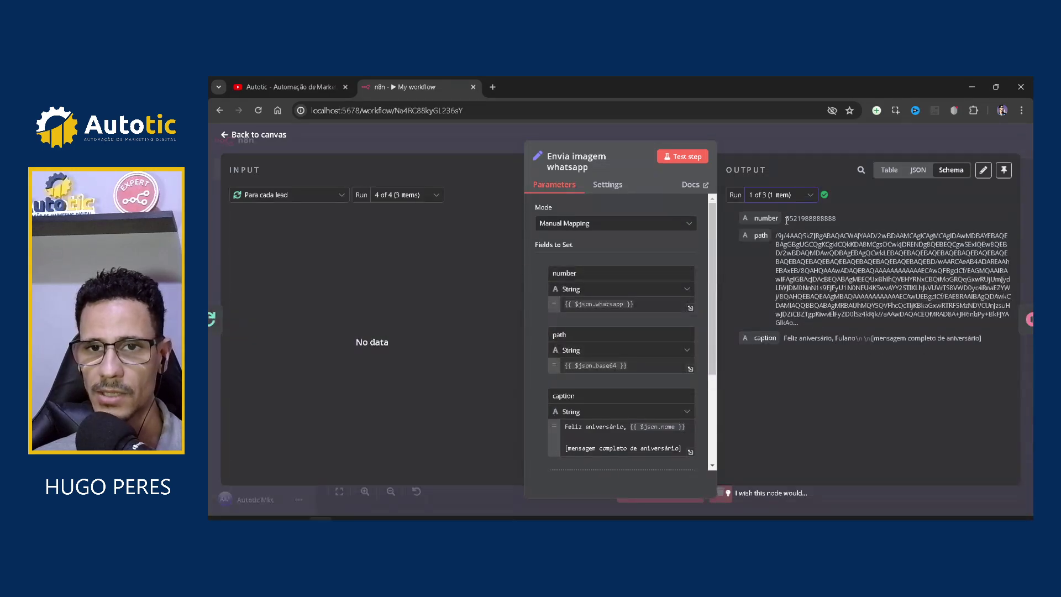
pyautogui.click(782, 195)
pyautogui.click(774, 237)
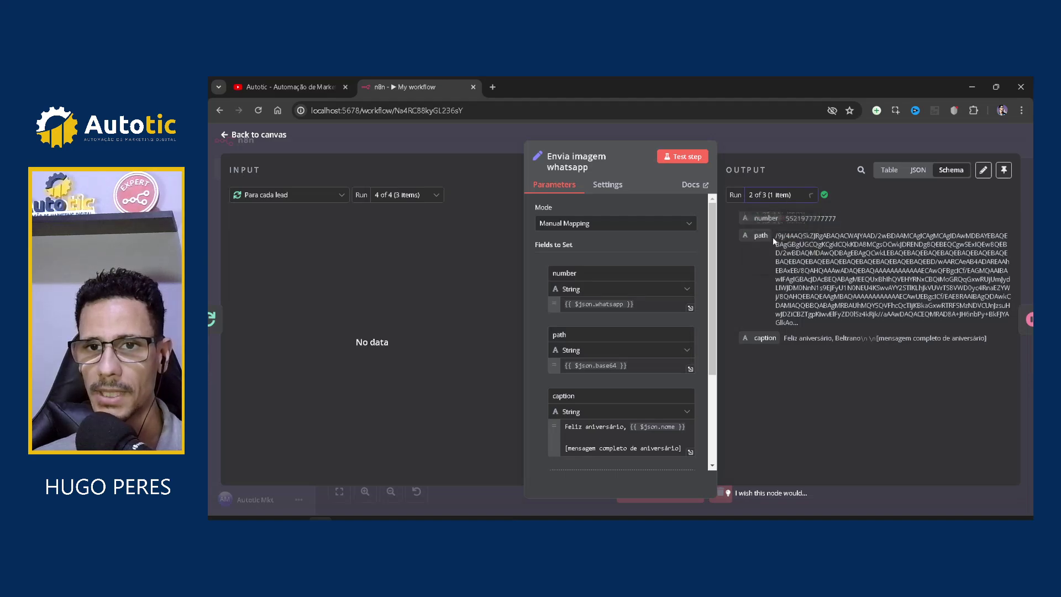
pyautogui.moveTo(840, 218); pyautogui.dragTo(806, 217)
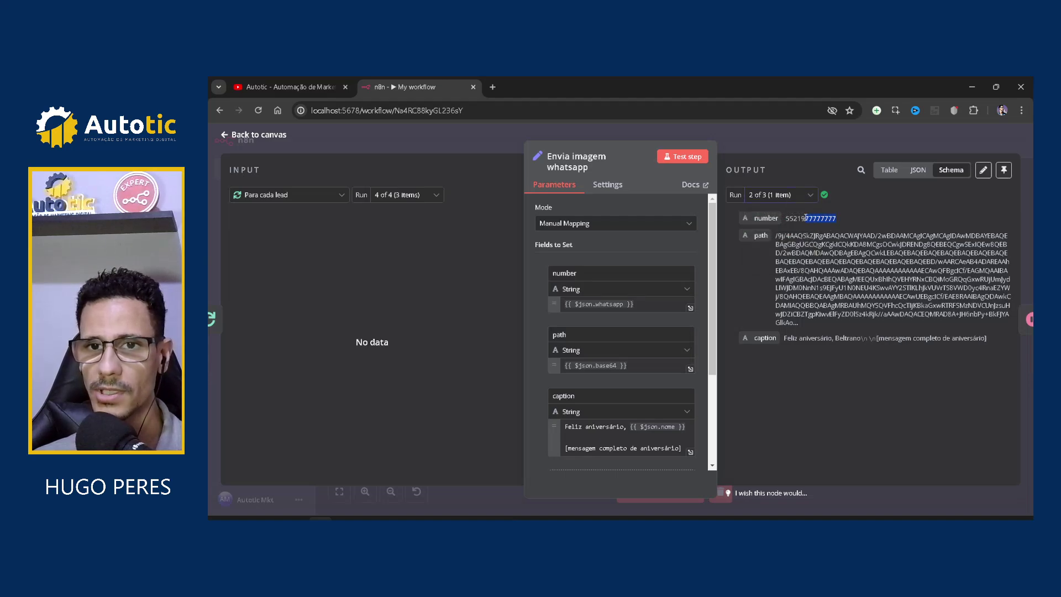
pyautogui.click(838, 339)
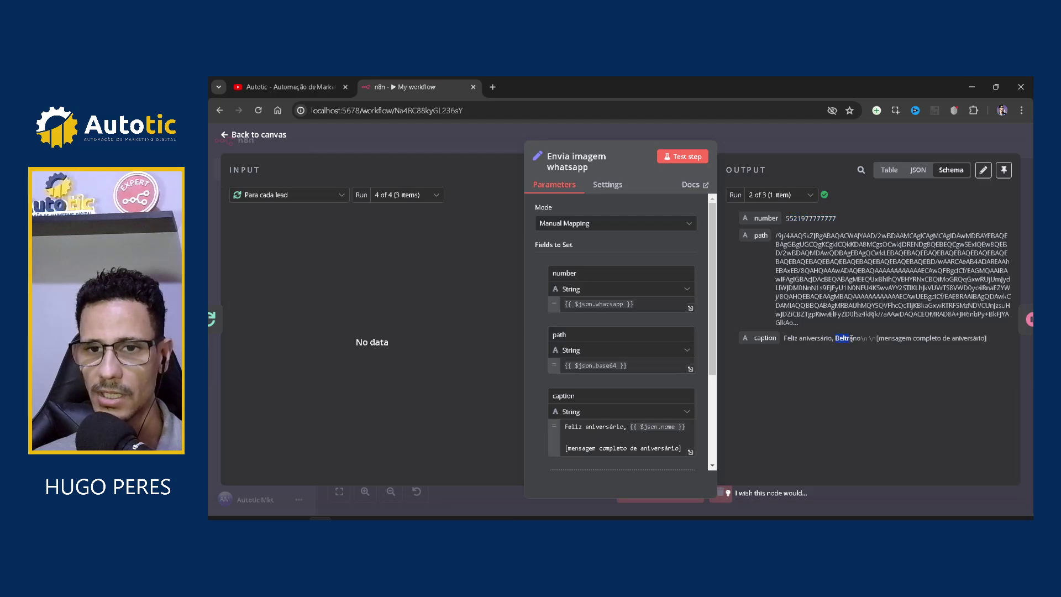